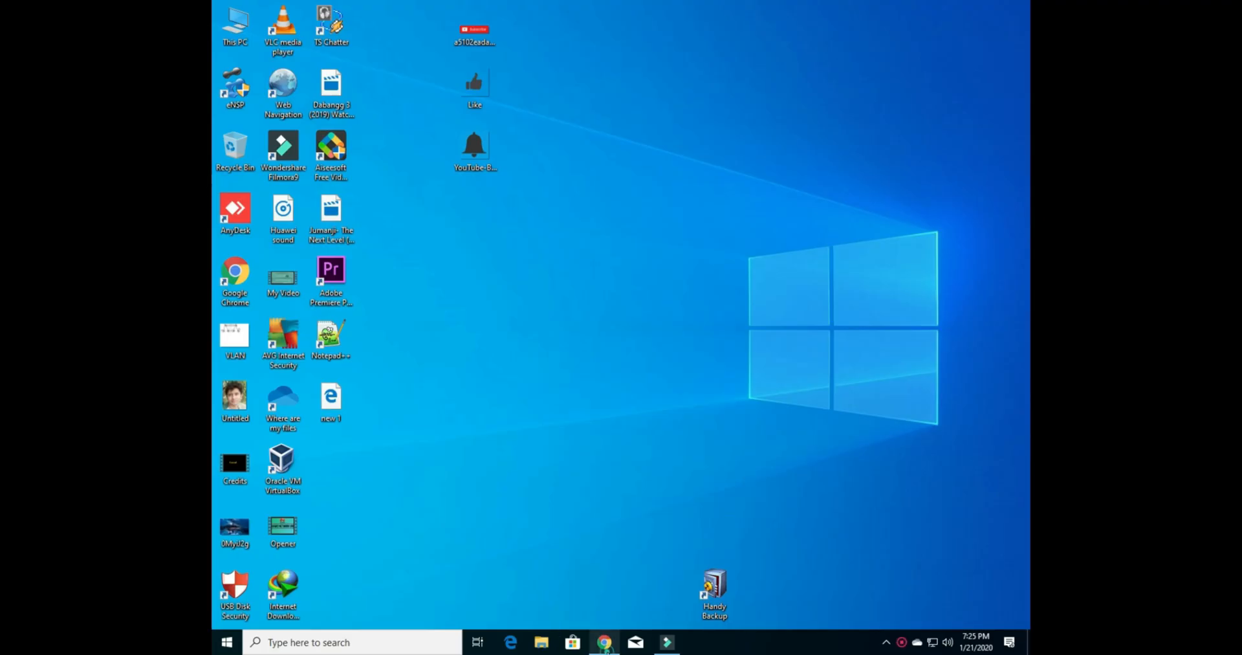
Step: Open youtube.com in Google Chrome
{"action": "left_click", "coordinate": [604, 641]}
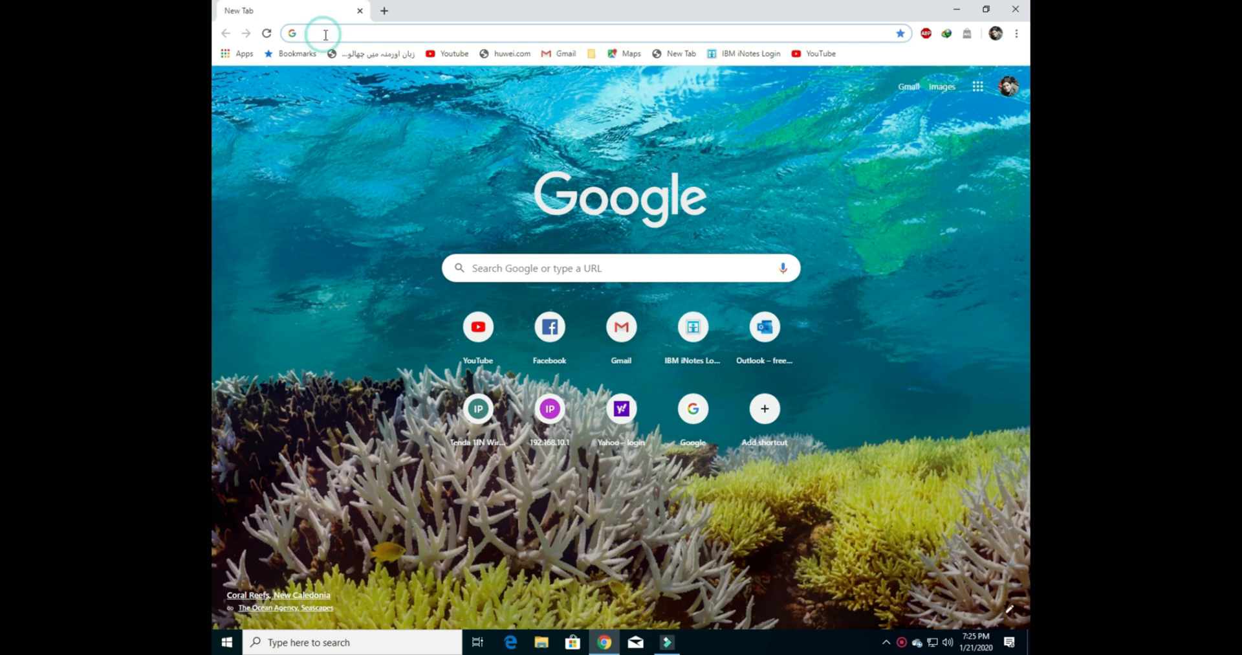
{"action": "type", "text": "www.youtub"}
{"action": "key", "text": "Return"}
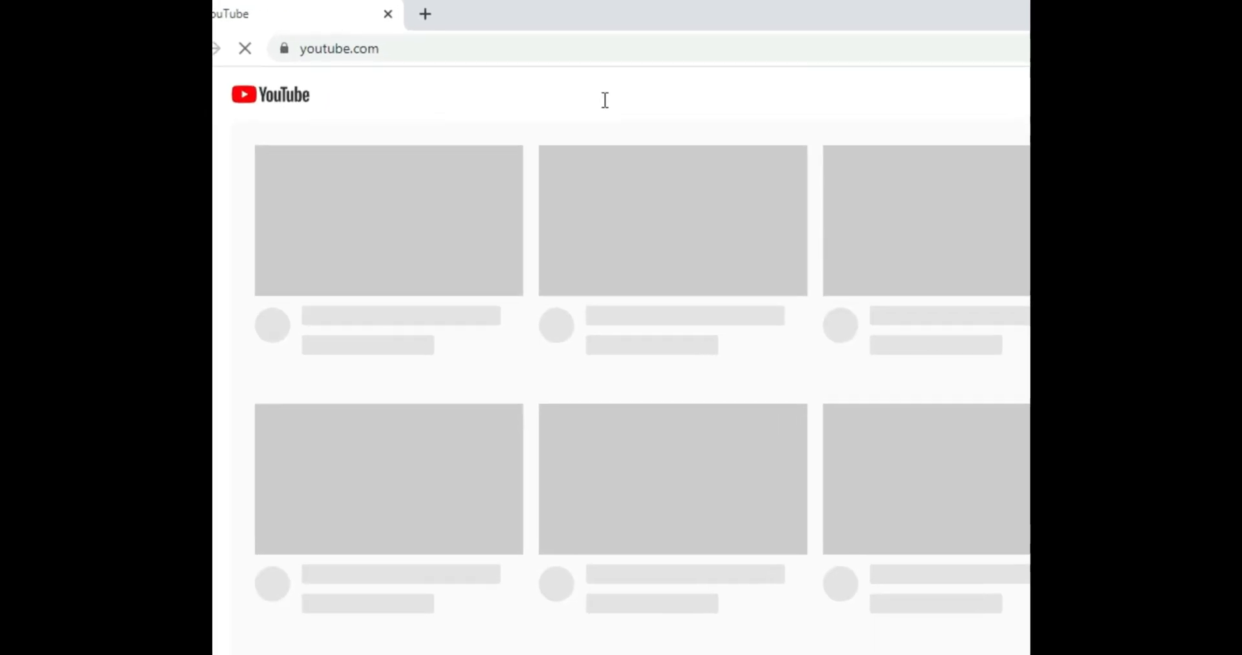
Step: Search YouTube for "huawei network urdu" and open the Huawei Network Urdu channel
{"action": "left_click", "coordinate": [602, 94]}
{"action": "type", "text": "huawei networ"}
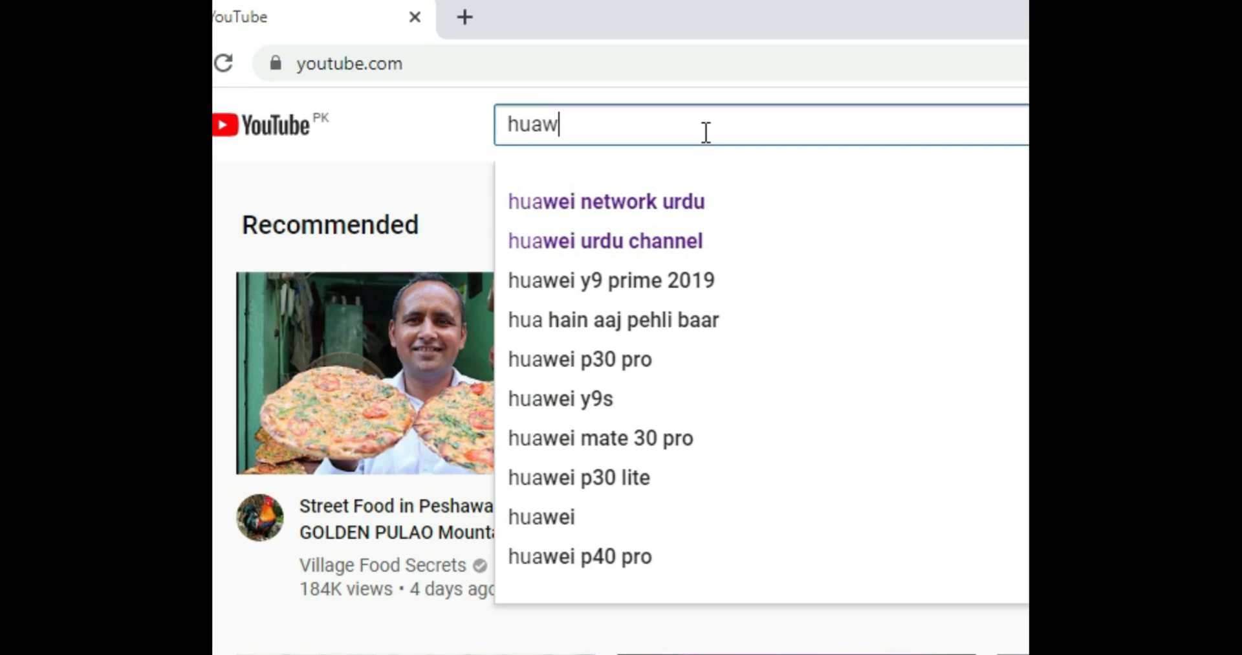
{"action": "type", "text": "k urdu"}
{"action": "key", "text": "Return"}
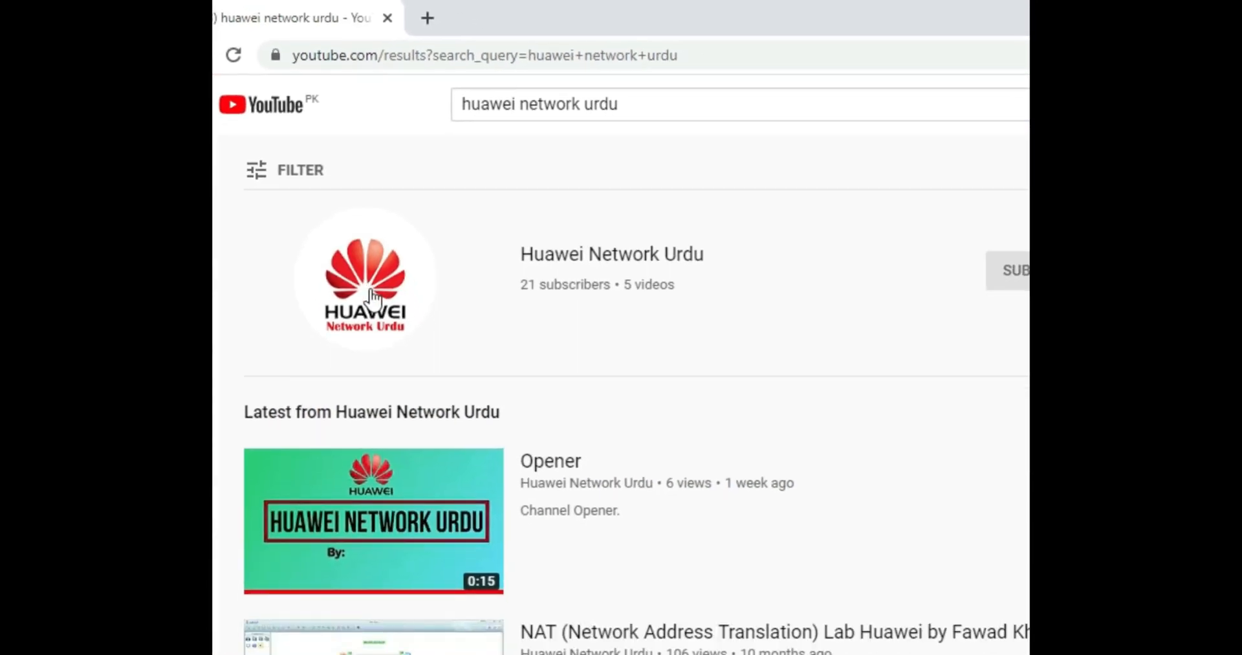
{"action": "left_click", "coordinate": [363, 247]}
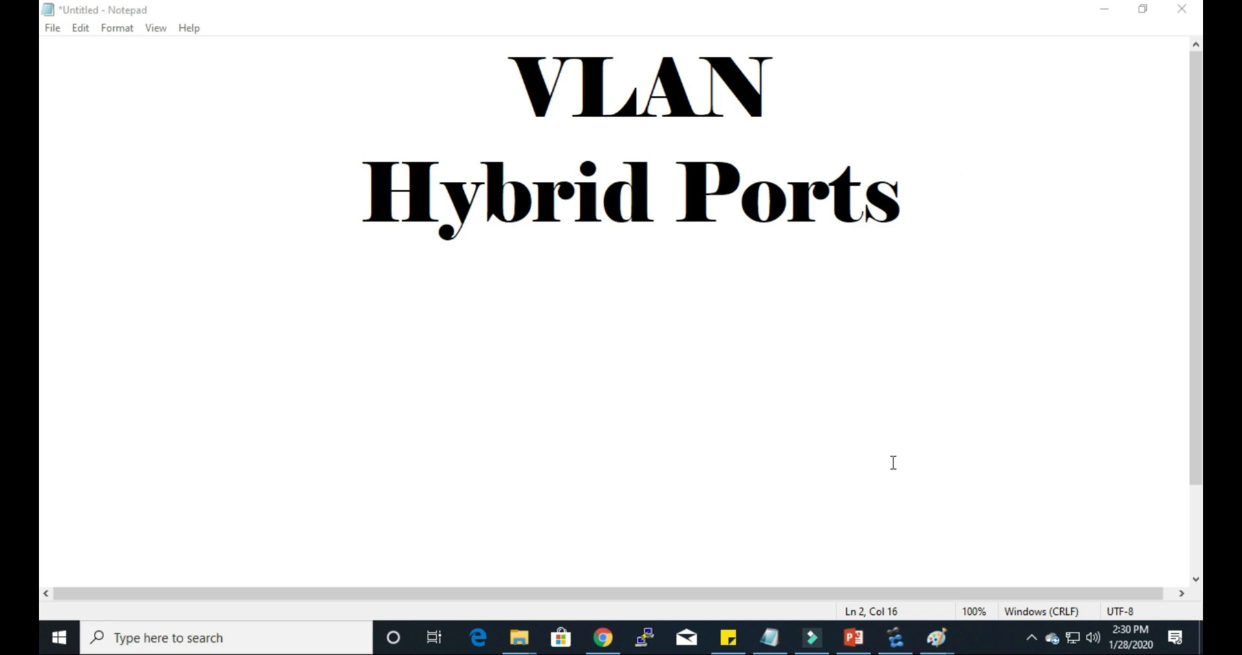
Step: Switch to the VLAN Trunk topology in eNSP and start all its devices
{"action": "left_click", "coordinate": [896, 638]}
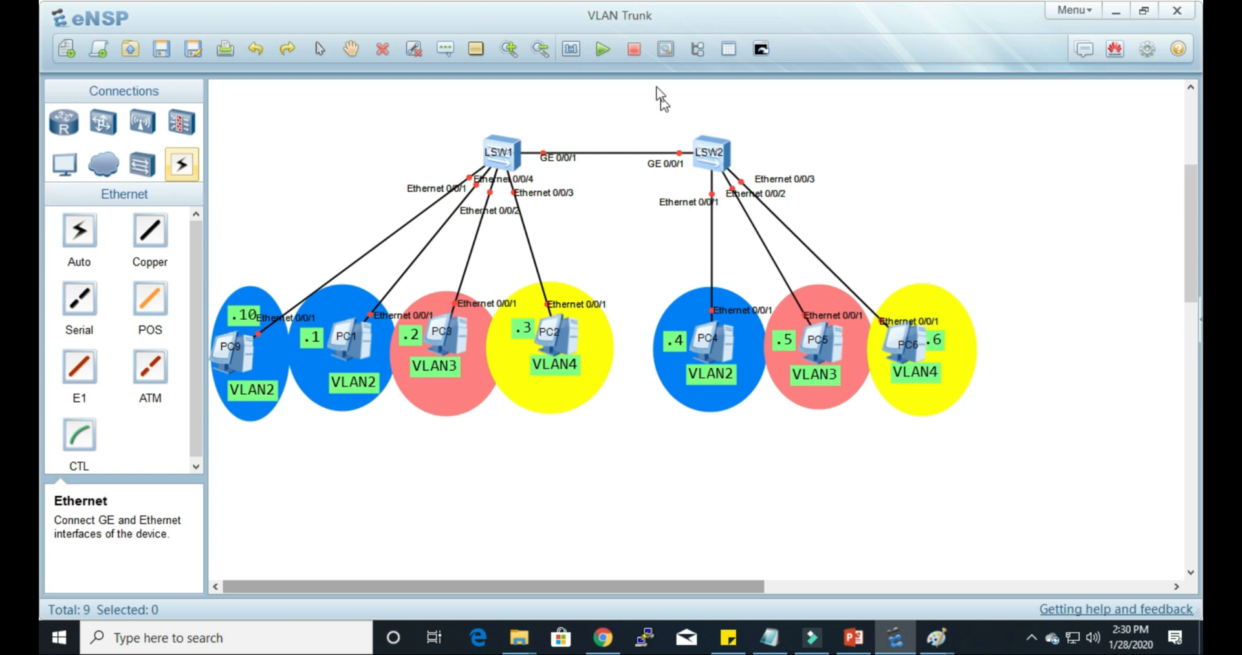
{"action": "left_click", "coordinate": [599, 51]}
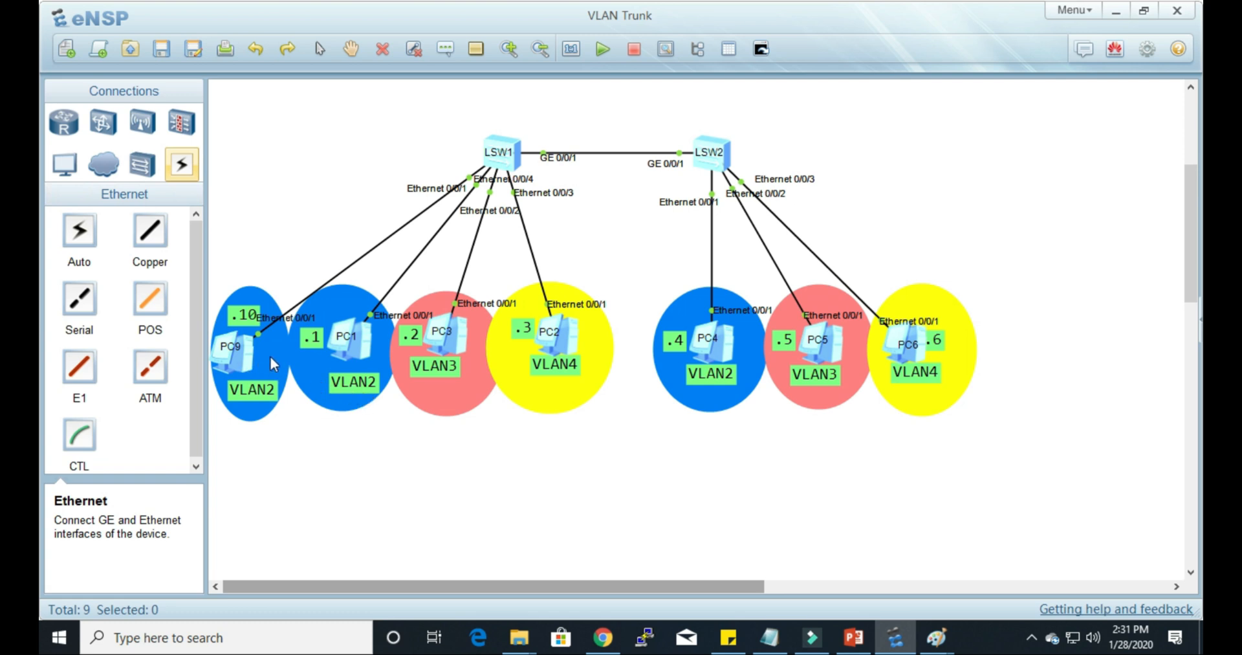
Step: Review the IPv4 settings of PC9 and PC1 in VLAN2, closing each configuration window
{"action": "double_click", "coordinate": [246, 363]}
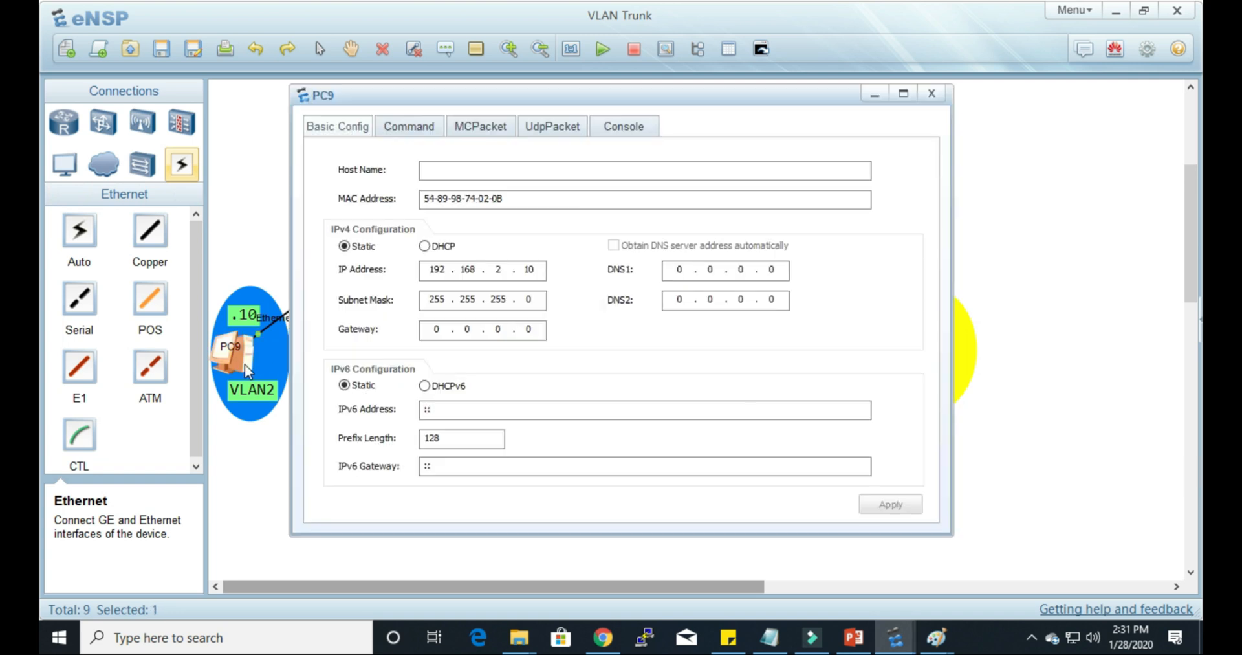
{"action": "left_click_drag", "start_coordinate": [549, 103], "coordinate": [769, 108]}
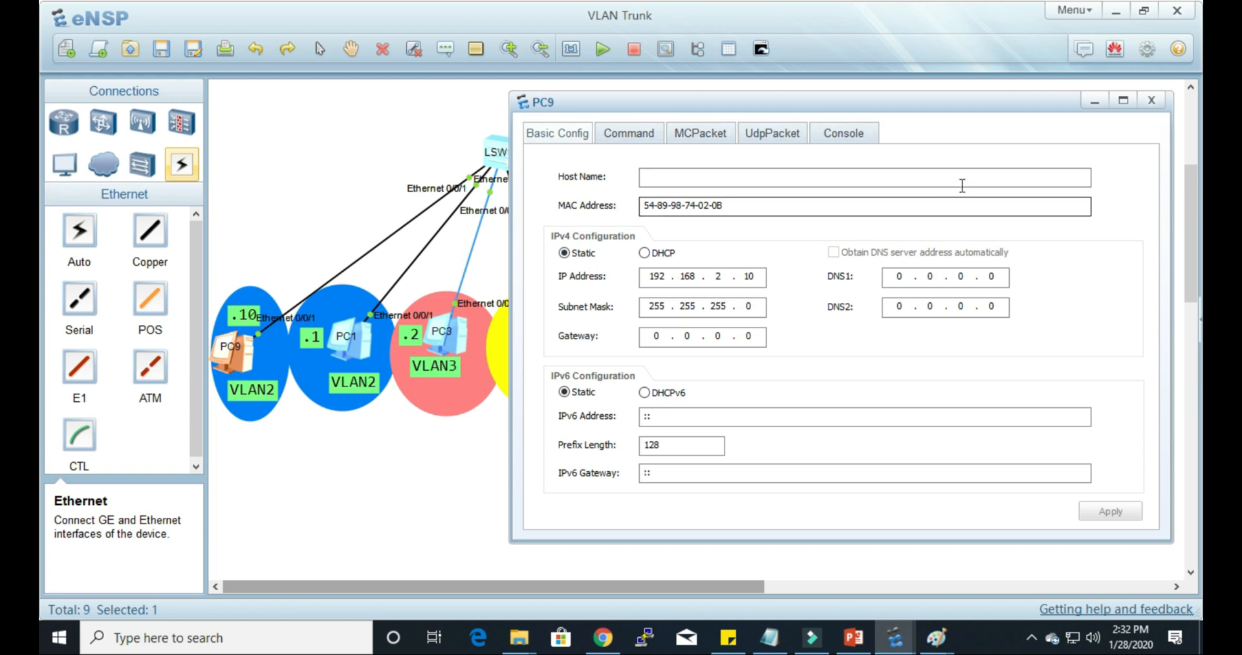
{"action": "left_click", "coordinate": [1151, 101]}
{"action": "double_click", "coordinate": [362, 348]}
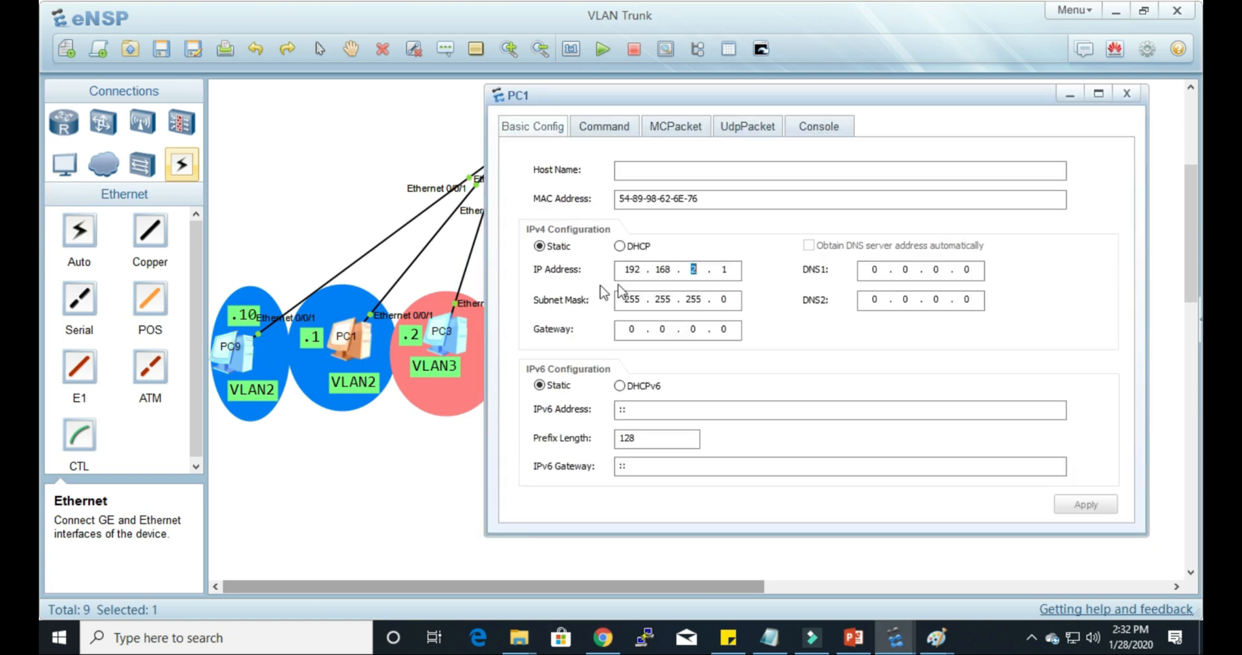
{"action": "left_click", "coordinate": [1125, 95]}
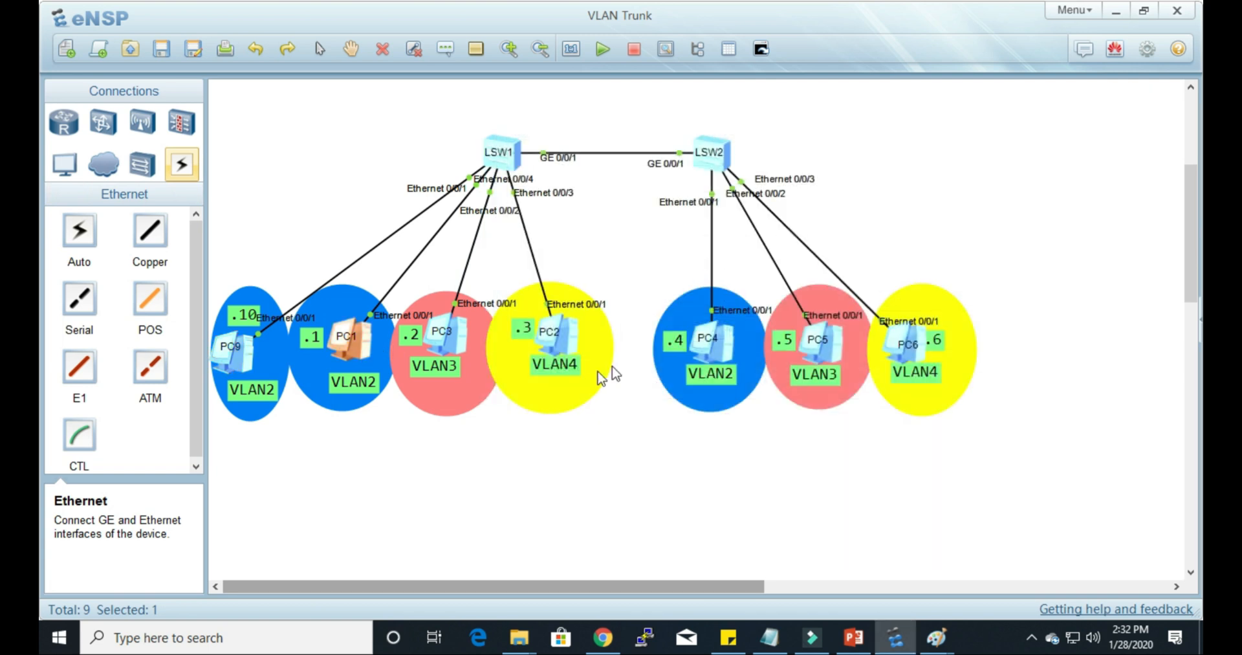
Step: Examine PC3's static IP address, paying attention to its network and third octet, and close its configuration
{"action": "double_click", "coordinate": [464, 341]}
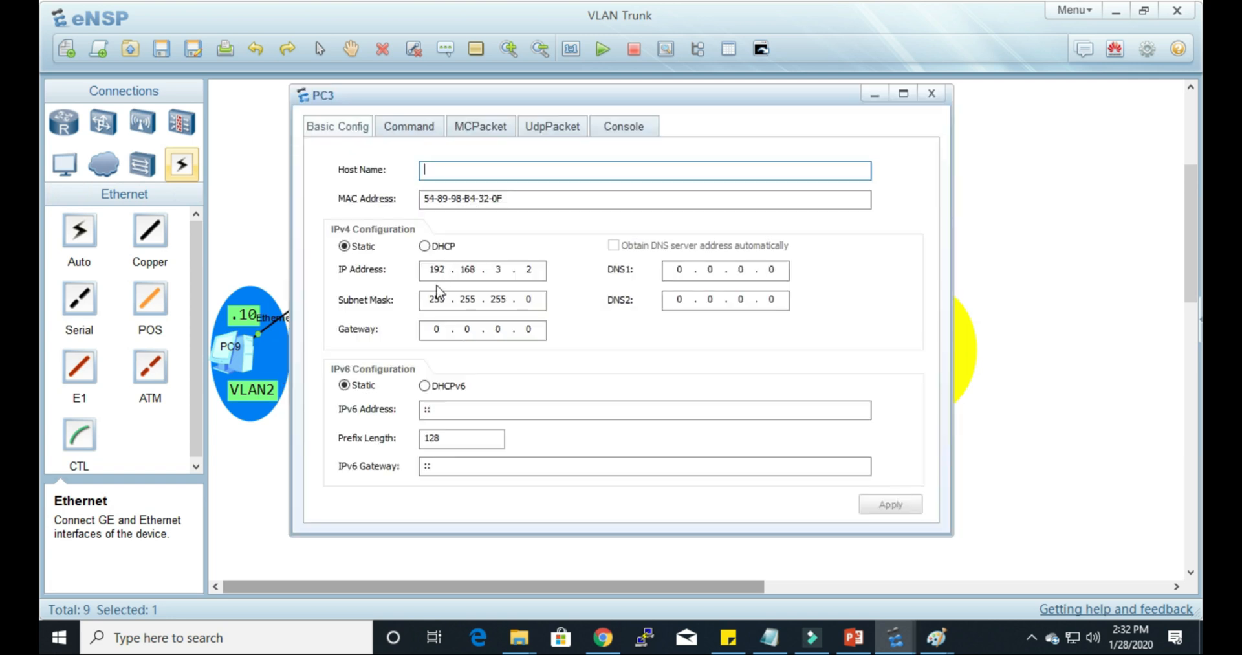
{"action": "left_click", "coordinate": [498, 269]}
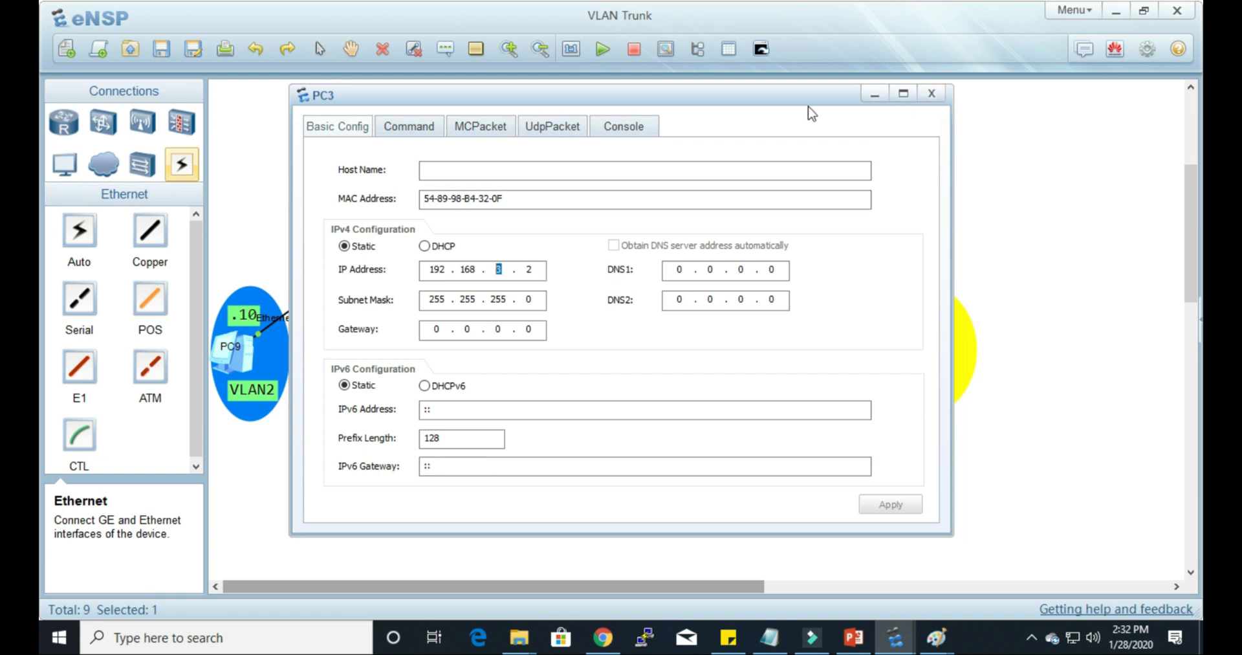
{"action": "left_click_drag", "start_coordinate": [780, 105], "coordinate": [904, 116]}
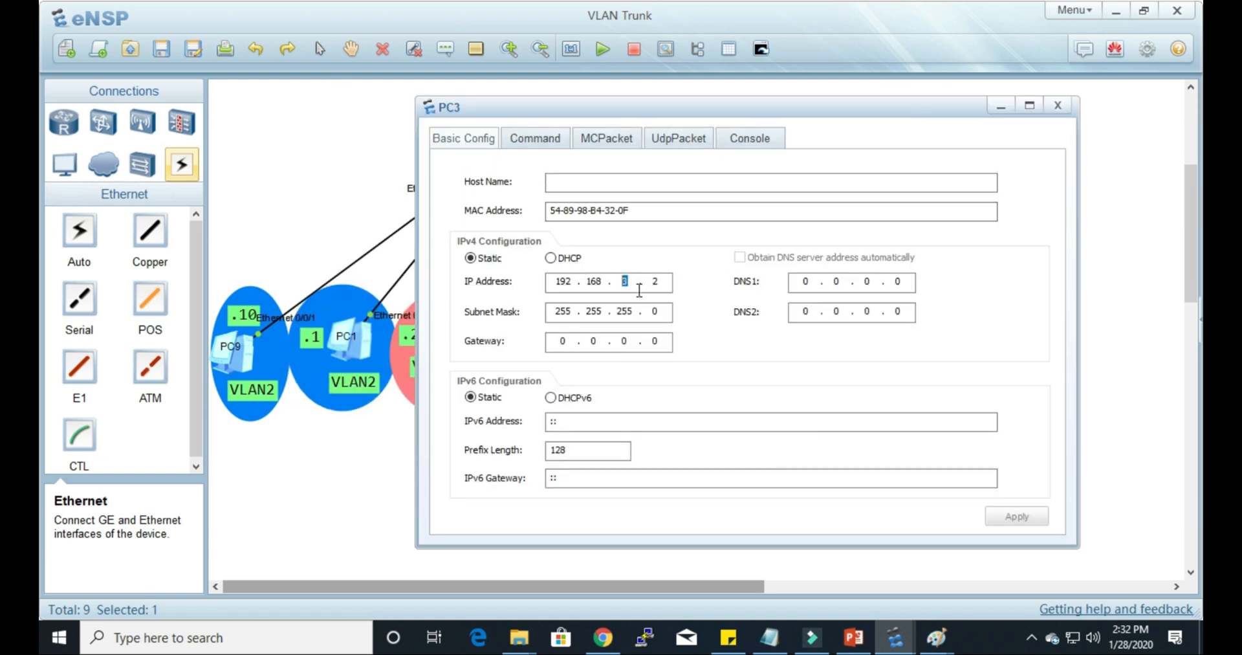
{"action": "left_click", "coordinate": [559, 280]}
{"action": "double_click", "coordinate": [560, 281]}
{"action": "key", "text": "Tab"}
{"action": "double_click", "coordinate": [625, 282]}
{"action": "left_click", "coordinate": [623, 281]}
{"action": "double_click", "coordinate": [623, 280]}
{"action": "left_click", "coordinate": [1056, 106]}
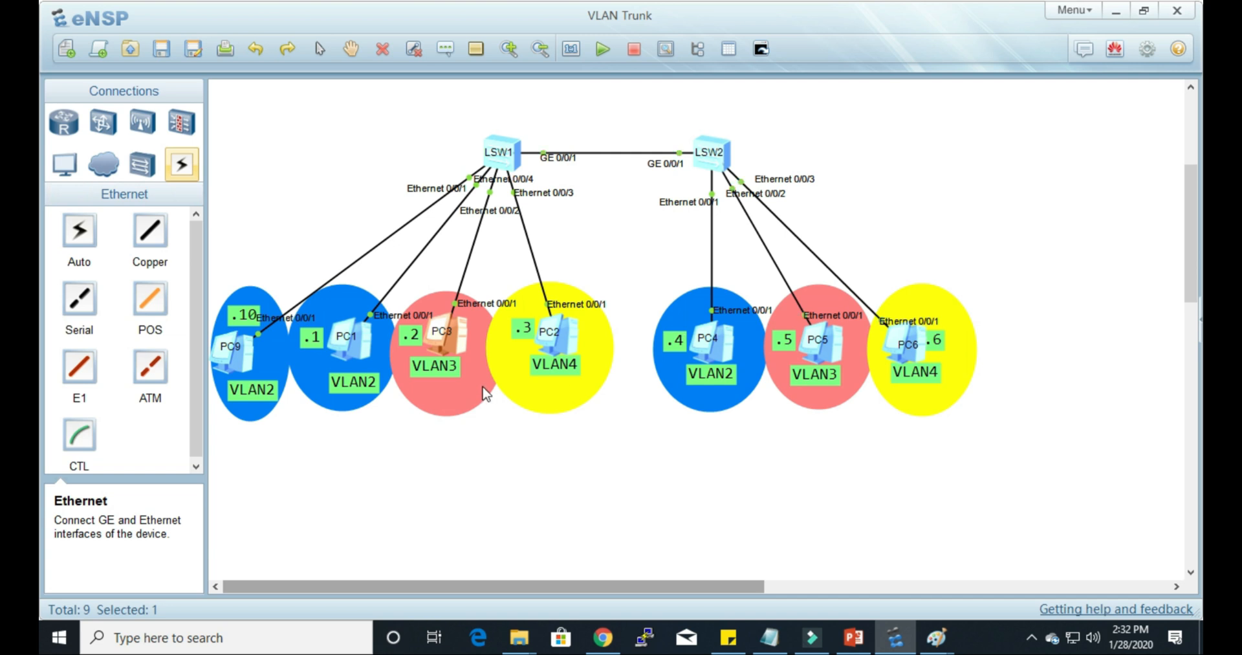
Step: Review the IPv4 addresses configured on PC2, PC4 and PC5, closing each configuration window
{"action": "double_click", "coordinate": [564, 346]}
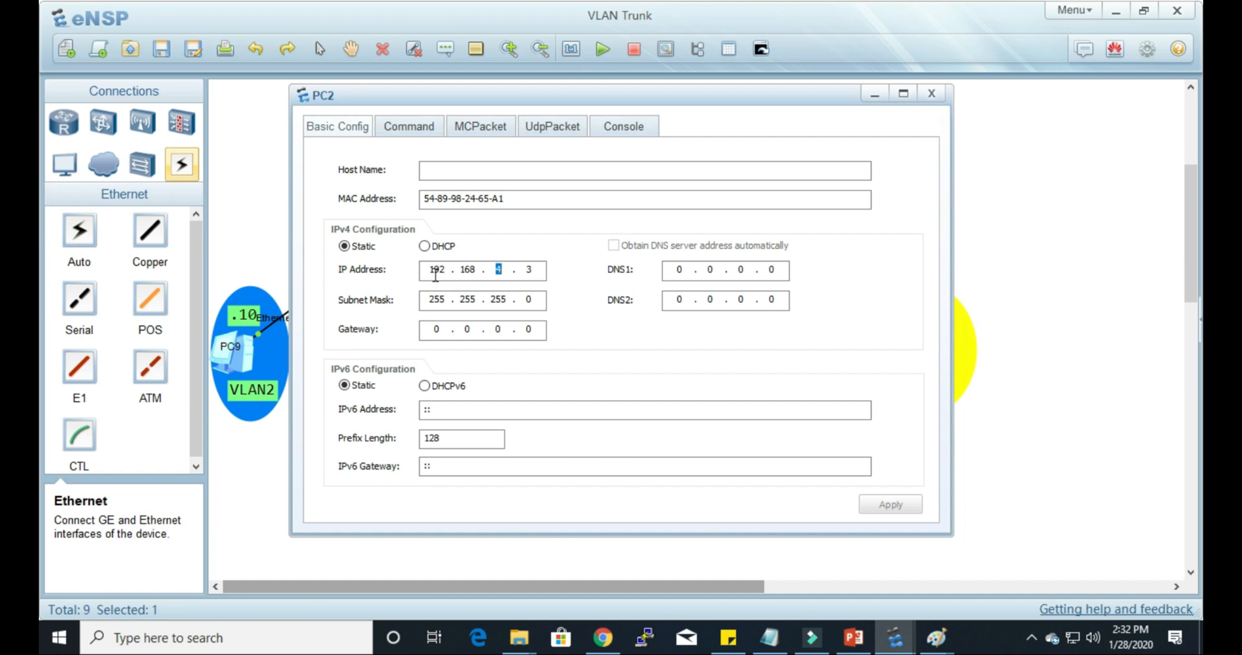
{"action": "left_click", "coordinate": [502, 269]}
{"action": "left_click", "coordinate": [931, 93]}
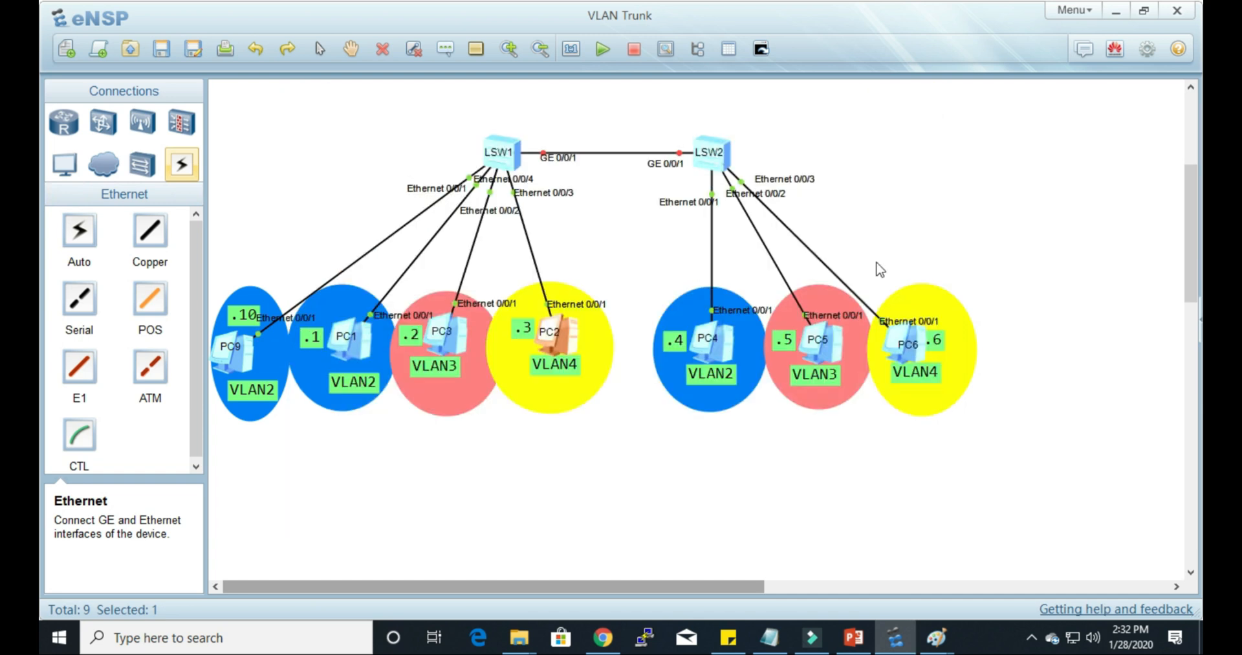
{"action": "double_click", "coordinate": [727, 353]}
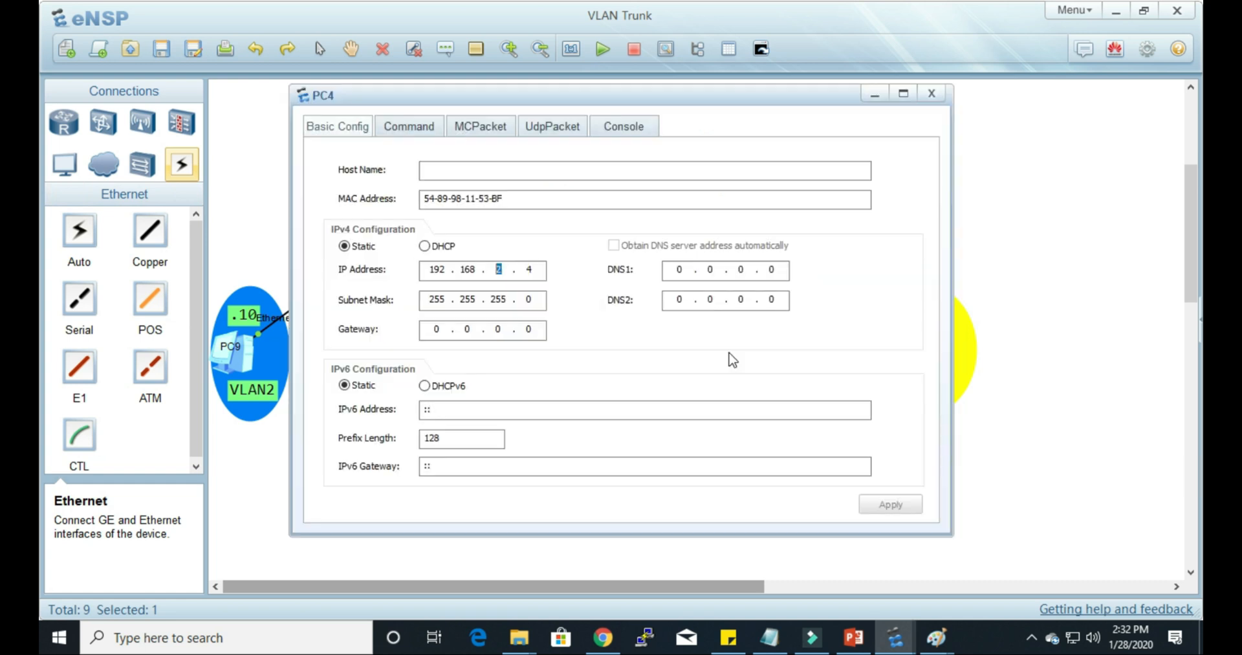
{"action": "left_click", "coordinate": [932, 94]}
{"action": "double_click", "coordinate": [826, 333]}
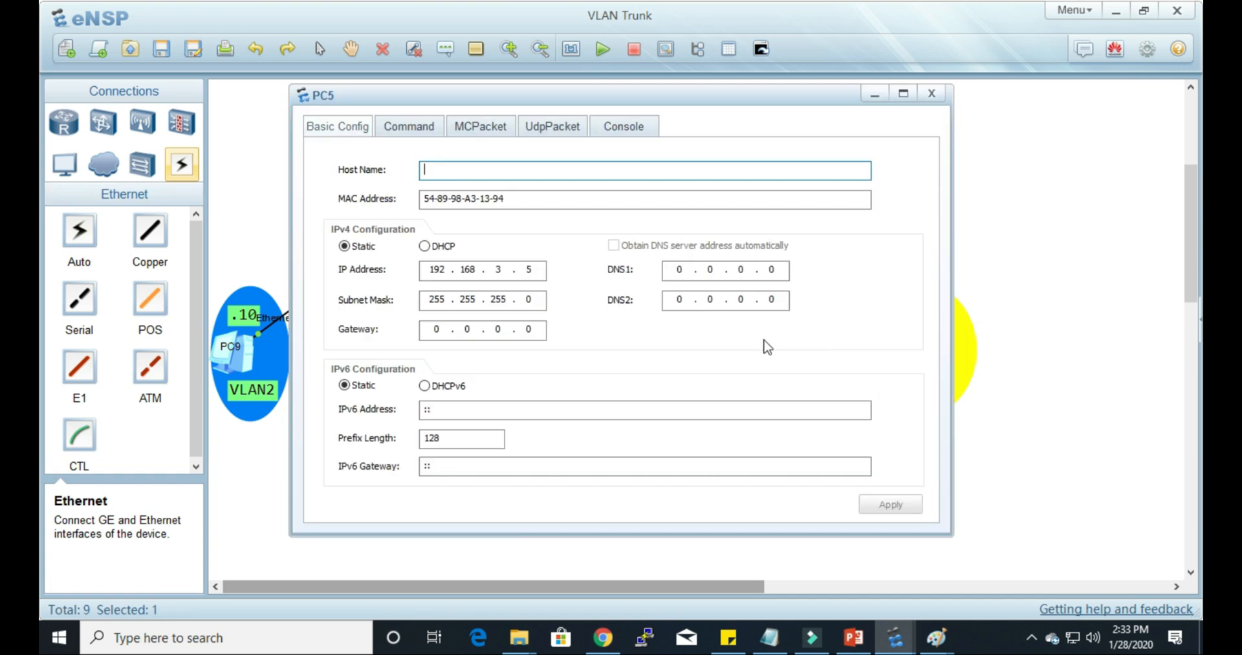
{"action": "left_click", "coordinate": [931, 93]}
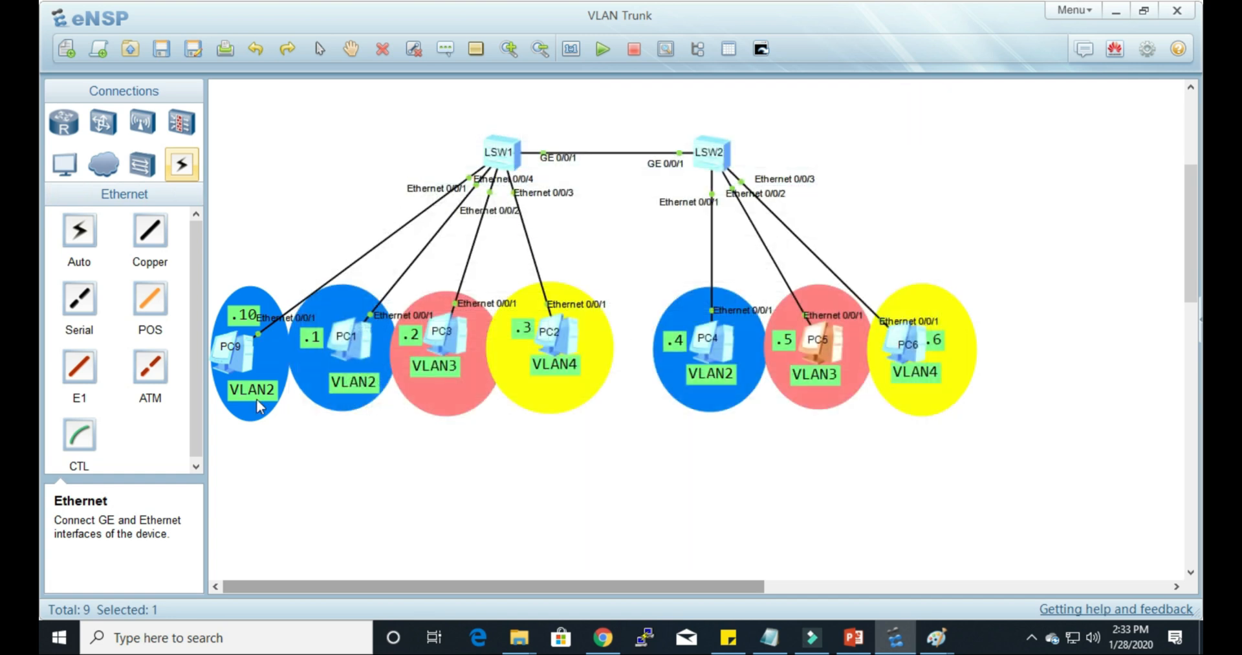
Step: Compare the IP addresses of PC9 and PC4, the VLAN2 hosts attached to different switches
{"action": "double_click", "coordinate": [250, 366]}
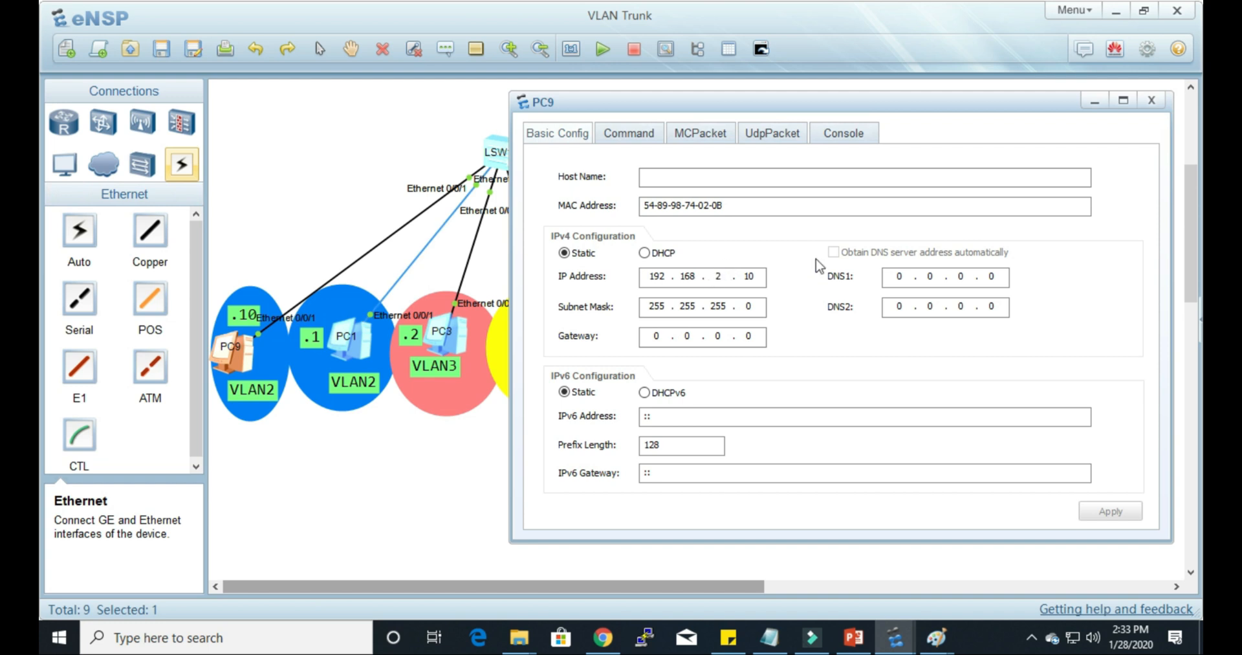
{"action": "left_click", "coordinate": [1150, 101]}
{"action": "left_click", "coordinate": [732, 342]}
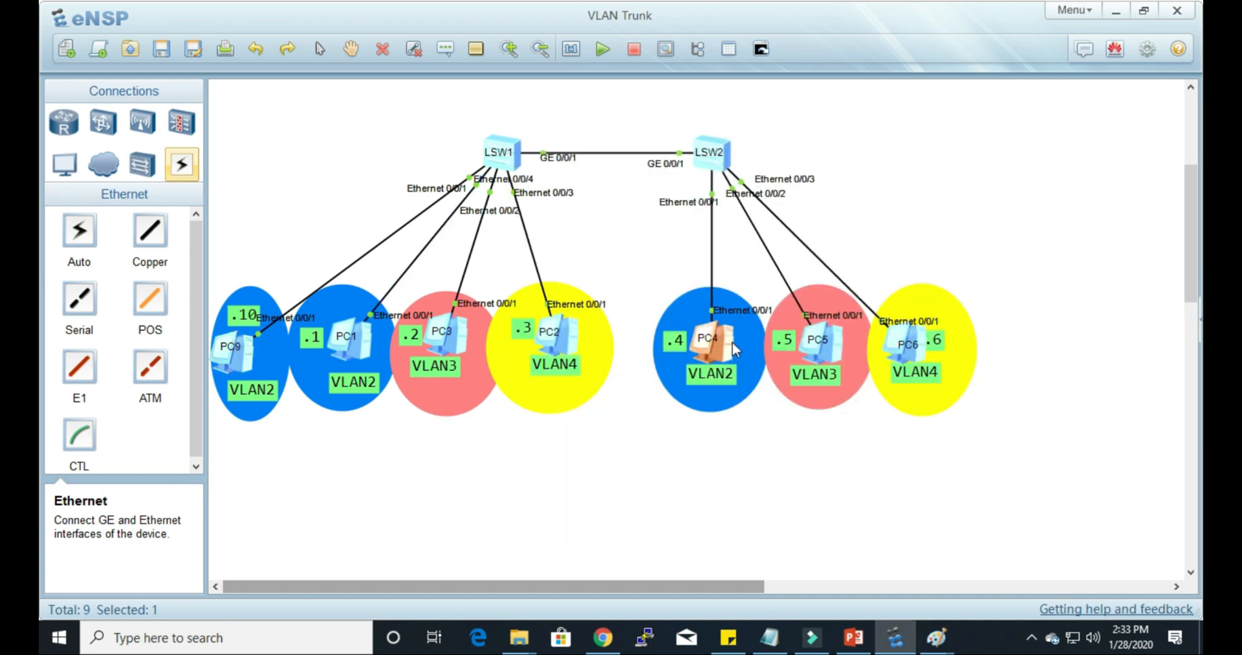
{"action": "double_click", "coordinate": [732, 342]}
{"action": "double_click", "coordinate": [499, 269]}
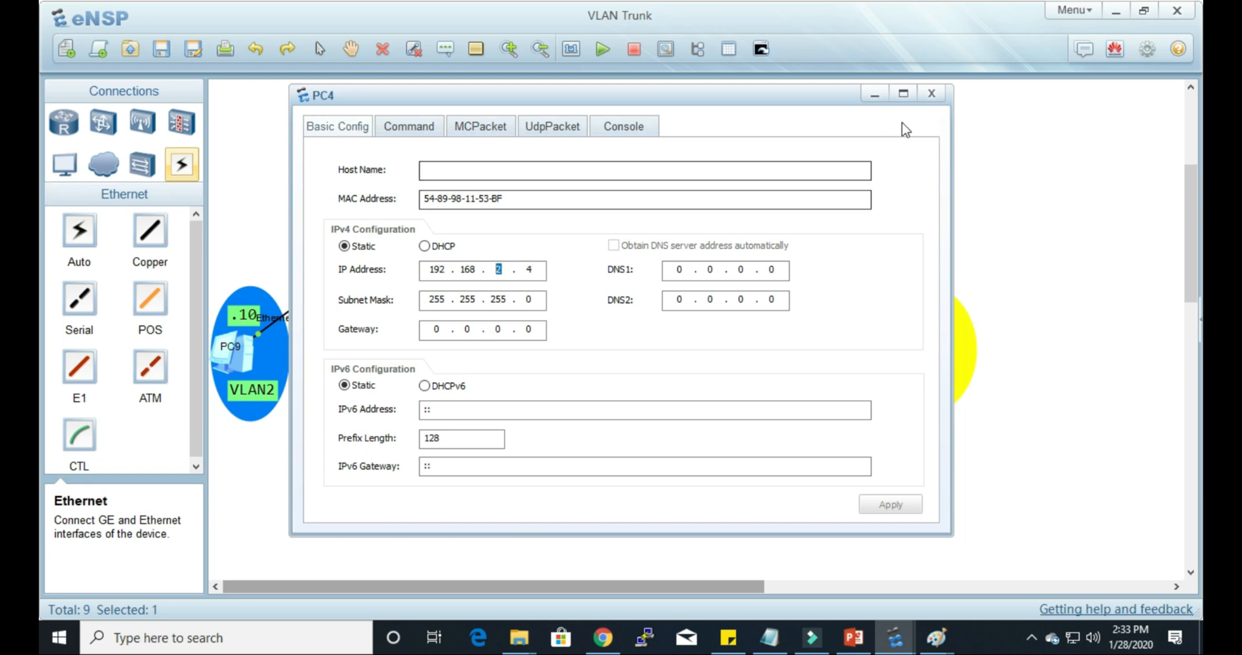
{"action": "left_click", "coordinate": [932, 94]}
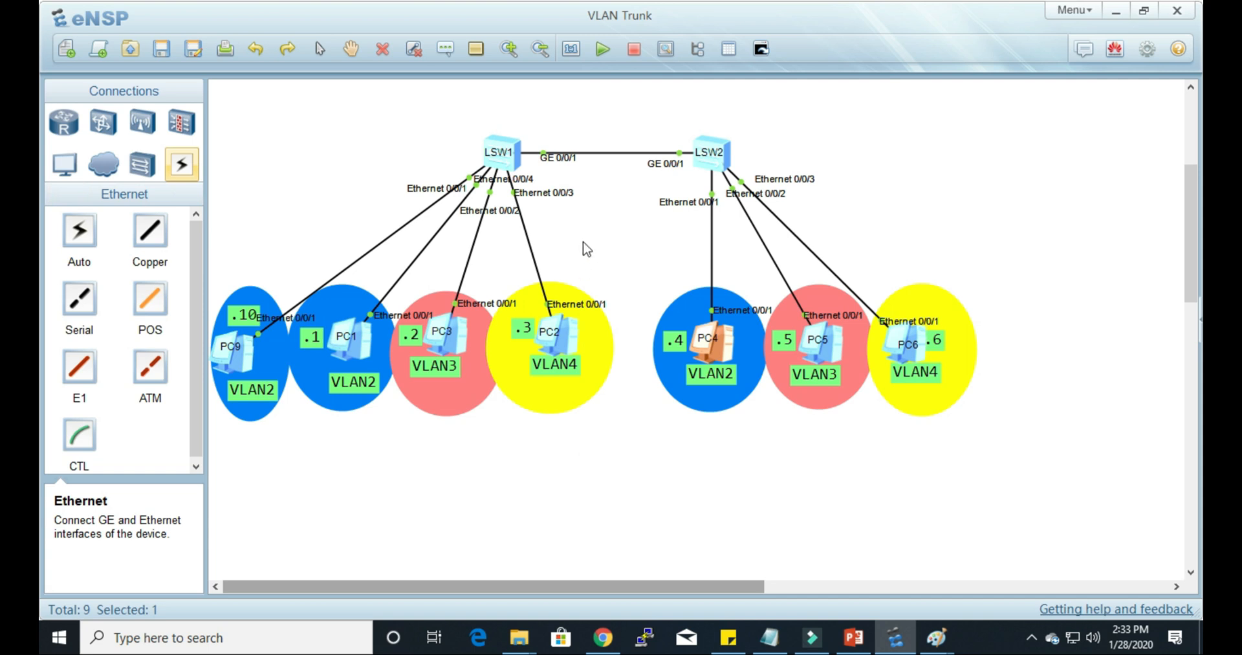
Step: Open the LSW1 console and enter system view with system-view
{"action": "double_click", "coordinate": [510, 162]}
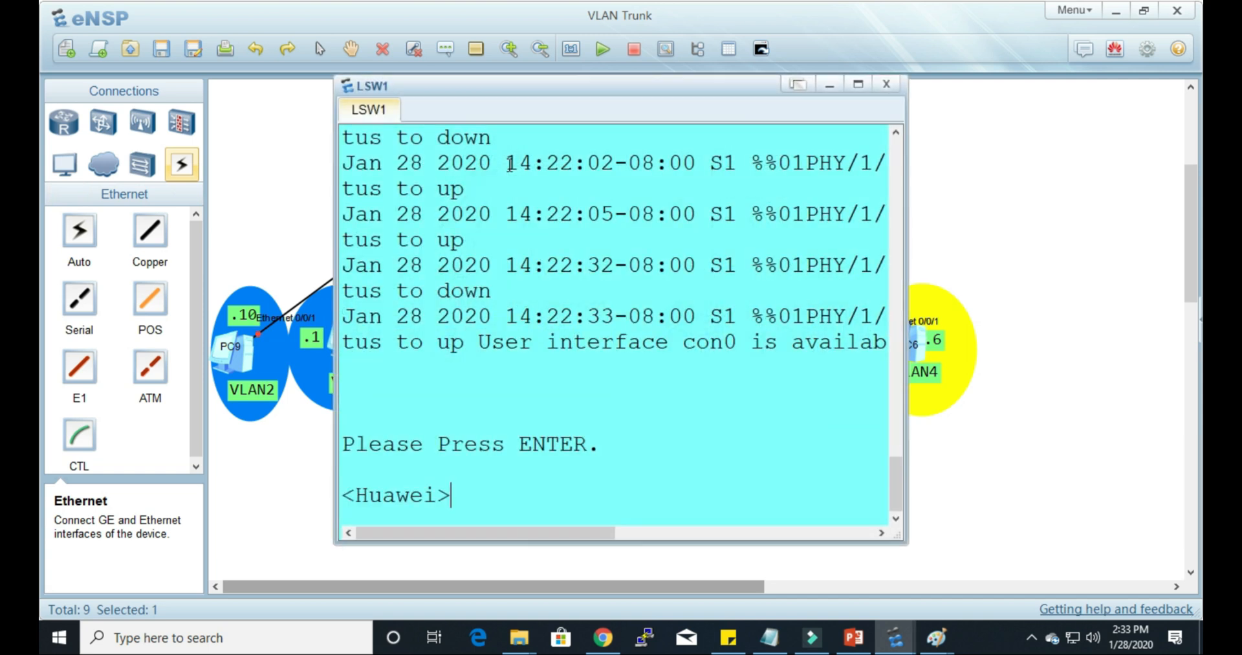
{"action": "left_click", "coordinate": [673, 384]}
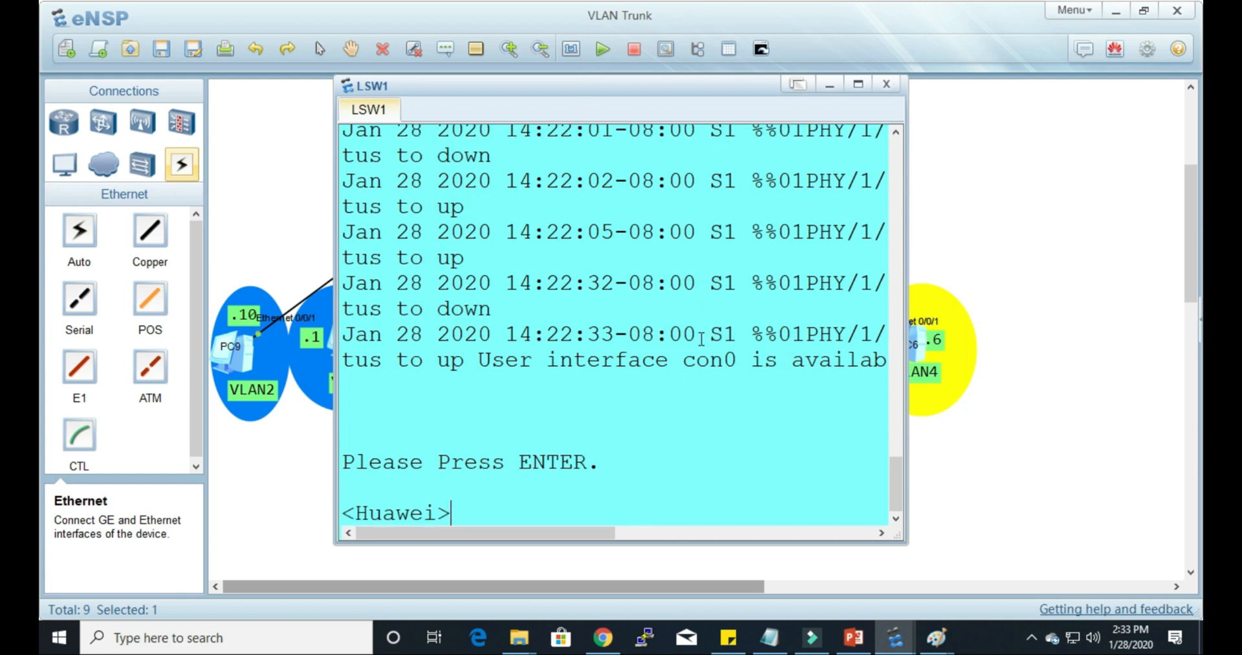
{"action": "key", "text": "Return"}
{"action": "key", "text": "Return"}
{"action": "key", "text": "Return"}
{"action": "type", "text": "system-view"}
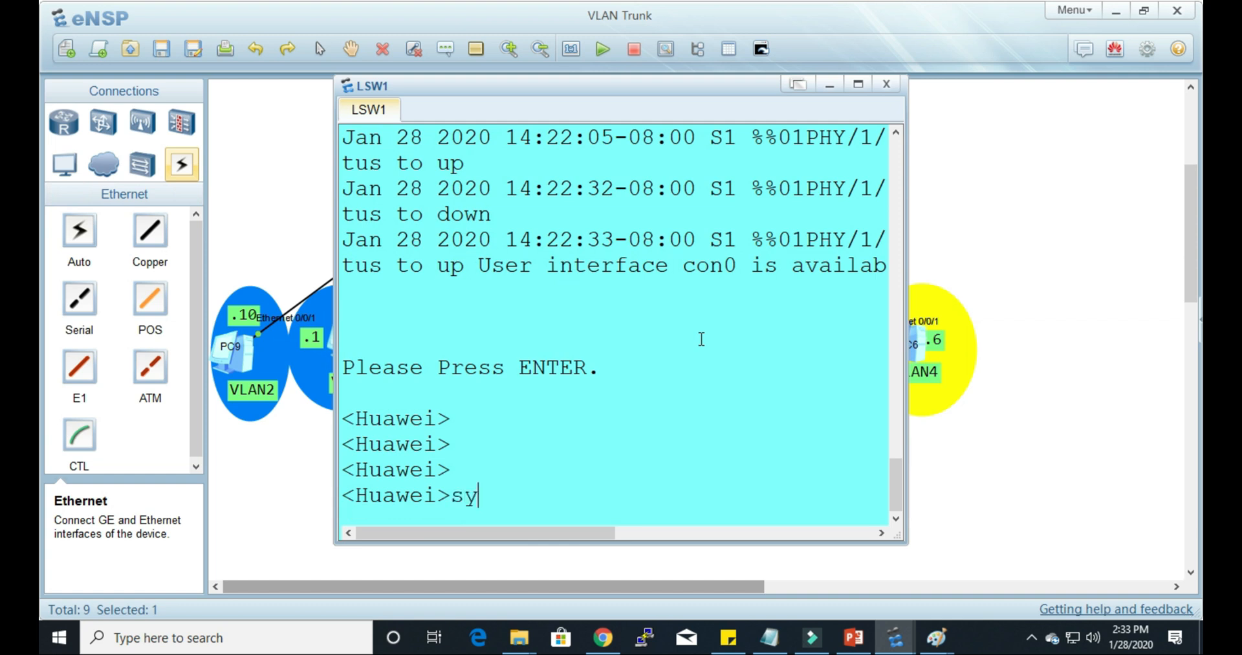
{"action": "key", "text": "Tab"}
{"action": "key", "text": "Return"}
Step: Rename the LSW1 switch to S1 with the sysname command
{"action": "type", "text": "sys"}
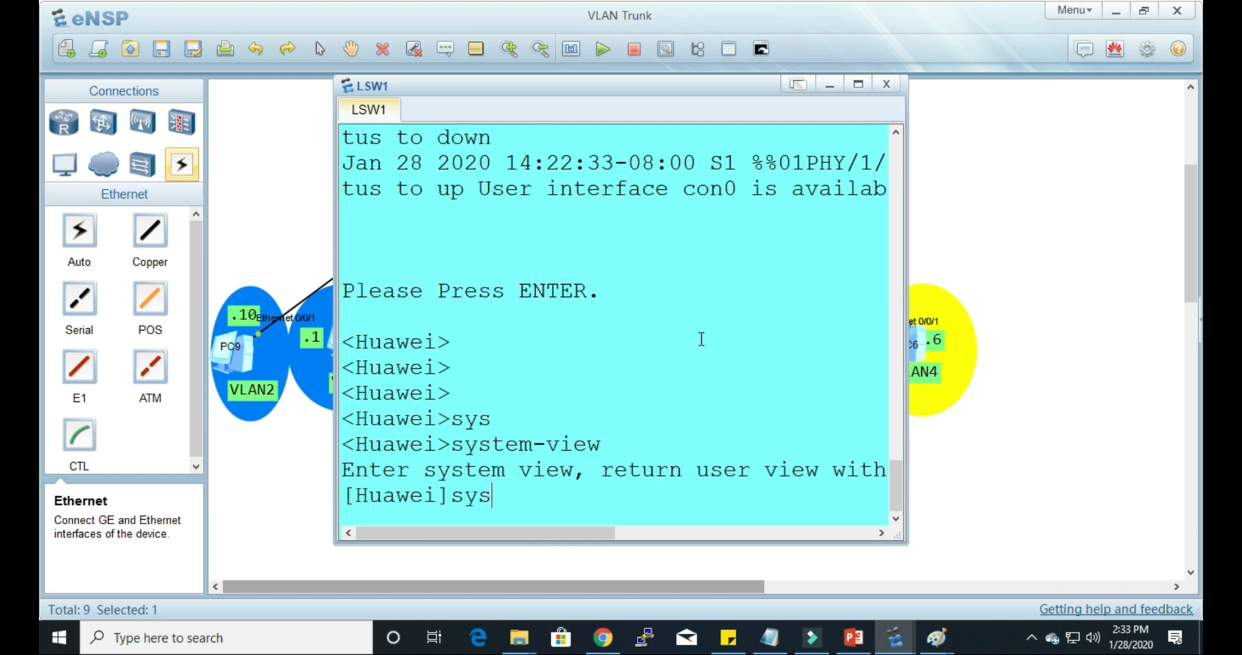
{"action": "key", "text": "Tab"}
{"action": "type", "text": "S1"}
{"action": "key", "text": "Return"}
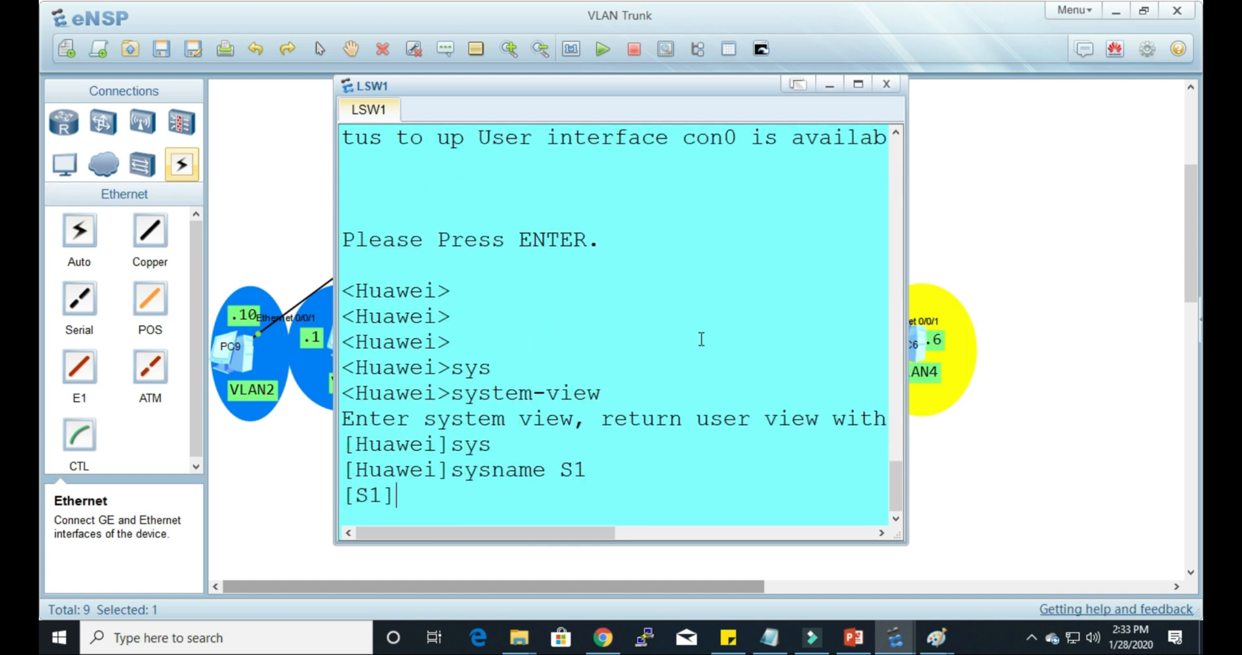
Step: Display the VLAN table on S1 and return to a clean prompt
{"action": "type", "text": "dis"}
{"action": "key", "text": "Tab"}
{"action": "type", "text": "vl"}
{"action": "key", "text": "Tab"}
{"action": "key", "text": "Return"}
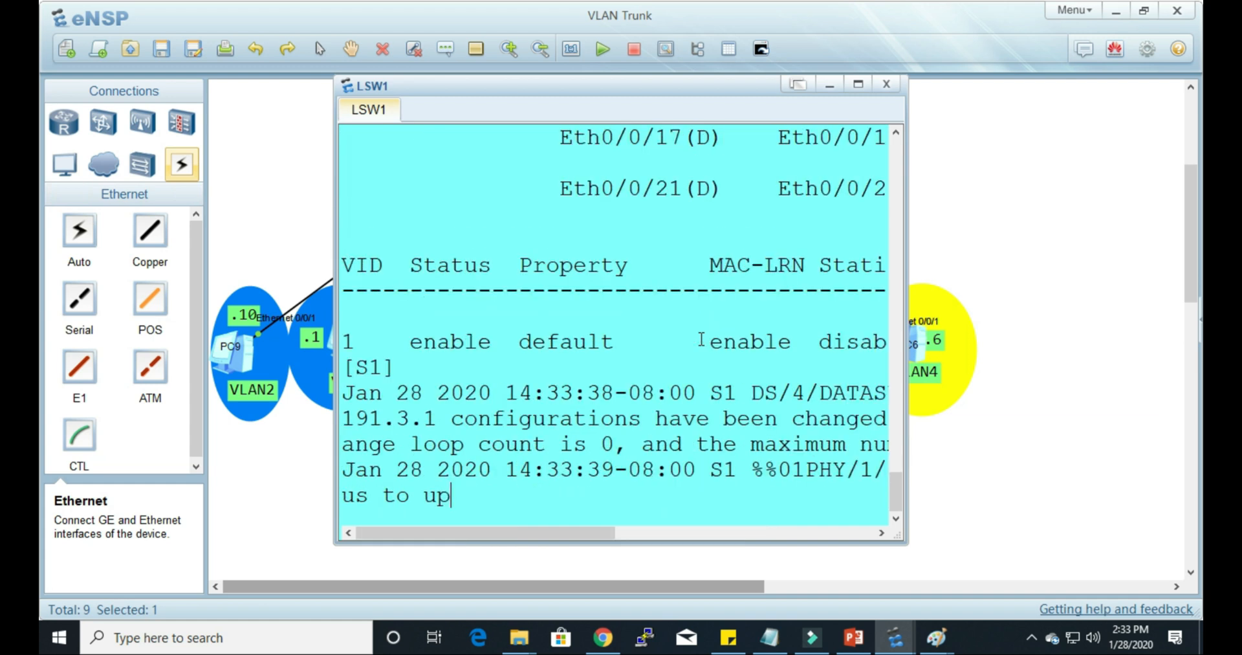
{"action": "key", "text": "Return"}
{"action": "key", "text": "Return"}
{"action": "key", "text": "Return"}
{"action": "key", "text": "Return"}
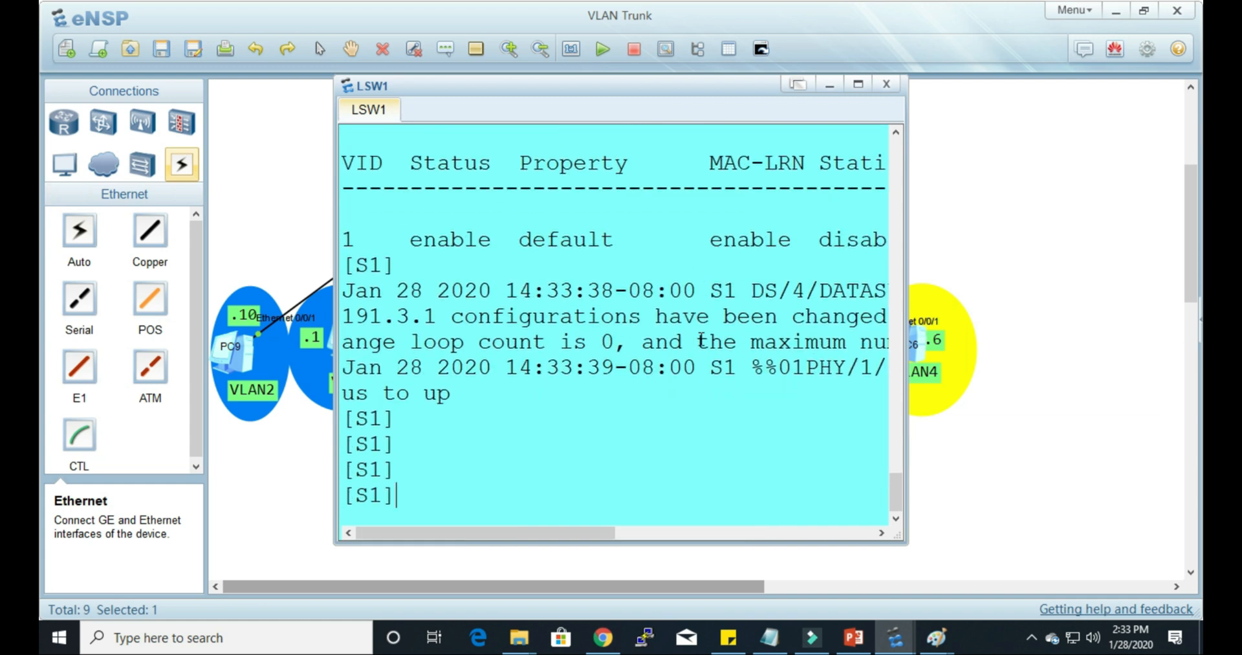
Step: Create VLANs 2 to 4 on S1 with the vlan batch command and return to a clean prompt
{"action": "left_click_drag", "start_coordinate": [608, 84], "coordinate": [862, 127]}
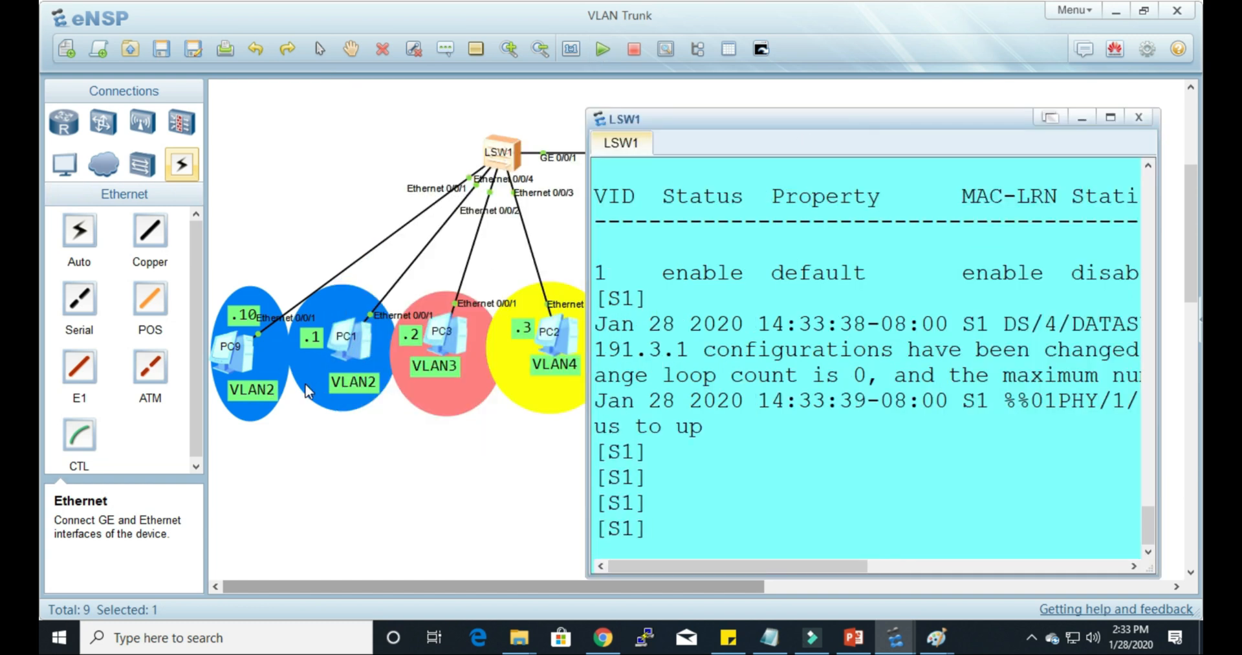
{"action": "left_click_drag", "start_coordinate": [725, 121], "coordinate": [638, 100]}
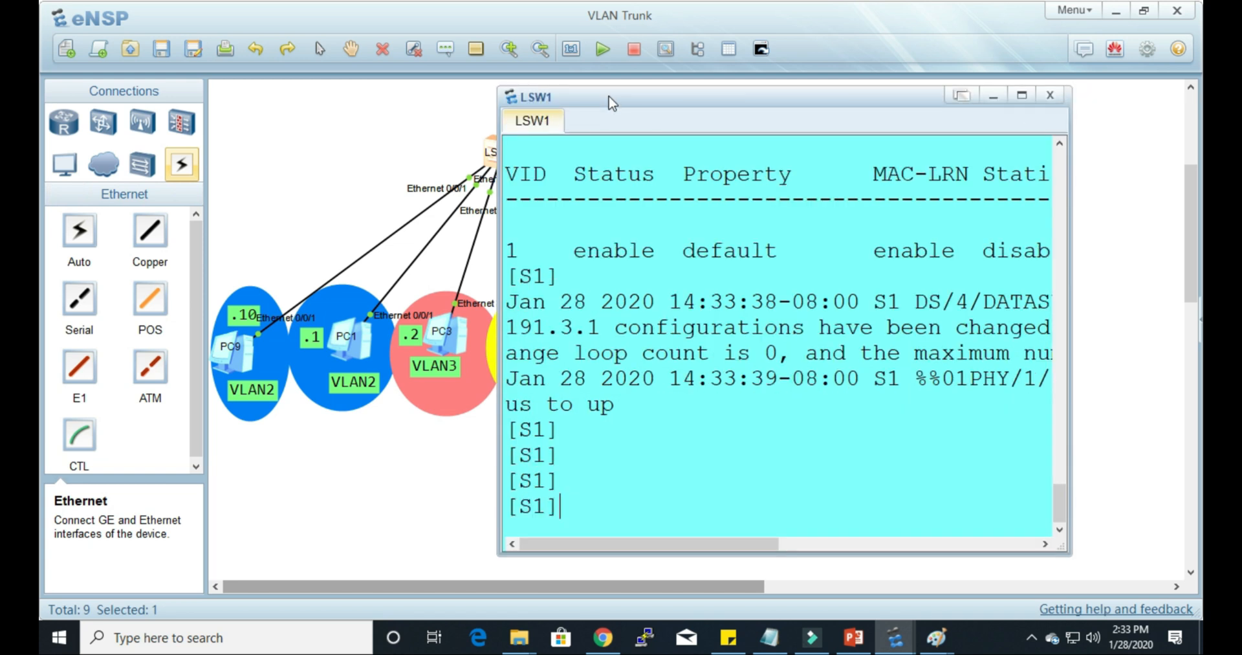
{"action": "type", "text": "vl"}
{"action": "key", "text": "Tab"}
{"action": "type", "text": "ba"}
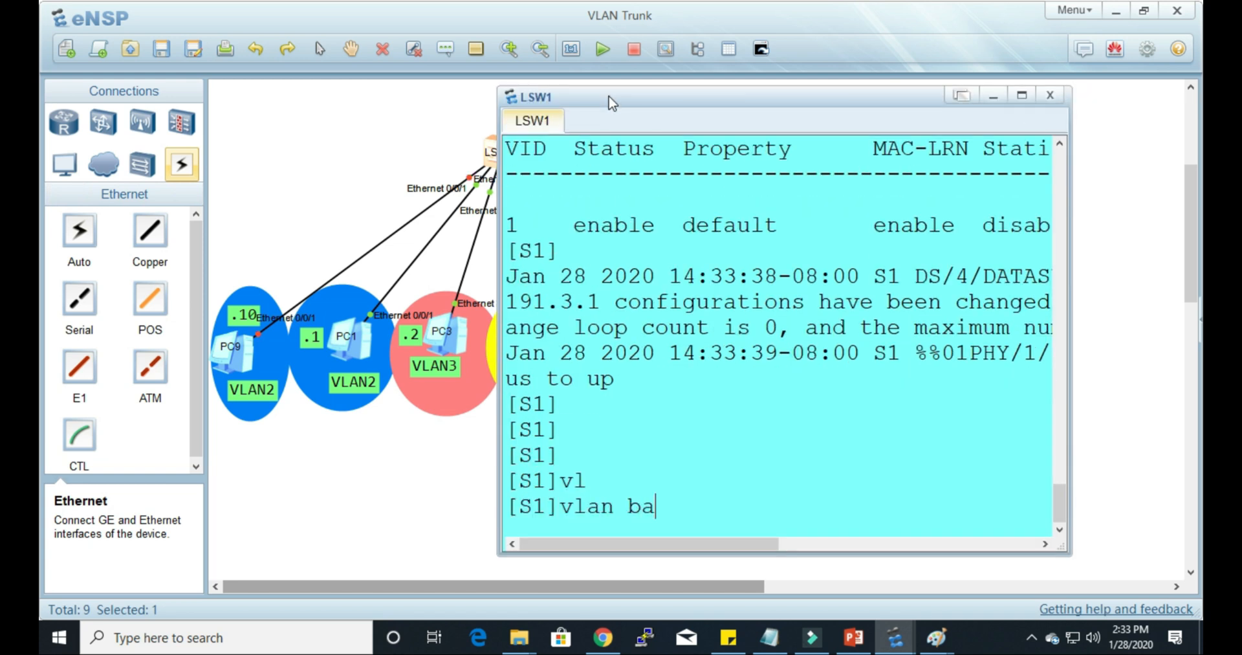
{"action": "key", "text": "Tab"}
{"action": "type", "text": "2 "}
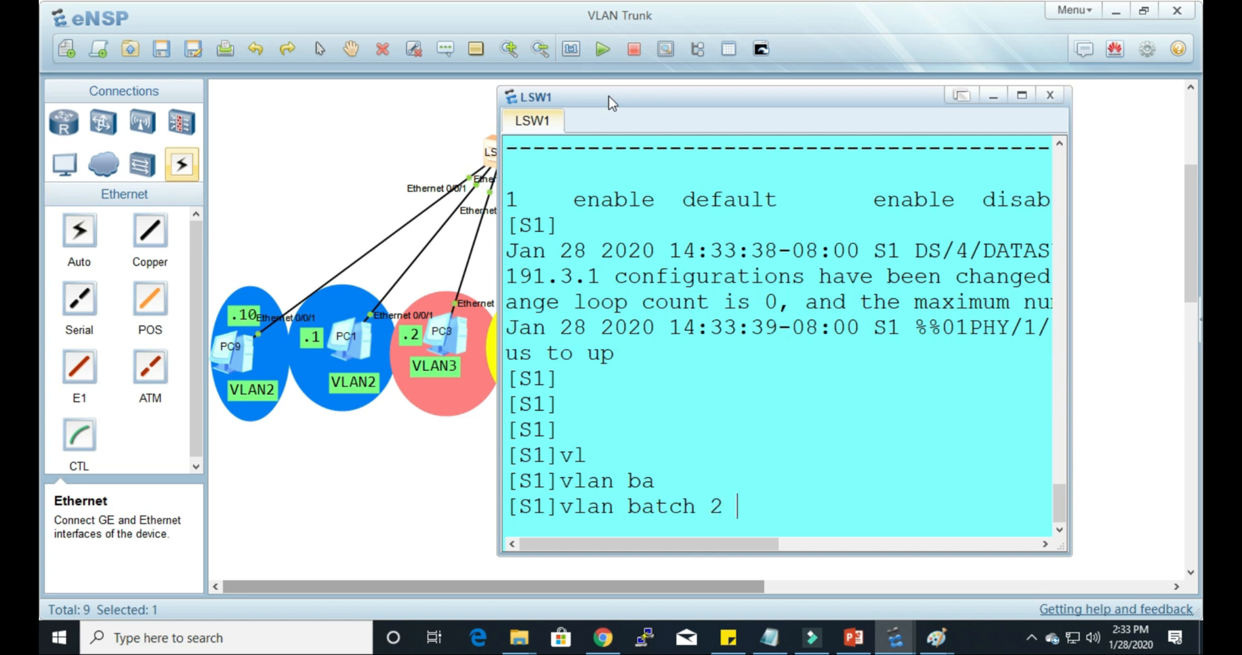
{"action": "type", "text": "to 4"}
{"action": "key", "text": "Return"}
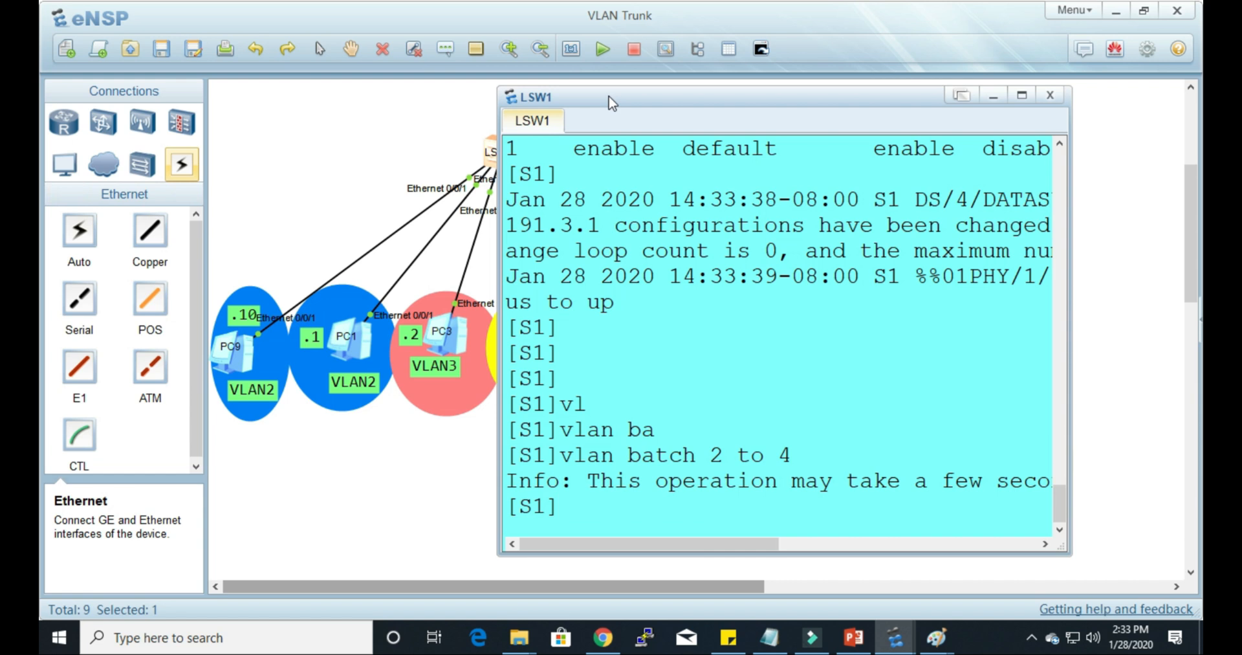
{"action": "left_click_drag", "start_coordinate": [612, 103], "coordinate": [717, 120]}
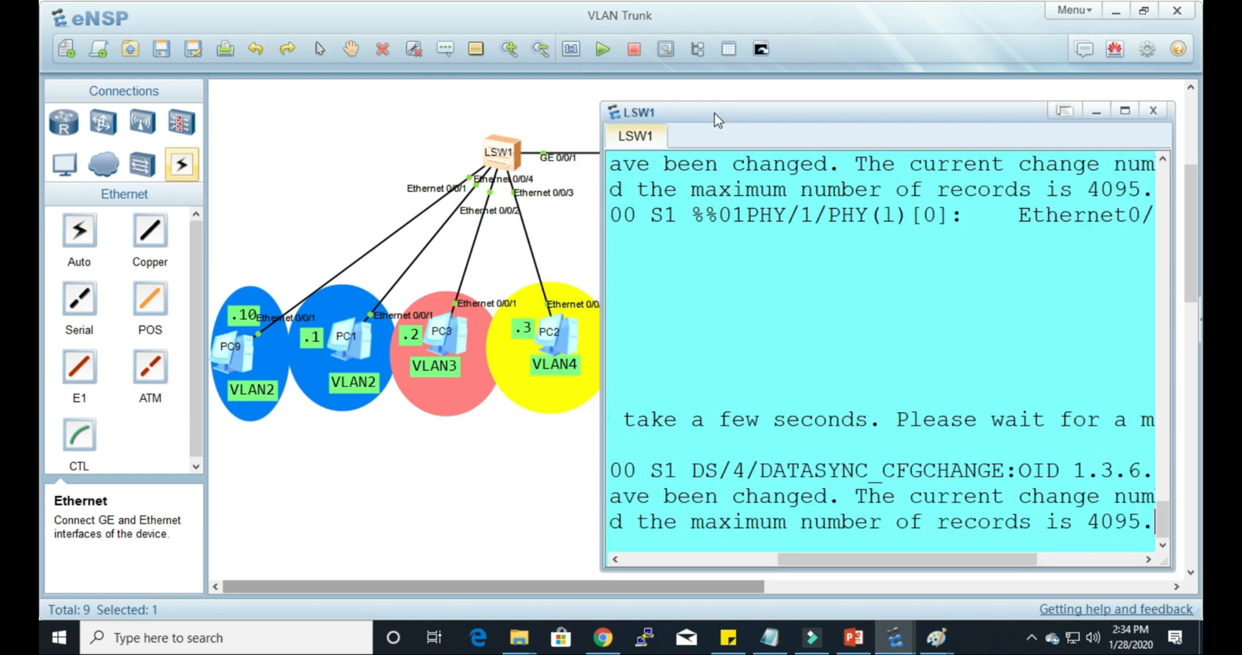
{"action": "key", "text": "Return"}
{"action": "key", "text": "Return"}
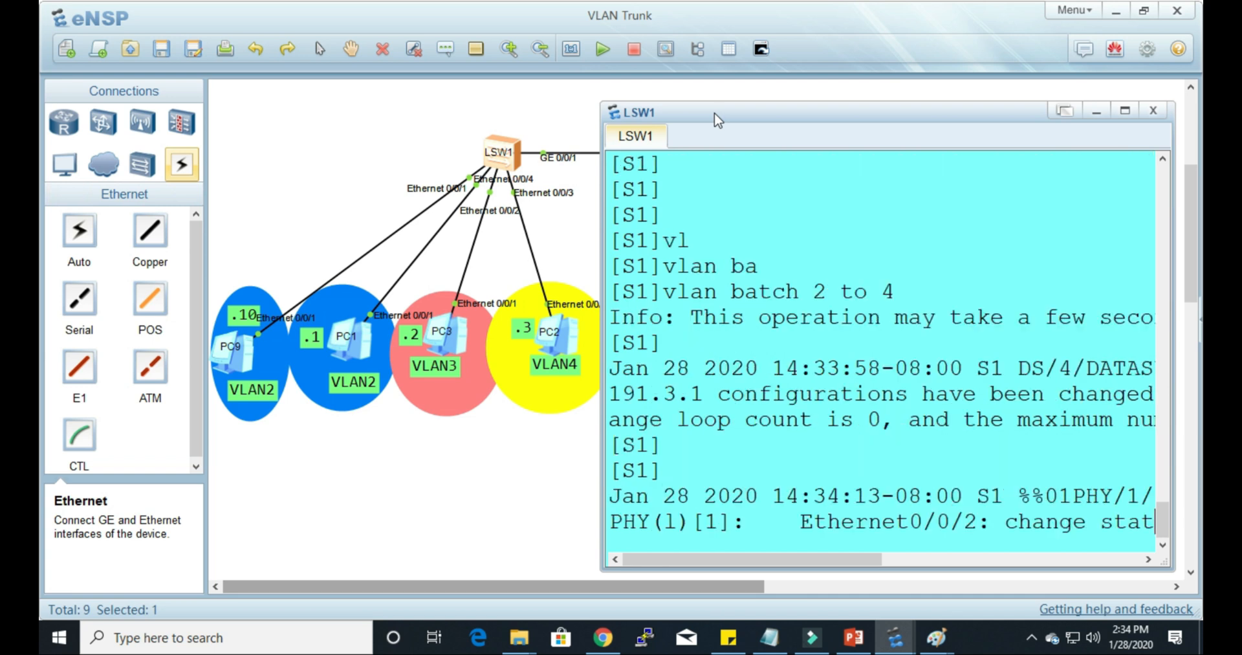
{"action": "key", "text": "Return"}
{"action": "key", "text": "Return"}
{"action": "key", "text": "Return"}
{"action": "key", "text": "Return"}
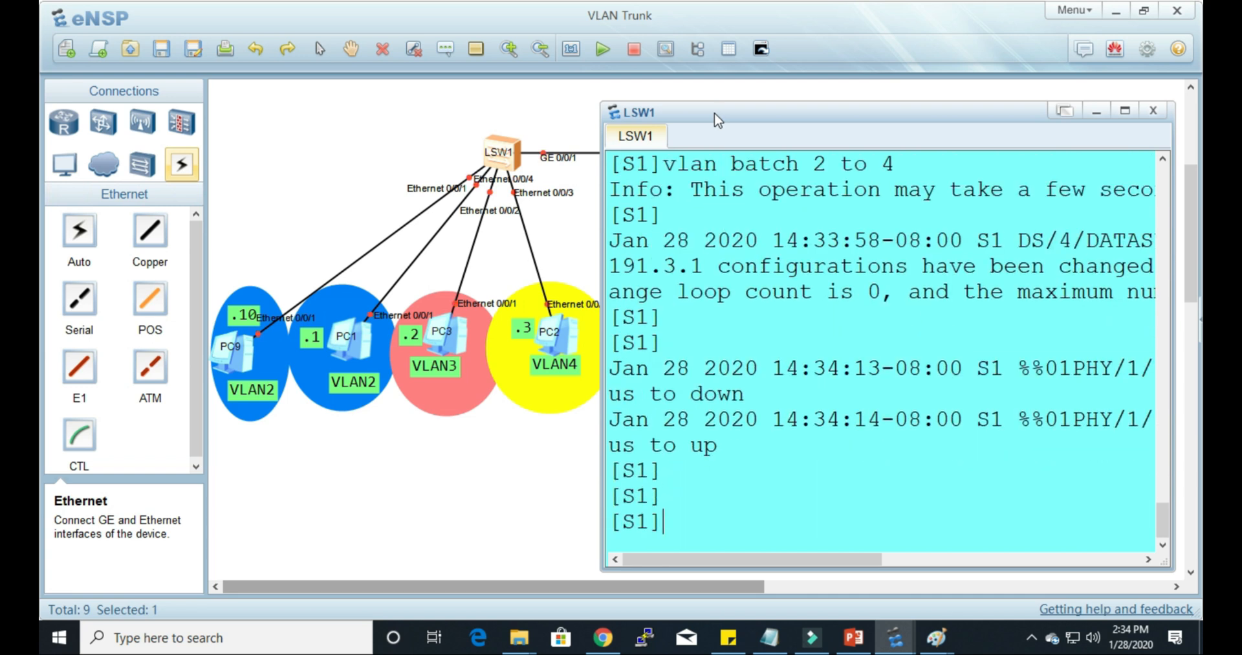
Step: Display the VLAN port settings on S1 with display port vlan
{"action": "type", "text": "dis"}
{"action": "key", "text": "Tab"}
{"action": "type", "text": "p"}
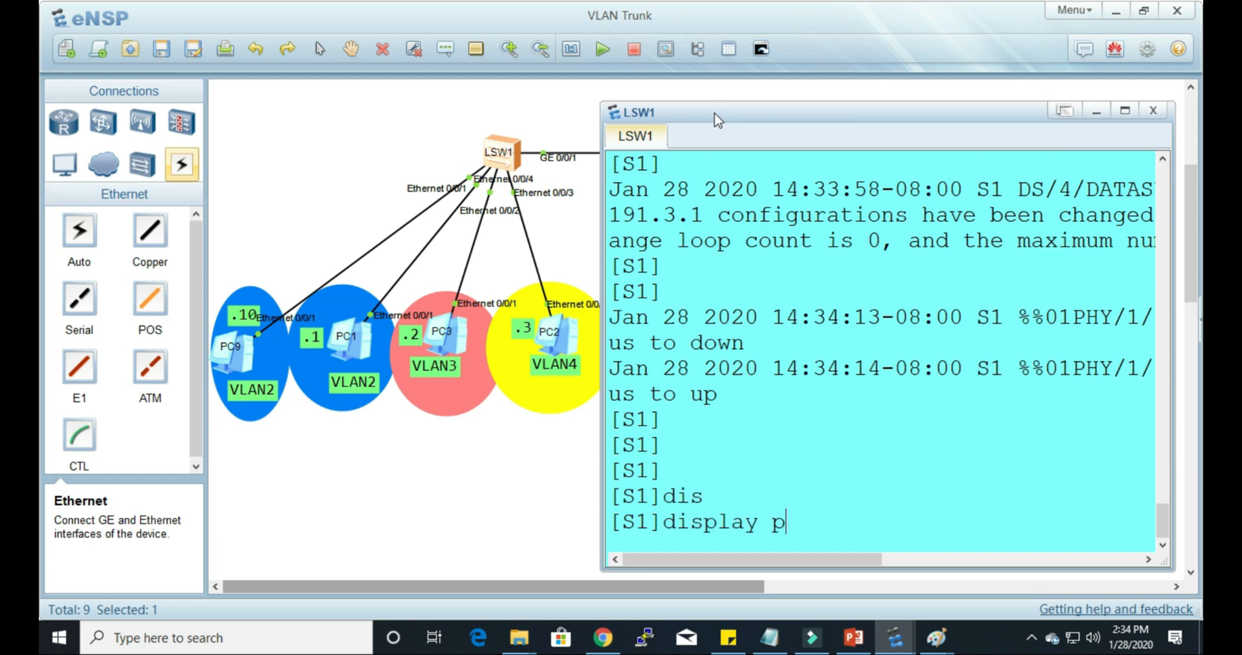
{"action": "type", "text": "o"}
{"action": "key", "text": "Tab"}
{"action": "key", "text": "BackSpace"}
{"action": "key", "text": "BackSpace"}
{"action": "key", "text": "BackSpace"}
{"action": "key", "text": "BackSpace"}
{"action": "key", "text": "BackSpace"}
{"action": "key", "text": "BackSpace"}
{"action": "key", "text": "BackSpace"}
{"action": "key", "text": "BackSpace"}
{"action": "key", "text": "BackSpace"}
{"action": "key", "text": "BackSpace"}
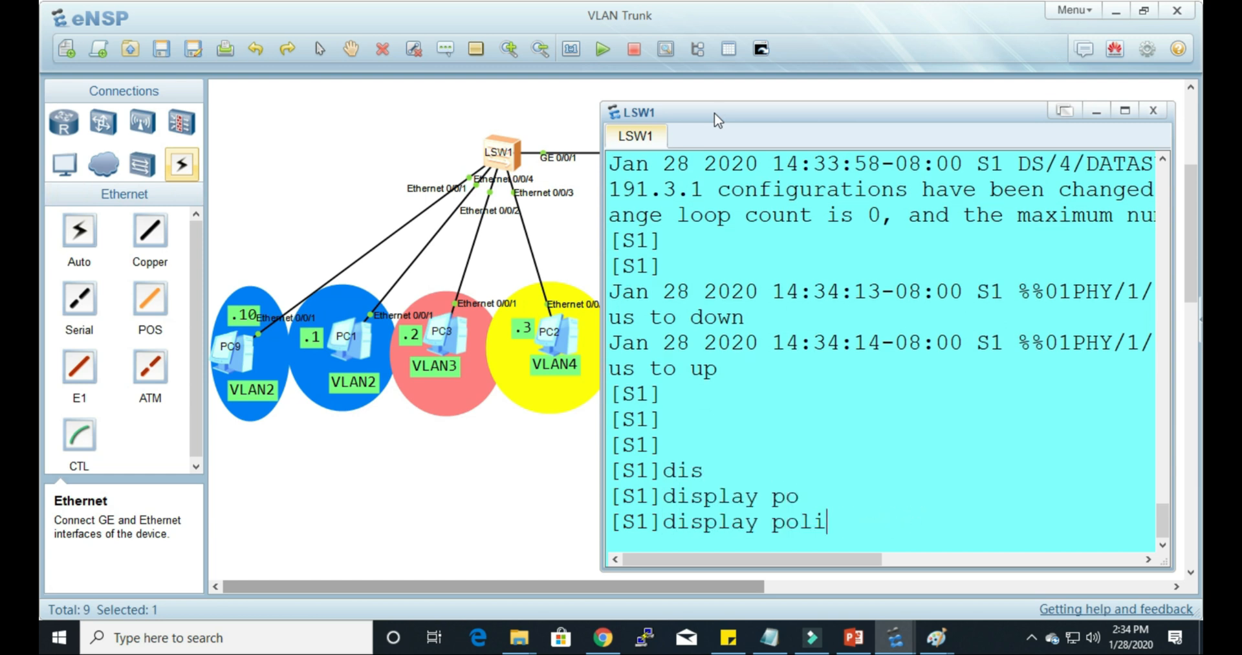
{"action": "type", "text": "r"}
{"action": "key", "text": "Tab"}
{"action": "type", "text": "v"}
{"action": "key", "text": "Tab"}
{"action": "key", "text": "Return"}
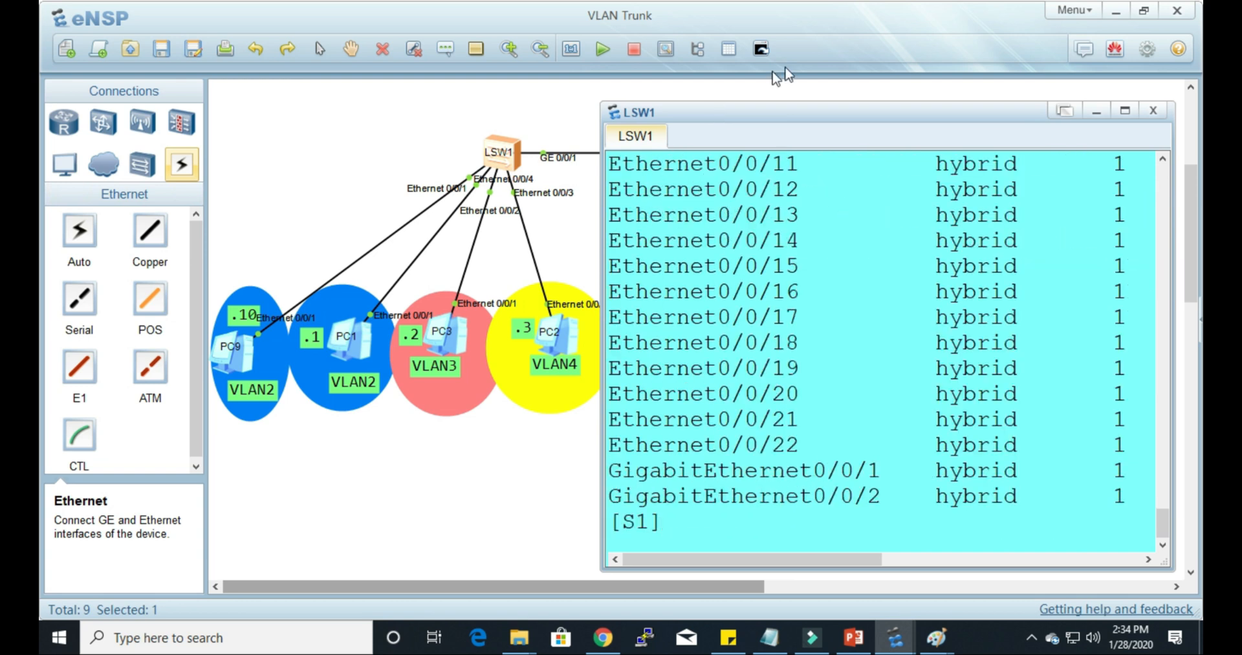
Step: Examine the link type and PVID of S1's Ethernet and GigabitEthernet ports, widening the console to show more columns
{"action": "scroll", "coordinate": [851, 297], "scroll_direction": "up", "scroll_amount": 7}
{"action": "scroll", "coordinate": [851, 299], "scroll_direction": "up", "scroll_amount": 3}
{"action": "scroll", "coordinate": [852, 299], "scroll_direction": "down", "scroll_amount": 5}
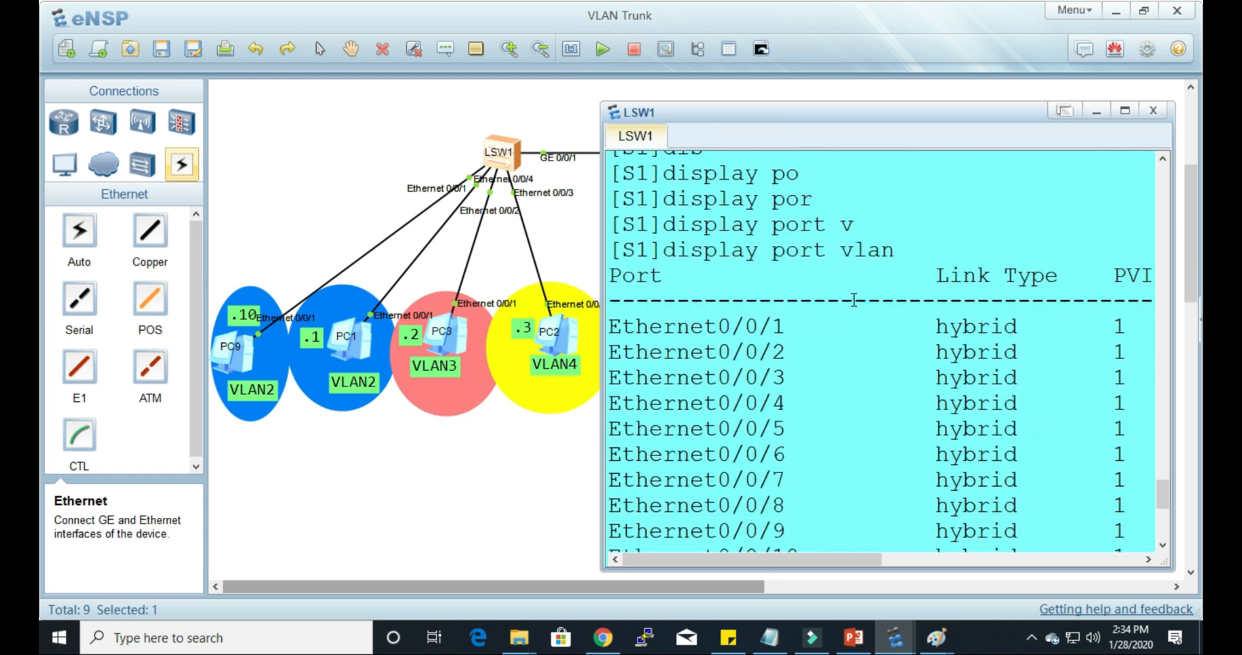
{"action": "left_click_drag", "start_coordinate": [622, 327], "coordinate": [745, 329]}
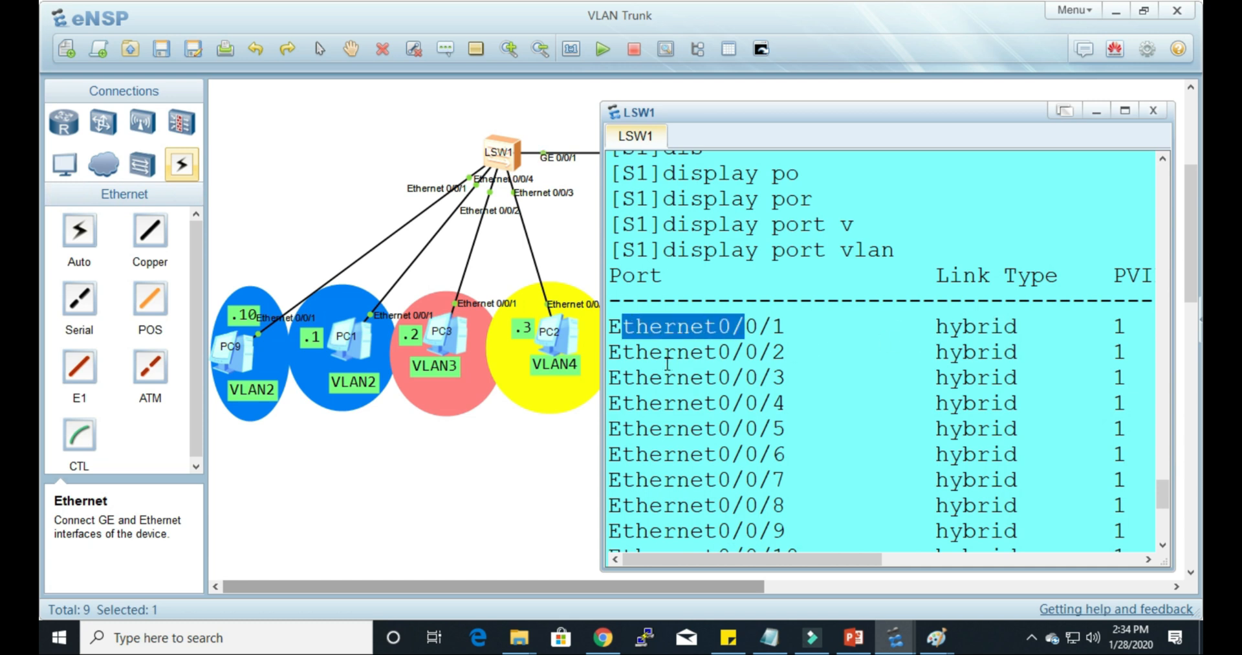
{"action": "scroll", "coordinate": [832, 458], "scroll_direction": "down", "scroll_amount": 5}
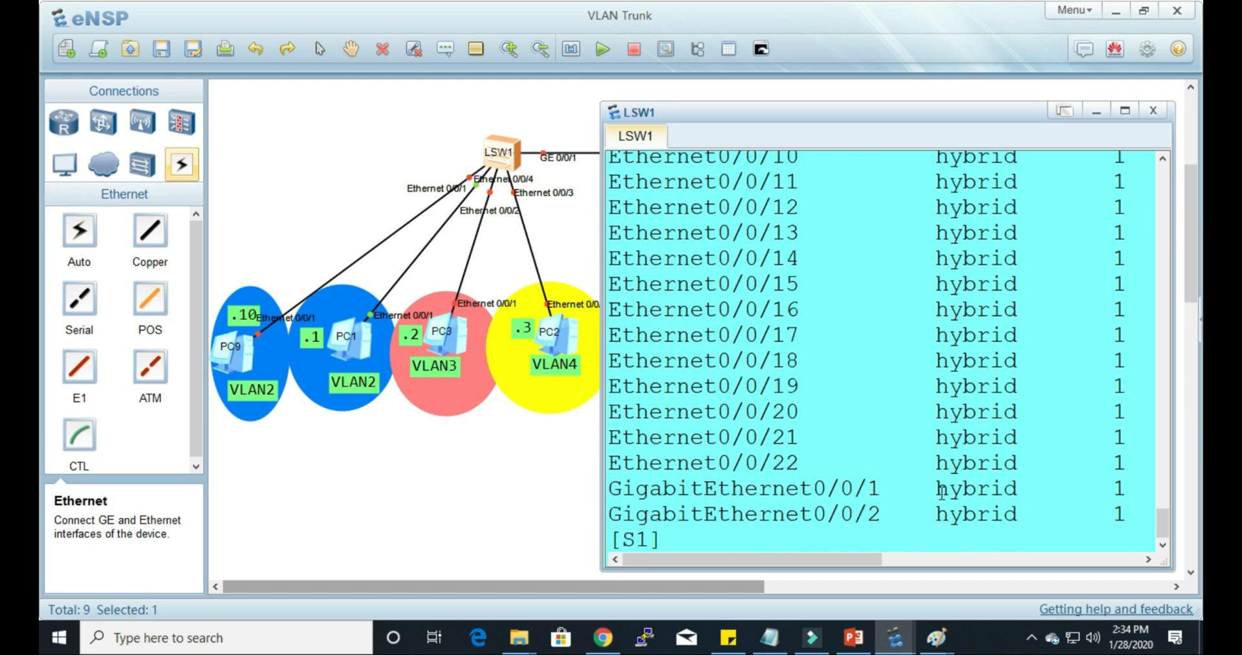
{"action": "left_click_drag", "start_coordinate": [936, 488], "coordinate": [989, 488]}
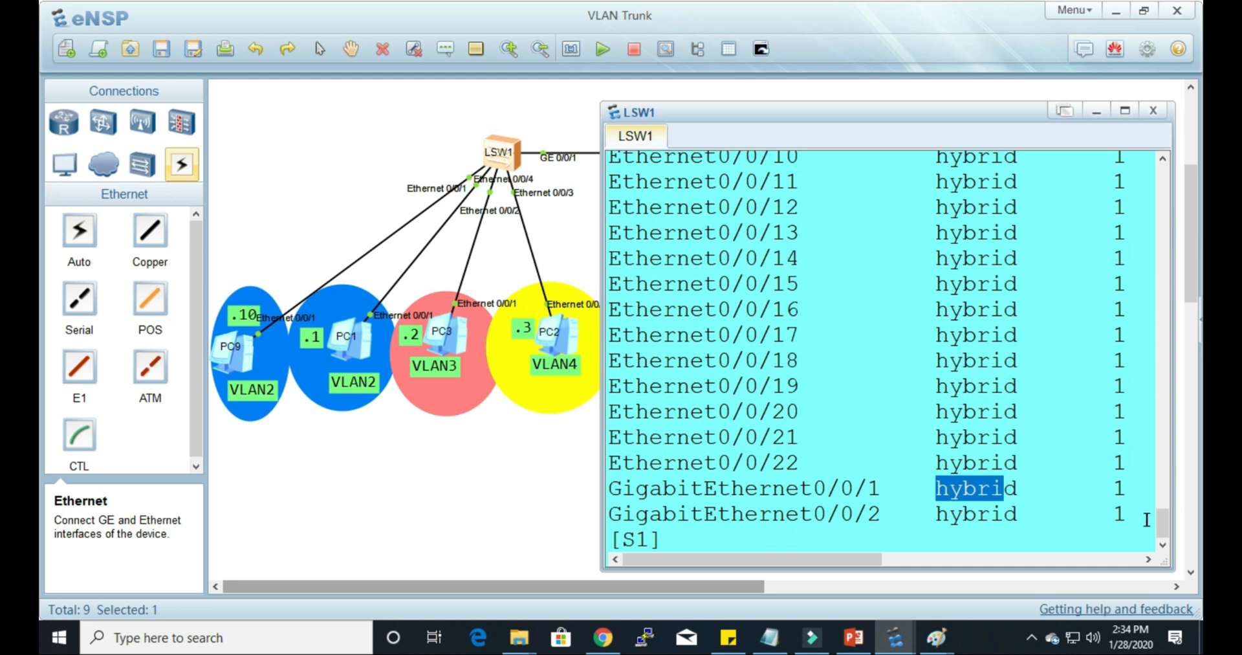
{"action": "scroll", "coordinate": [1146, 516], "scroll_direction": "up", "scroll_amount": 9}
{"action": "scroll", "coordinate": [1118, 477], "scroll_direction": "down", "scroll_amount": 4}
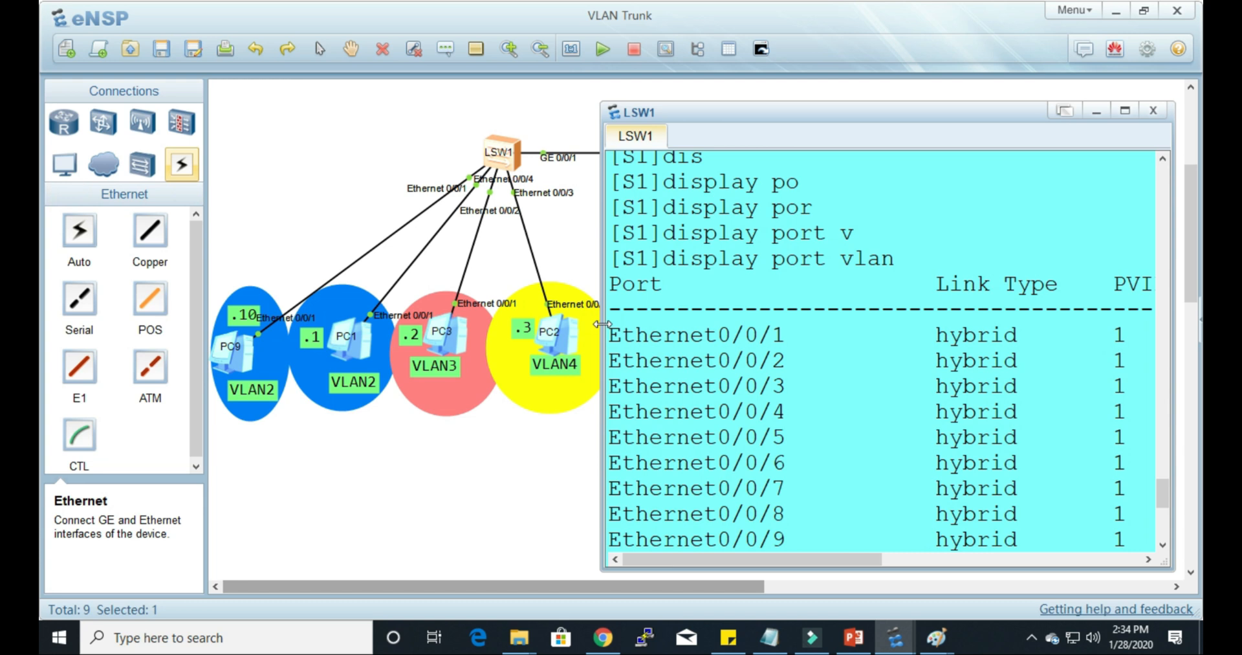
{"action": "left_click_drag", "start_coordinate": [606, 330], "coordinate": [501, 325]}
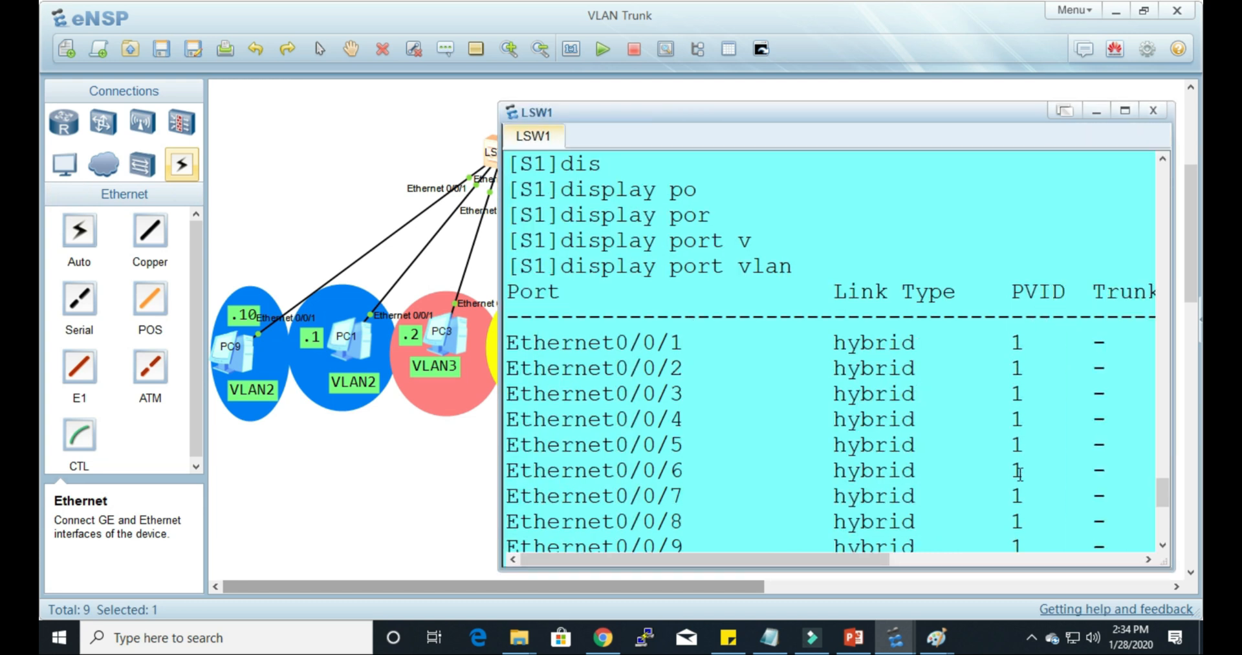
{"action": "scroll", "coordinate": [1017, 475], "scroll_direction": "down", "scroll_amount": 5}
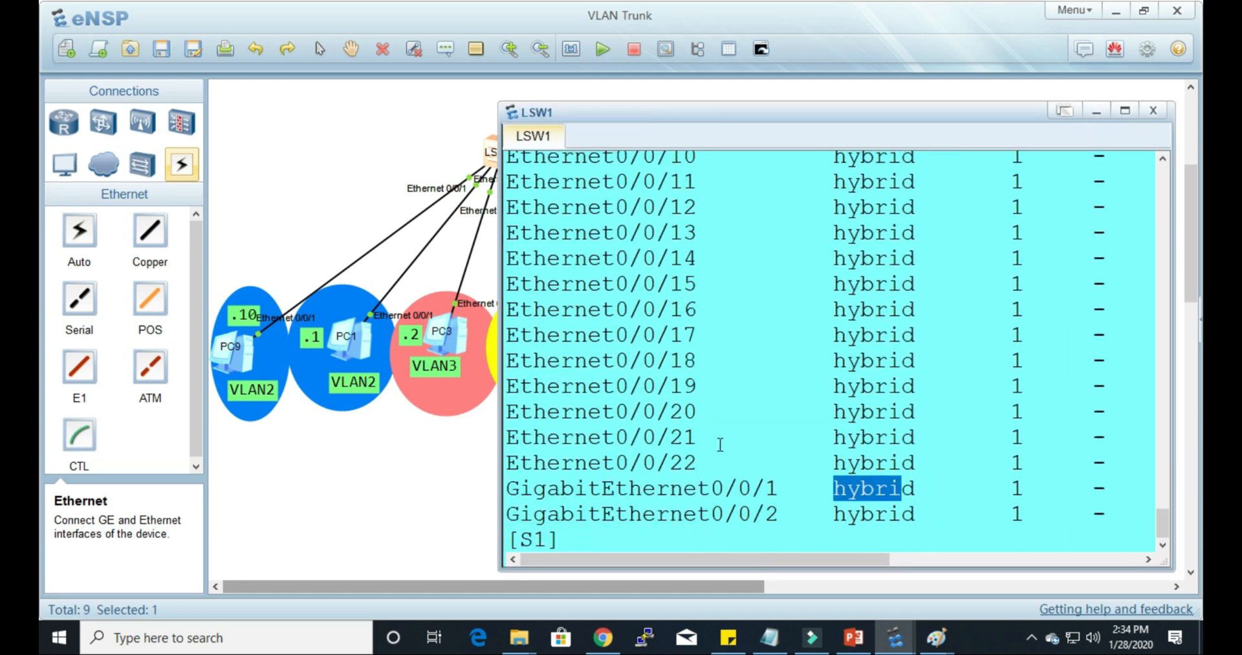
{"action": "scroll", "coordinate": [743, 432], "scroll_direction": "up", "scroll_amount": 5}
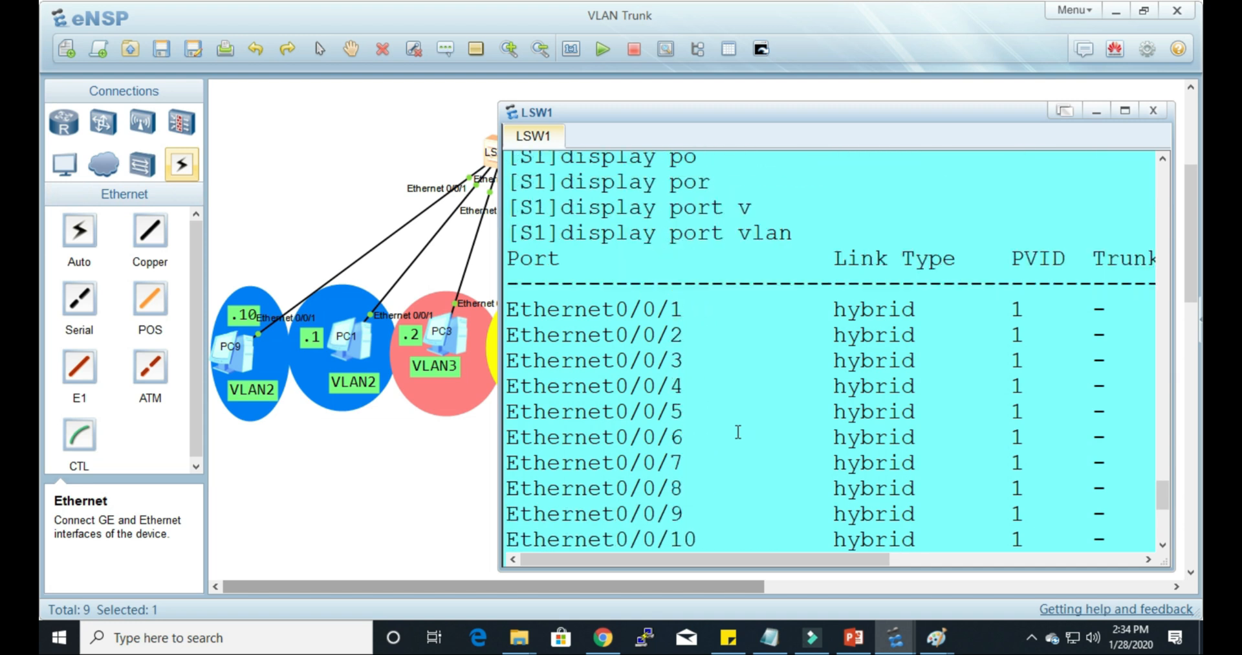
{"action": "scroll", "coordinate": [665, 464], "scroll_direction": "down", "scroll_amount": 5}
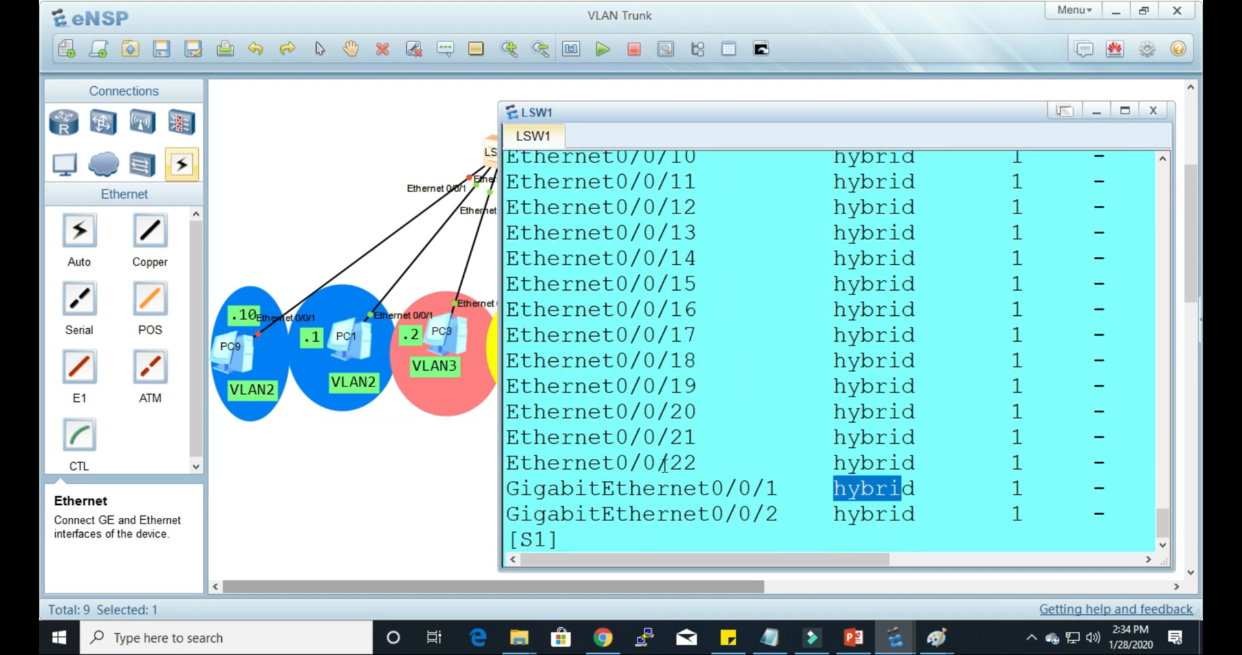
{"action": "key", "text": "Return"}
{"action": "key", "text": "Return"}
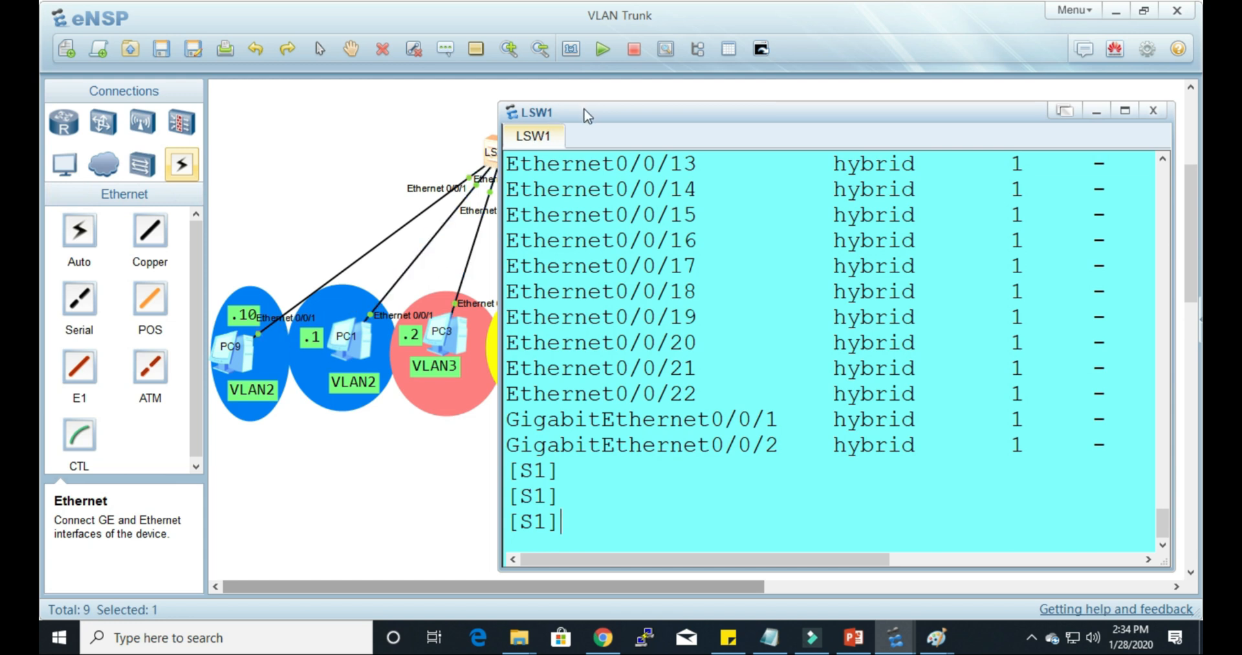
Step: Move the console clear of the LSW1 links in the topology and enter interface view for Ethernet0/0/1
{"action": "left_click_drag", "start_coordinate": [585, 113], "coordinate": [654, 123]}
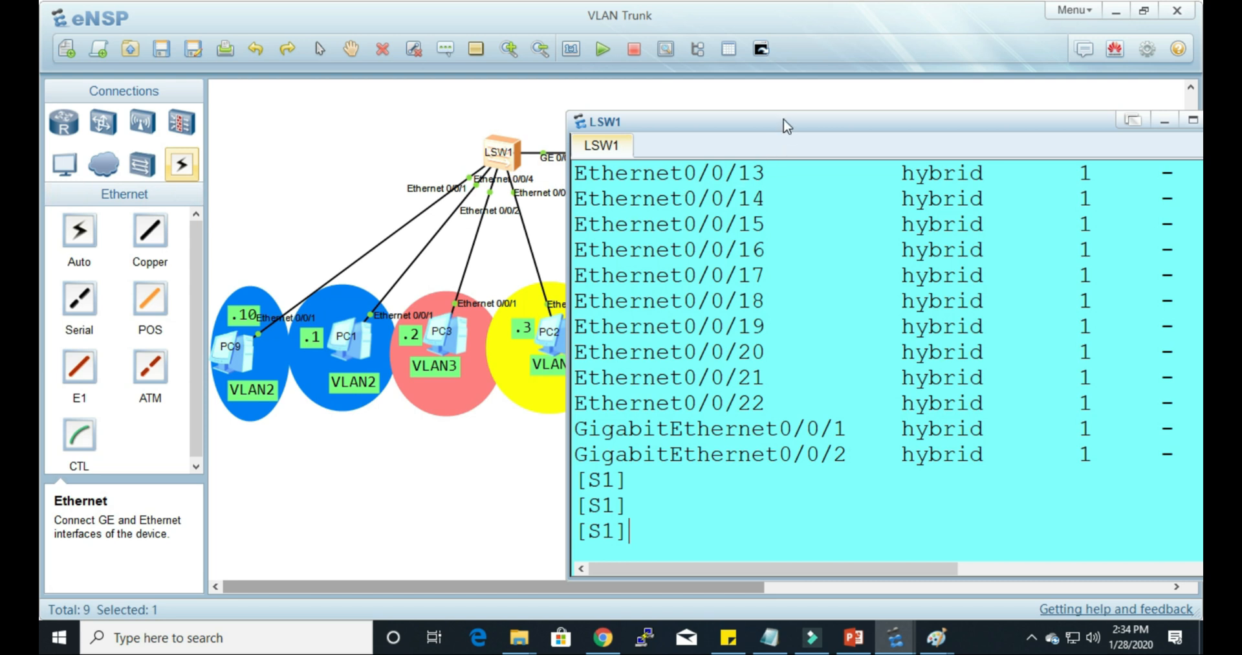
{"action": "left_click_drag", "start_coordinate": [786, 122], "coordinate": [788, 104]}
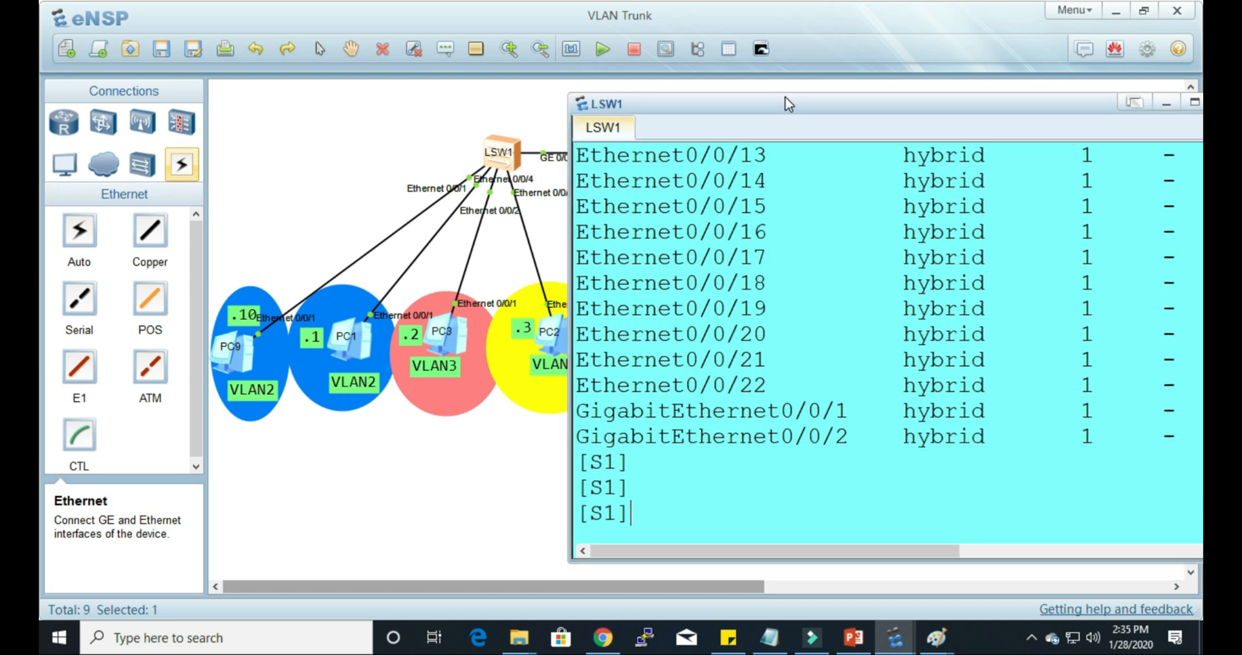
{"action": "type", "text": "int"}
{"action": "key", "text": "Tab"}
{"action": "type", "text": "eth"}
{"action": "key", "text": "Tab"}
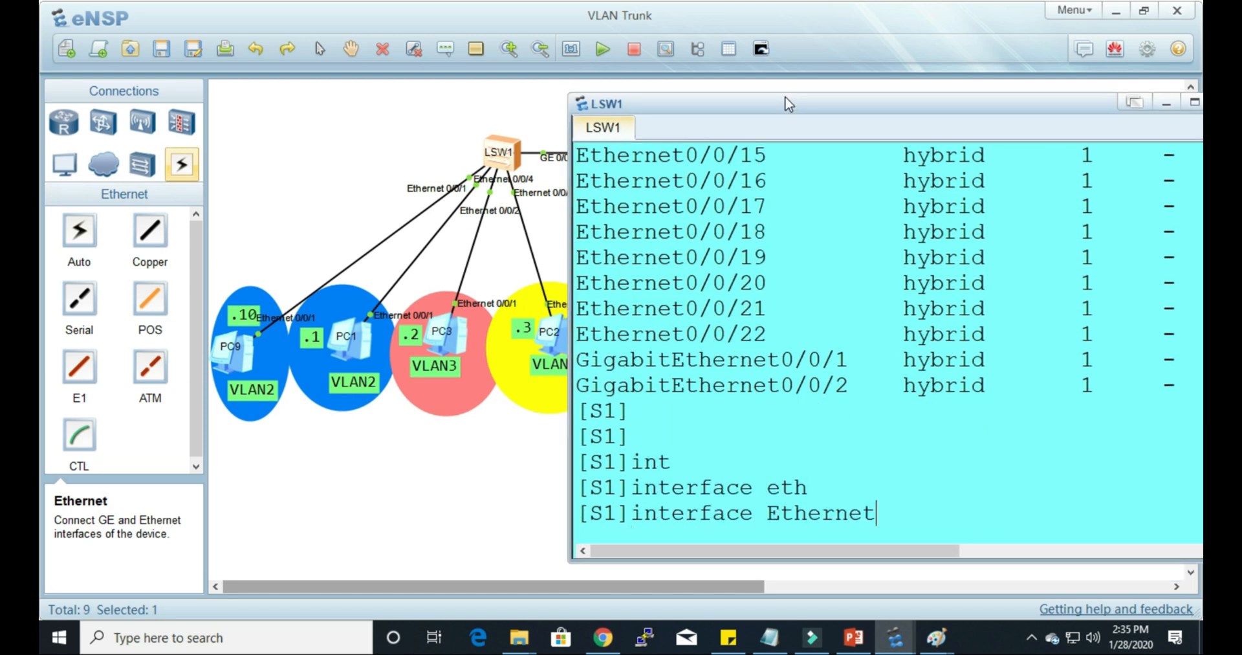
{"action": "type", "text": "0/0/1"}
{"action": "key", "text": "Return"}
Step: Display the current configuration of Ethernet0/0/1 with dis this
{"action": "type", "text": "dis this"}
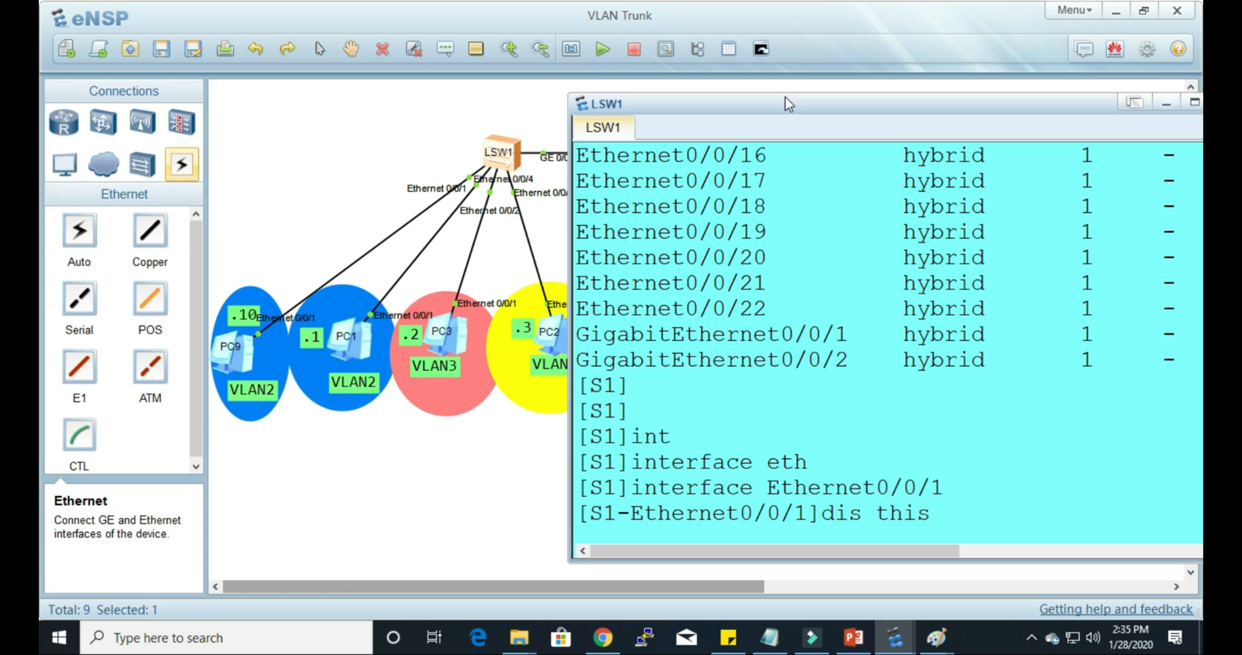
{"action": "key", "text": "Return"}
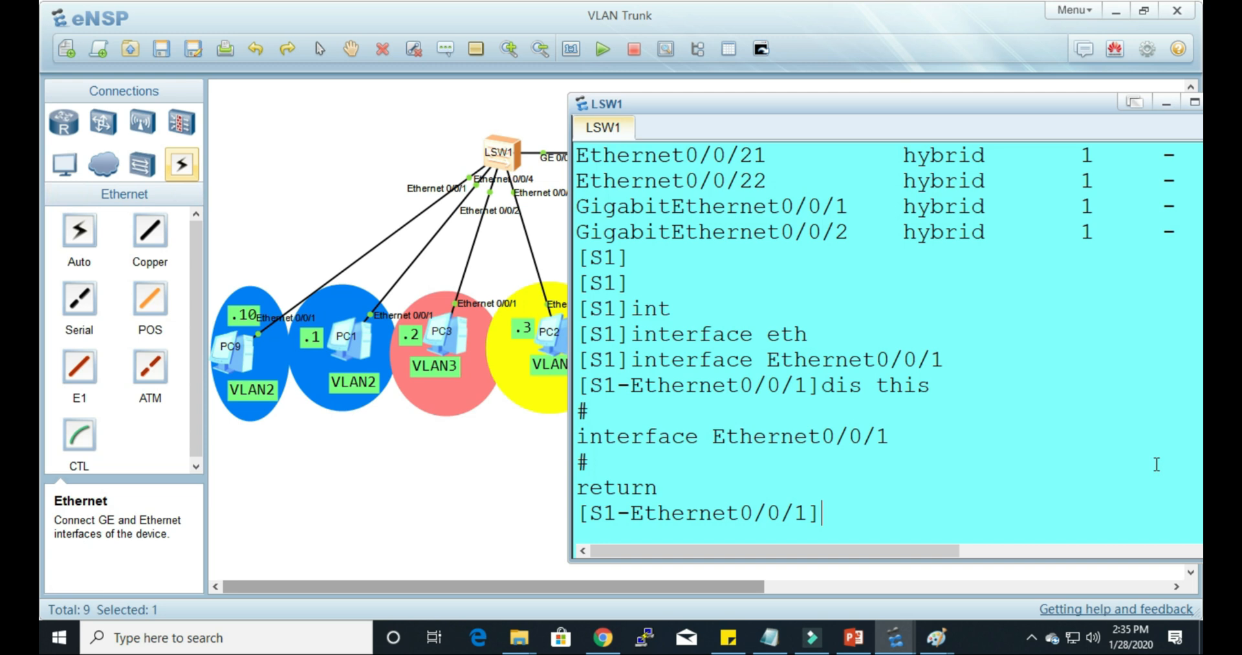
Step: Set the link type of Ethernet0/0/1 to hybrid with port link-type hybrid
{"action": "type", "text": "port l"}
{"action": "key", "text": "Tab"}
{"action": "type", "text": "li"}
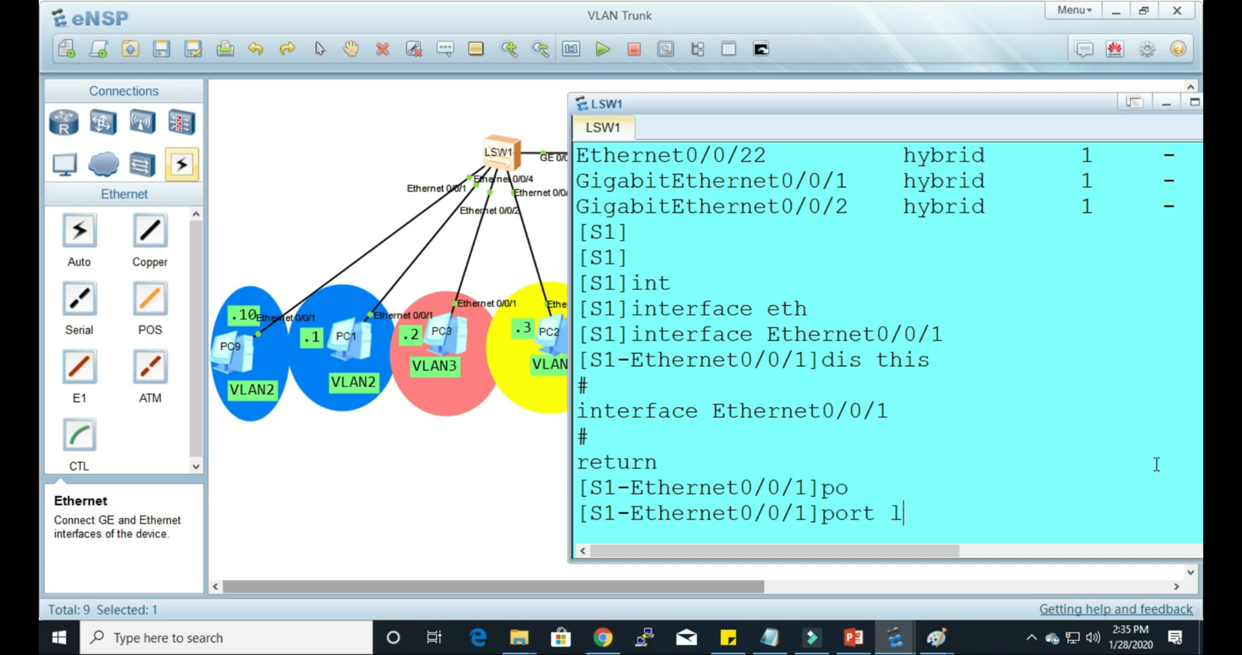
{"action": "key", "text": "Tab"}
{"action": "type", "text": "t"}
{"action": "key", "text": "Tab"}
{"action": "type", "text": "h"}
{"action": "key", "text": "Tab"}
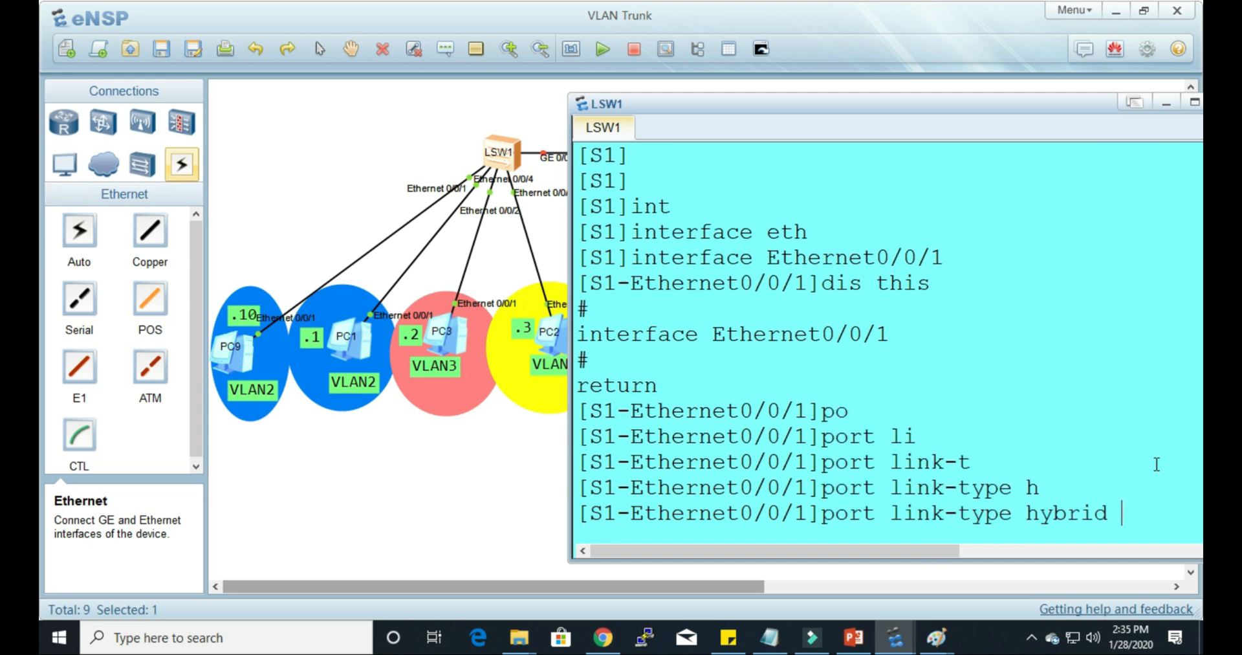
{"action": "key", "text": "Return"}
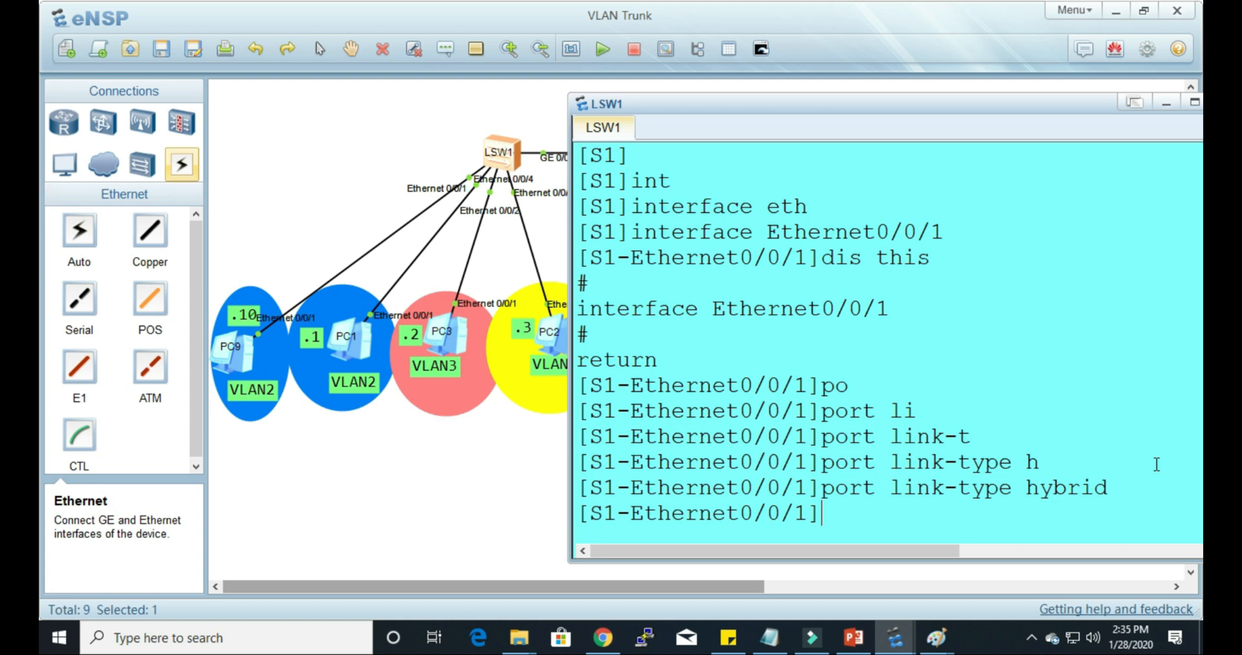
Step: Set the hybrid PVID of Ethernet0/0/1 to VLAN 2 and return to a clean interface prompt
{"action": "type", "text": "p"}
{"action": "key", "text": "Tab"}
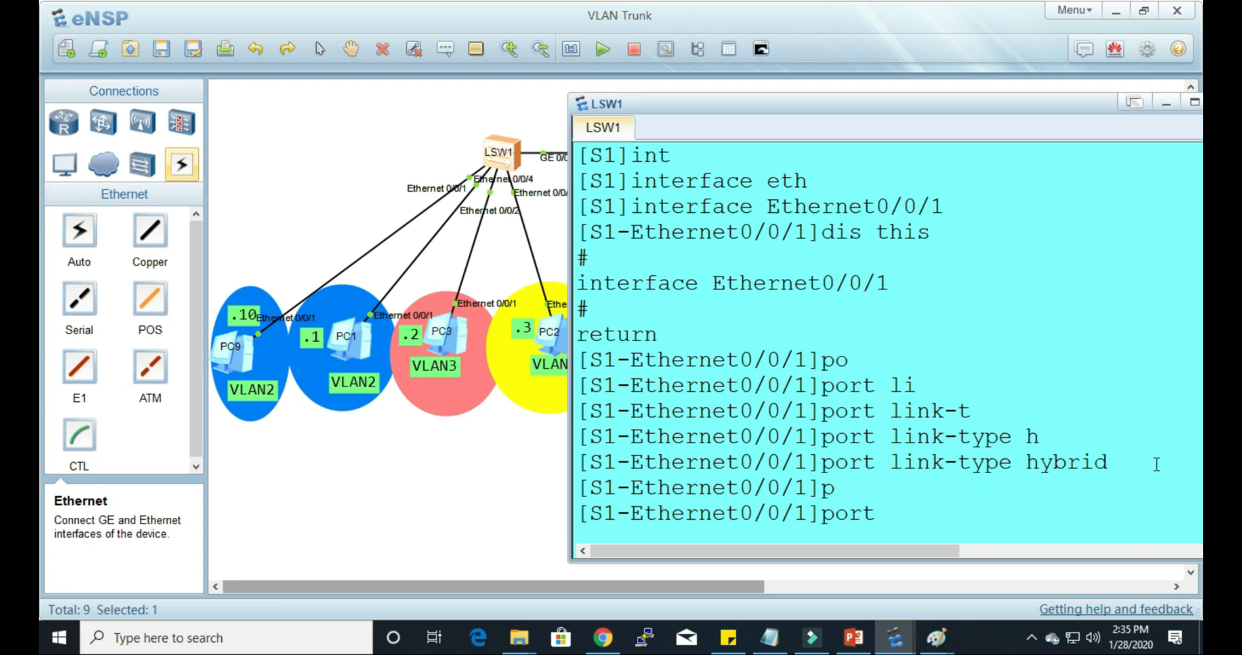
{"action": "type", "text": "h"}
{"action": "key", "text": "Tab"}
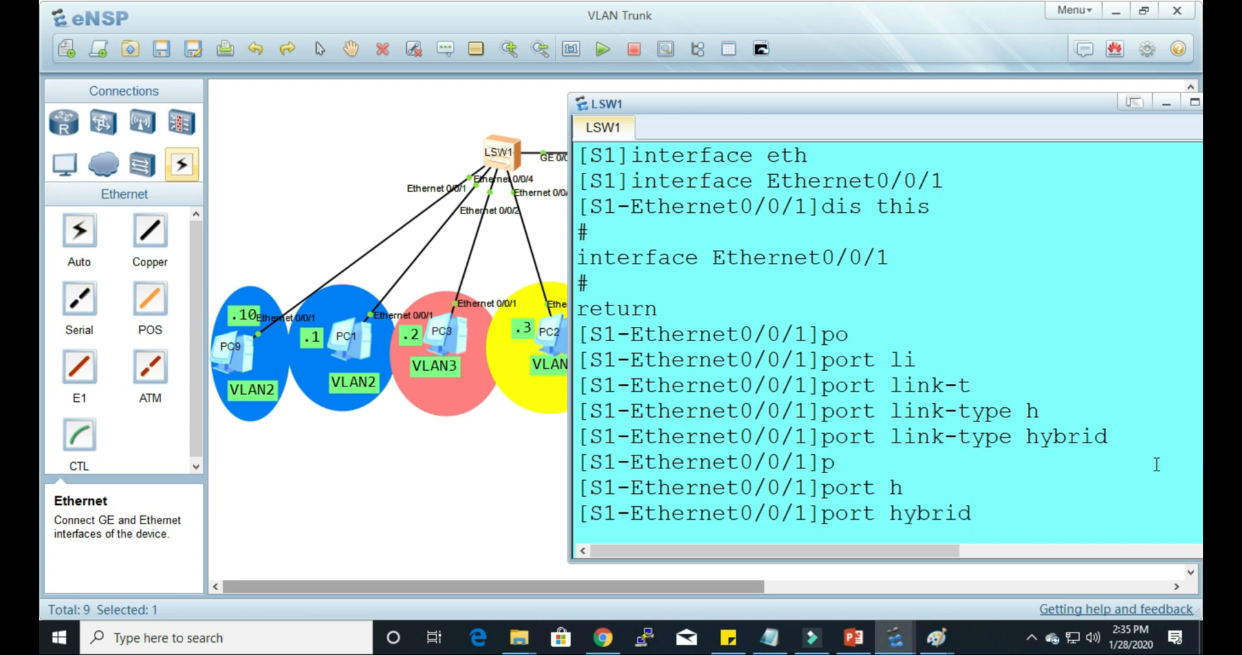
{"action": "type", "text": "p"}
{"action": "key", "text": "Tab"}
{"action": "type", "text": "v"}
{"action": "key", "text": "Tab"}
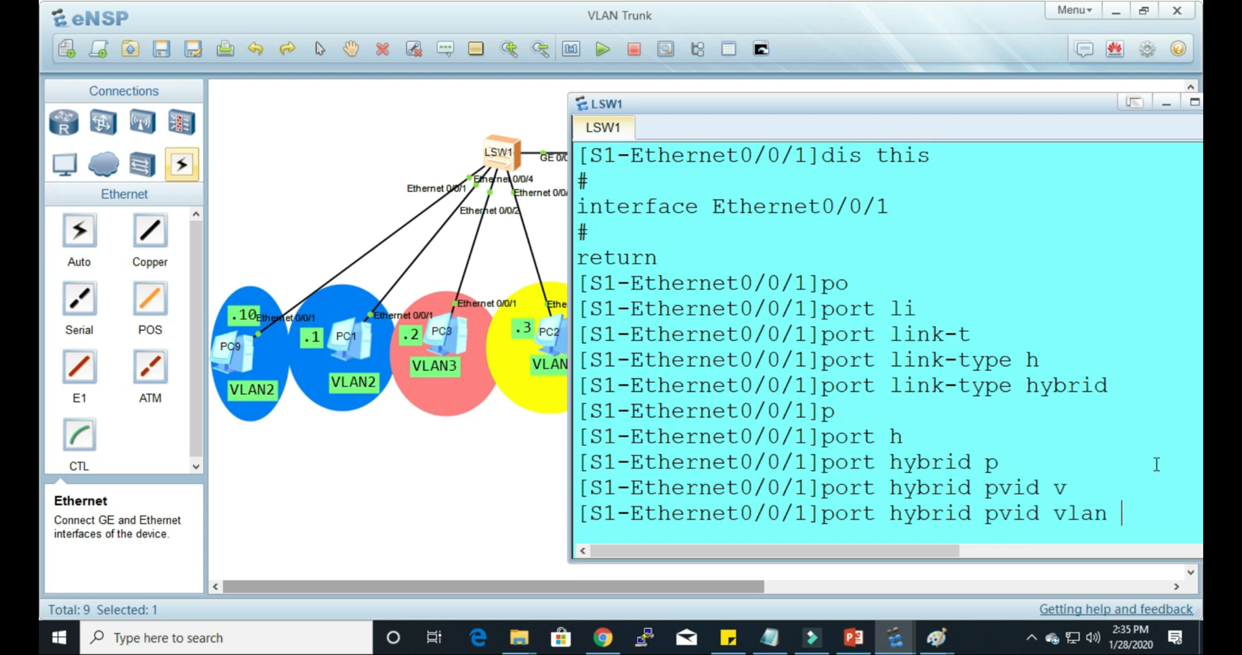
{"action": "type", "text": "2"}
{"action": "key", "text": "Return"}
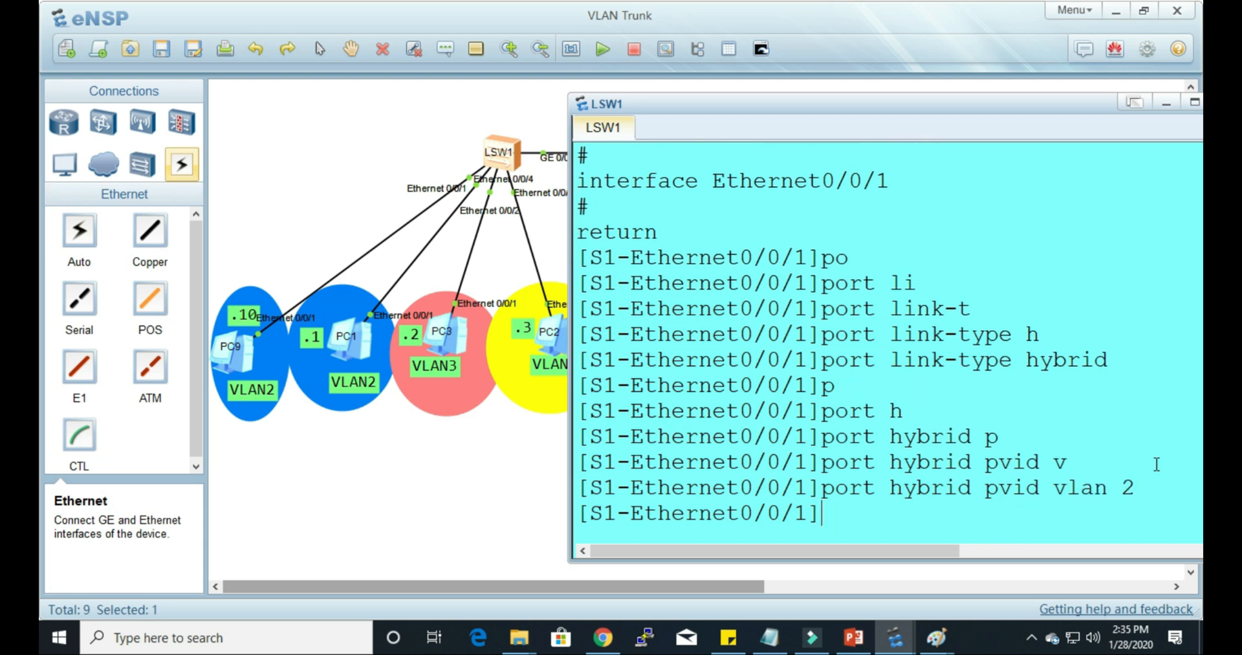
{"action": "key", "text": "Return"}
{"action": "key", "text": "Return"}
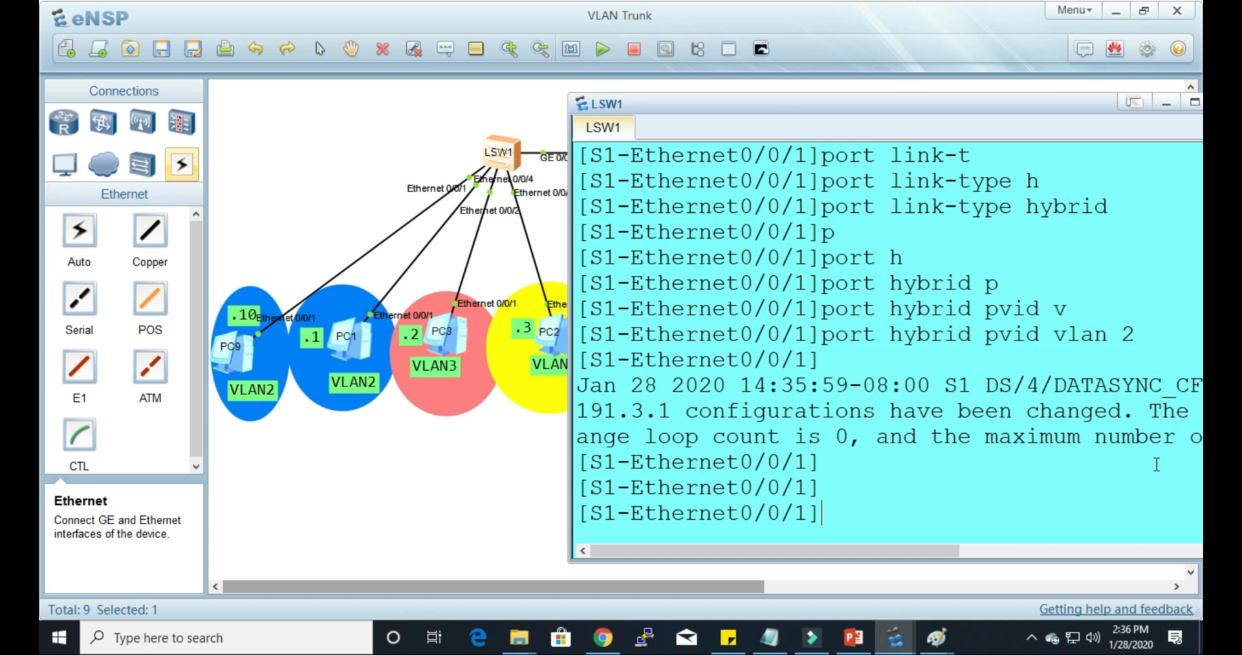
Step: Allow VLAN 2 untagged on Ethernet0/0/1 of S1 with port hybrid untagged vlan 2
{"action": "type", "text": "p"}
{"action": "key", "text": "Tab"}
{"action": "type", "text": "h"}
{"action": "key", "text": "Tab"}
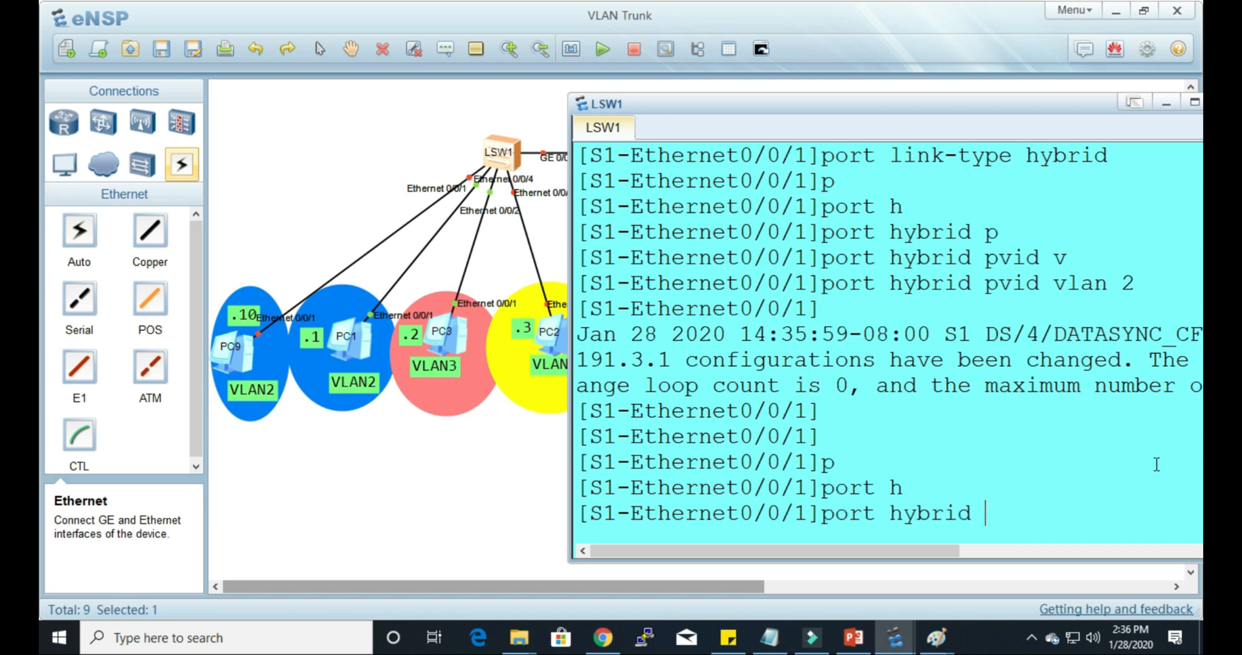
{"action": "type", "text": "u"}
{"action": "key", "text": "Tab"}
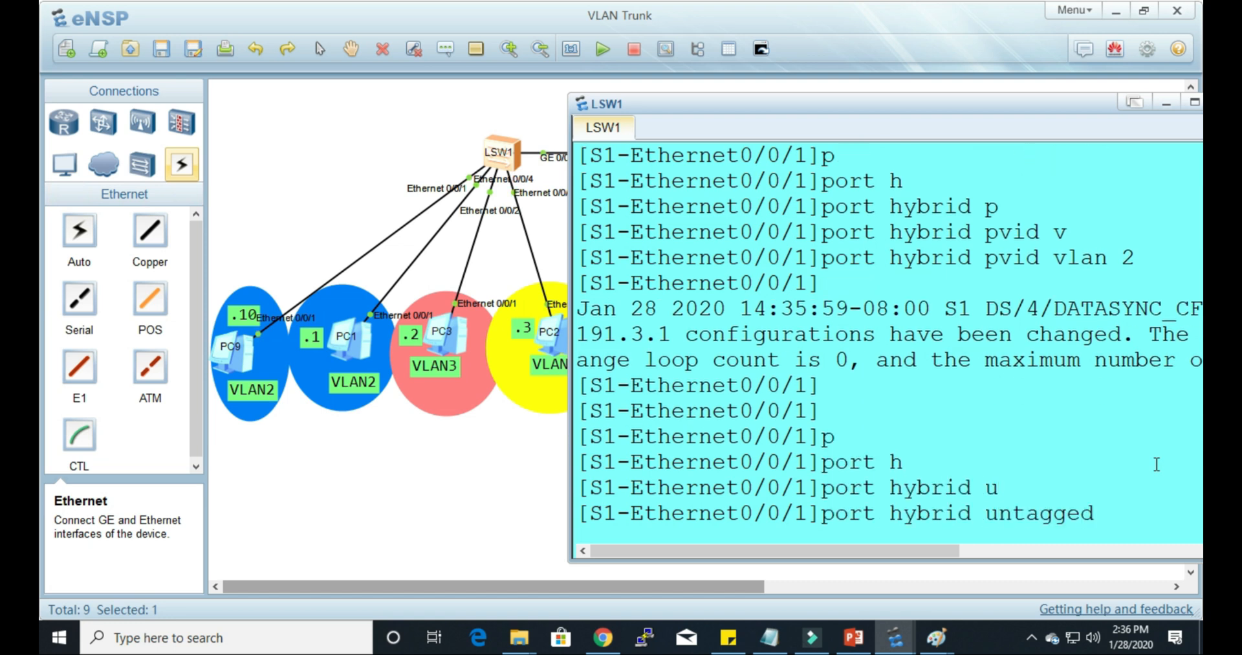
{"action": "type", "text": "vlan 2"}
{"action": "key", "text": "Tab"}
{"action": "type", "text": "2"}
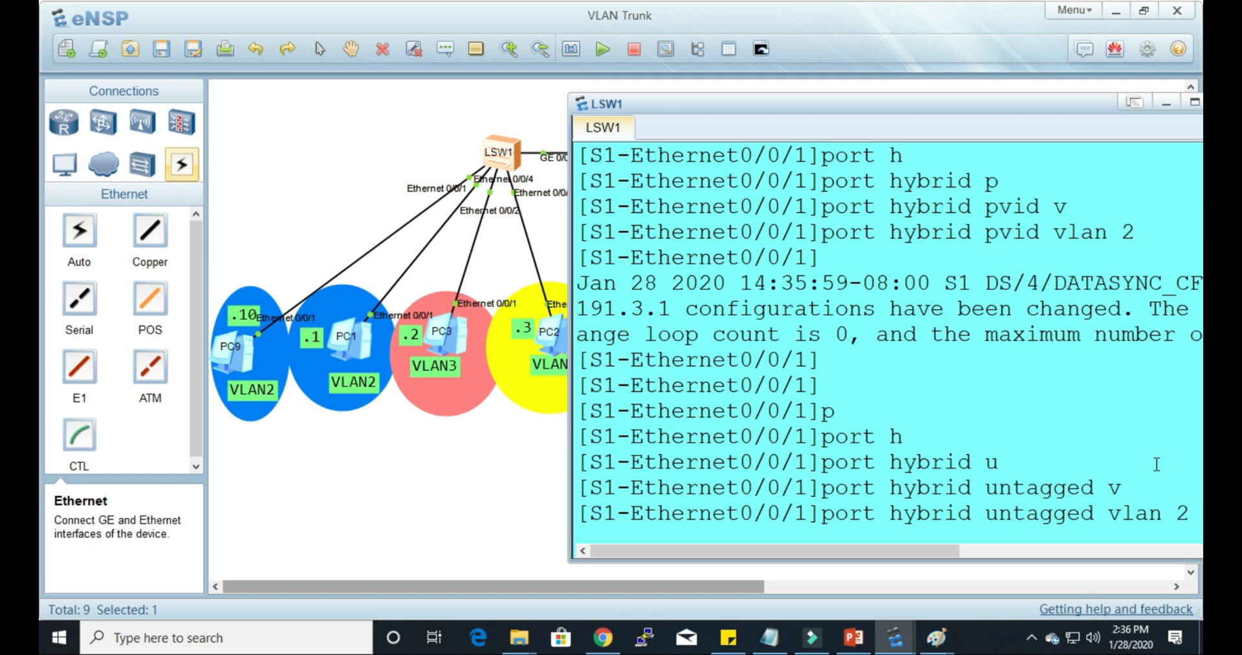
{"action": "key", "text": "Return"}
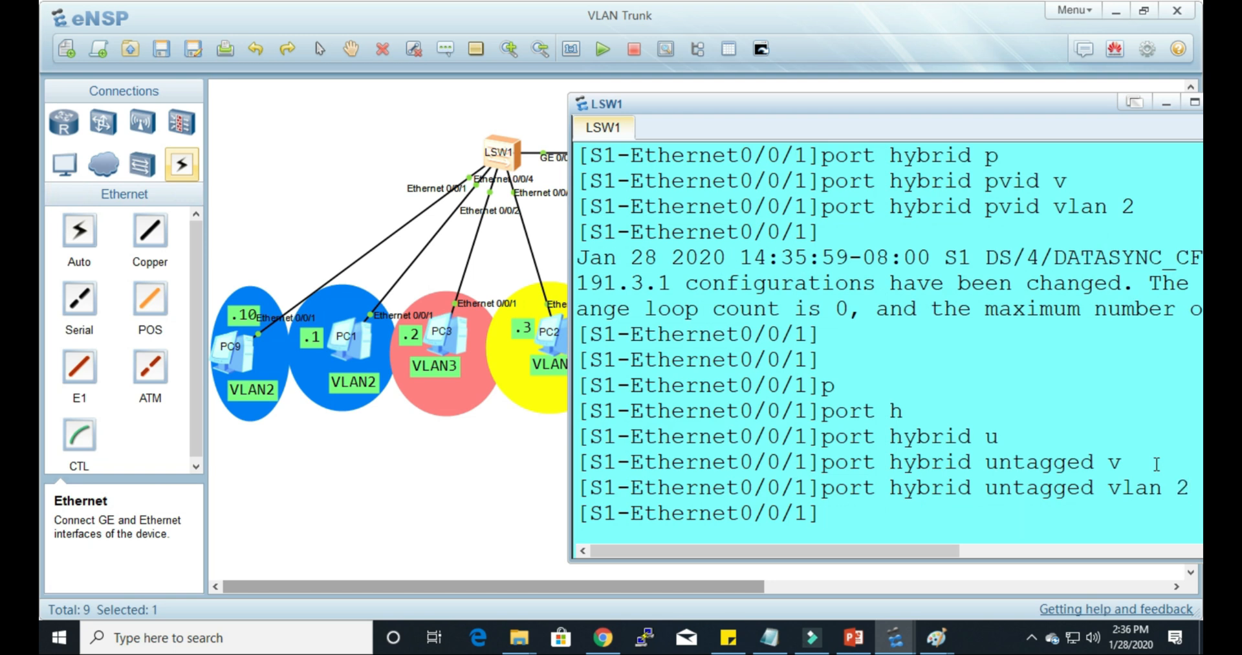
{"action": "key", "text": "Return"}
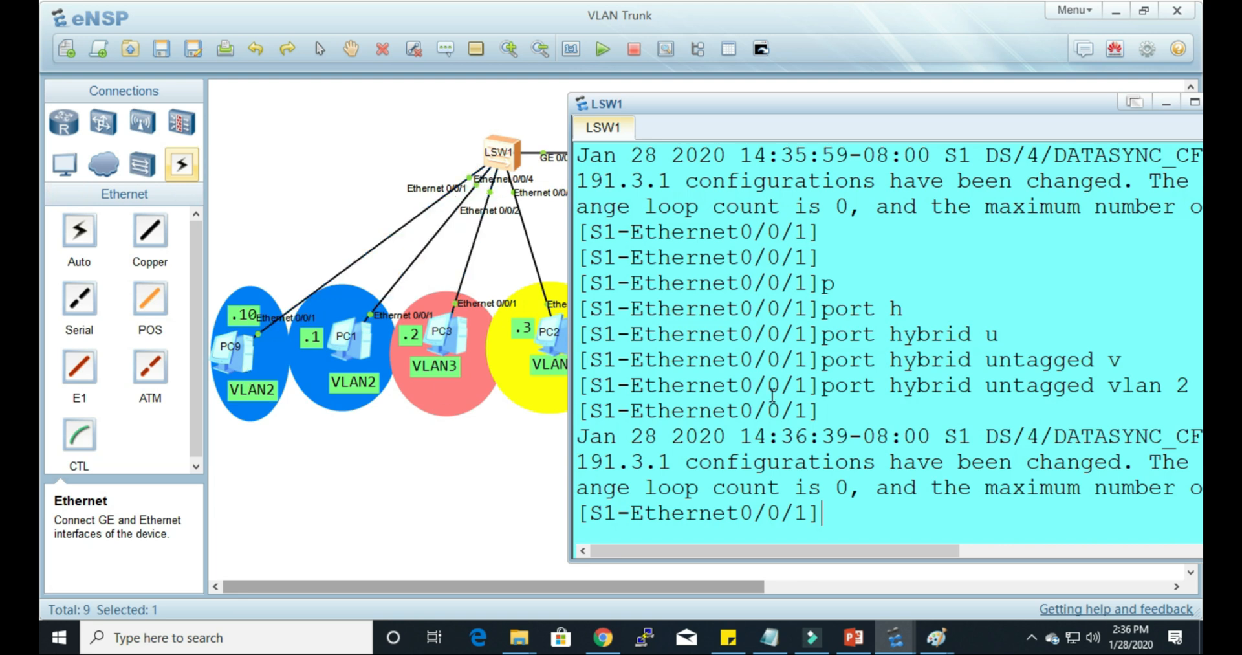
Step: Quit the Ethernet0/0/1 view and enter interface view for Ethernet0/0/4 on S1
{"action": "type", "text": "q"}
{"action": "key", "text": "Return"}
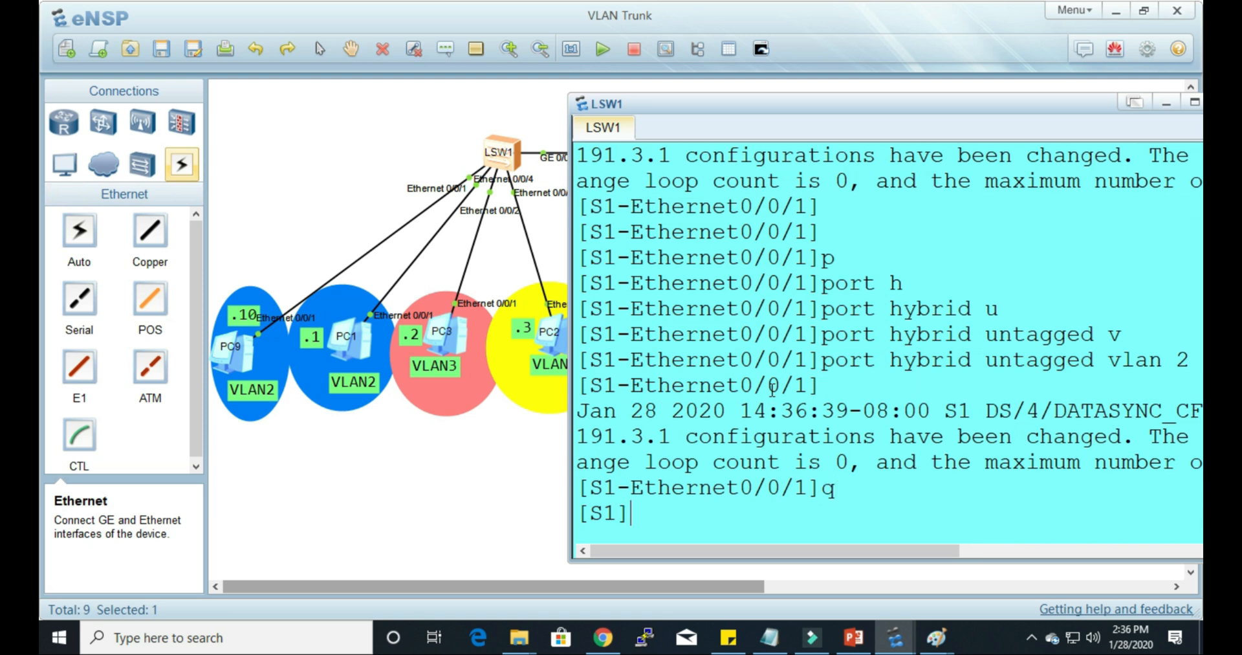
{"action": "type", "text": "int"}
{"action": "key", "text": "Tab"}
{"action": "type", "text": "eth"}
{"action": "key", "text": "Tab"}
{"action": "type", "text": "0/0/4"}
{"action": "key", "text": "Return"}
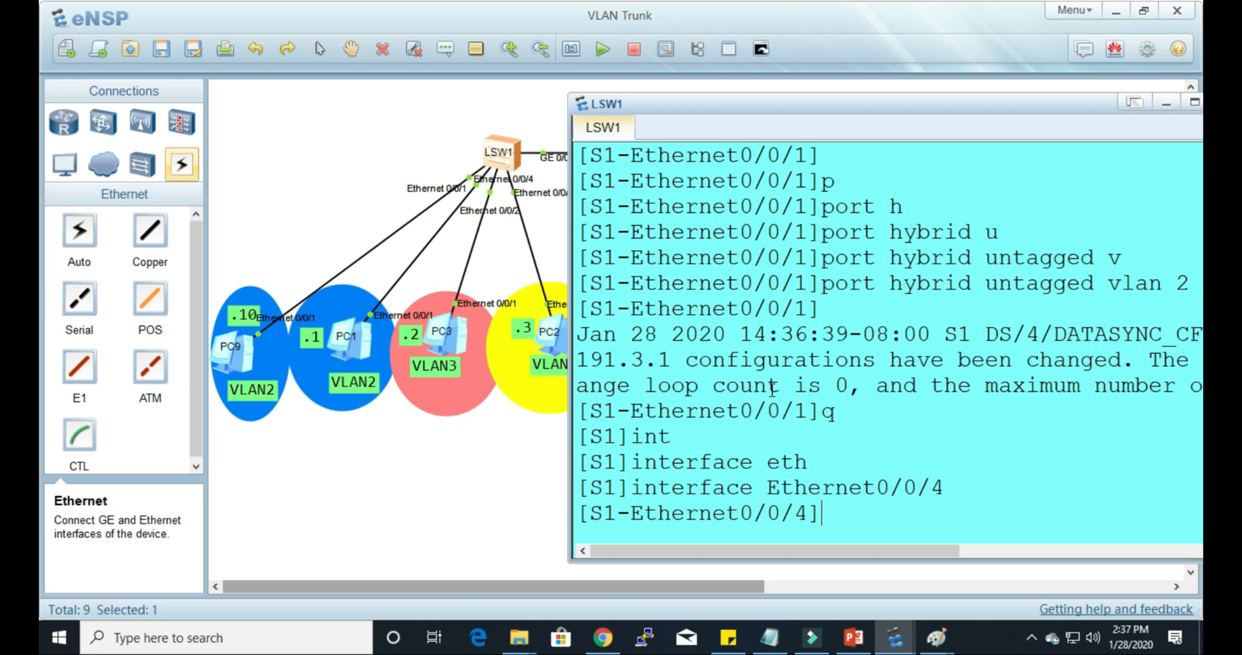
Step: Set the hybrid PVID of Ethernet0/0/4 to VLAN 2 with port hybrid pvid vlan 2
{"action": "type", "text": "po"}
{"action": "key", "text": "Tab"}
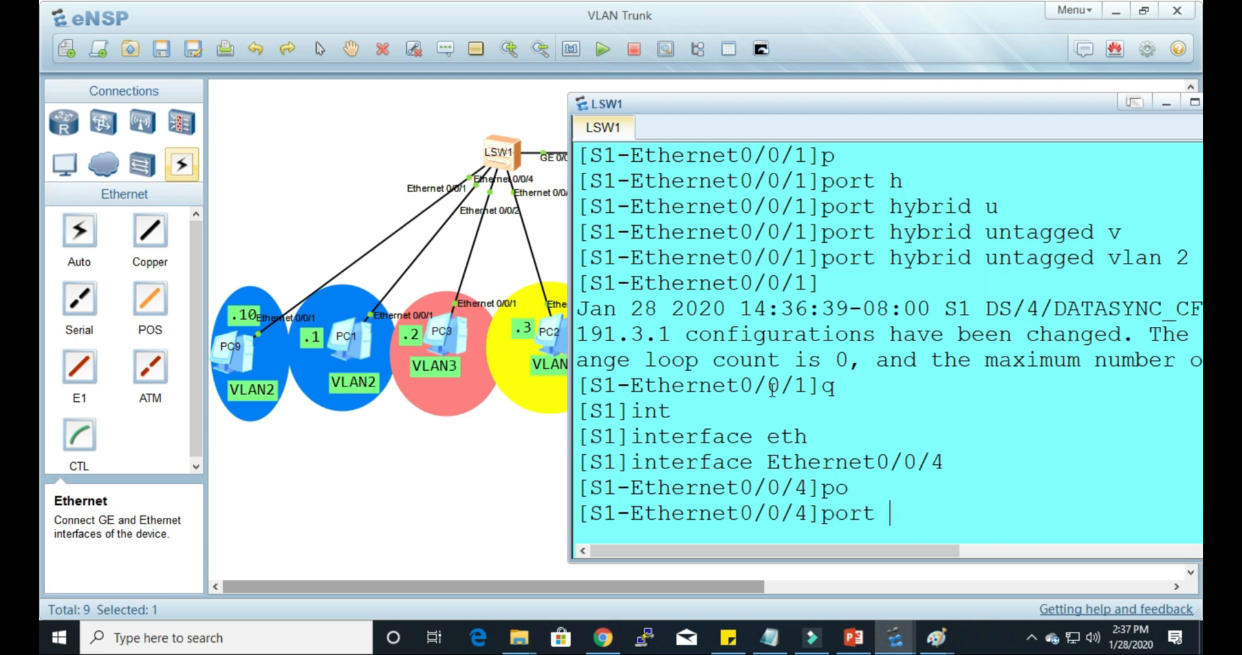
{"action": "type", "text": "h"}
{"action": "key", "text": "Tab"}
{"action": "type", "text": "p"}
{"action": "key", "text": "Tab"}
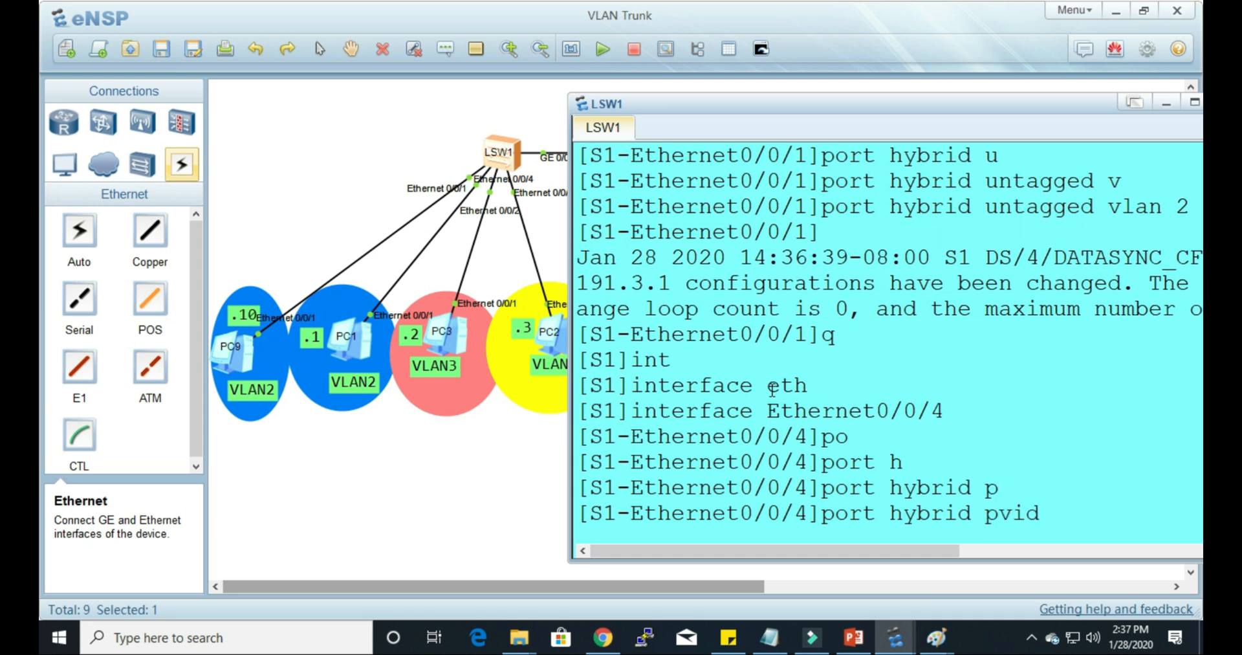
{"action": "type", "text": "vlan 2"}
{"action": "key", "text": "Tab"}
{"action": "type", "text": "2"}
{"action": "key", "text": "Return"}
Step: Allow VLAN 2 untagged on Ethernet0/0/4 with port hybrid untagged vlan 2
{"action": "type", "text": "p"}
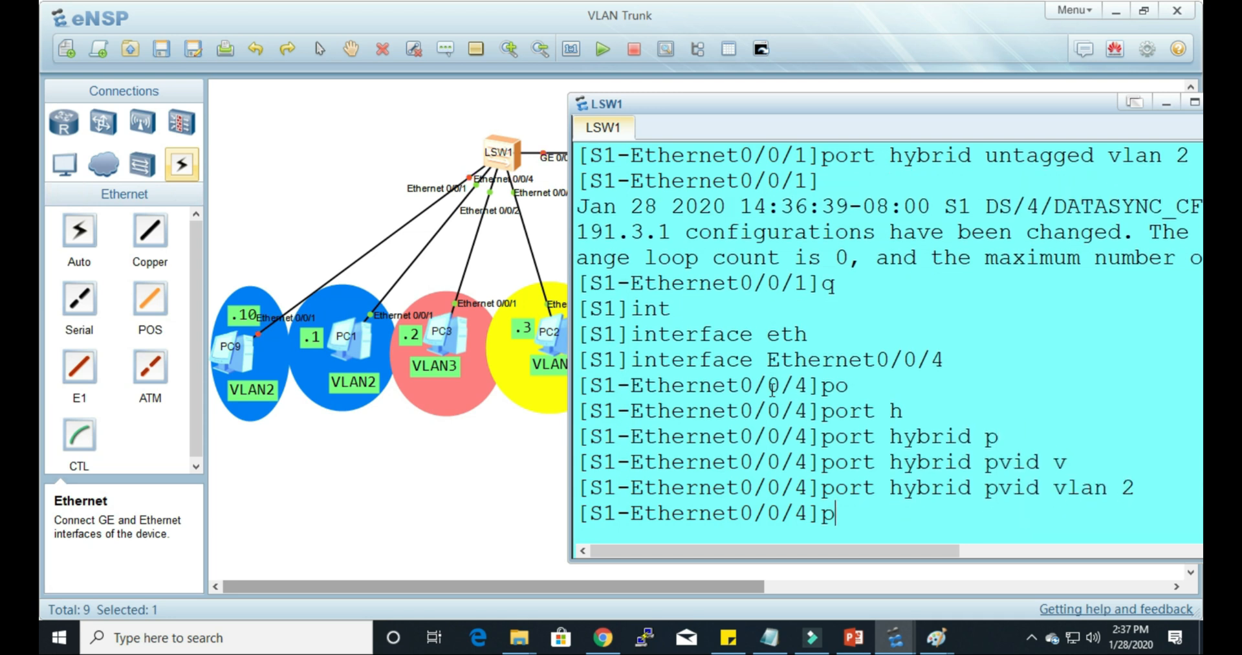
{"action": "type", "text": "o"}
{"action": "key", "text": "Tab"}
{"action": "type", "text": "h"}
{"action": "key", "text": "Tab"}
{"action": "type", "text": "u"}
{"action": "key", "text": "Tab"}
{"action": "type", "text": "v"}
{"action": "key", "text": "Tab"}
{"action": "type", "text": "2"}
{"action": "key", "text": "Return"}
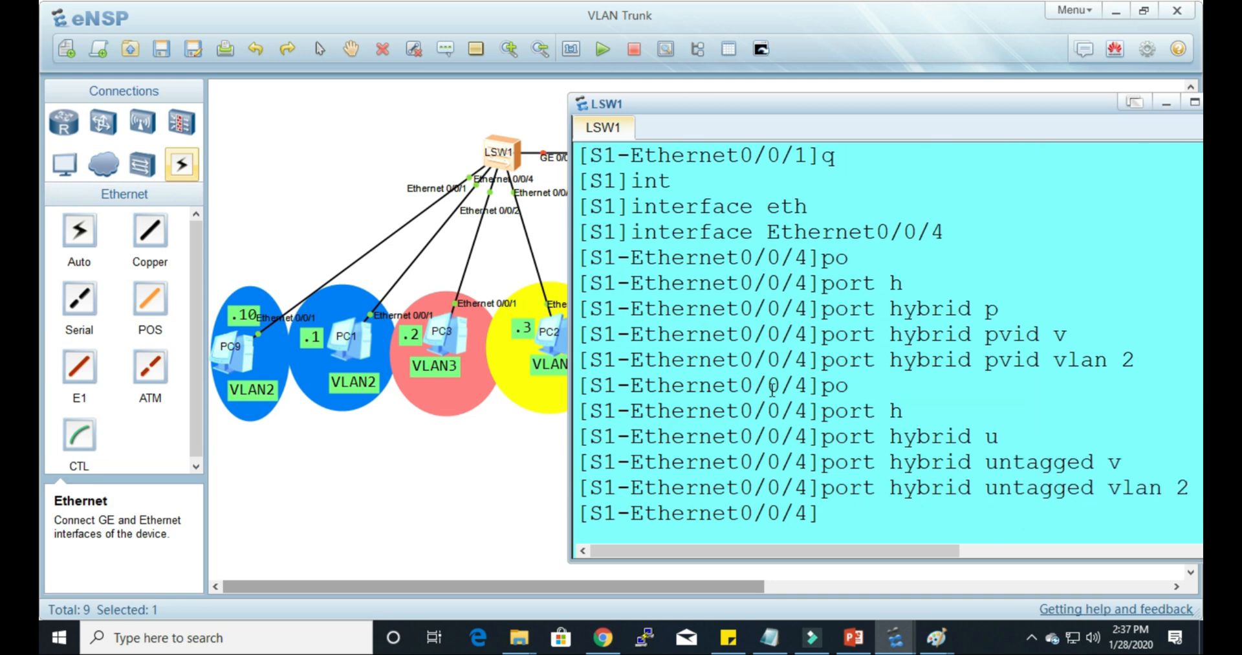
Step: Open the command line of PC1 in the topology and ping PC9 at 192.168.2.10
{"action": "left_click", "coordinate": [434, 491]}
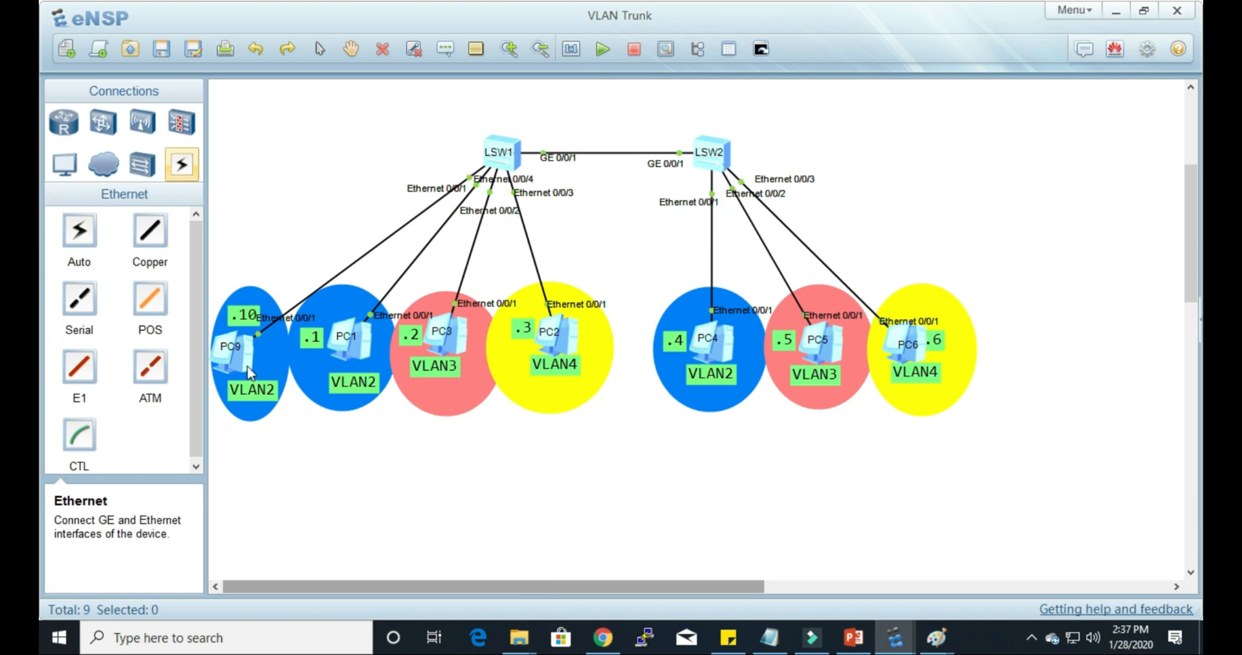
{"action": "double_click", "coordinate": [360, 346]}
{"action": "left_click", "coordinate": [606, 127]}
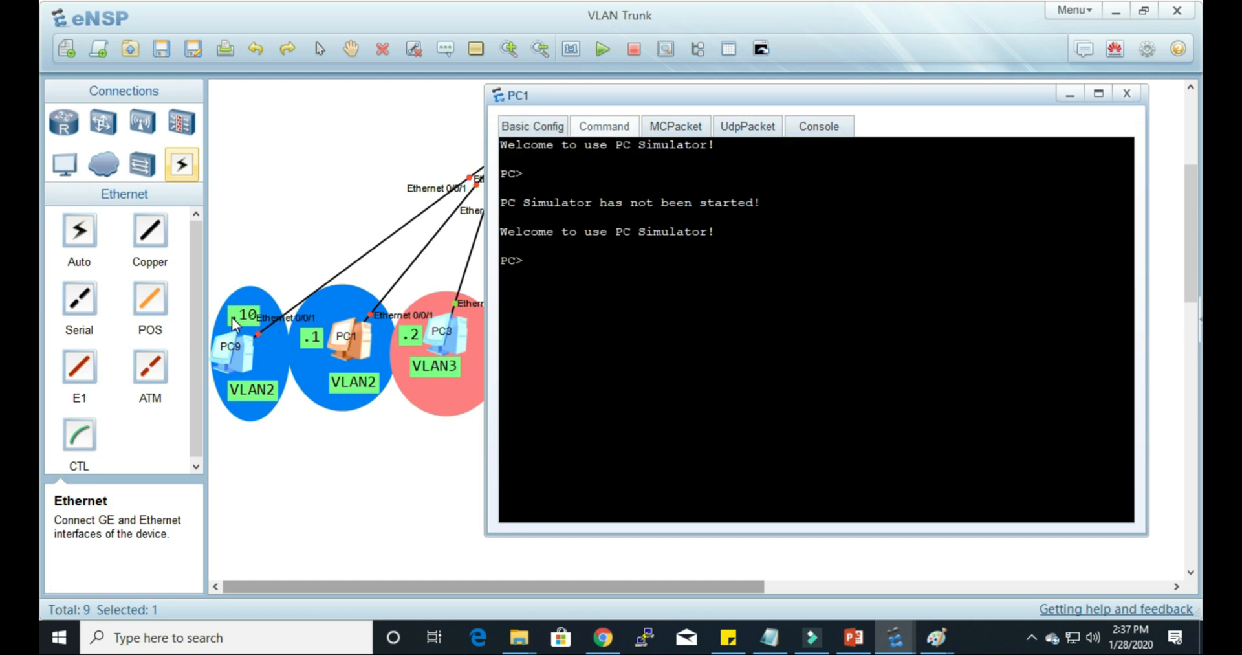
{"action": "type", "text": "ping 192.168."}
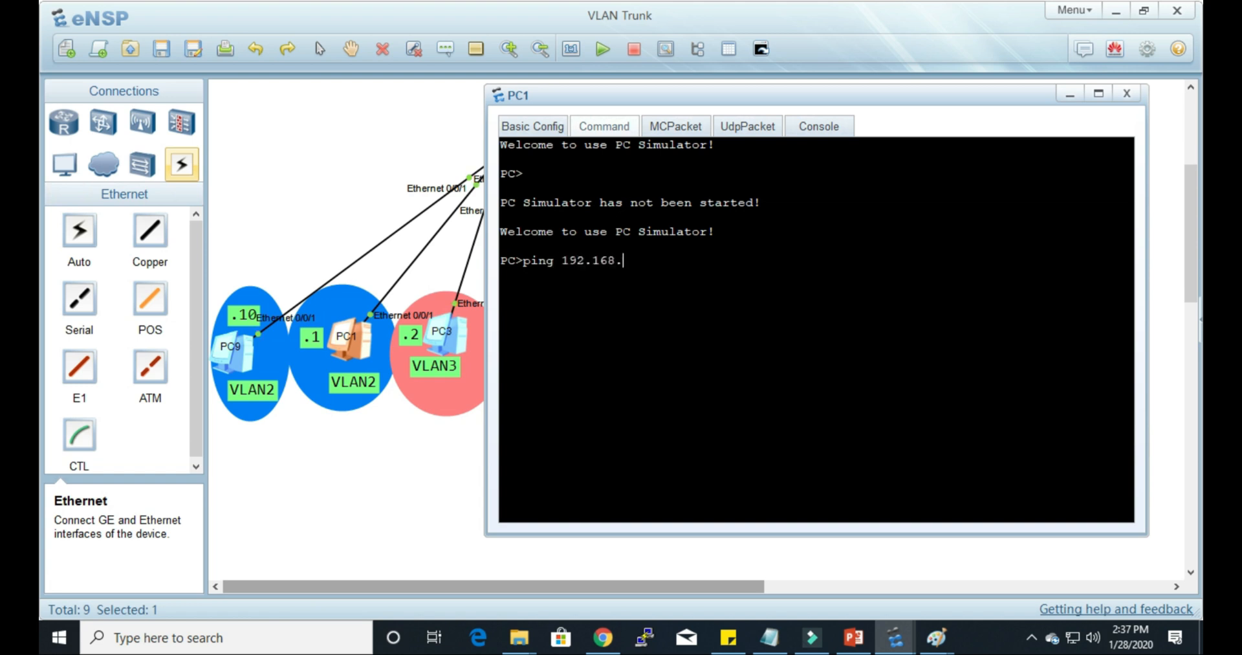
{"action": "type", "text": "2."}
{"action": "type", "text": "10"}
{"action": "key", "text": "Return"}
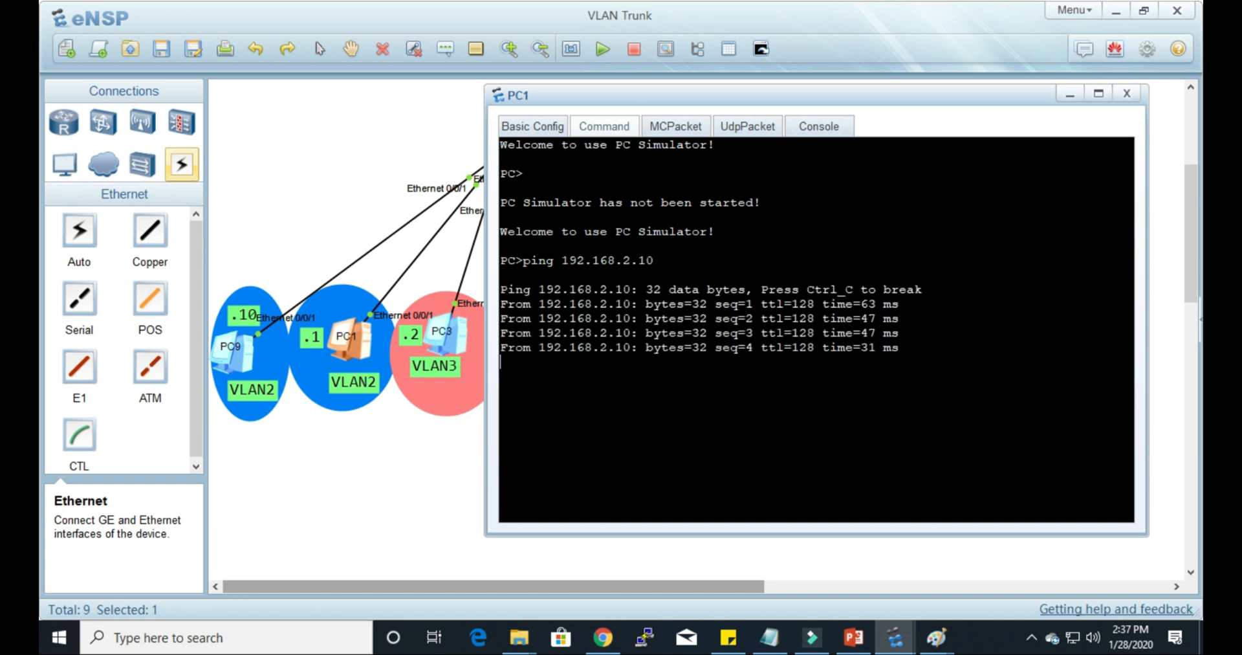
Step: Return to the LSW1 console and quit the Ethernet0/0/4 view to the S1 system view
{"action": "left_click", "coordinate": [406, 477]}
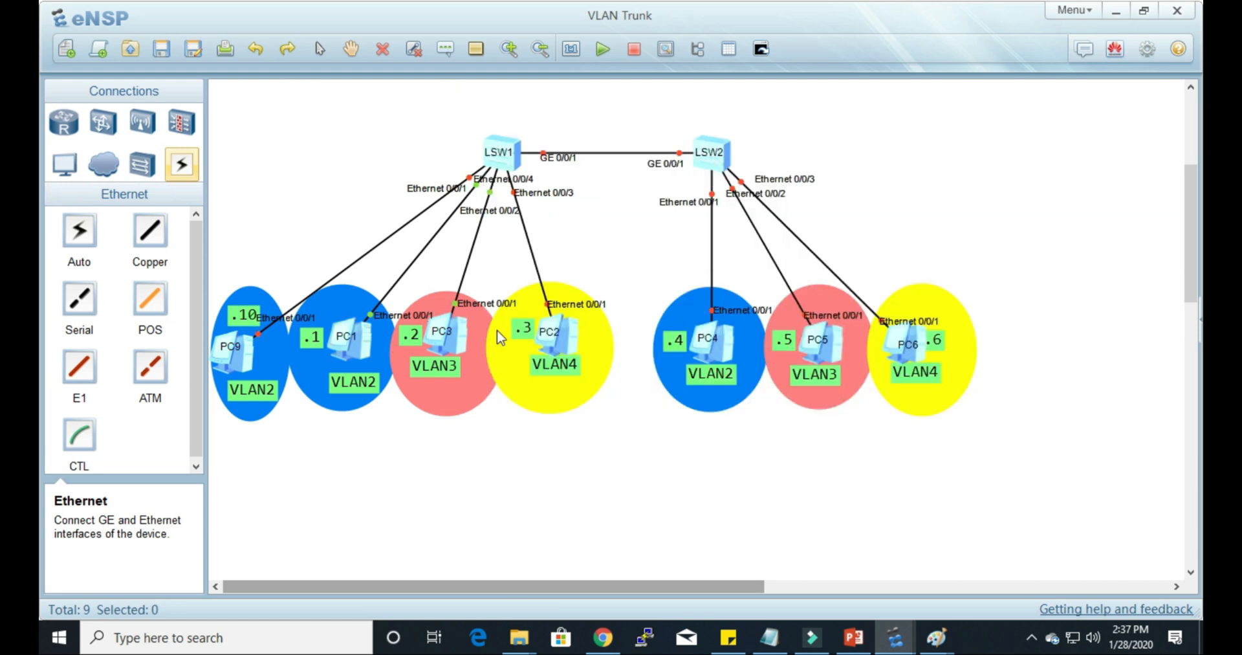
{"action": "left_click", "coordinate": [511, 165]}
{"action": "double_click", "coordinate": [512, 168]}
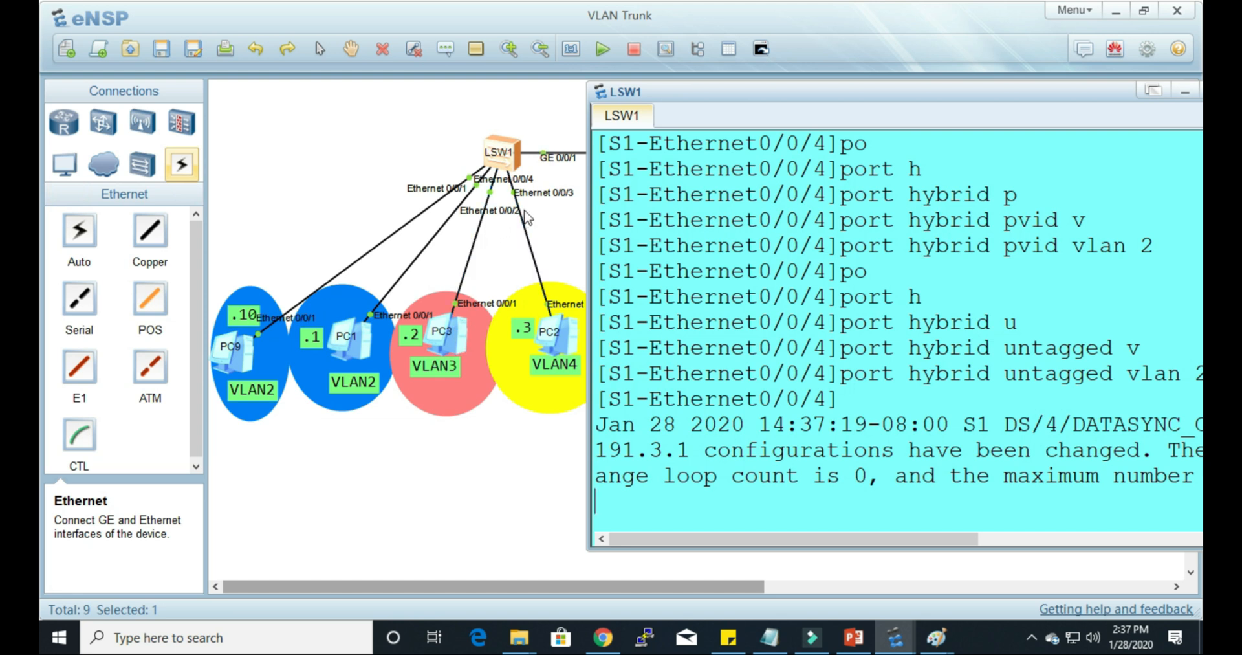
{"action": "key", "text": "Return"}
{"action": "key", "text": "Return"}
{"action": "key", "text": "Return"}
{"action": "type", "text": "q"}
{"action": "key", "text": "Return"}
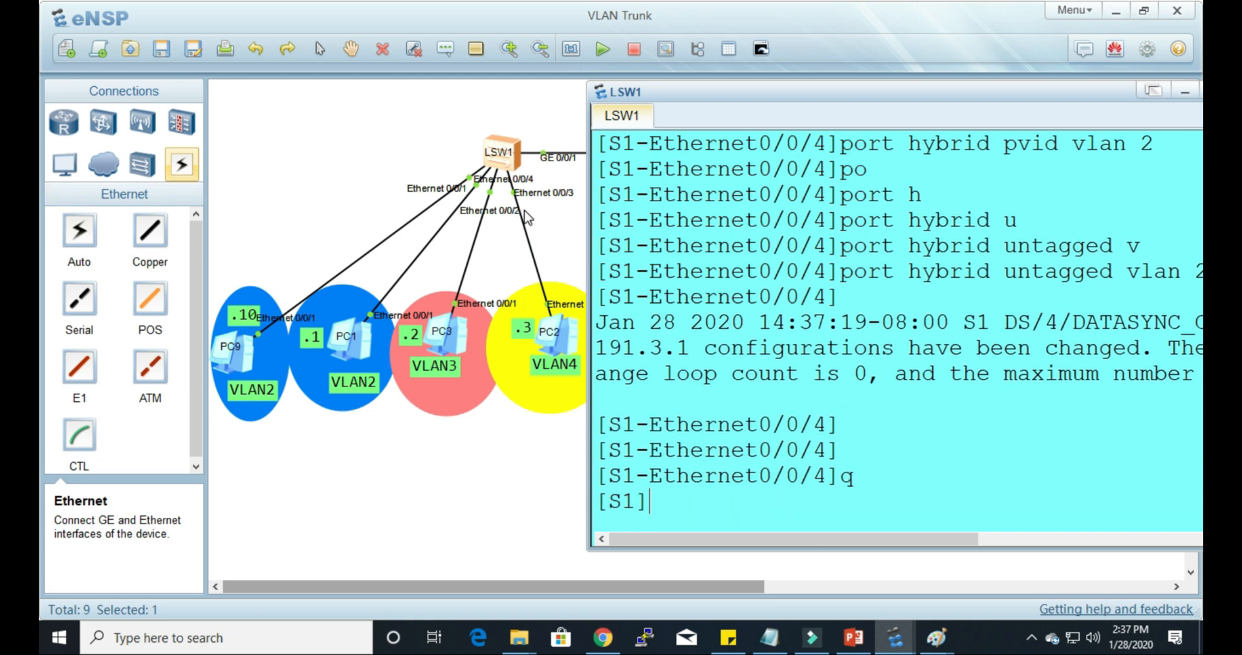
Step: Enter interface view for Ethernet0/0/2 on S1 and display its current configuration with dis this
{"action": "type", "text": "int"}
{"action": "key", "text": "Tab"}
{"action": "type", "text": "eth"}
{"action": "key", "text": "Tab"}
{"action": "key", "text": "Tab"}
{"action": "key", "text": "BackSpace"}
{"action": "key", "text": "BackSpace"}
{"action": "key", "text": "BackSpace"}
{"action": "key", "text": "BackSpace"}
{"action": "key", "text": "BackSpace"}
{"action": "key", "text": "BackSpace"}
{"action": "key", "text": "Tab"}
{"action": "type", "text": "0/0/2"}
{"action": "key", "text": "Return"}
{"action": "type", "text": "dis this"}
{"action": "key", "text": "Return"}
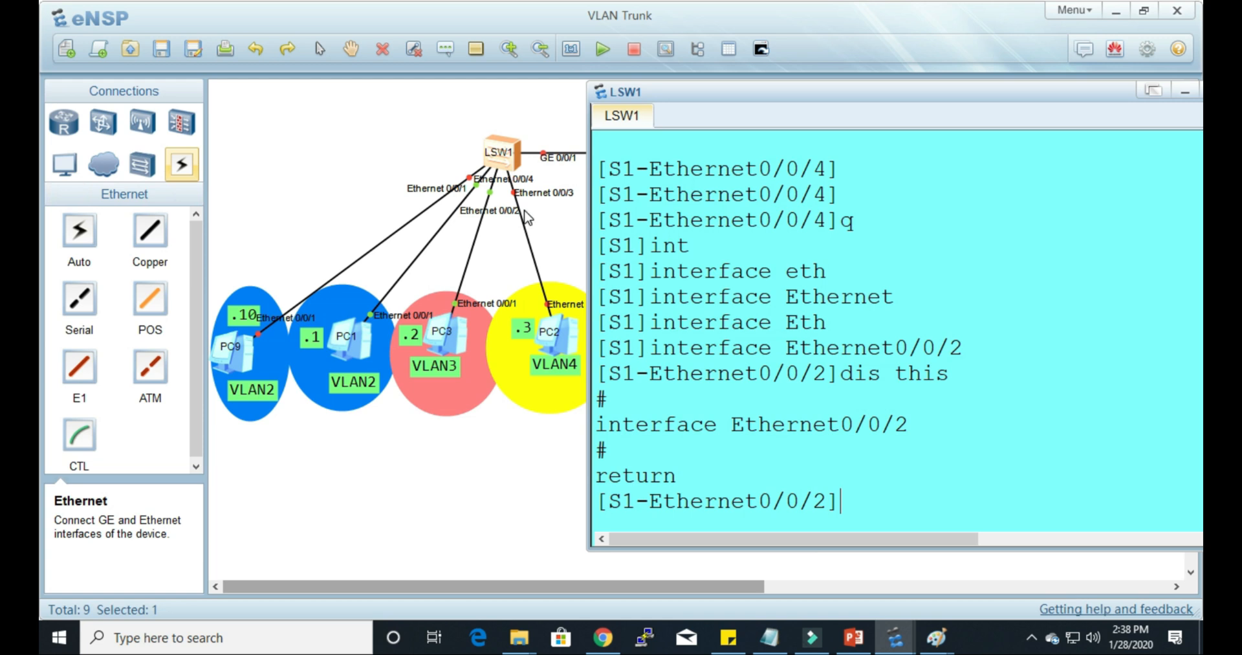
Step: Set the hybrid PVID of Ethernet0/0/2 to VLAN 3 with port hybrid pvid vlan 3
{"action": "type", "text": "po"}
{"action": "key", "text": "Tab"}
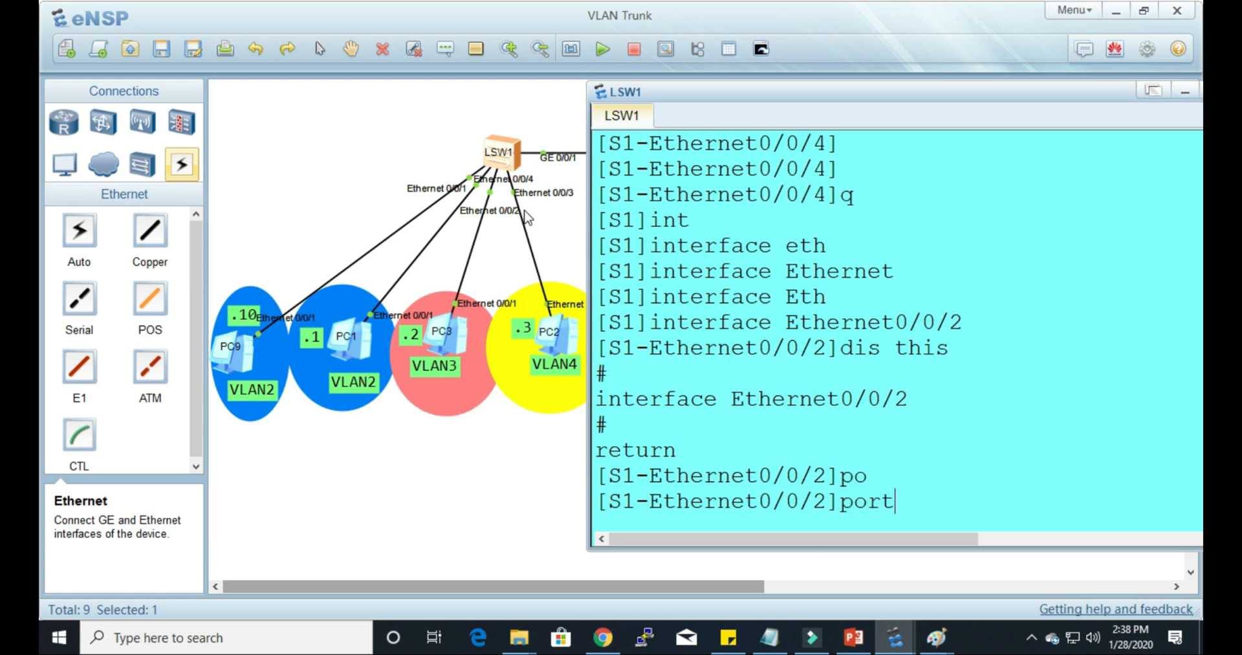
{"action": "type", "text": "h"}
{"action": "key", "text": "Tab"}
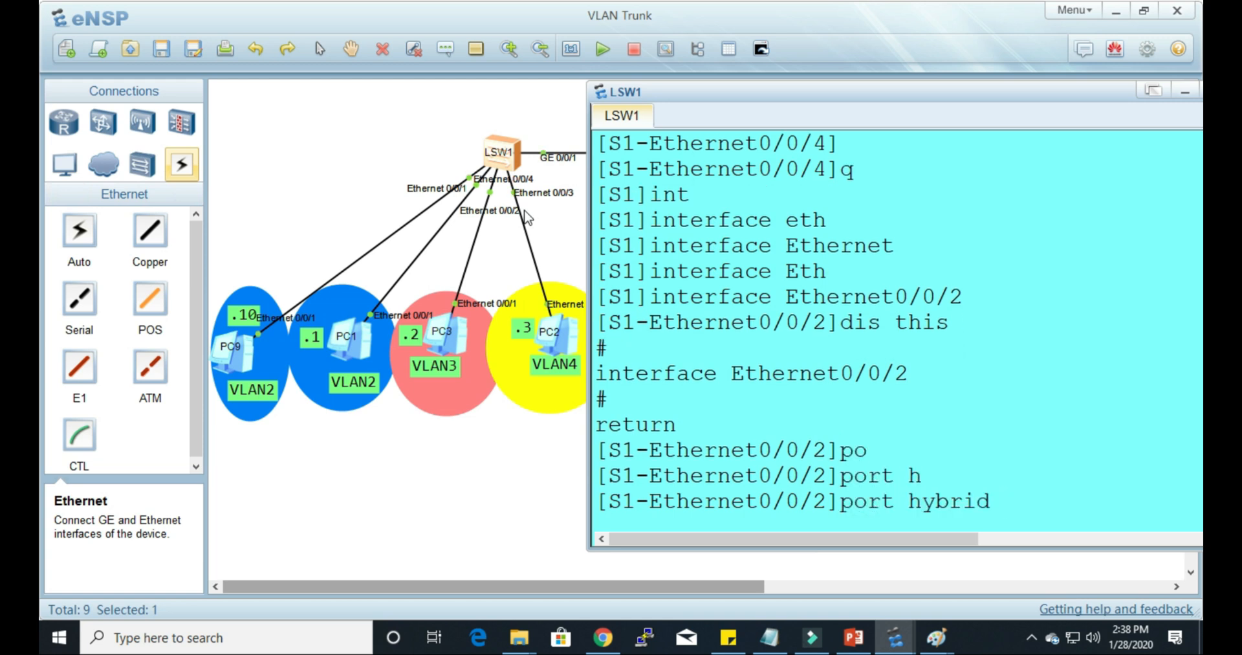
{"action": "type", "text": "p"}
{"action": "key", "text": "Tab"}
{"action": "type", "text": "v"}
{"action": "key", "text": "Tab"}
{"action": "type", "text": "3"}
{"action": "key", "text": "Return"}
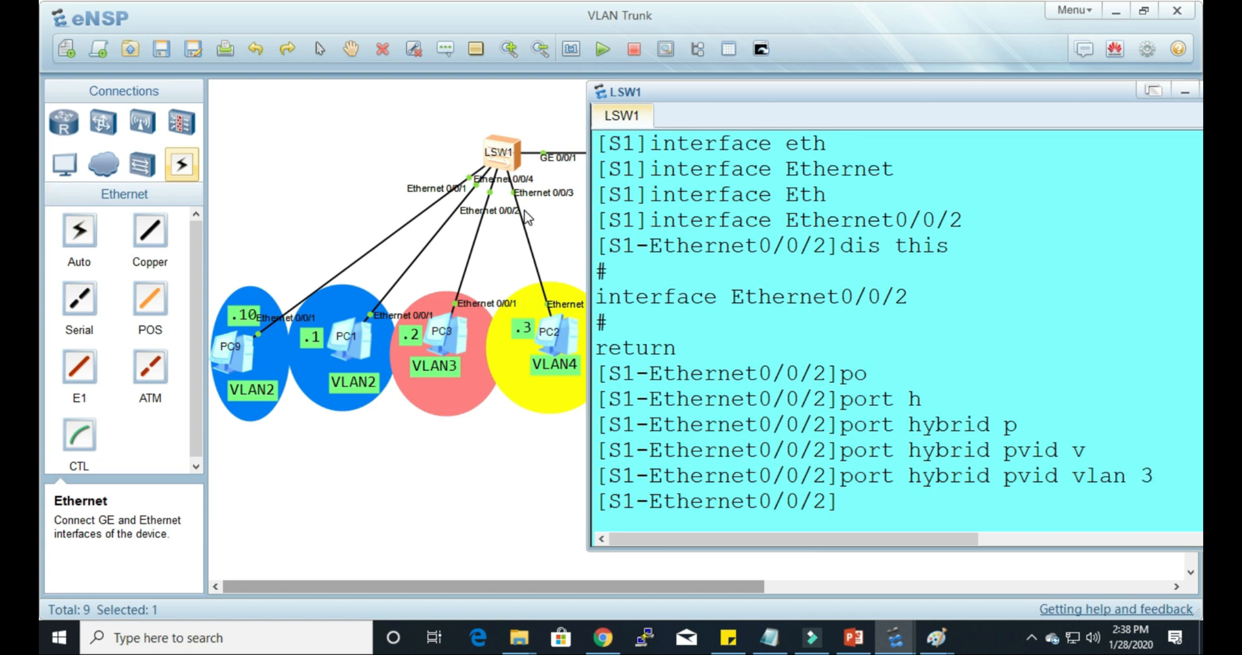
Step: Allow VLAN 3 untagged on Ethernet0/0/2 with port hybrid untagged vlan 3
{"action": "type", "text": "po"}
{"action": "key", "text": "Tab"}
{"action": "type", "text": "h"}
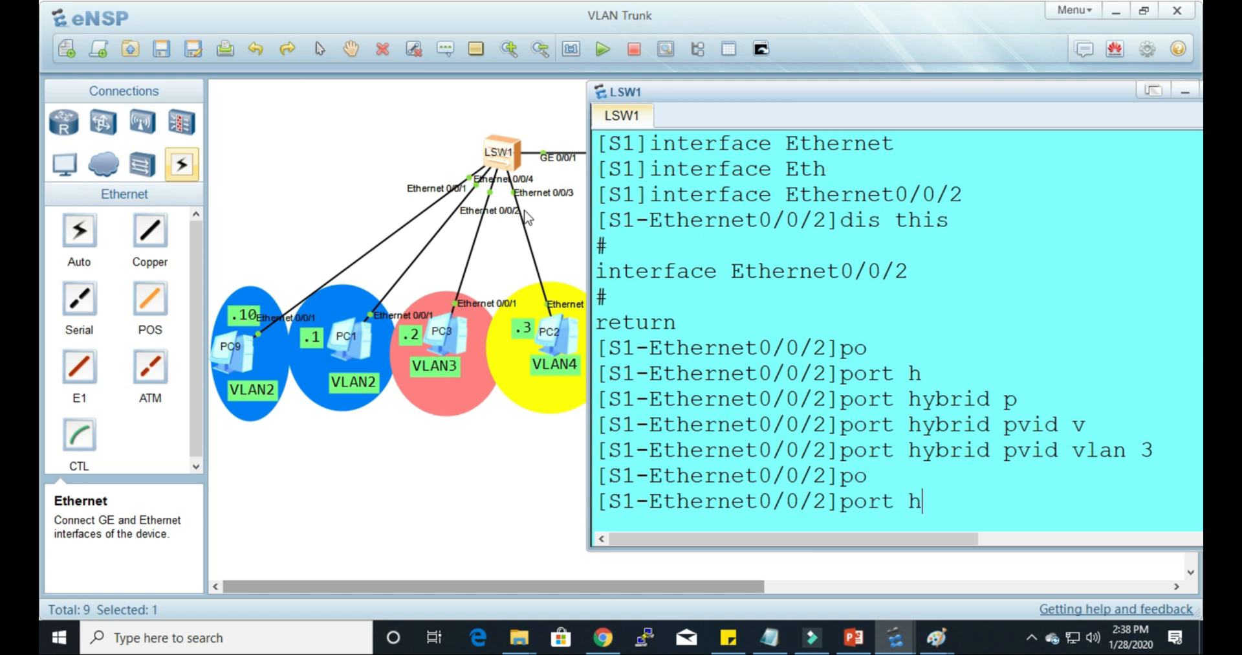
{"action": "key", "text": "Tab"}
{"action": "type", "text": "u"}
{"action": "key", "text": "Tab"}
{"action": "type", "text": "v"}
{"action": "key", "text": "Tab"}
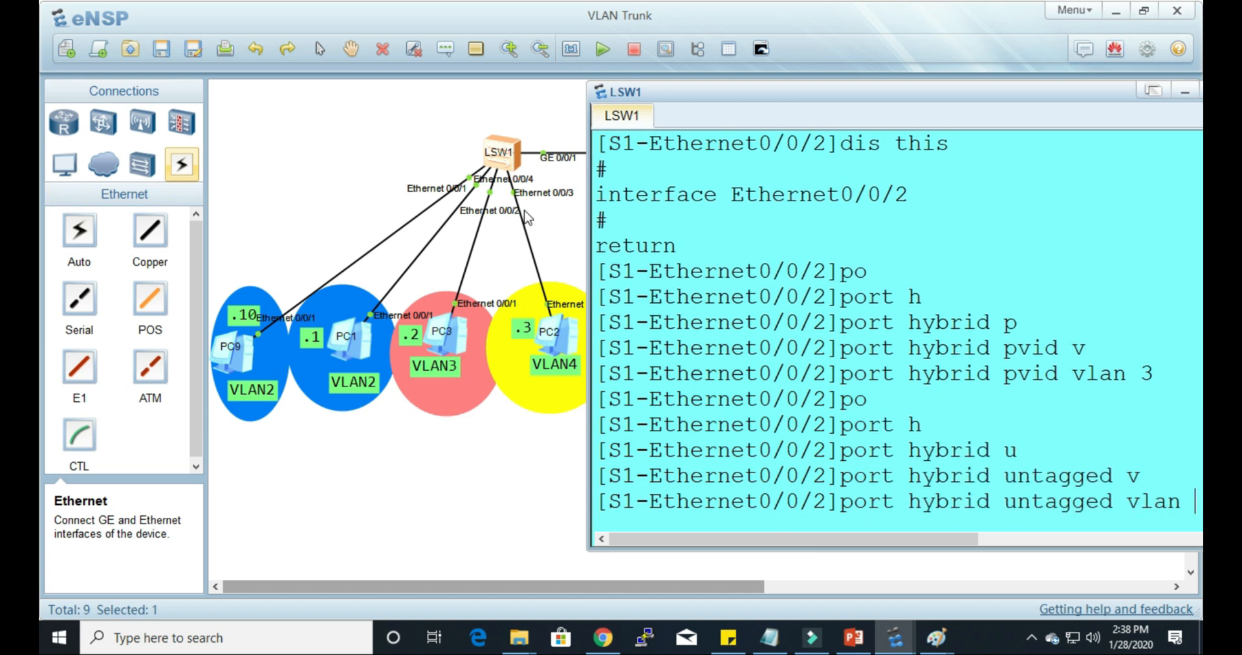
{"action": "key", "text": "Return"}
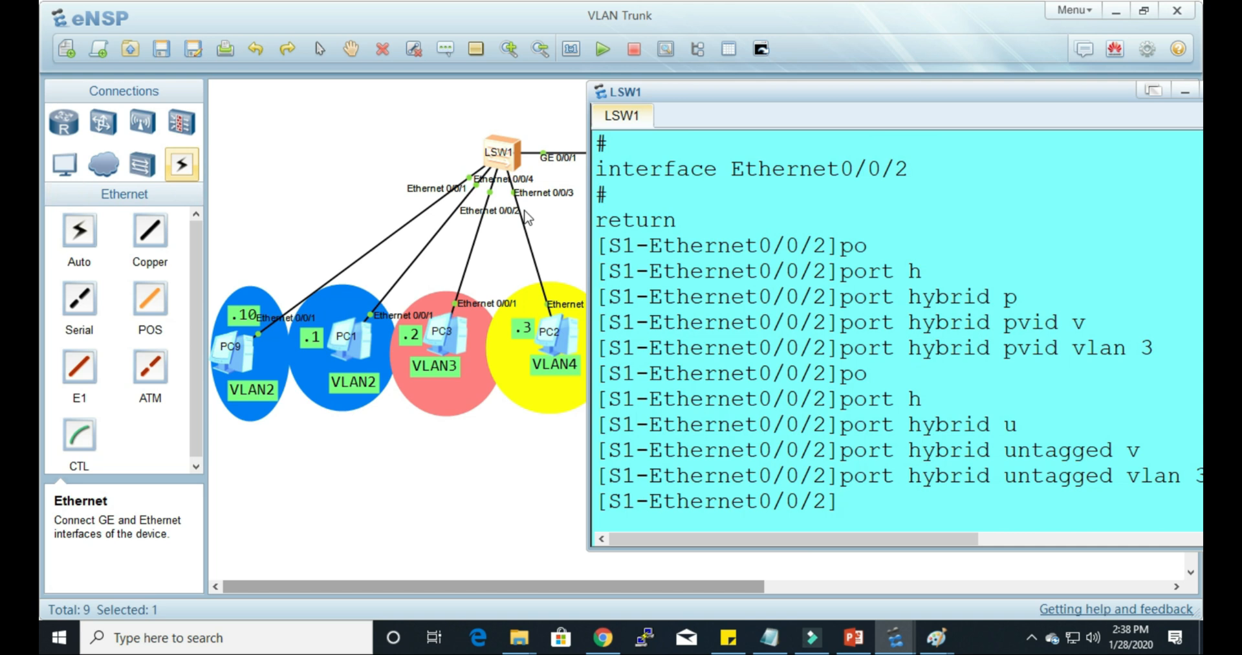
Step: Quit the Ethernet0/0/2 view and enter interface view for Ethernet0/0/3 on S1
{"action": "type", "text": "q"}
{"action": "key", "text": "Return"}
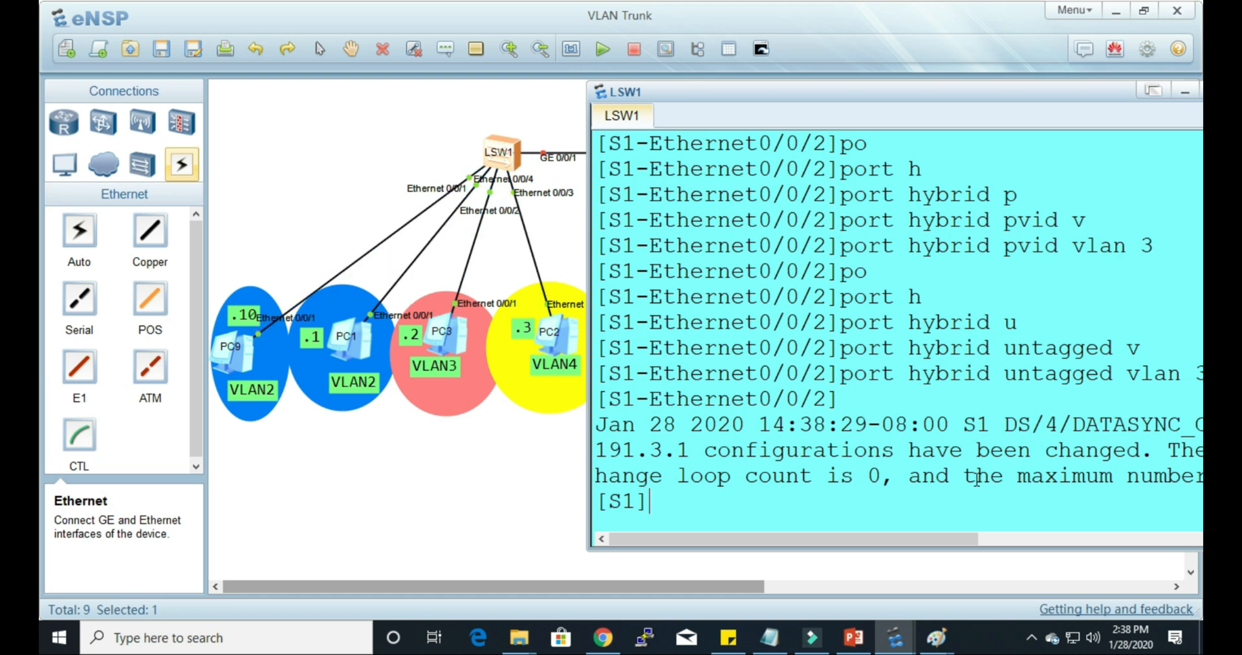
{"action": "type", "text": "int"}
{"action": "key", "text": "Tab"}
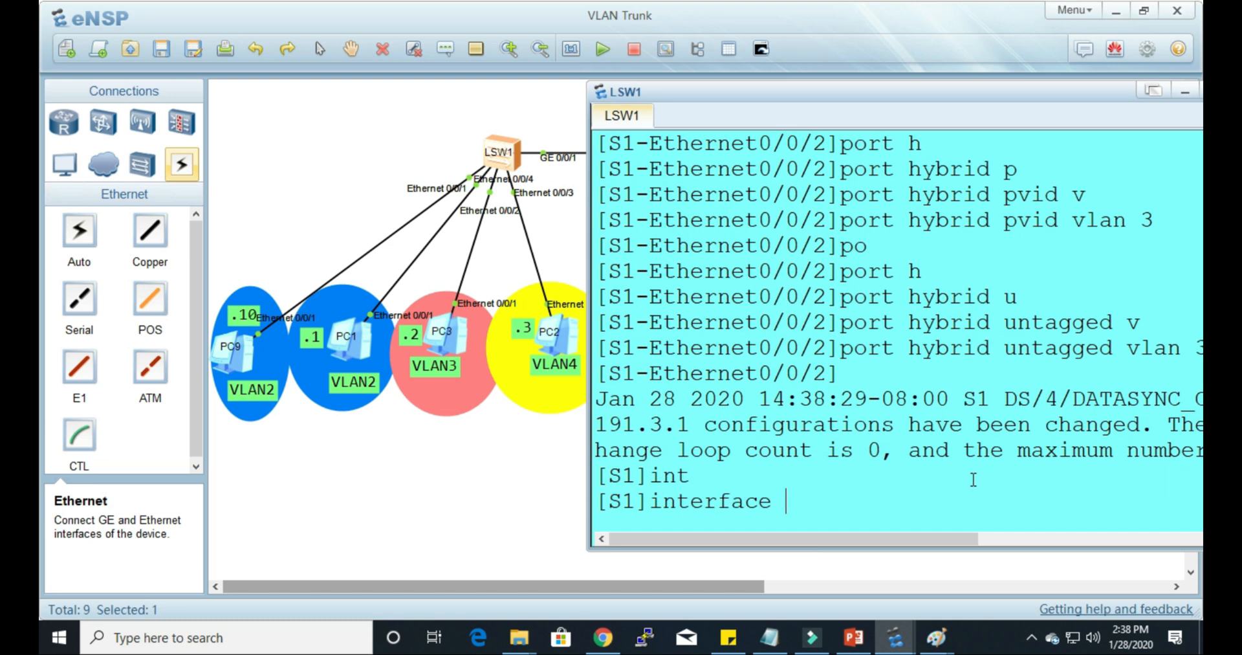
{"action": "type", "text": "eth"}
{"action": "key", "text": "Tab"}
{"action": "type", "text": "0/0/3"}
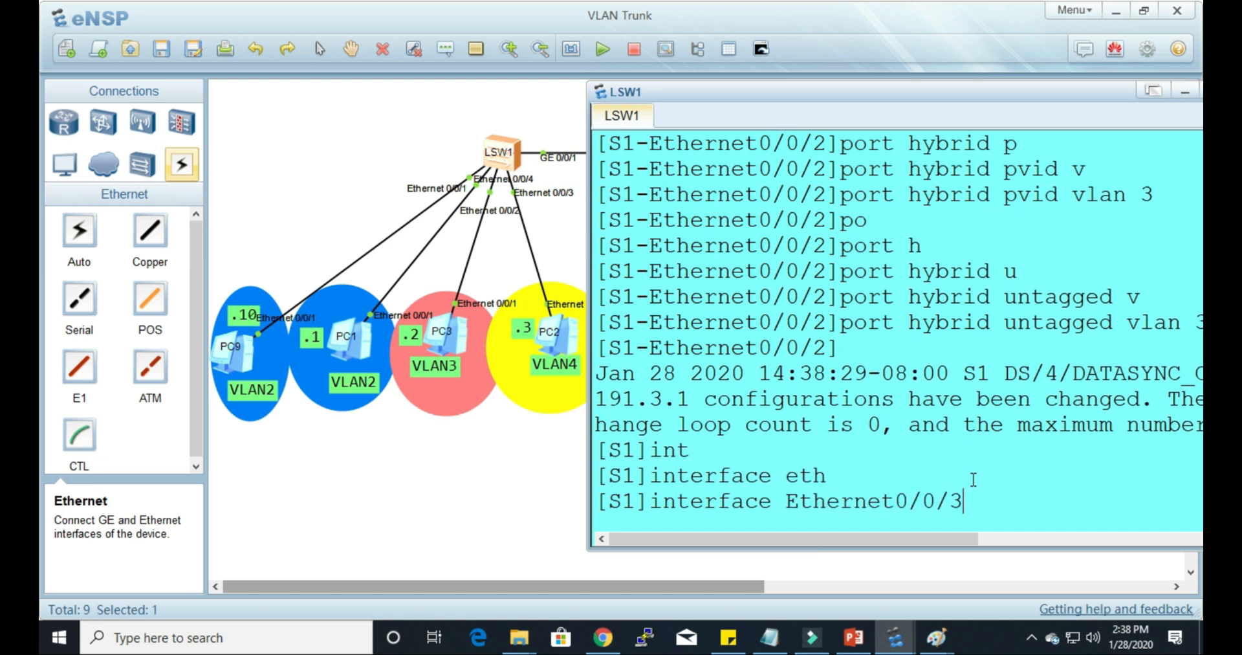
{"action": "key", "text": "Return"}
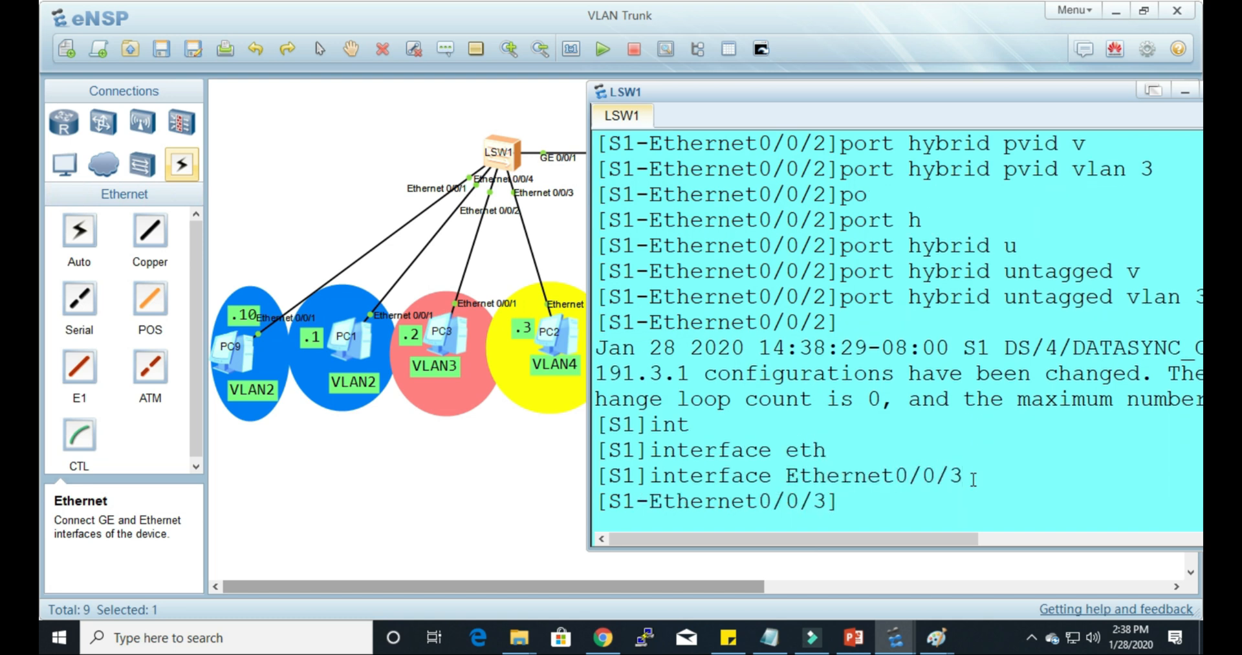
Step: Set the hybrid PVID of Ethernet0/0/3 to VLAN 4 with port hybrid pvid vlan 4
{"action": "type", "text": "po"}
{"action": "key", "text": "Tab"}
{"action": "type", "text": "h"}
{"action": "key", "text": "Tab"}
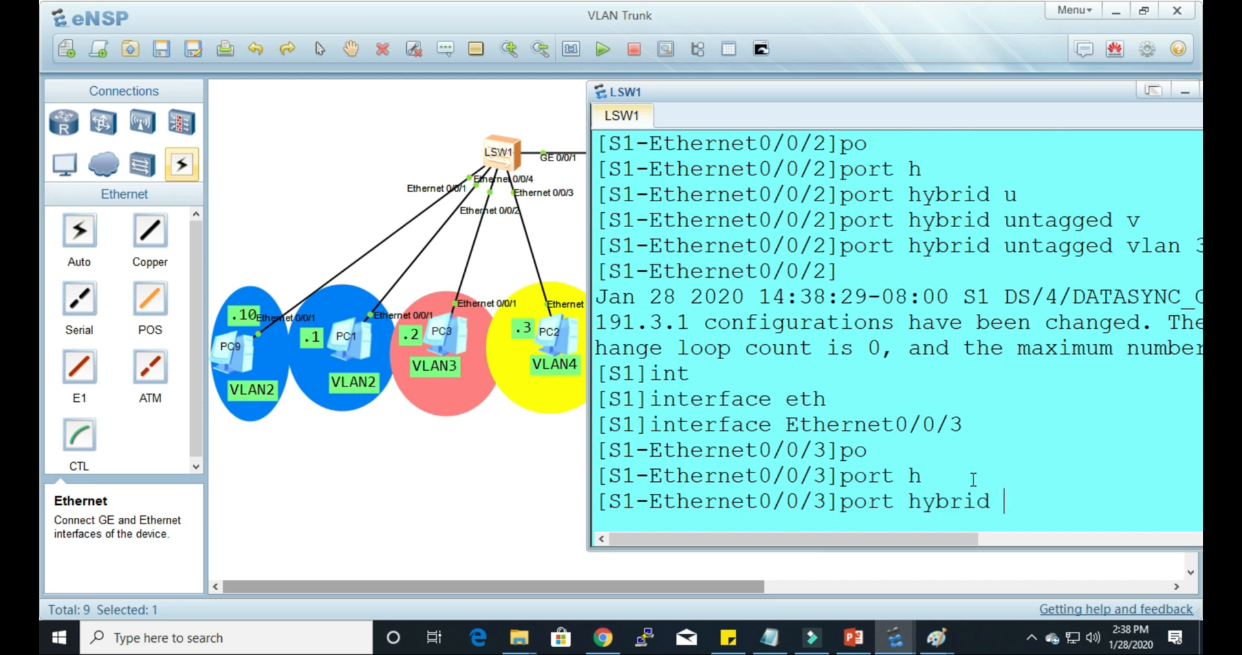
{"action": "type", "text": "p"}
{"action": "key", "text": "Tab"}
{"action": "type", "text": "v"}
{"action": "key", "text": "Tab"}
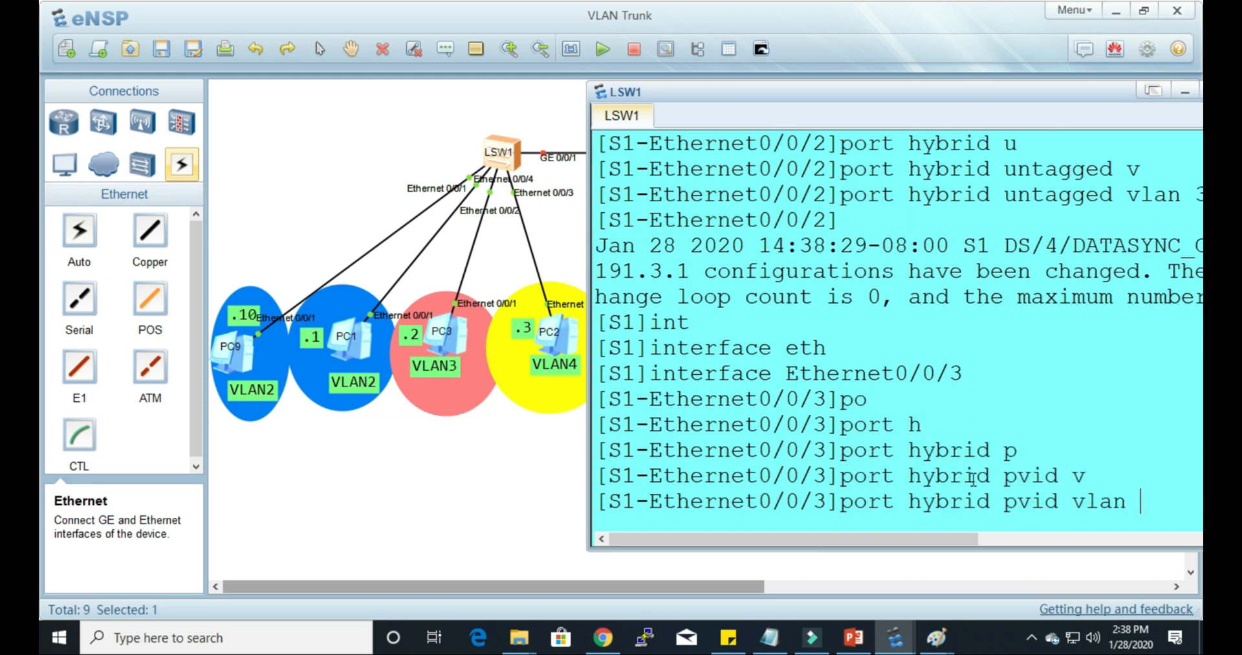
{"action": "type", "text": "4"}
{"action": "key", "text": "Return"}
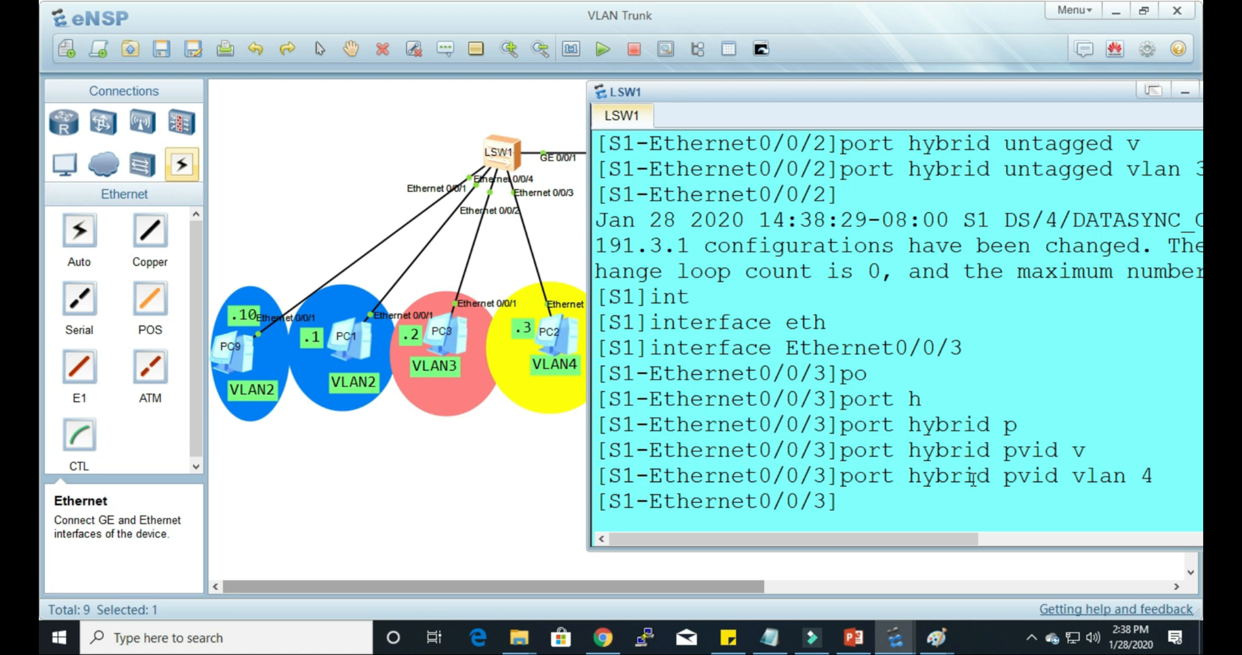
{"action": "key", "text": "Return"}
Step: Allow VLAN 4 untagged on Ethernet0/0/3 with port hybrid untagged vlan 4
{"action": "type", "text": "po"}
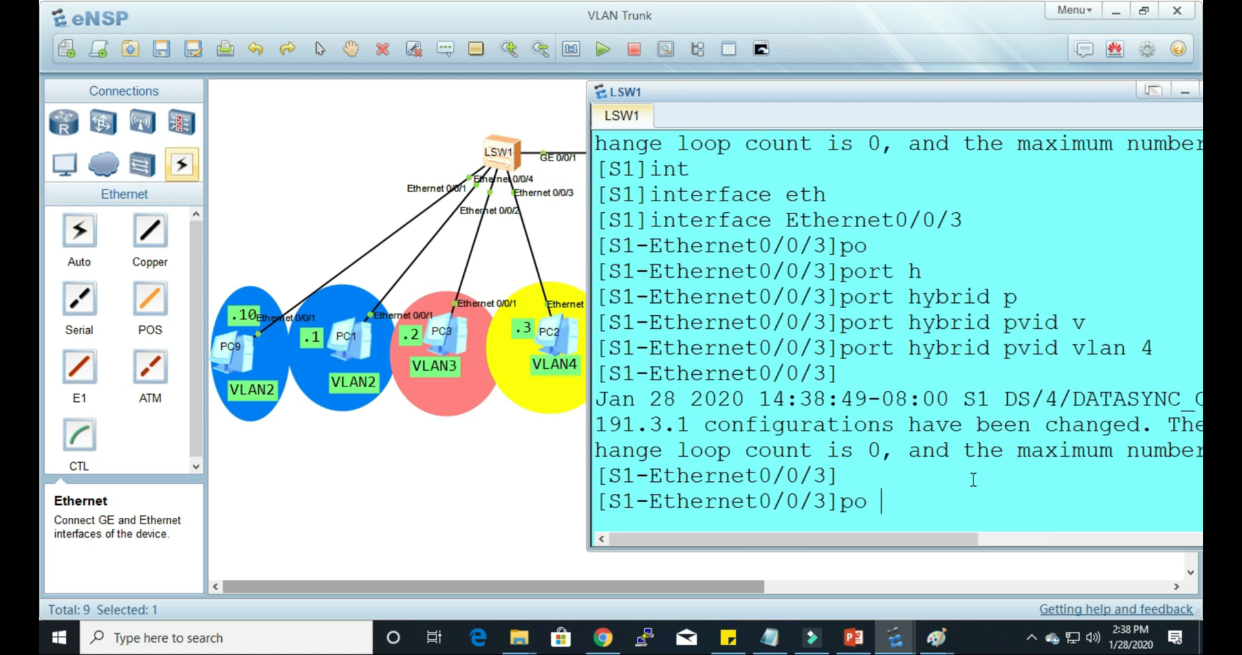
{"action": "key", "text": "Tab"}
{"action": "type", "text": "h"}
{"action": "key", "text": "Tab"}
{"action": "type", "text": "u"}
{"action": "key", "text": "Tab"}
{"action": "type", "text": "v"}
{"action": "key", "text": "Tab"}
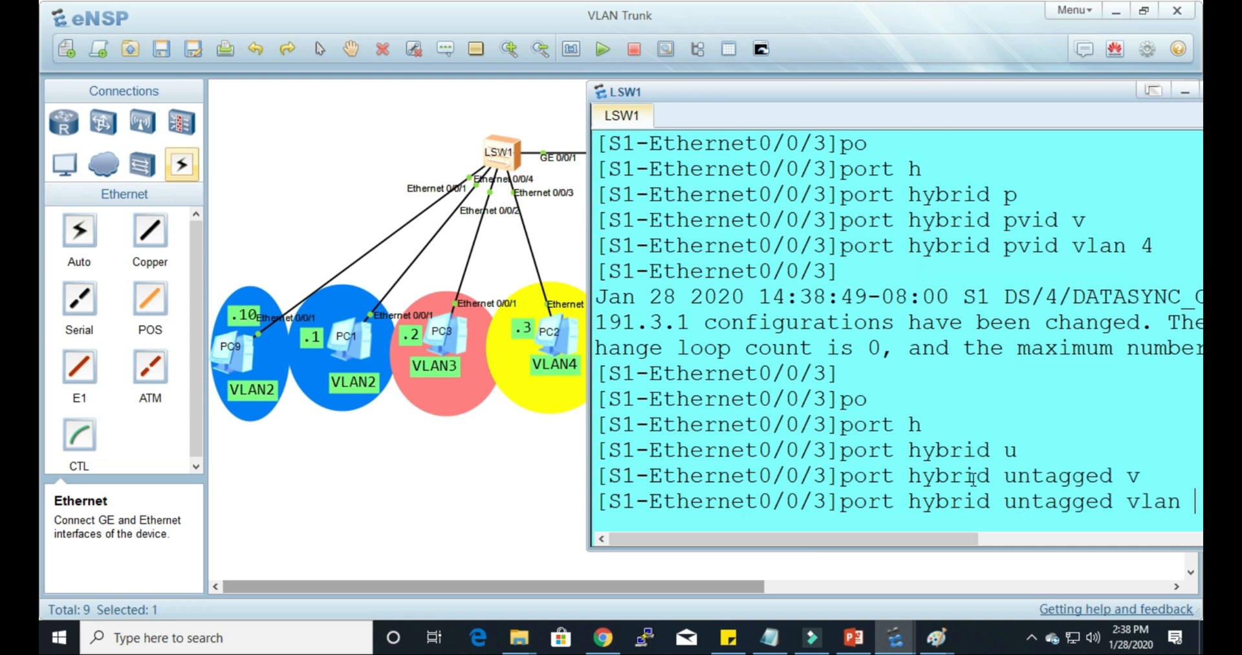
{"action": "type", "text": "4"}
{"action": "key", "text": "Return"}
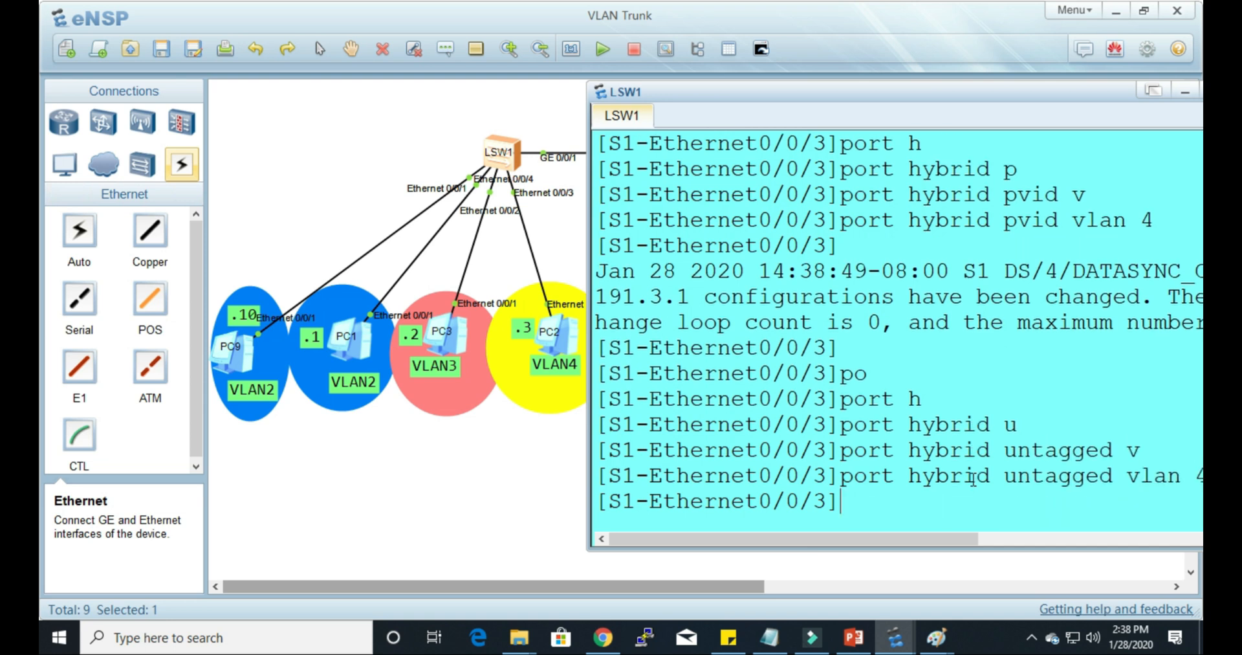
Step: Open PC2's command line from the topology and move its window clear of the LSW1 devices
{"action": "left_click", "coordinate": [484, 459]}
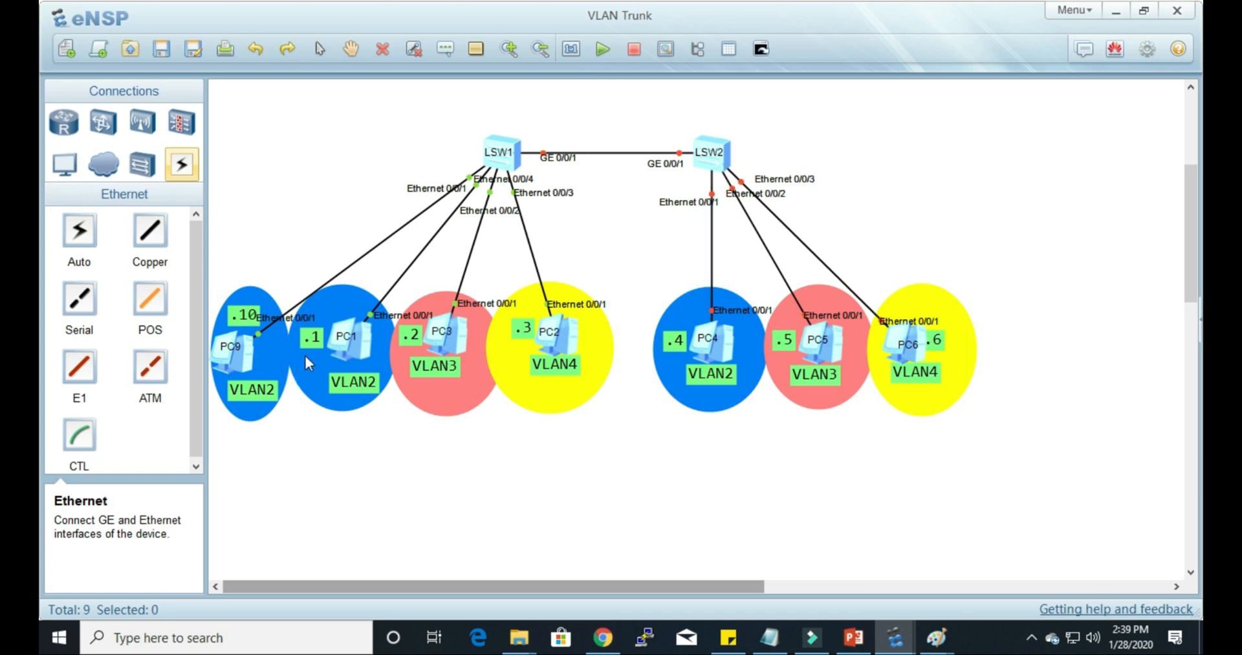
{"action": "double_click", "coordinate": [579, 351]}
{"action": "left_click_drag", "start_coordinate": [608, 103], "coordinate": [817, 111]}
{"action": "left_click", "coordinate": [632, 133]}
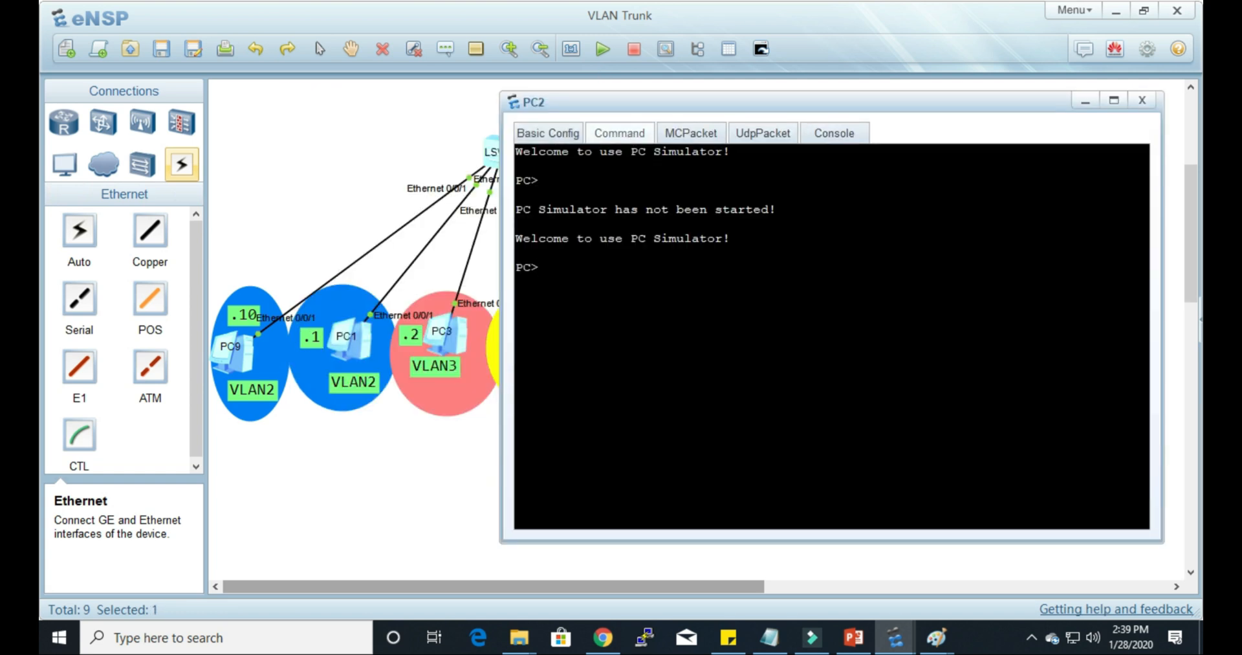
{"action": "left_click_drag", "start_coordinate": [673, 102], "coordinate": [792, 114]}
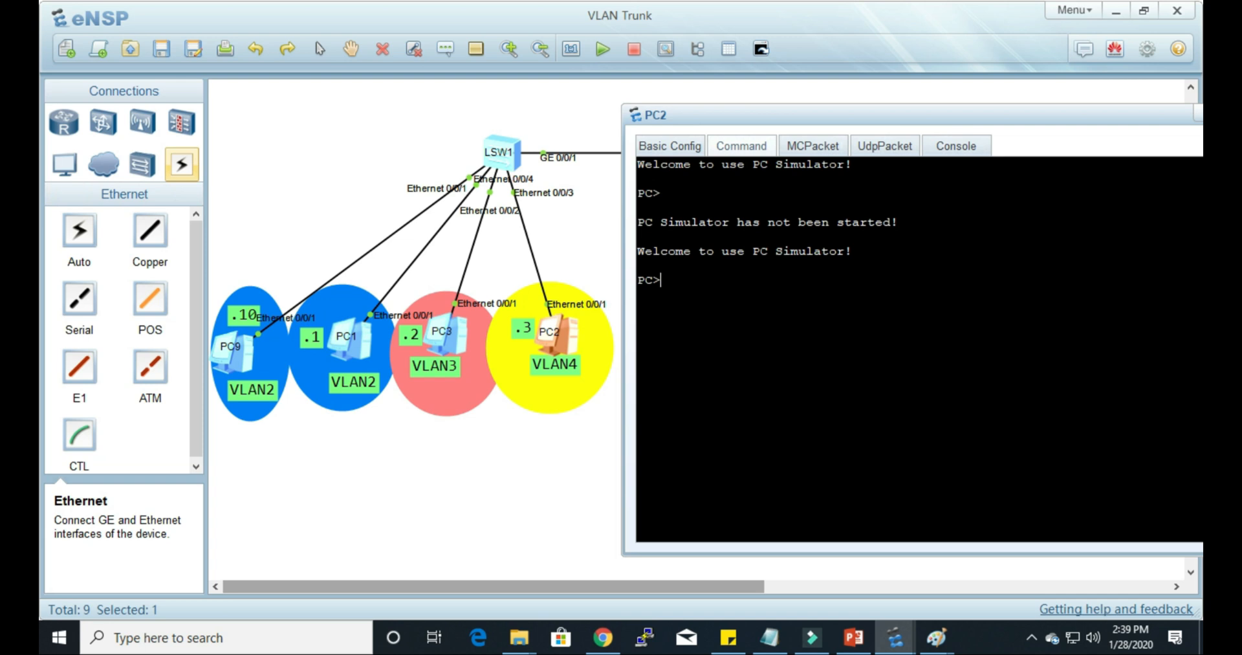
Step: Try to ping 192.168.32 from PC2's command line
{"action": "type", "text": "ping 192.16.8.32"}
{"action": "key", "text": "Return"}
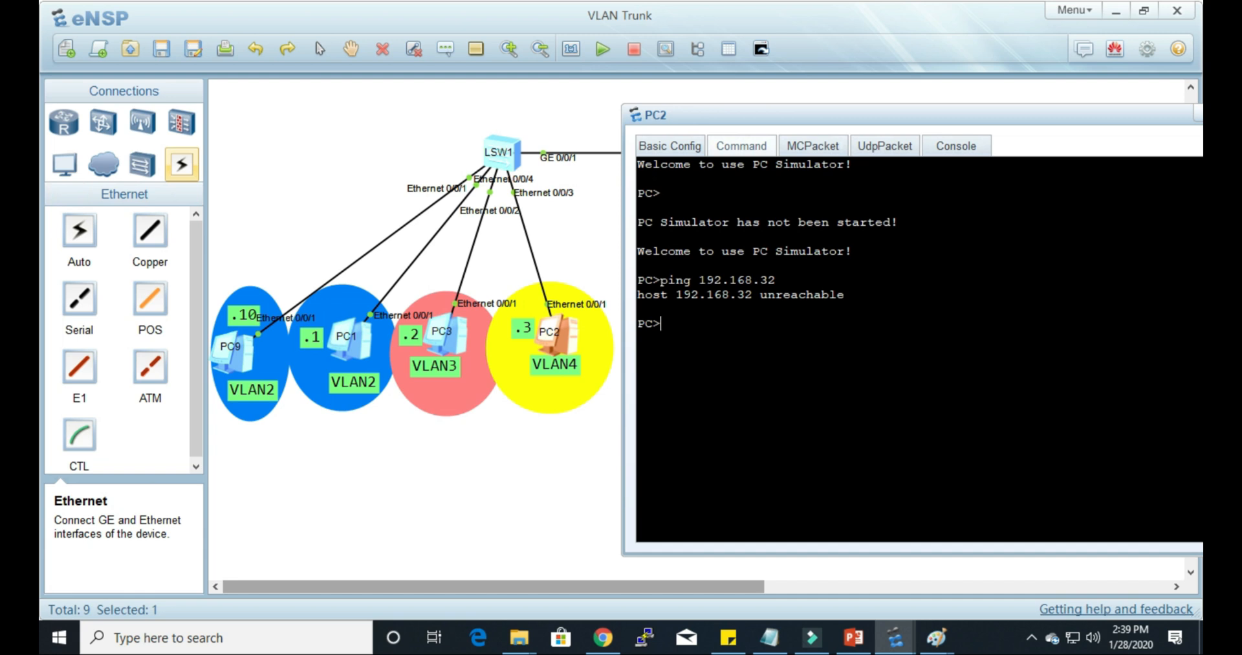
Step: Correct the ping target to 192.168.3.2, run it from PC2, and return to the topology
{"action": "key", "text": "Up"}
{"action": "key", "text": "BackSpace"}
{"action": "type", "text": ".2"}
{"action": "key", "text": "Return"}
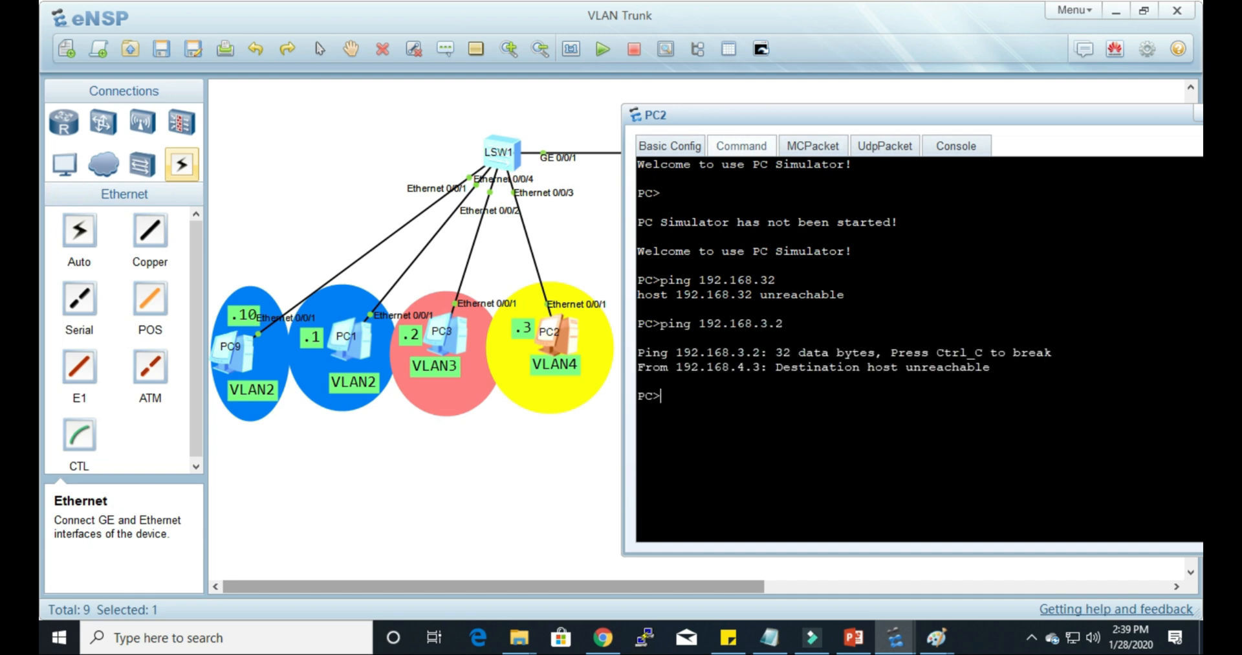
{"action": "left_click", "coordinate": [489, 445]}
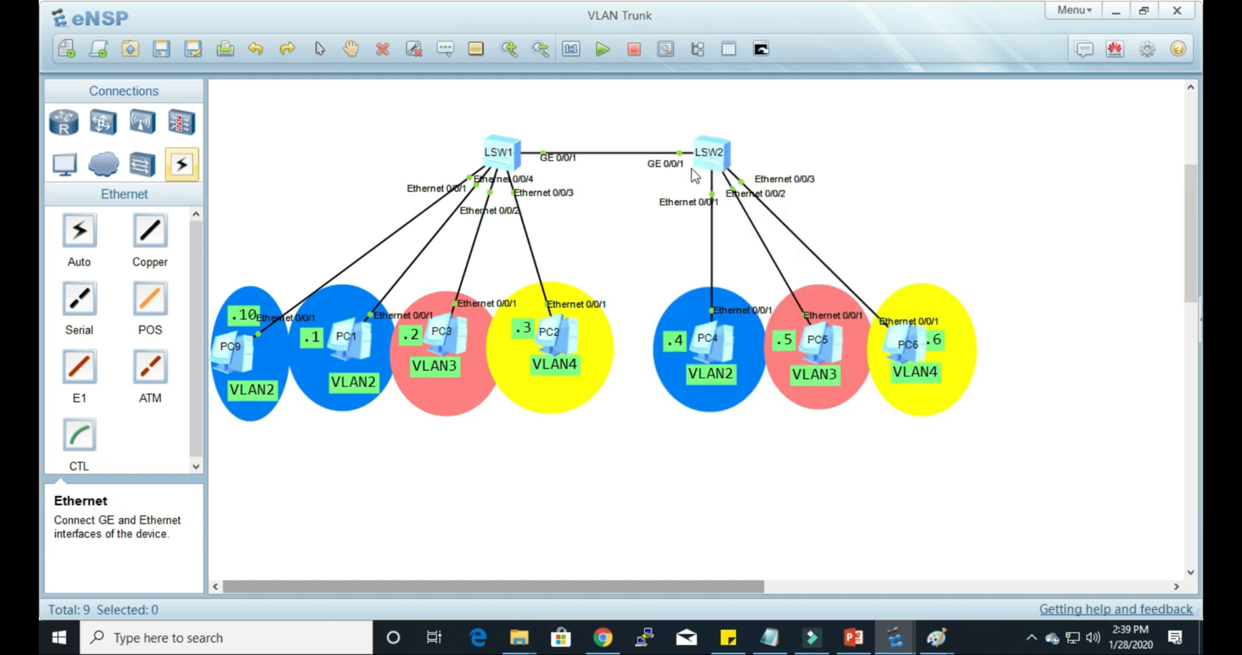
Step: Open the LSW2 console and enter system view with system-view
{"action": "double_click", "coordinate": [721, 168]}
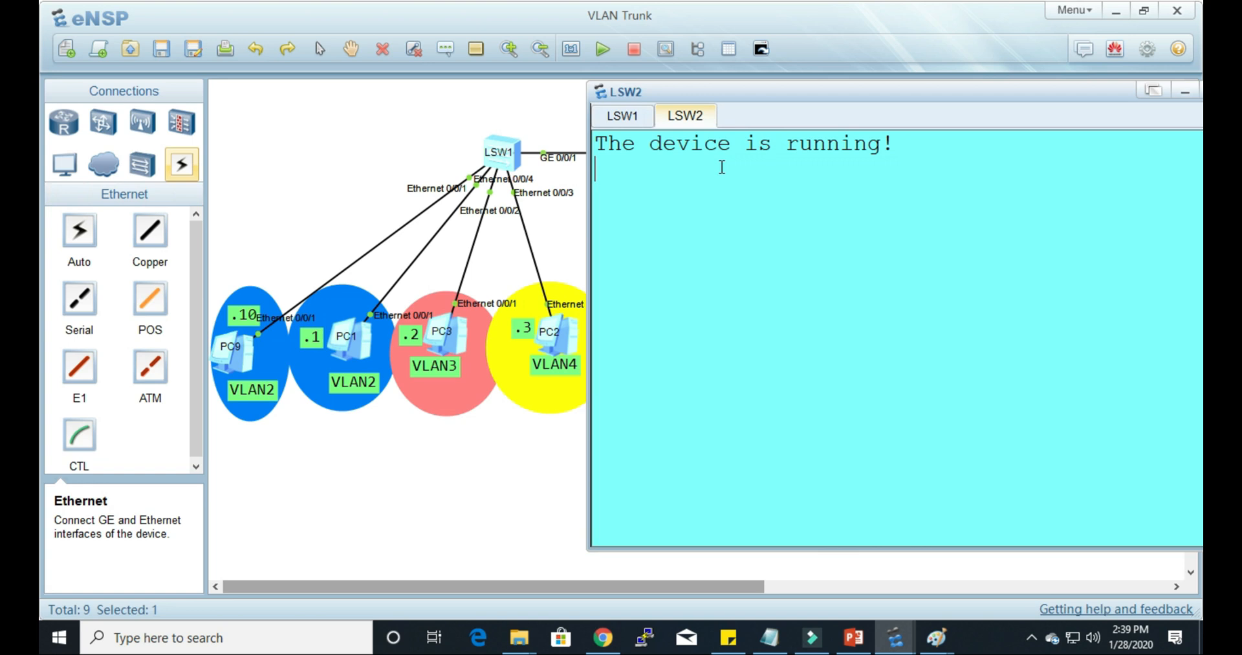
{"action": "key", "text": "Return"}
{"action": "type", "text": "sys"}
{"action": "key", "text": "Tab"}
{"action": "key", "text": "Return"}
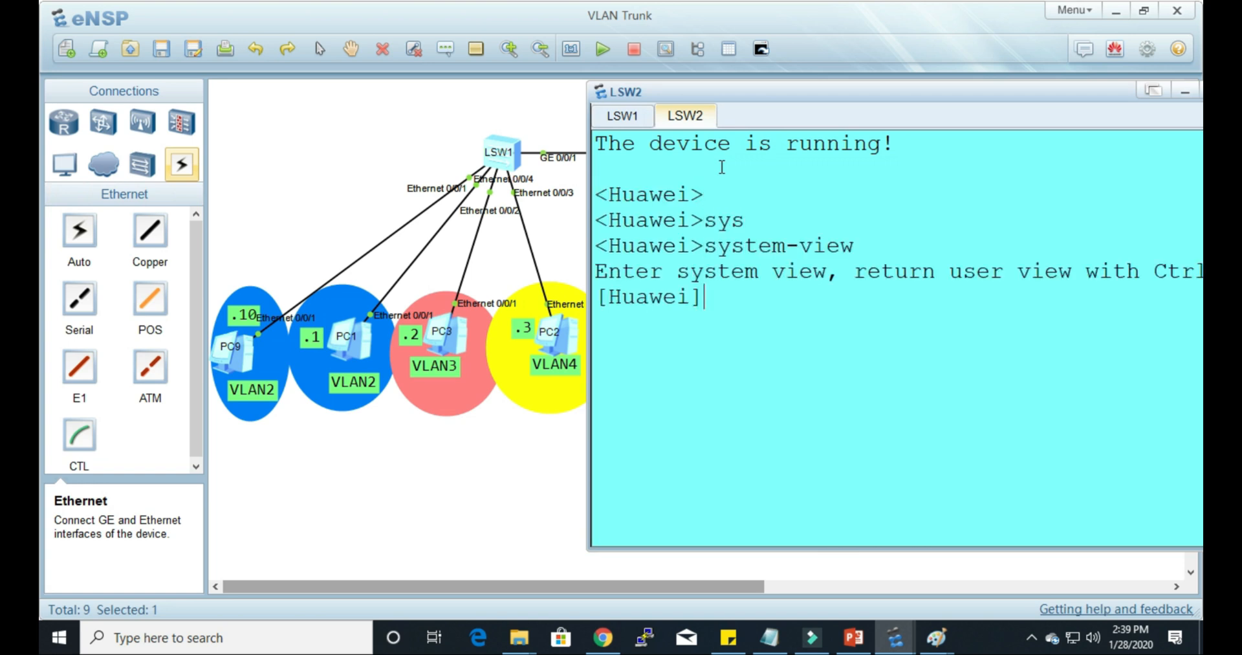
Step: Name the LSW2 switch S2 with the sysname command
{"action": "type", "text": "ssy"}
{"action": "key", "text": "BackSpace"}
{"action": "key", "text": "BackSpace"}
{"action": "type", "text": "ys"}
{"action": "key", "text": "Tab"}
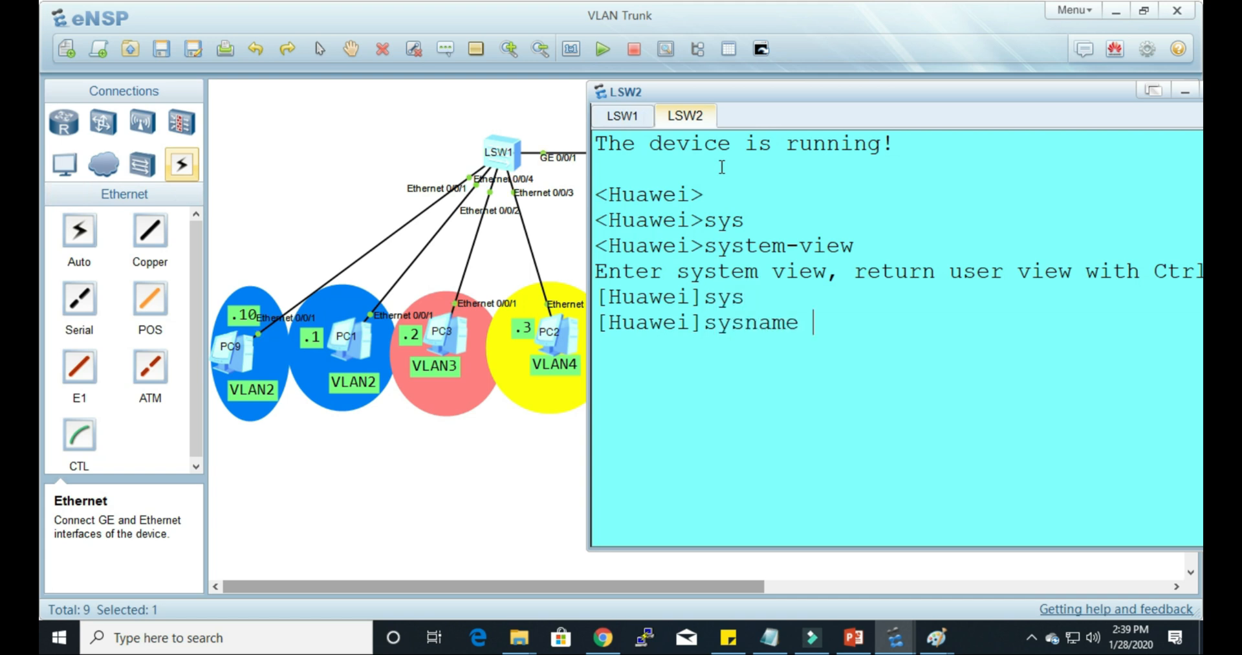
{"action": "type", "text": "S2"}
{"action": "key", "text": "Return"}
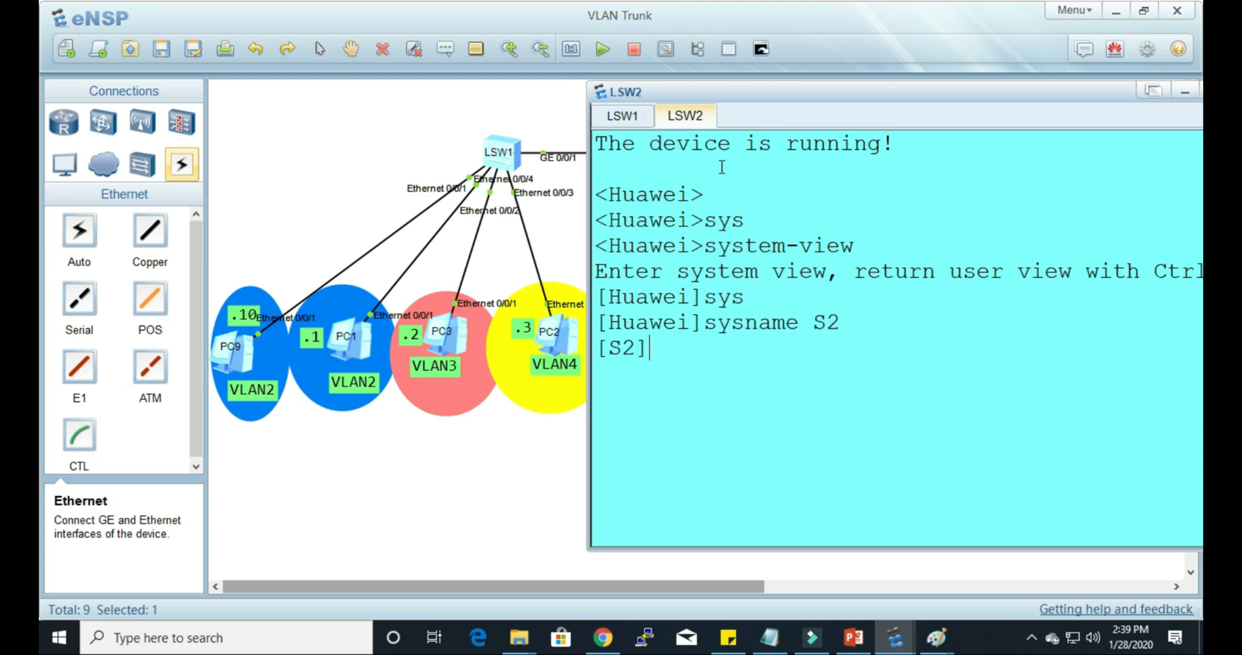
Step: Display the existing VLANs on S2 with display vlan
{"action": "type", "text": "dis"}
{"action": "key", "text": "Tab"}
{"action": "type", "text": "vlan"}
{"action": "key", "text": "Return"}
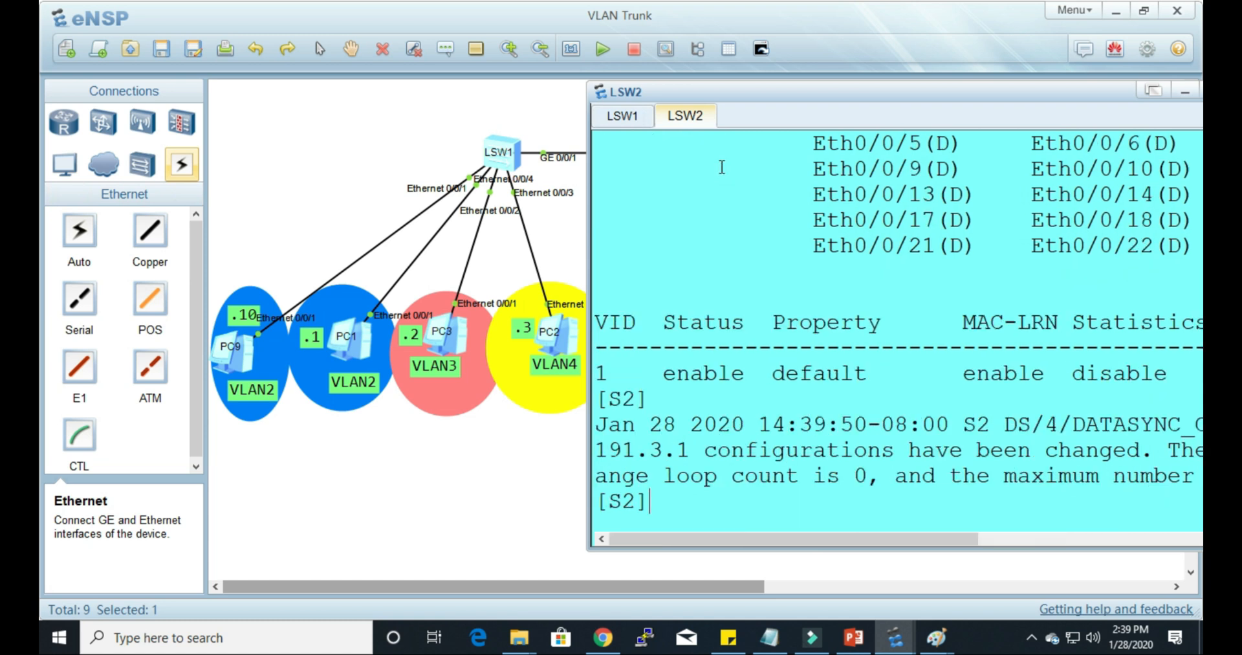
{"action": "key", "text": "Return"}
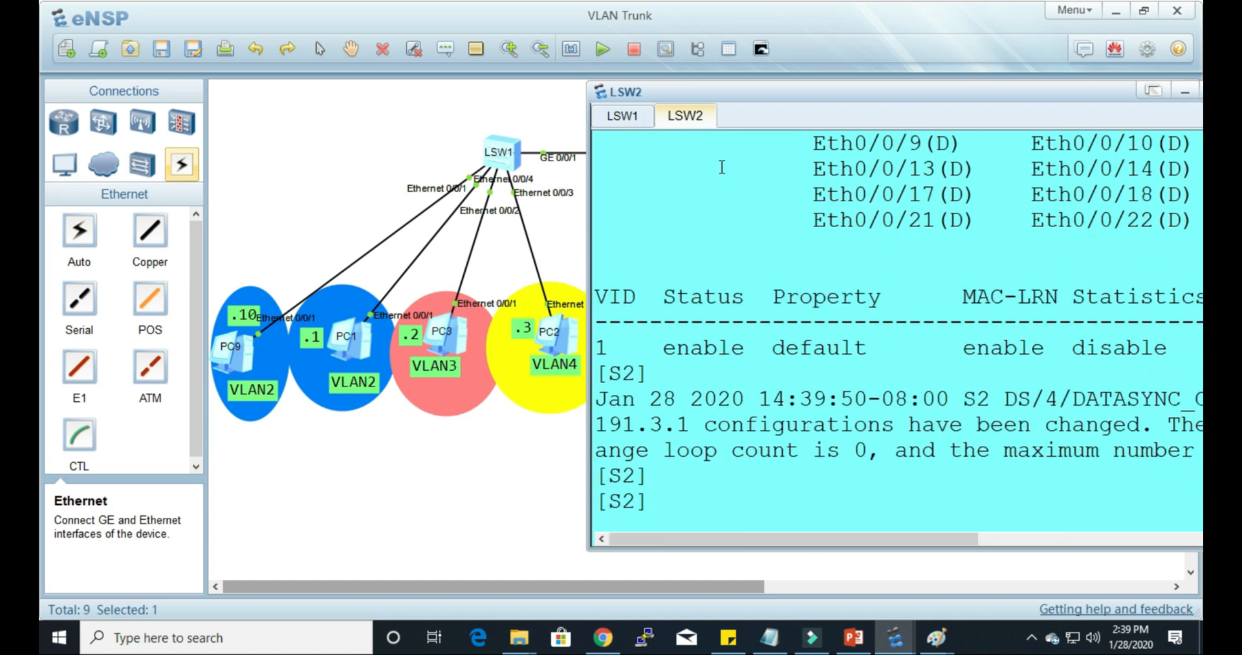
Step: Create VLANs 2, 3 and 4 on S2 with vlan batch 2 3 4
{"action": "type", "text": "vl"}
{"action": "key", "text": "Tab"}
{"action": "type", "text": "ba"}
{"action": "key", "text": "Tab"}
{"action": "type", "text": "2 3 4"}
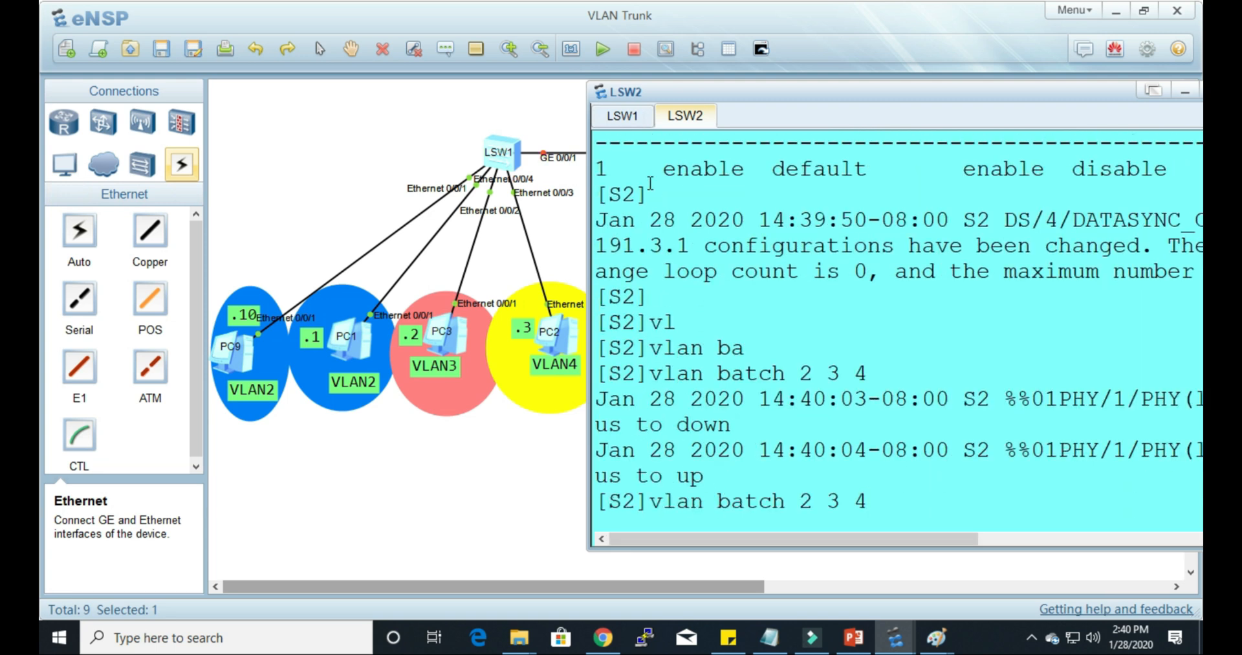
{"action": "key", "text": "Return"}
{"action": "key", "text": "Return"}
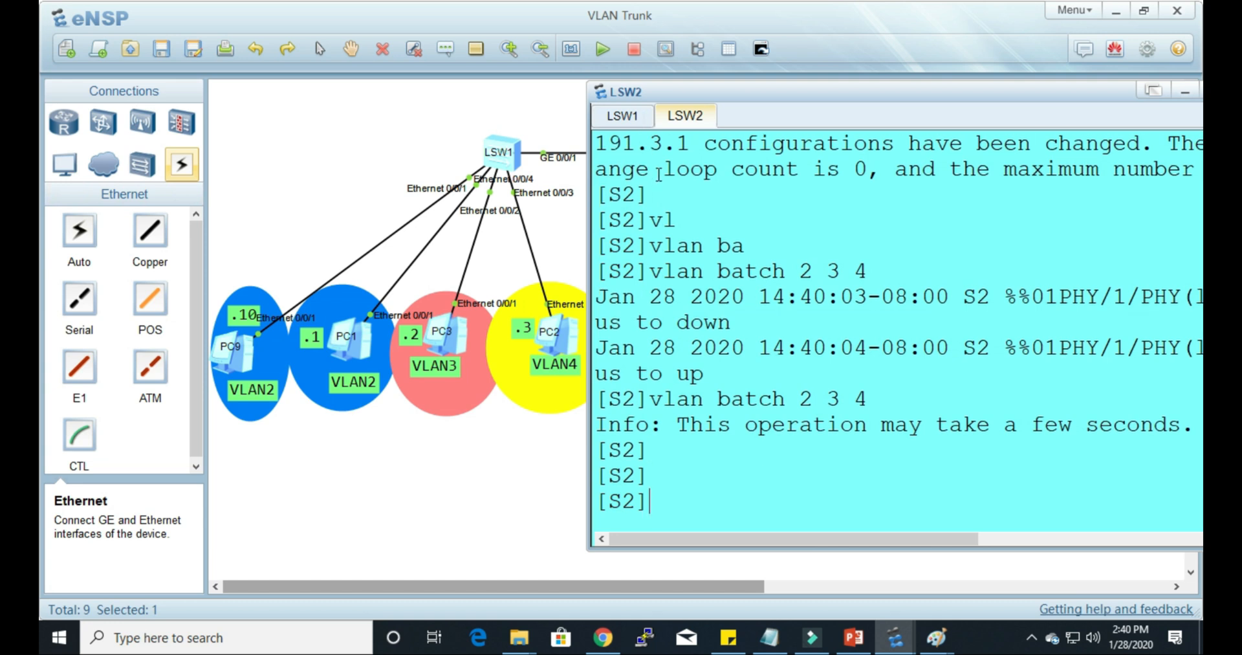
Step: Move and narrow the LSW2 console window so LSW2 and its PC links can be seen beside it
{"action": "left_click_drag", "start_coordinate": [839, 97], "coordinate": [244, 105]}
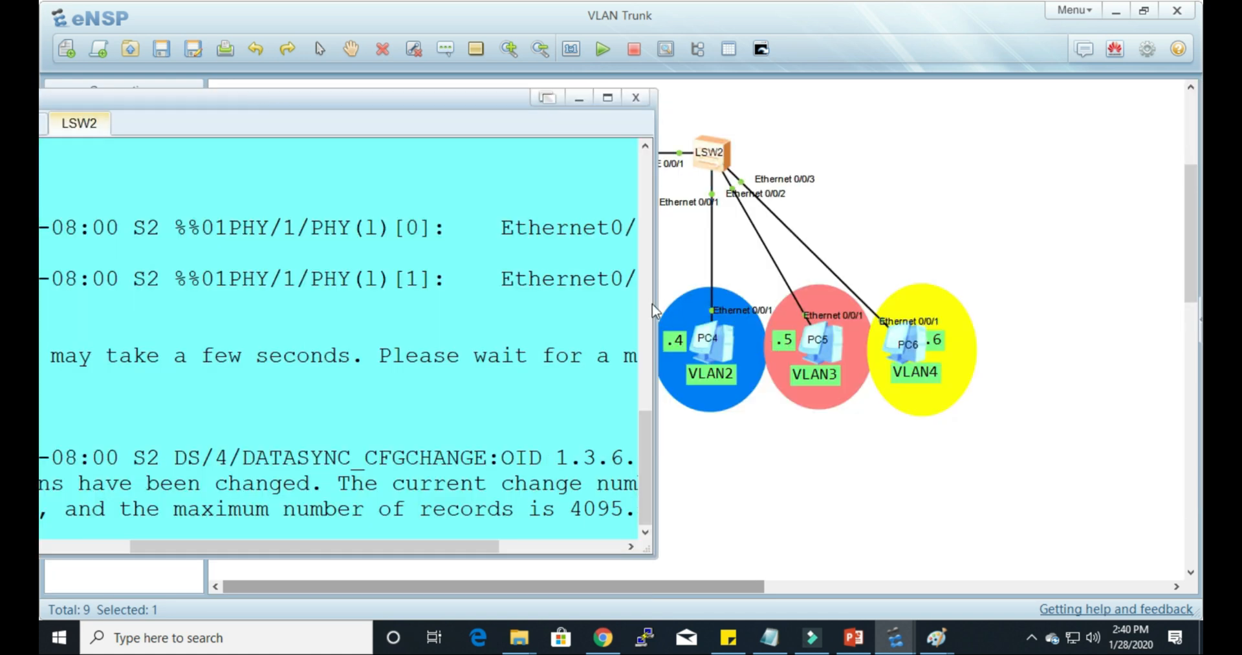
{"action": "left_click_drag", "start_coordinate": [655, 300], "coordinate": [583, 300]}
{"action": "left_click_drag", "start_coordinate": [401, 98], "coordinate": [494, 105]}
{"action": "key", "text": "Return"}
{"action": "key", "text": "Return"}
{"action": "key", "text": "Return"}
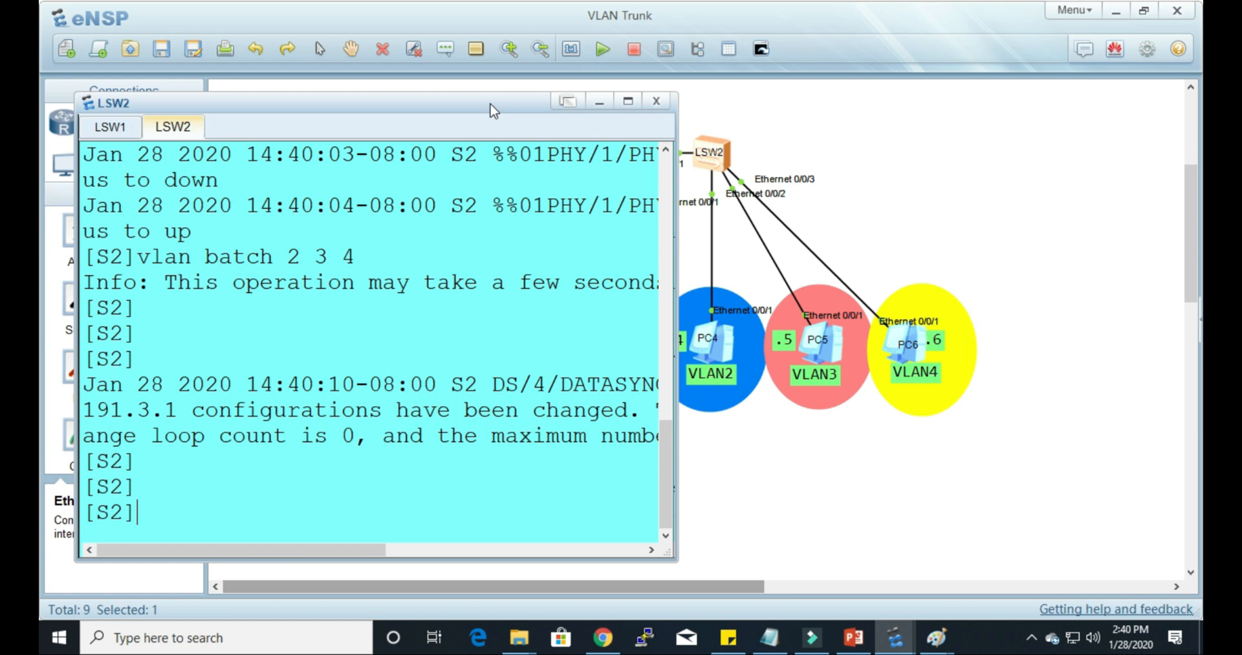
{"action": "left_click_drag", "start_coordinate": [489, 106], "coordinate": [461, 106]}
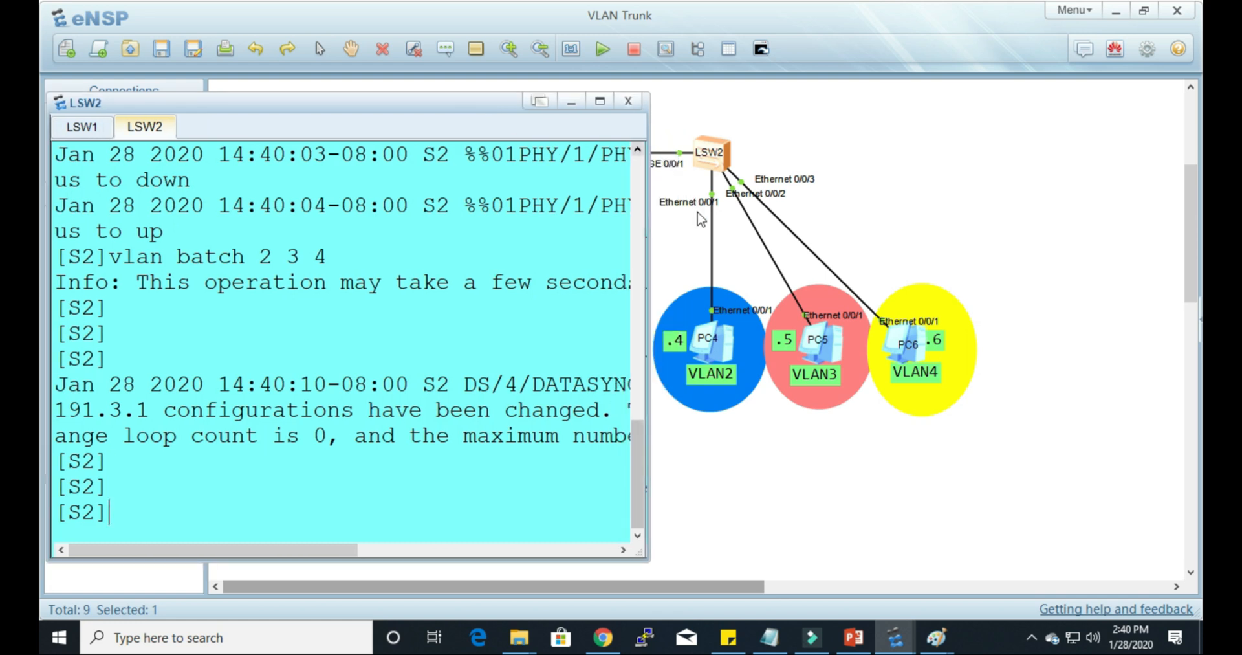
Step: Enter interface view for Ethernet0/0/1 on S2
{"action": "type", "text": "int"}
{"action": "key", "text": "Tab"}
{"action": "type", "text": "eth"}
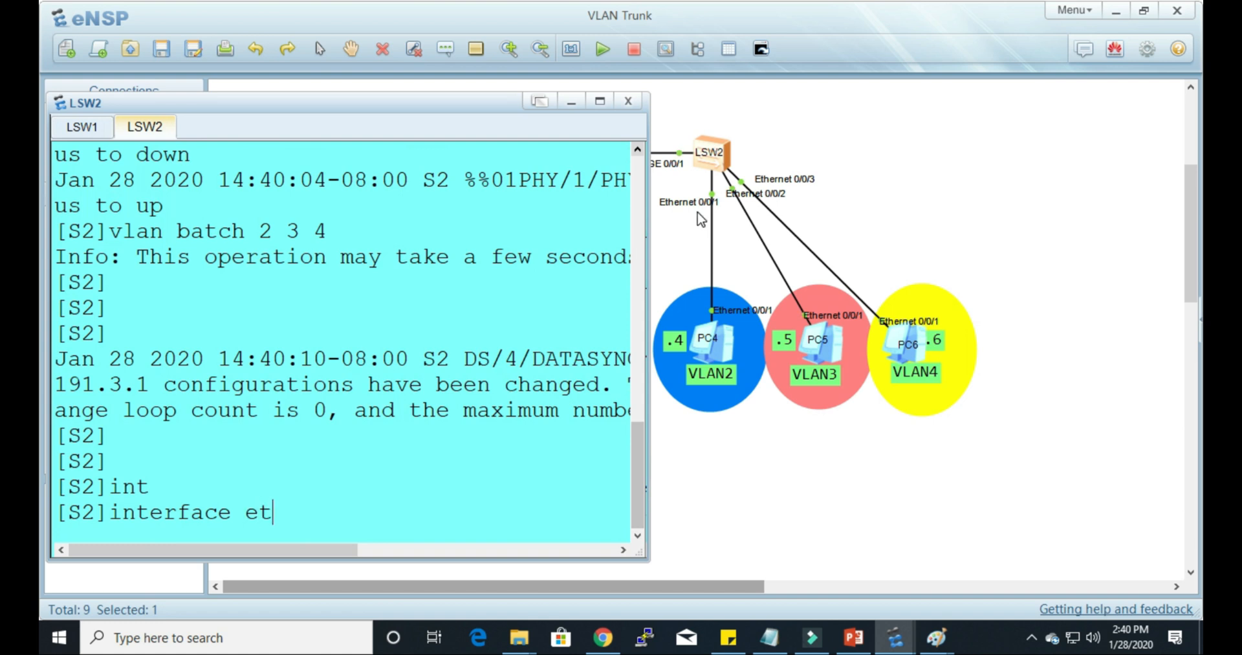
{"action": "key", "text": "Tab"}
{"action": "type", "text": "0/0/1"}
{"action": "key", "text": "Return"}
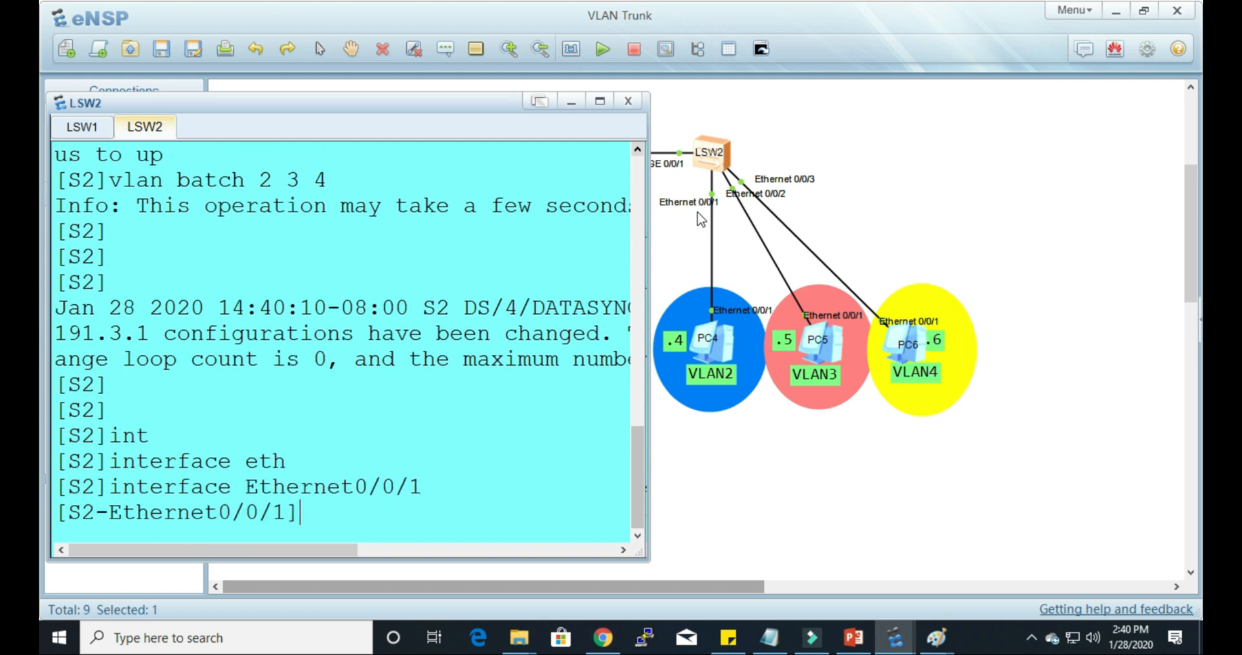
Step: Set the hybrid PVID of S2's Ethernet0/0/1 to VLAN 2 with port hybrid pvid vlan 2
{"action": "type", "text": "po"}
{"action": "key", "text": "Tab"}
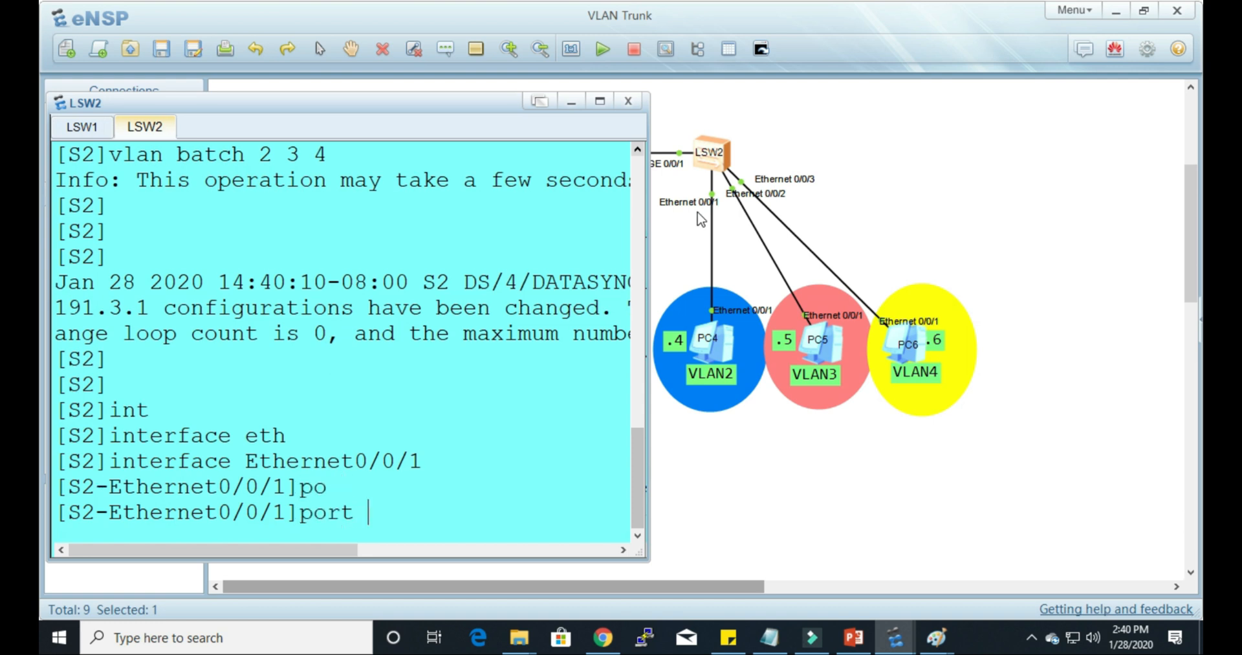
{"action": "type", "text": "h"}
{"action": "key", "text": "Tab"}
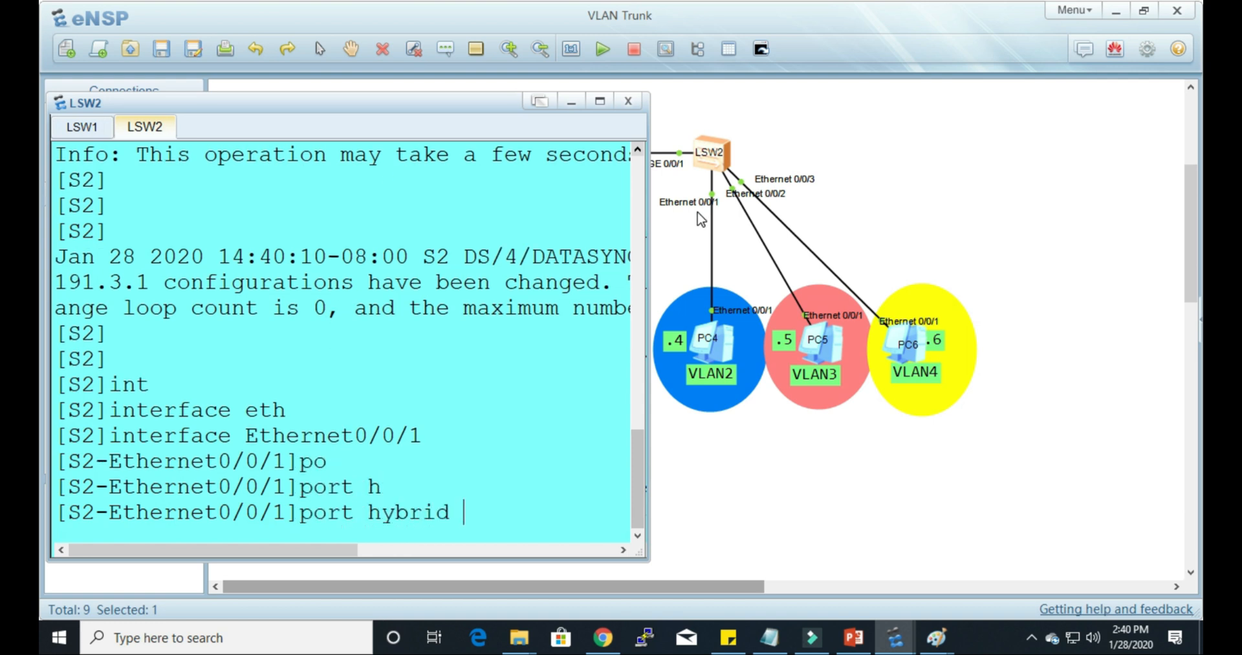
{"action": "type", "text": "p"}
{"action": "key", "text": "Tab"}
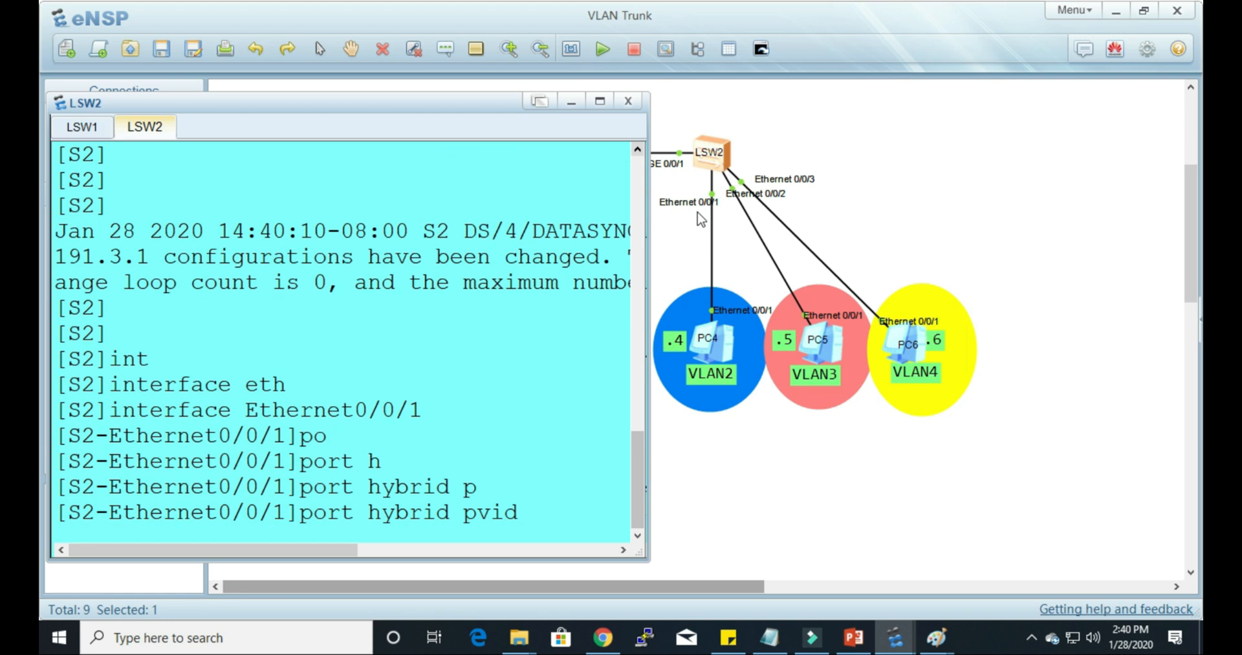
{"action": "type", "text": "v"}
{"action": "key", "text": "Tab"}
{"action": "type", "text": "2"}
{"action": "key", "text": "Return"}
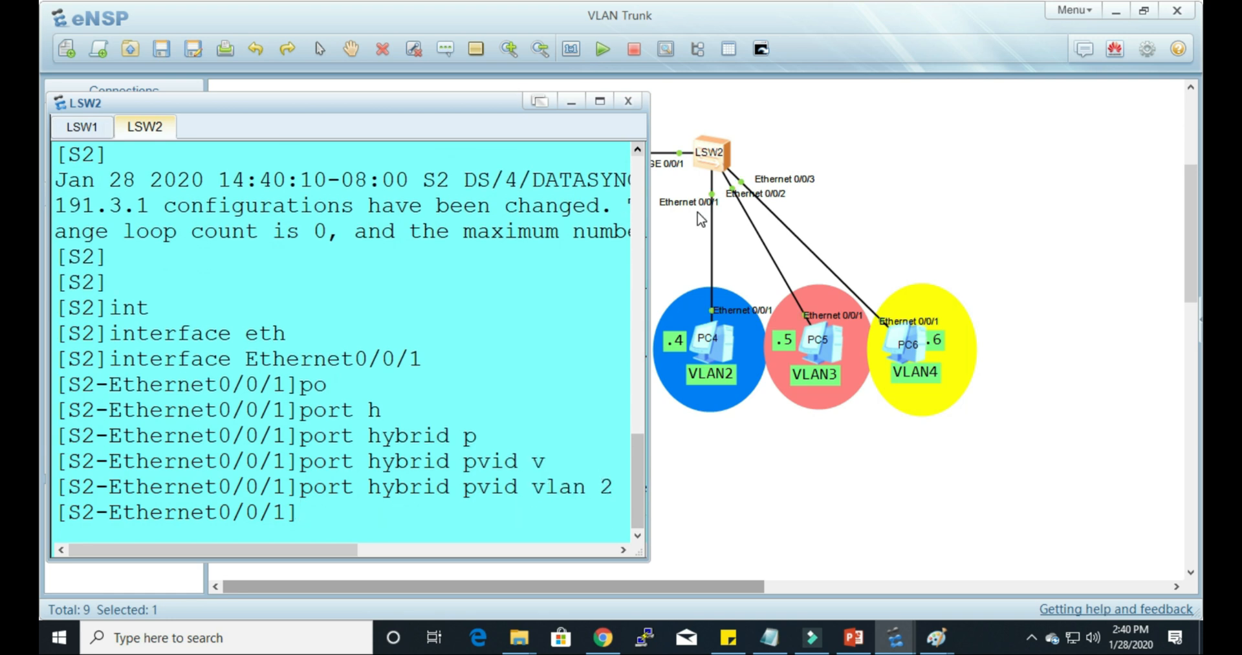
{"action": "type", "text": "switch"}
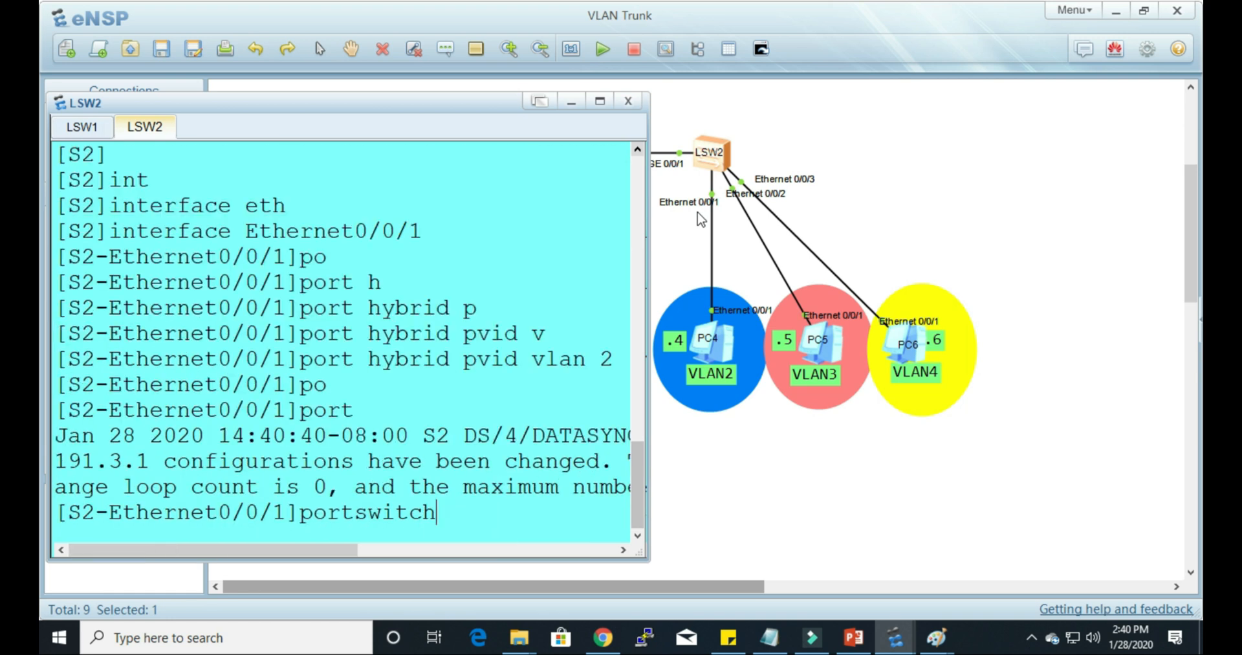
{"action": "key", "text": "BackSpace"}
{"action": "key", "text": "BackSpace"}
{"action": "key", "text": "BackSpace"}
{"action": "key", "text": "BackSpace"}
{"action": "key", "text": "BackSpace"}
{"action": "key", "text": "BackSpace"}
{"action": "key", "text": "BackSpace"}
{"action": "key", "text": "BackSpace"}
{"action": "key", "text": "BackSpace"}
Step: Allow VLAN 2 untagged on S2's Ethernet0/0/1 with port hybrid untagged vlan 2
{"action": "type", "text": "po"}
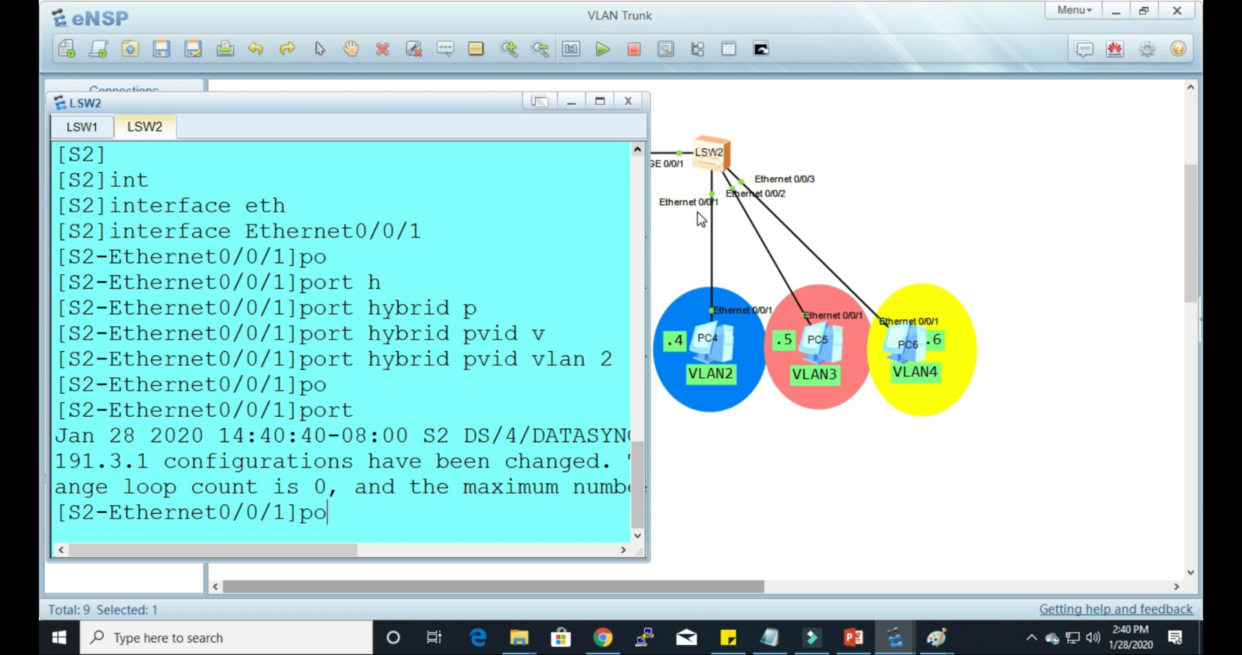
{"action": "key", "text": "Tab"}
{"action": "type", "text": "h"}
{"action": "key", "text": "Tab"}
{"action": "type", "text": "u"}
{"action": "key", "text": "Tab"}
{"action": "type", "text": "v"}
{"action": "key", "text": "Tab"}
{"action": "type", "text": "2"}
{"action": "key", "text": "Return"}
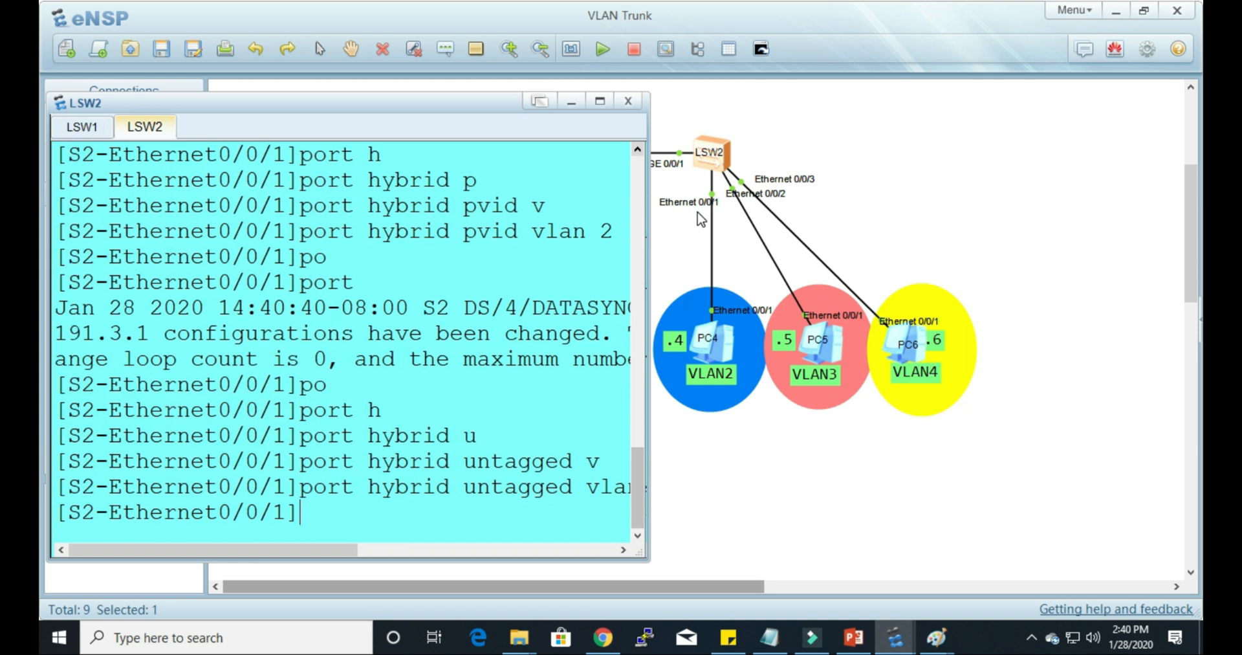
Step: Quit the Ethernet0/0/1 view and enter interface view for Ethernet0/0/2 on S2
{"action": "type", "text": "q"}
{"action": "key", "text": "Return"}
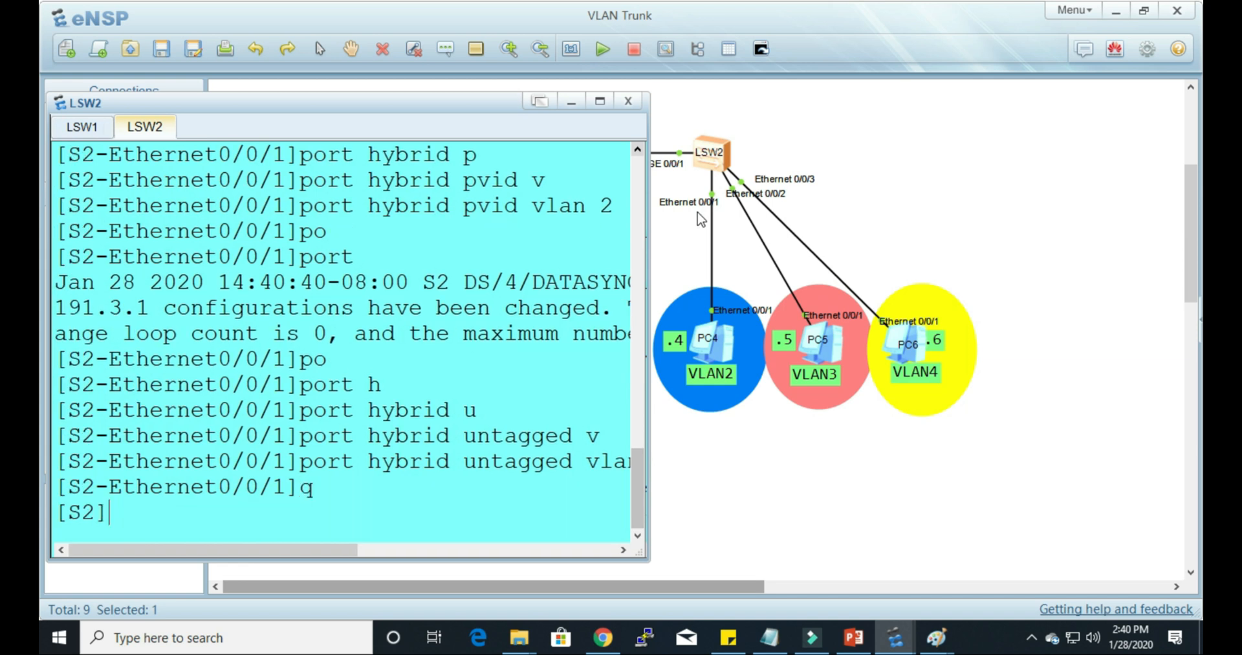
{"action": "type", "text": "n"}
{"action": "key", "text": "Tab"}
{"action": "type", "text": "eth"}
{"action": "key", "text": "Tab"}
{"action": "type", "text": "0/0/"}
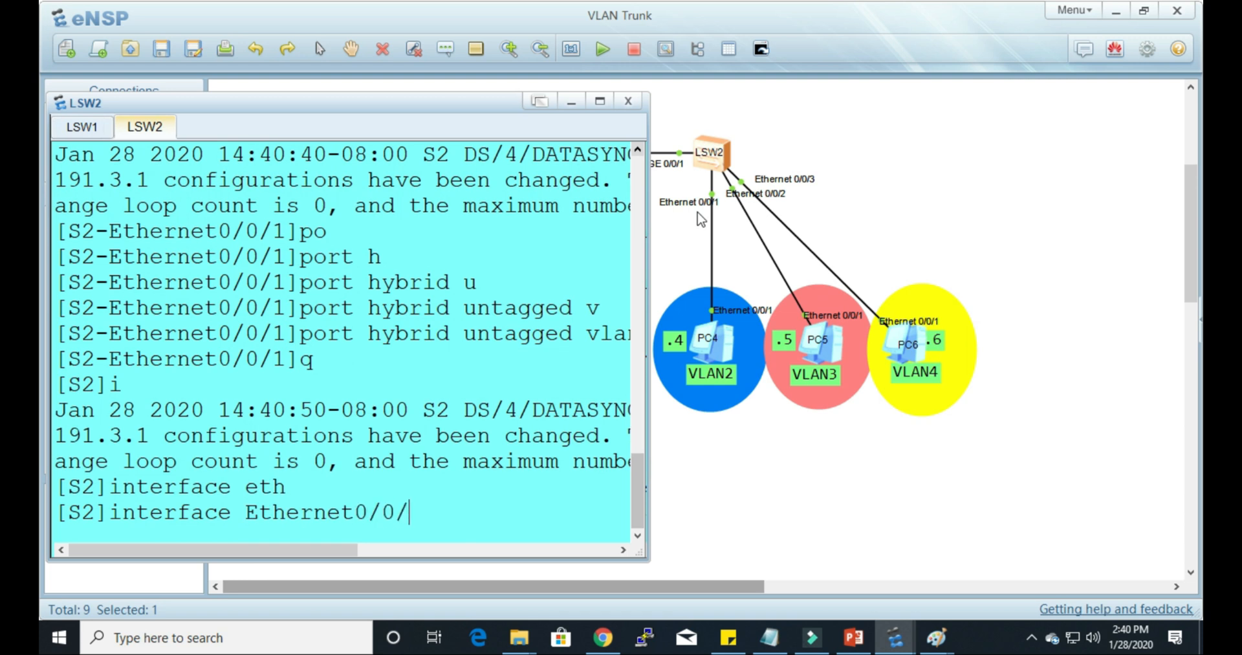
{"action": "type", "text": "2"}
{"action": "key", "text": "Return"}
Step: Set the hybrid PVID of S2's Ethernet0/0/2 to VLAN 3 with port hybrid pvid vlan 3
{"action": "type", "text": "po"}
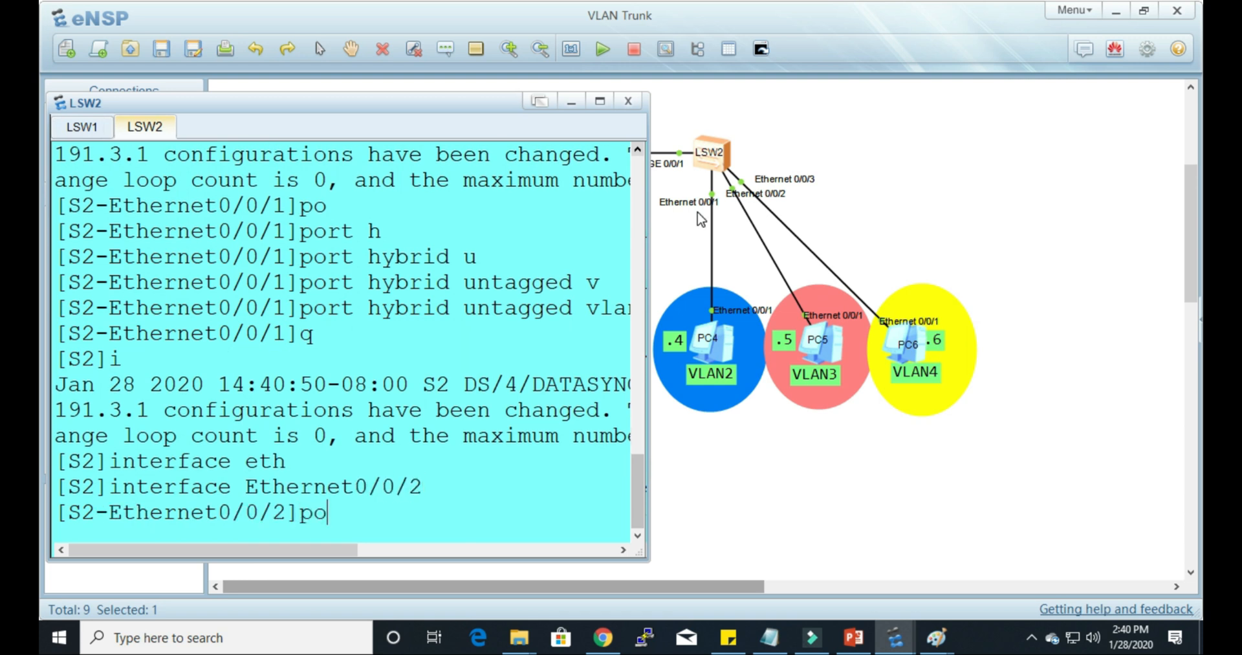
{"action": "key", "text": "Tab"}
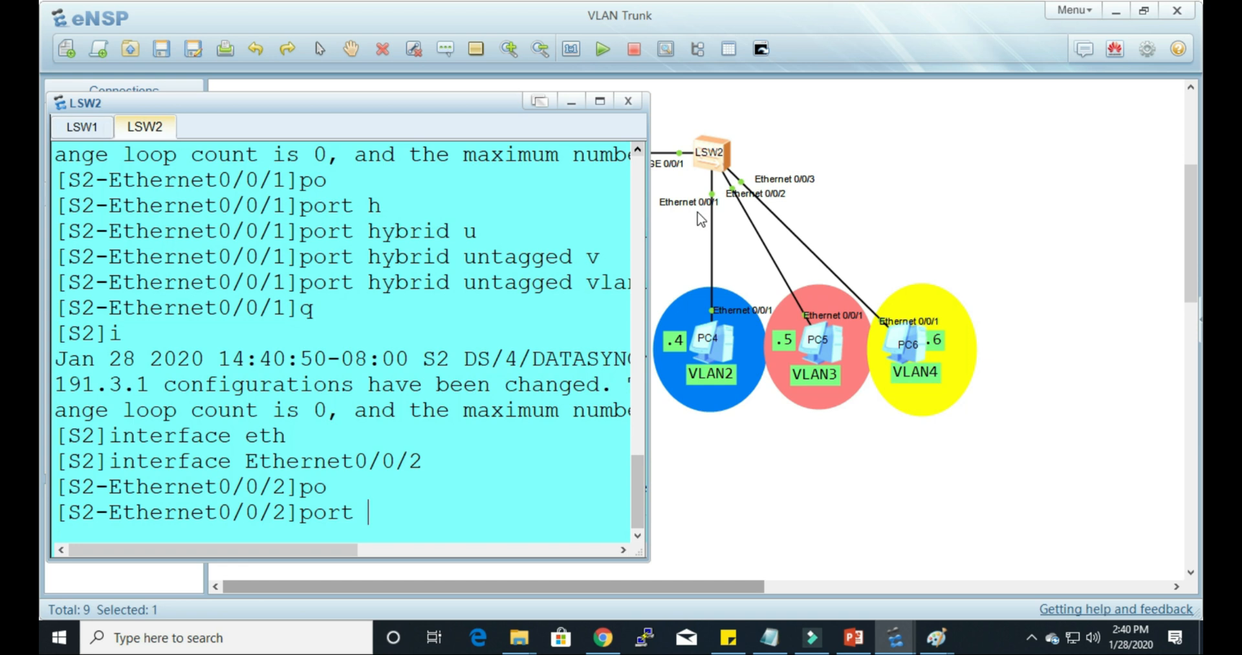
{"action": "type", "text": "h"}
{"action": "key", "text": "Tab"}
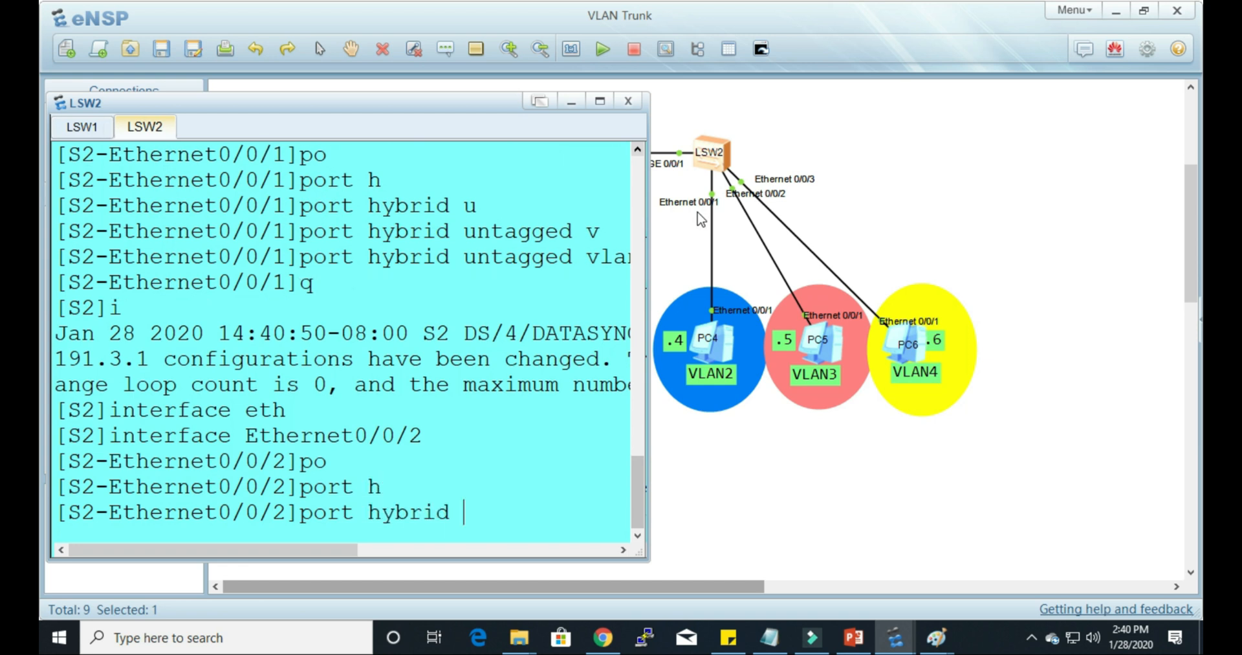
{"action": "type", "text": "p"}
{"action": "key", "text": "Tab"}
{"action": "type", "text": "v"}
{"action": "key", "text": "Tab"}
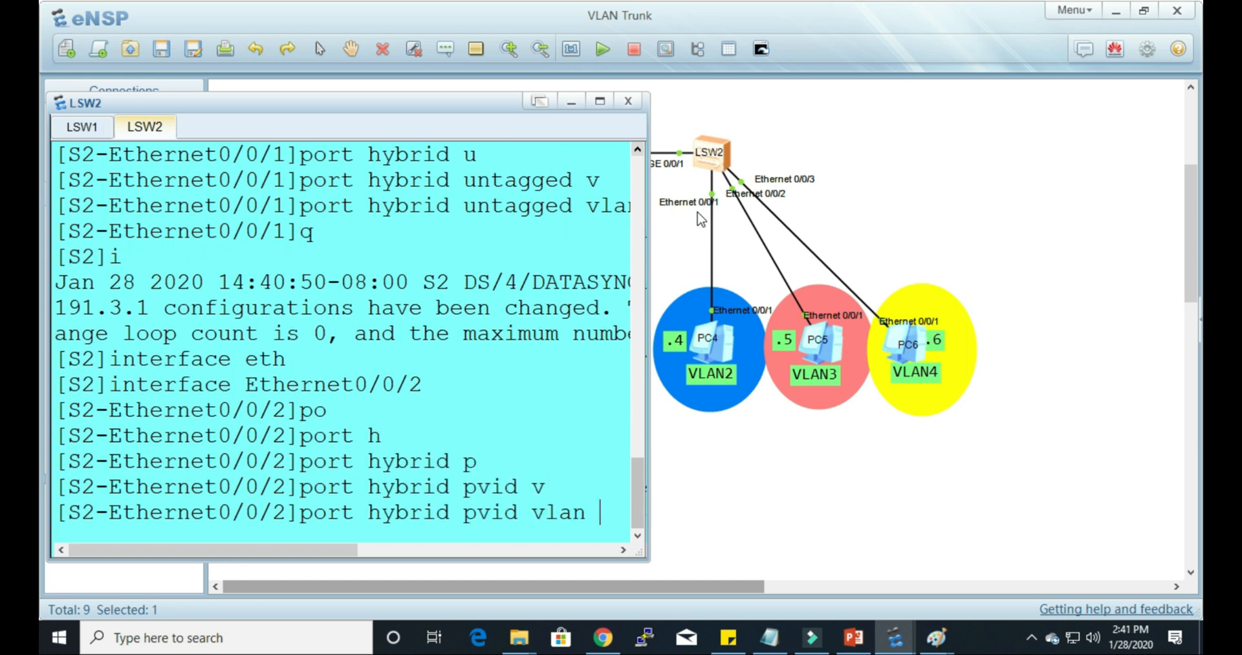
{"action": "type", "text": "3"}
{"action": "key", "text": "Return"}
Step: Allow VLAN 3 untagged on S2's Ethernet0/0/2 with port hybrid untagged vlan 3
{"action": "type", "text": "po"}
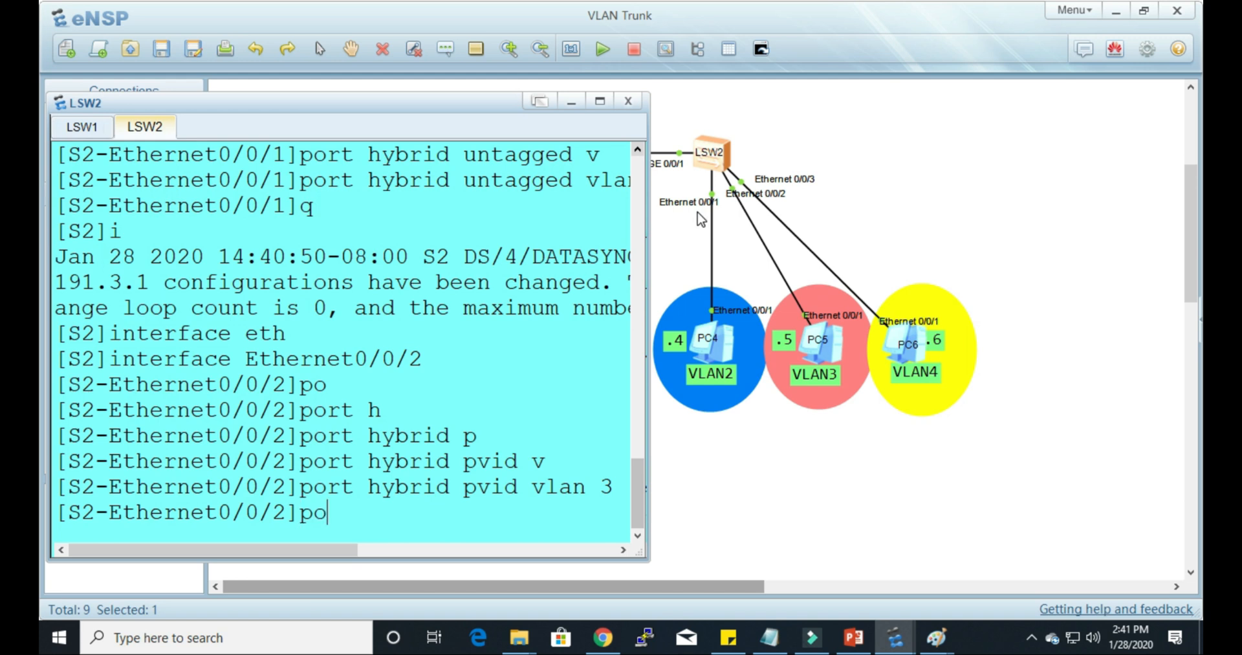
{"action": "key", "text": "Tab"}
{"action": "type", "text": "h"}
{"action": "key", "text": "Tab"}
{"action": "type", "text": "u"}
{"action": "key", "text": "Tab"}
{"action": "type", "text": "v"}
{"action": "key", "text": "Tab"}
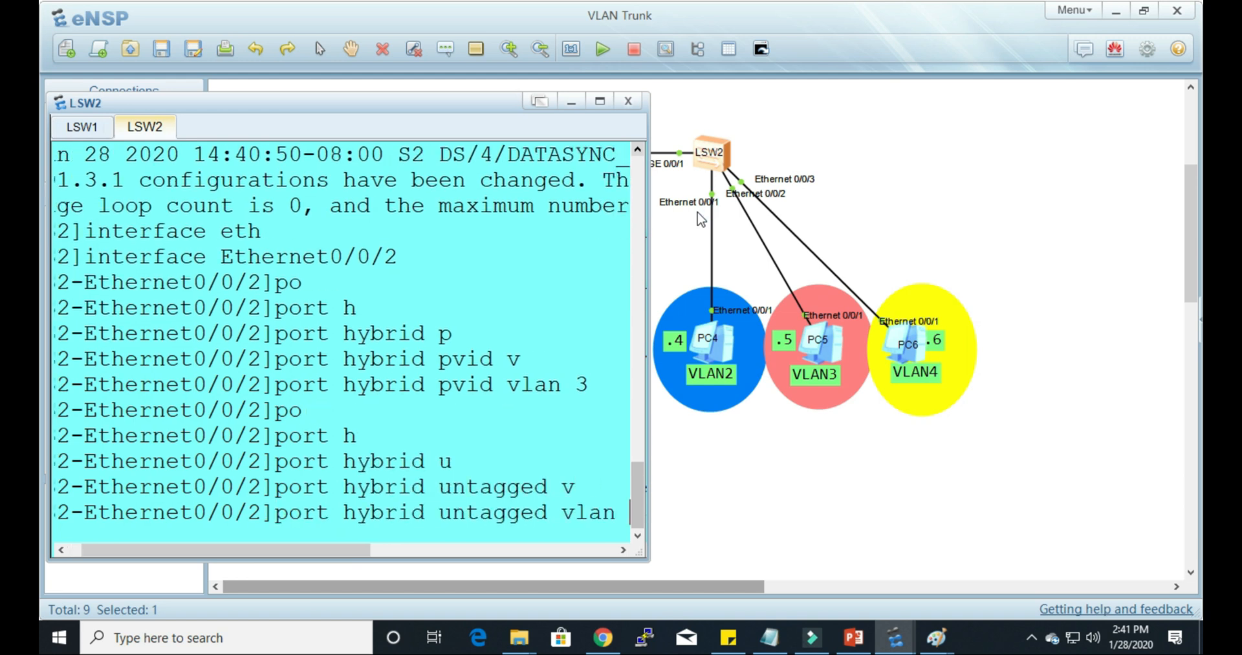
{"action": "type", "text": "3"}
{"action": "key", "text": "Return"}
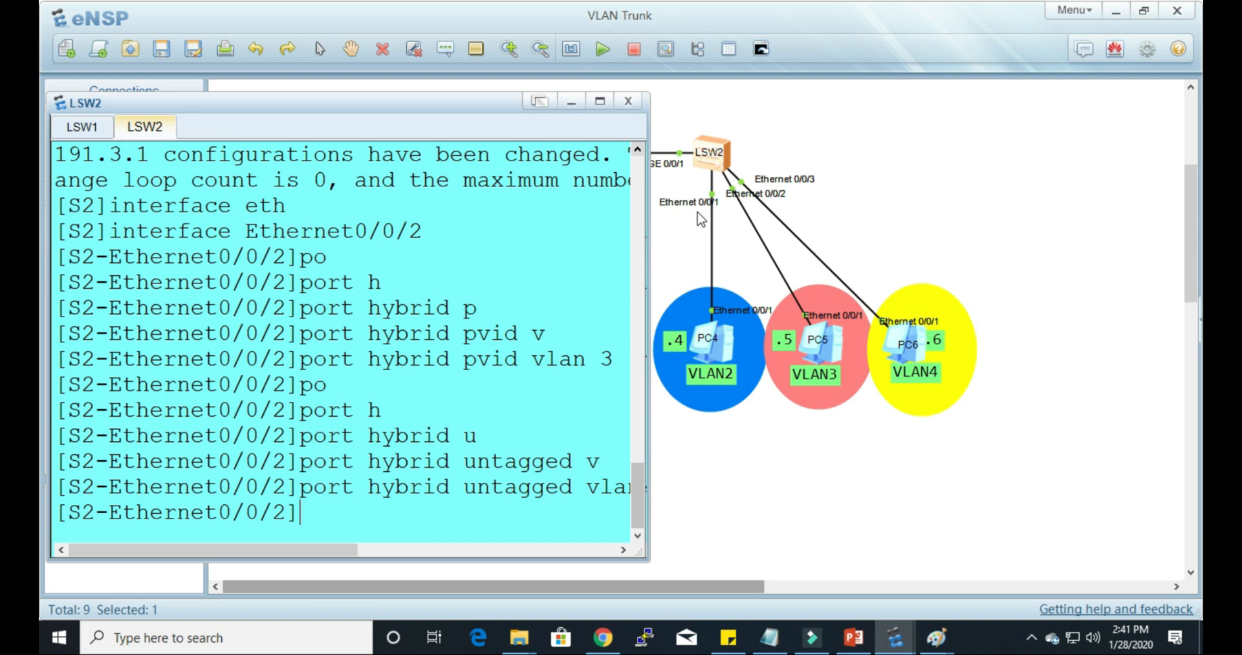
Step: Quit the Ethernet0/0/2 view and enter interface view for Ethernet0/0/3 on S2
{"action": "type", "text": "q"}
{"action": "key", "text": "Return"}
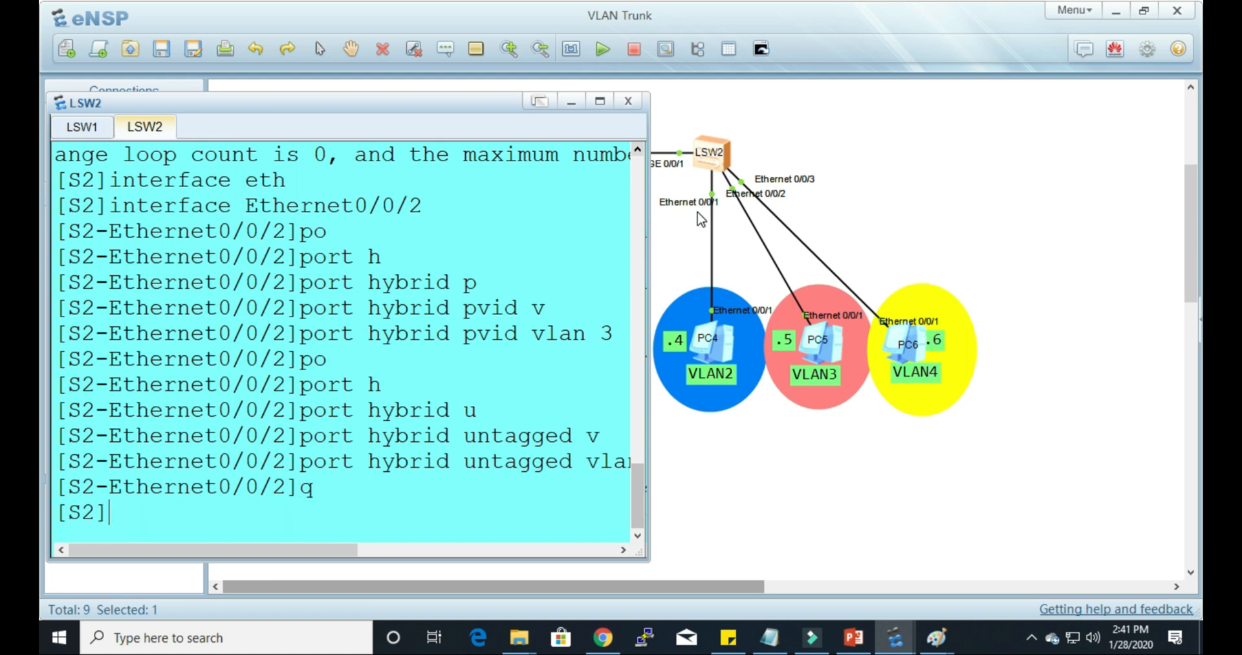
{"action": "type", "text": "int"}
{"action": "key", "text": "Tab"}
{"action": "type", "text": "eth"}
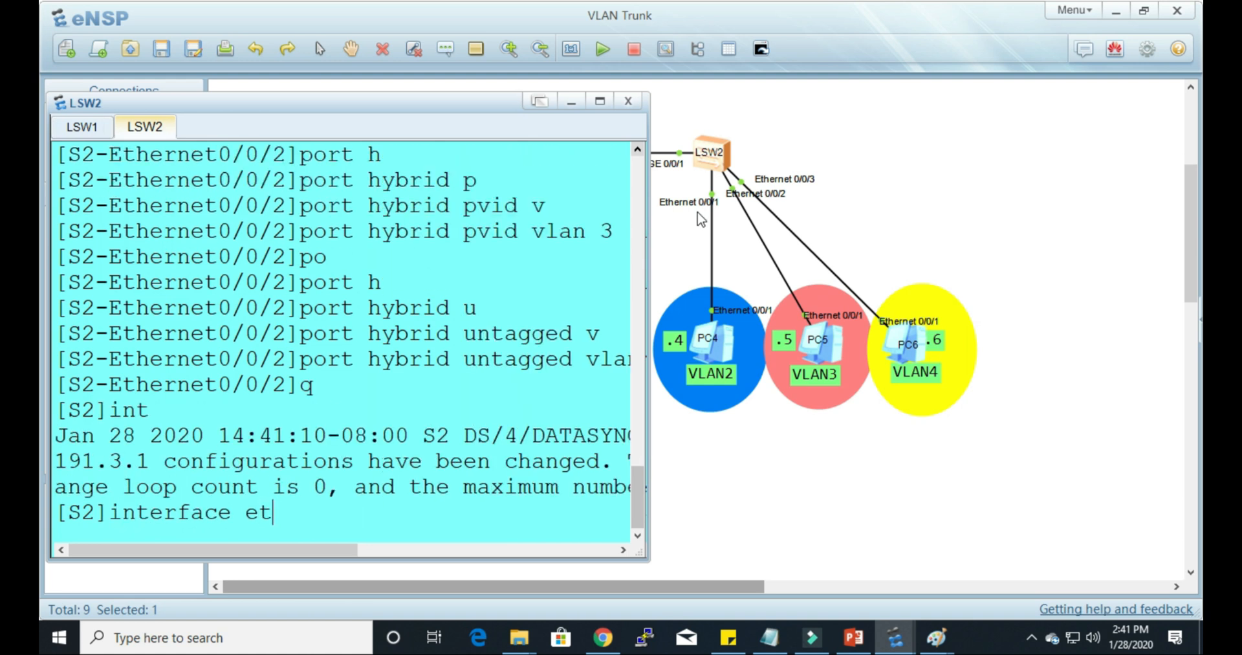
{"action": "key", "text": "Tab"}
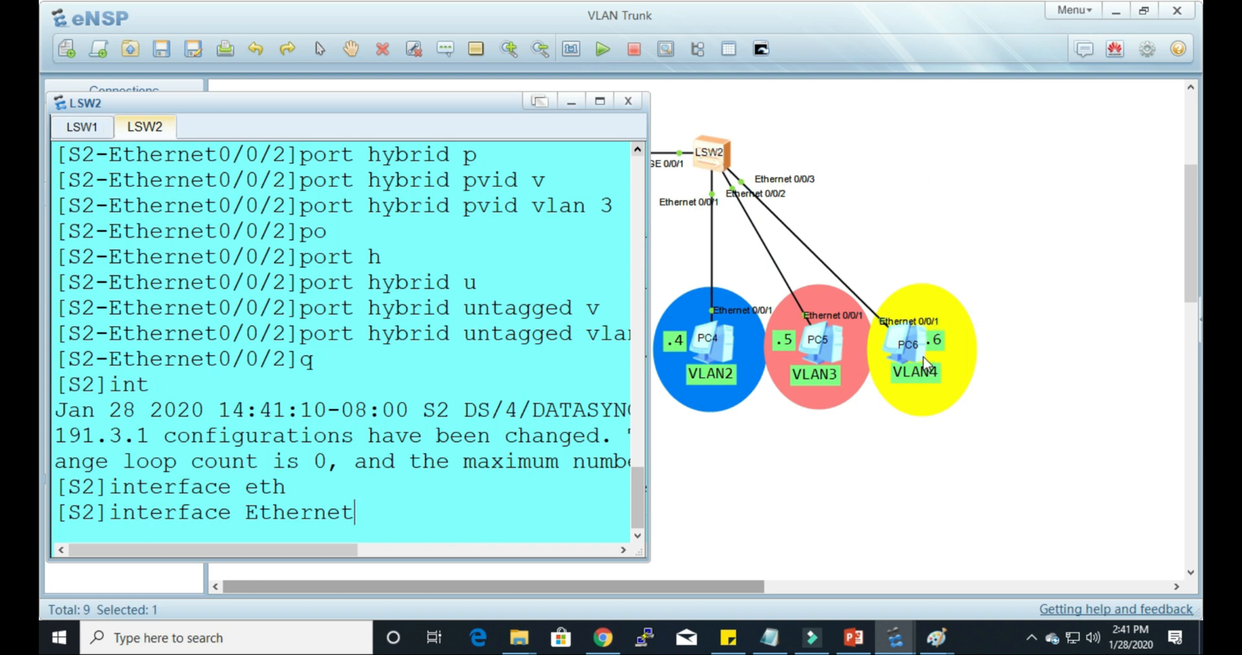
{"action": "type", "text": "0/0/3"}
{"action": "key", "text": "Return"}
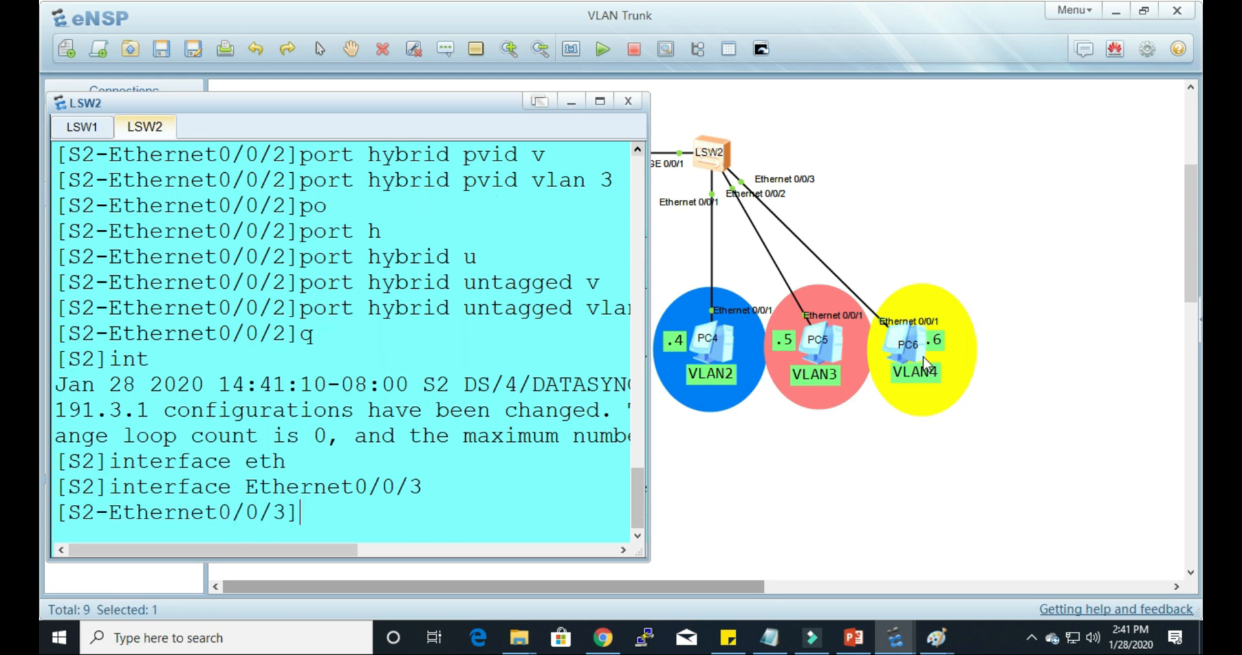
Step: Set the hybrid PVID of S2's Ethernet0/0/3 to VLAN 4 with port hybrid pvid vlan 4
{"action": "type", "text": "po"}
{"action": "key", "text": "Tab"}
{"action": "type", "text": "h"}
{"action": "key", "text": "Tab"}
{"action": "type", "text": "p"}
{"action": "key", "text": "Tab"}
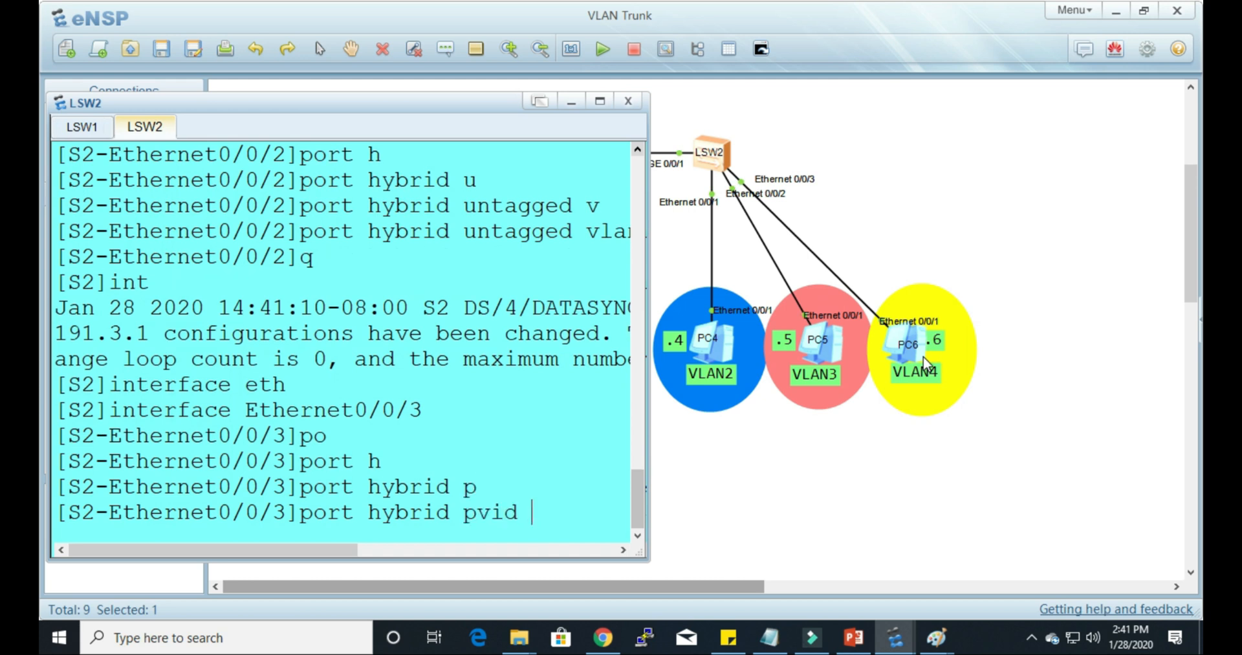
{"action": "type", "text": "v"}
{"action": "key", "text": "Tab"}
{"action": "type", "text": "4"}
{"action": "key", "text": "Return"}
Step: Allow VLAN 4 untagged on S2's Ethernet0/0/3 with port hybrid untagged vlan 4
{"action": "type", "text": "p"}
{"action": "key", "text": "Tab"}
{"action": "type", "text": "h"}
{"action": "key", "text": "Tab"}
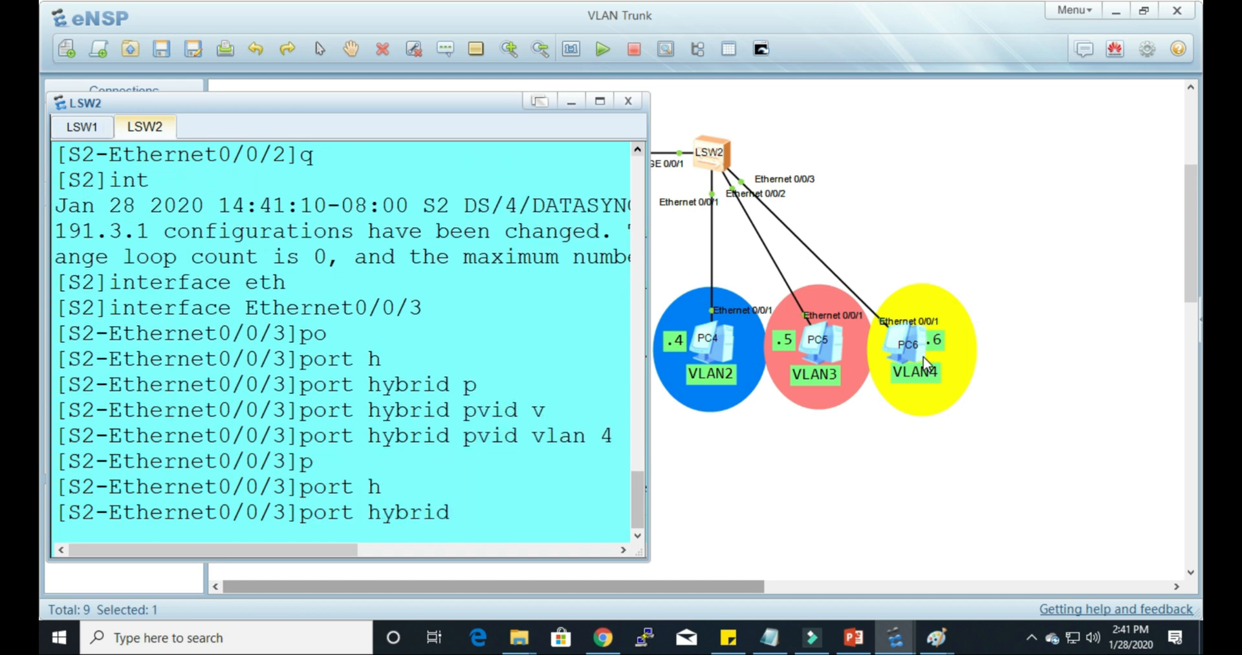
{"action": "type", "text": "u"}
{"action": "key", "text": "Tab"}
{"action": "type", "text": "v"}
{"action": "key", "text": "Tab"}
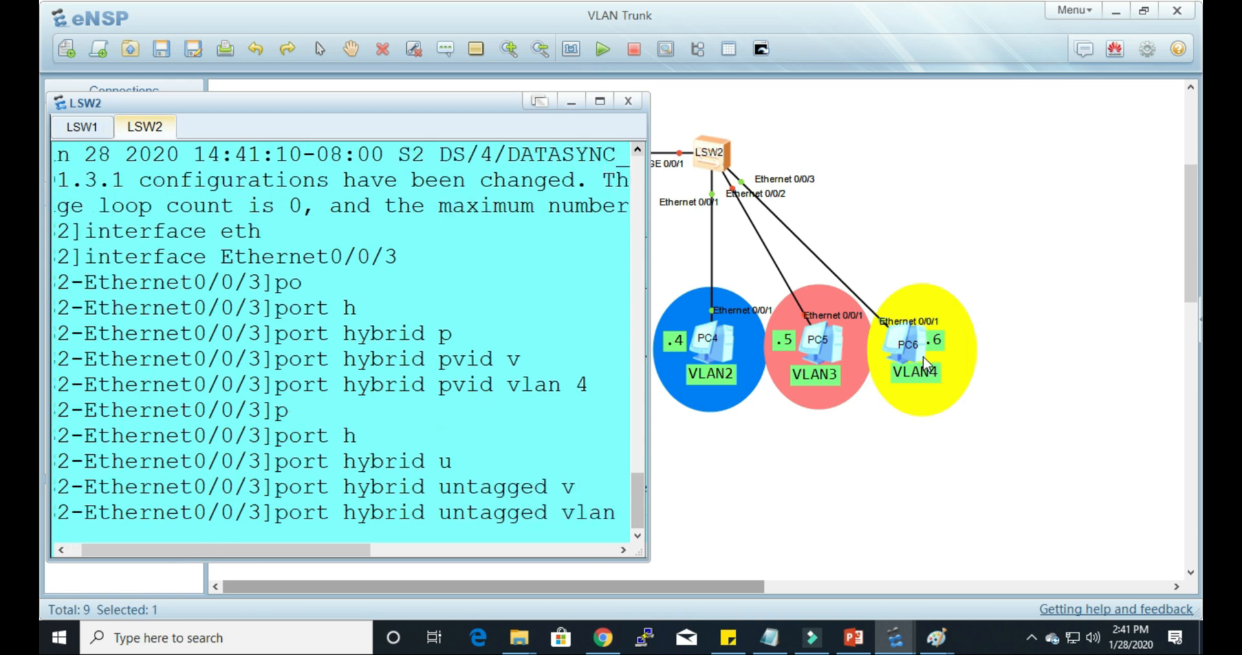
{"action": "type", "text": "4"}
{"action": "key", "text": "Return"}
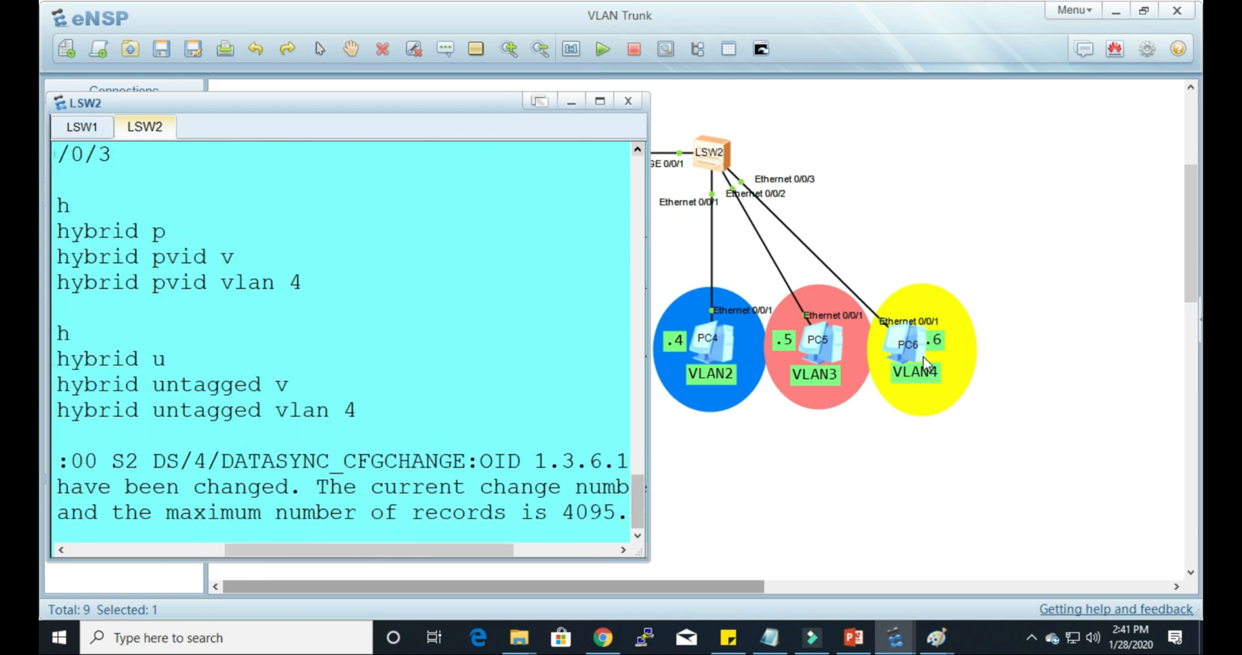
{"action": "key", "text": "Return"}
{"action": "key", "text": "Return"}
{"action": "key", "text": "Return"}
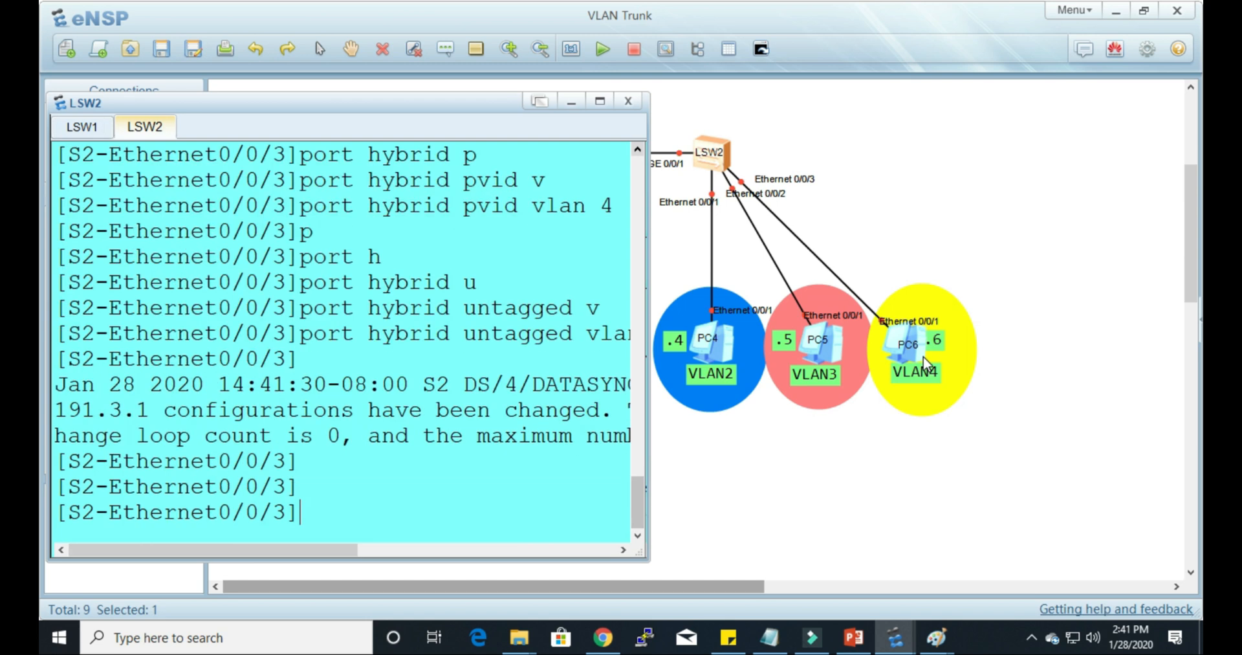
Step: Switch to the LSW1 console and quit the Ethernet0/0/3 view on S1
{"action": "left_click_drag", "start_coordinate": [482, 107], "coordinate": [967, 457]}
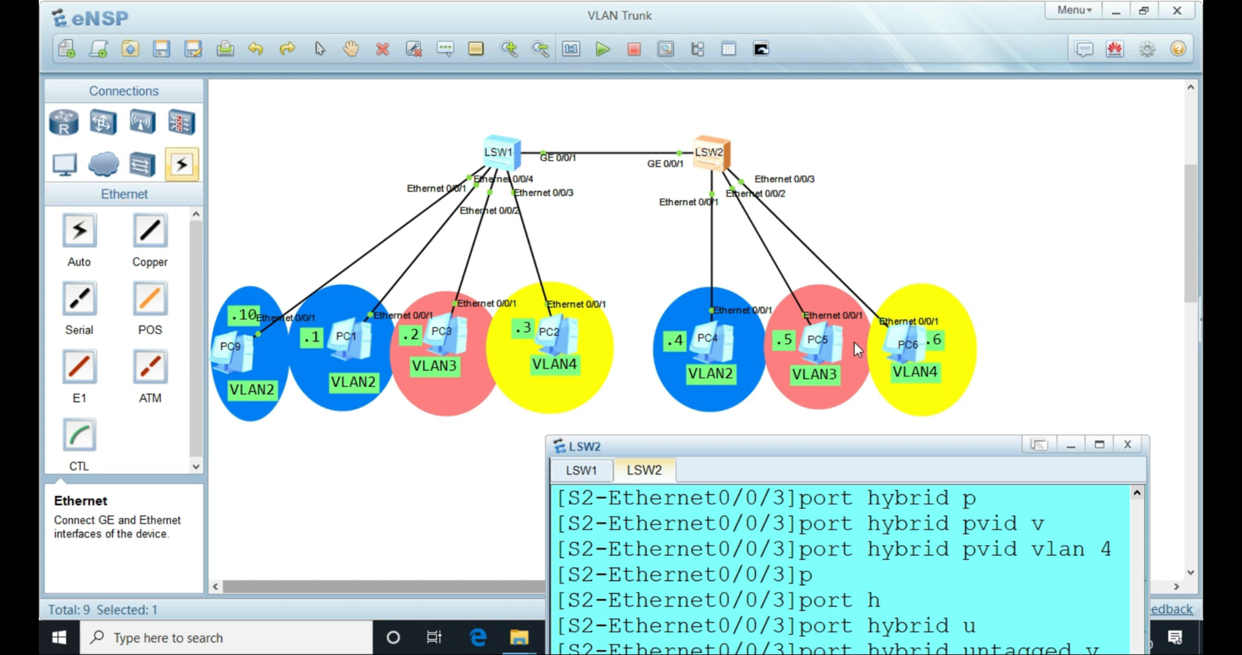
{"action": "left_click_drag", "start_coordinate": [870, 449], "coordinate": [969, 154]}
{"action": "left_click", "coordinate": [737, 175]}
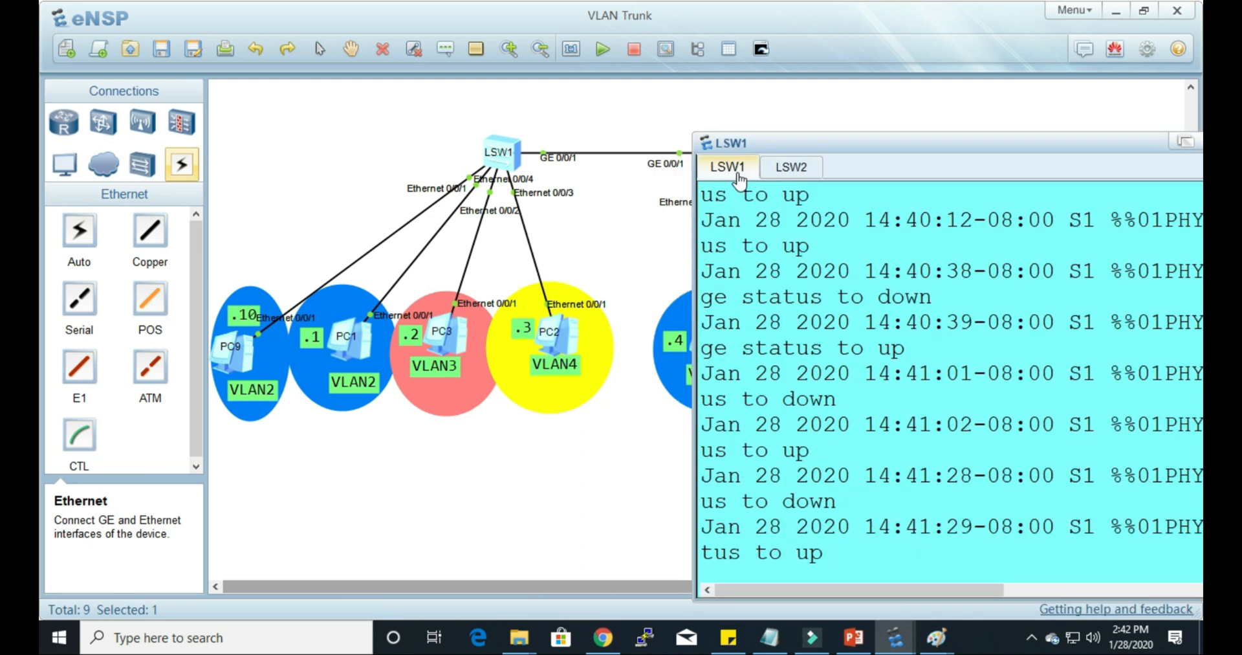
{"action": "key", "text": "Return"}
{"action": "key", "text": "Return"}
{"action": "key", "text": "Return"}
{"action": "type", "text": "q"}
{"action": "key", "text": "Return"}
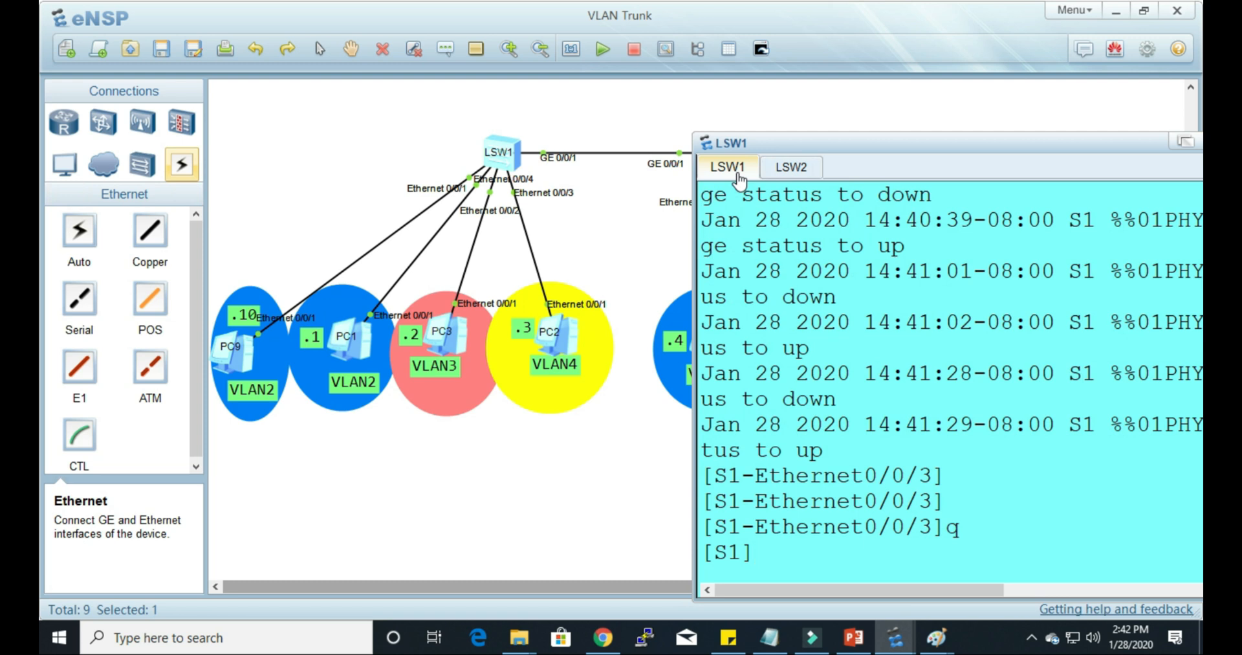
Step: Enter interface view for GigabitEthernet 0/0/1, the link towards LSW2, on S1
{"action": "type", "text": "int"}
{"action": "key", "text": "Tab"}
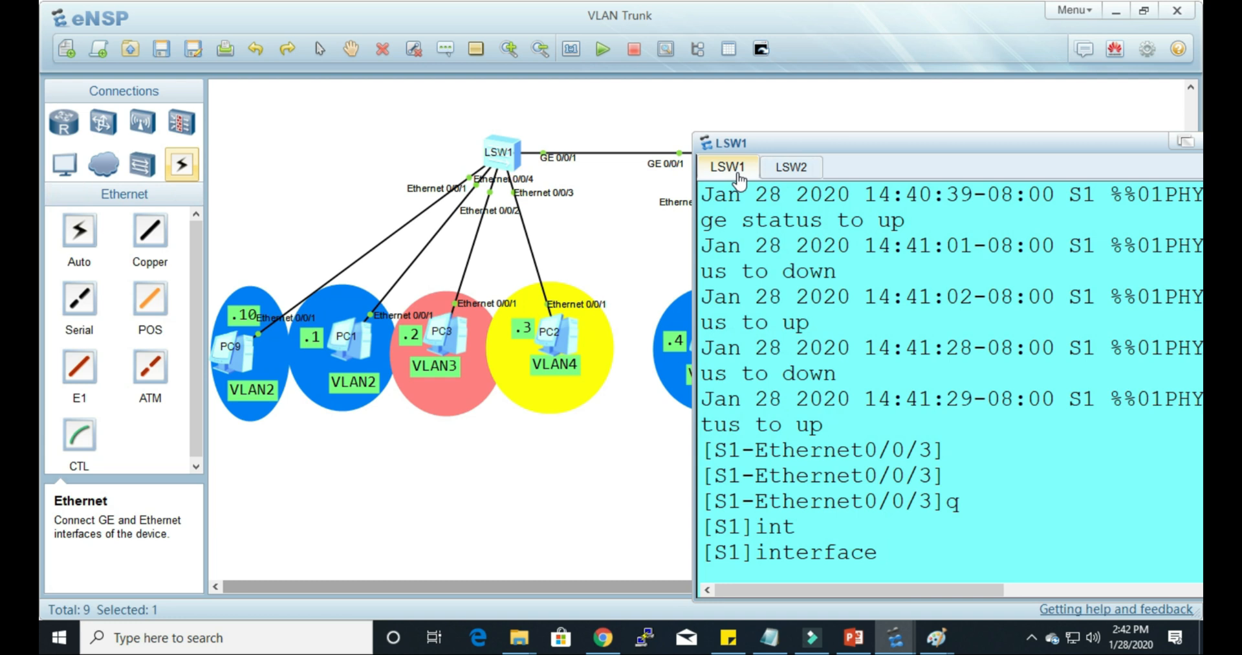
{"action": "type", "text": "gi"}
{"action": "key", "text": "Tab"}
{"action": "type", "text": "0/0/1"}
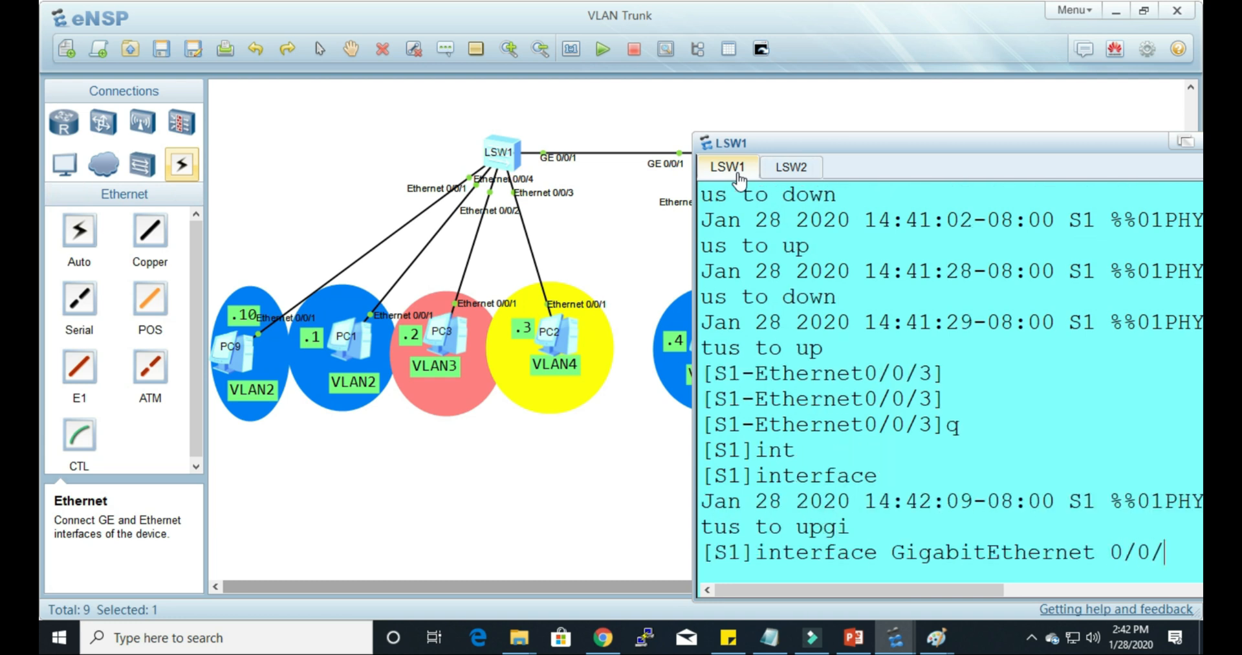
{"action": "key", "text": "Return"}
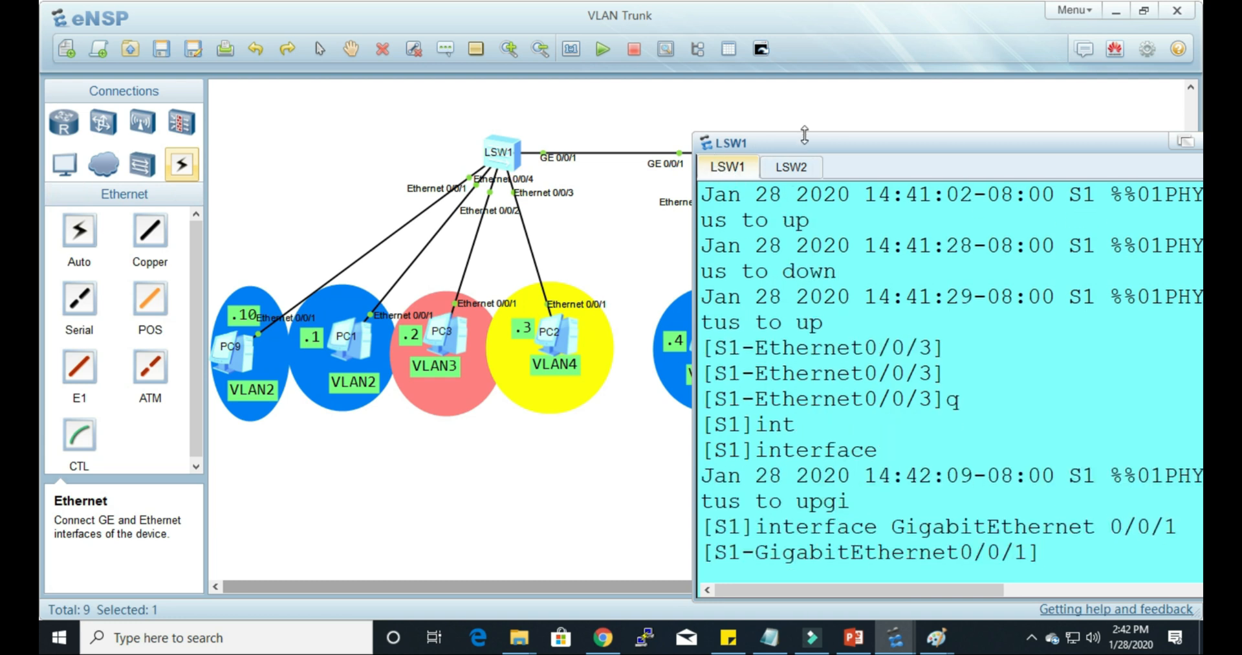
{"action": "left_click_drag", "start_coordinate": [810, 143], "coordinate": [788, 134]}
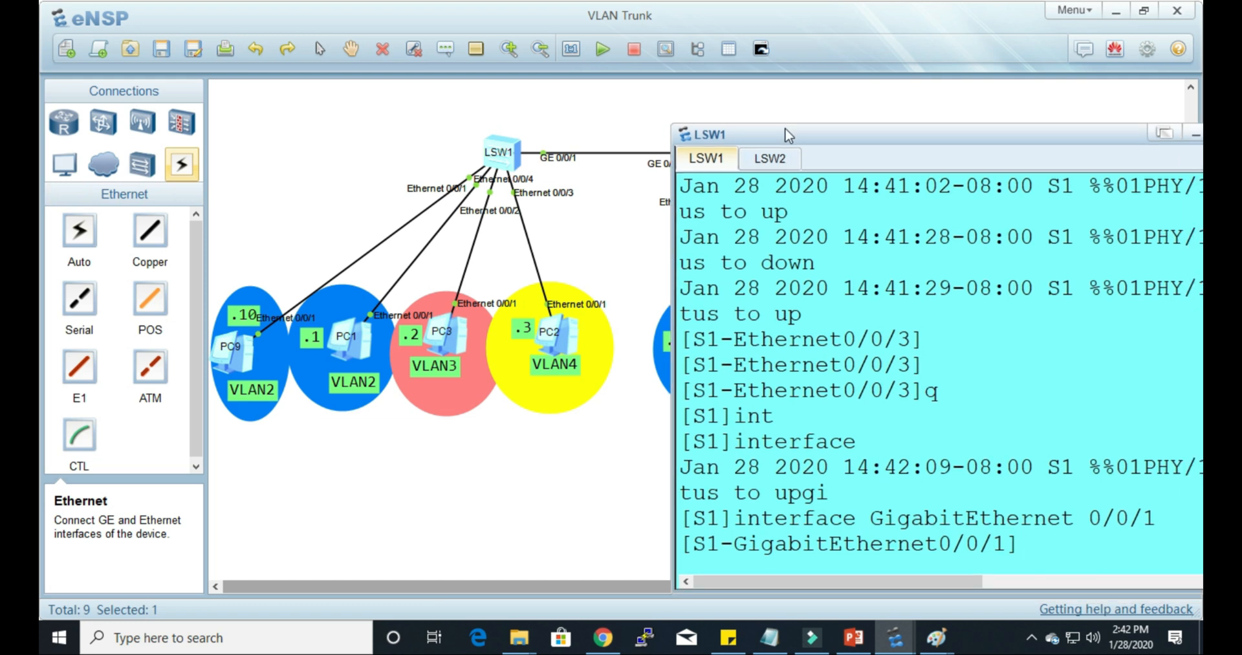
Step: Set the link type of S1's GigabitEthernet0/0/1 to hybrid with port link-type hybrid
{"action": "key", "text": "Return"}
{"action": "type", "text": "p"}
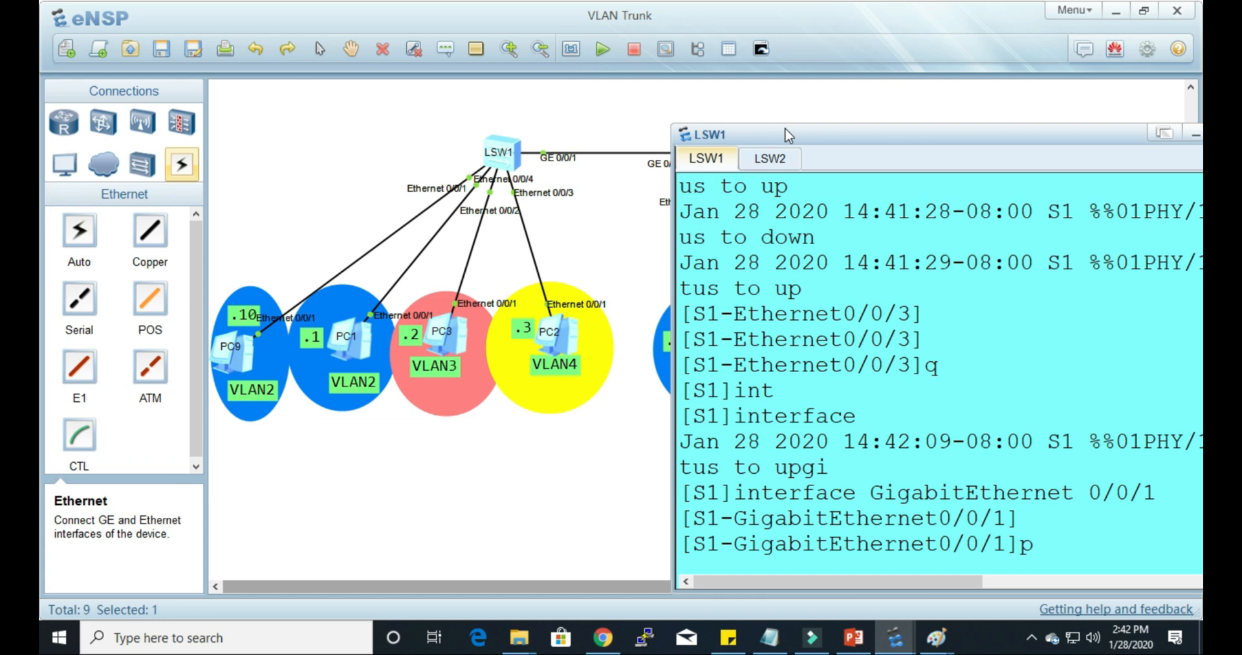
{"action": "type", "text": "o"}
{"action": "key", "text": "Tab"}
{"action": "type", "text": "li"}
{"action": "key", "text": "Tab"}
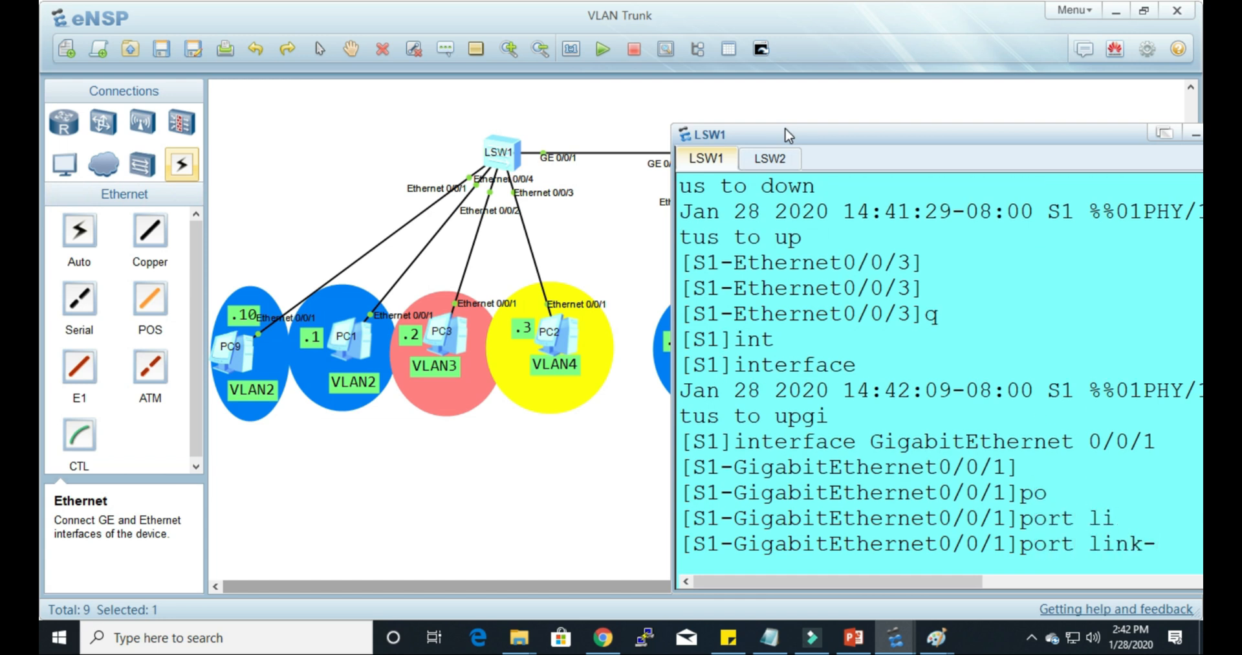
{"action": "type", "text": "t"}
{"action": "key", "text": "Tab"}
{"action": "type", "text": "h"}
{"action": "key", "text": "Tab"}
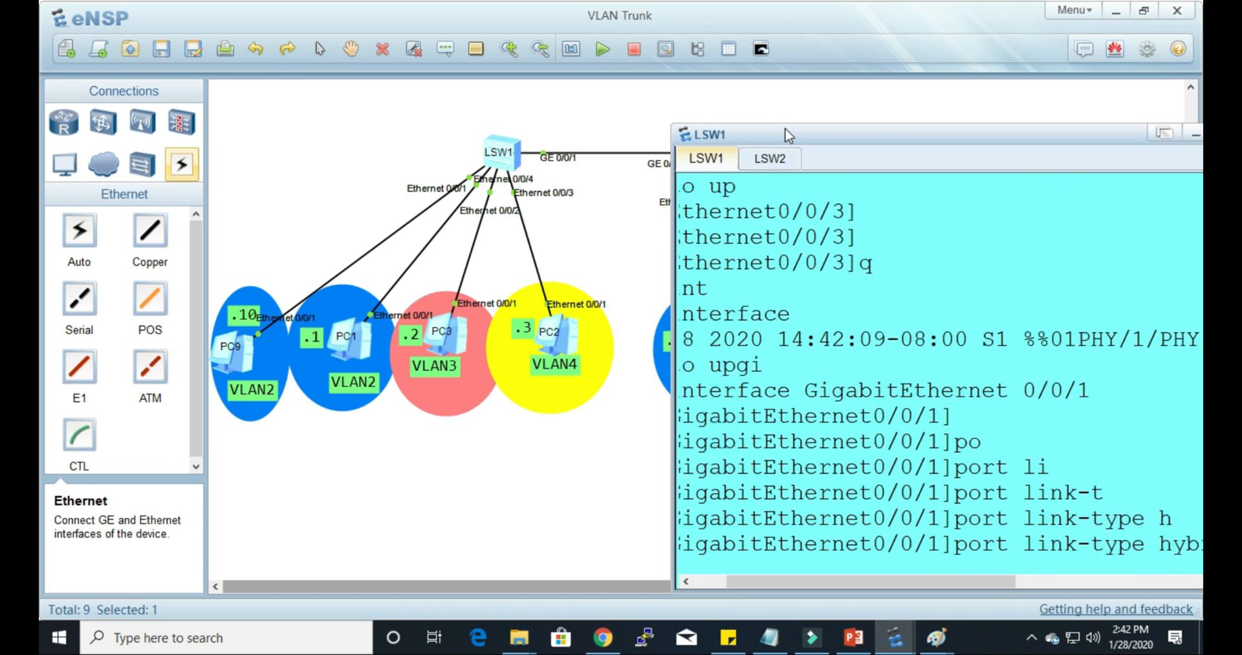
{"action": "key", "text": "Return"}
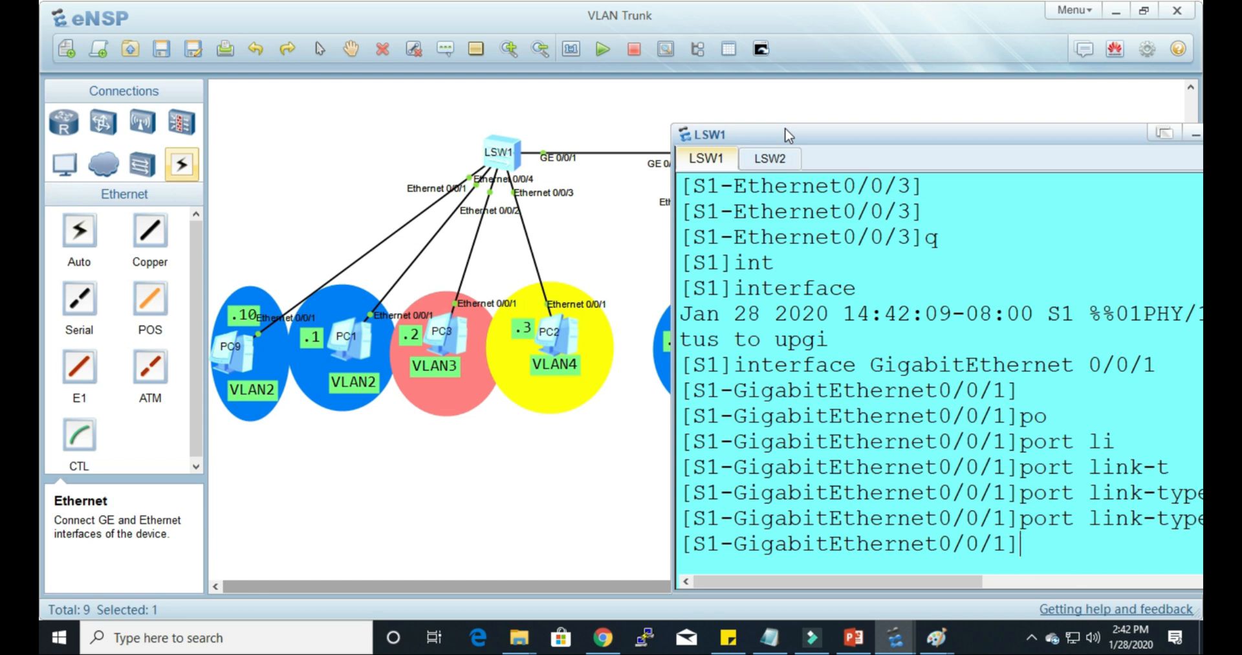
Step: Start the port hybrid command on S1's GigabitEthernet0/0/1 and list its options, checking tagged and untagged
{"action": "type", "text": "po"}
{"action": "key", "text": "Tab"}
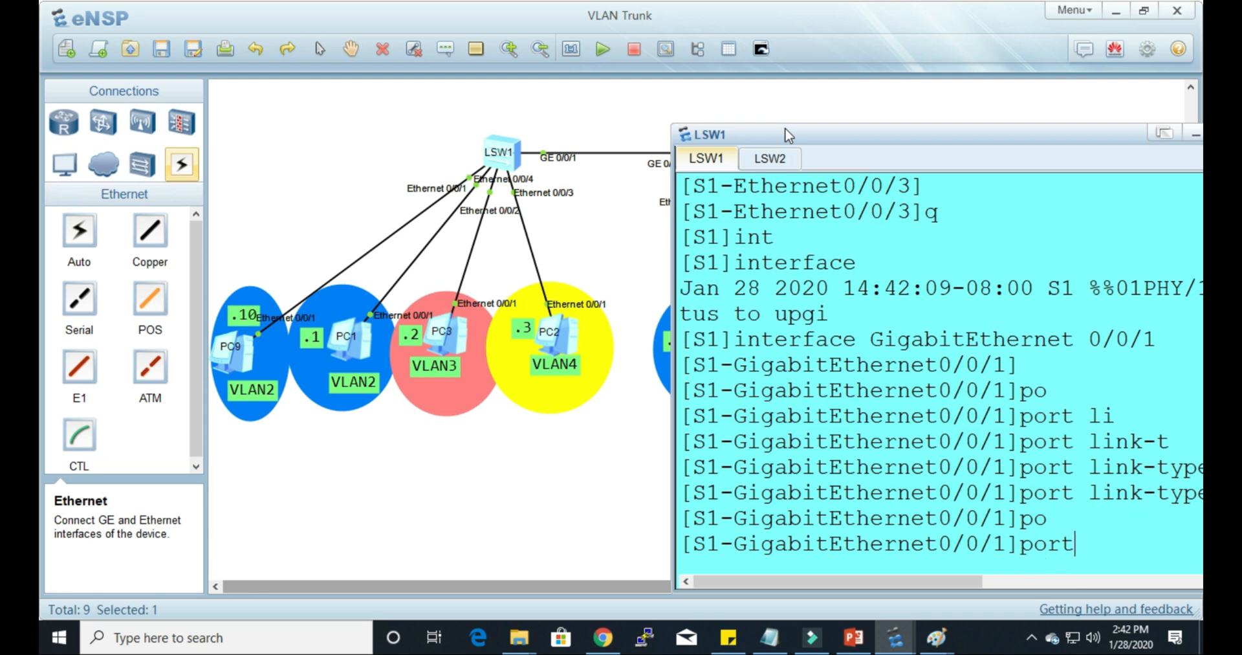
{"action": "type", "text": "h"}
{"action": "key", "text": "Tab"}
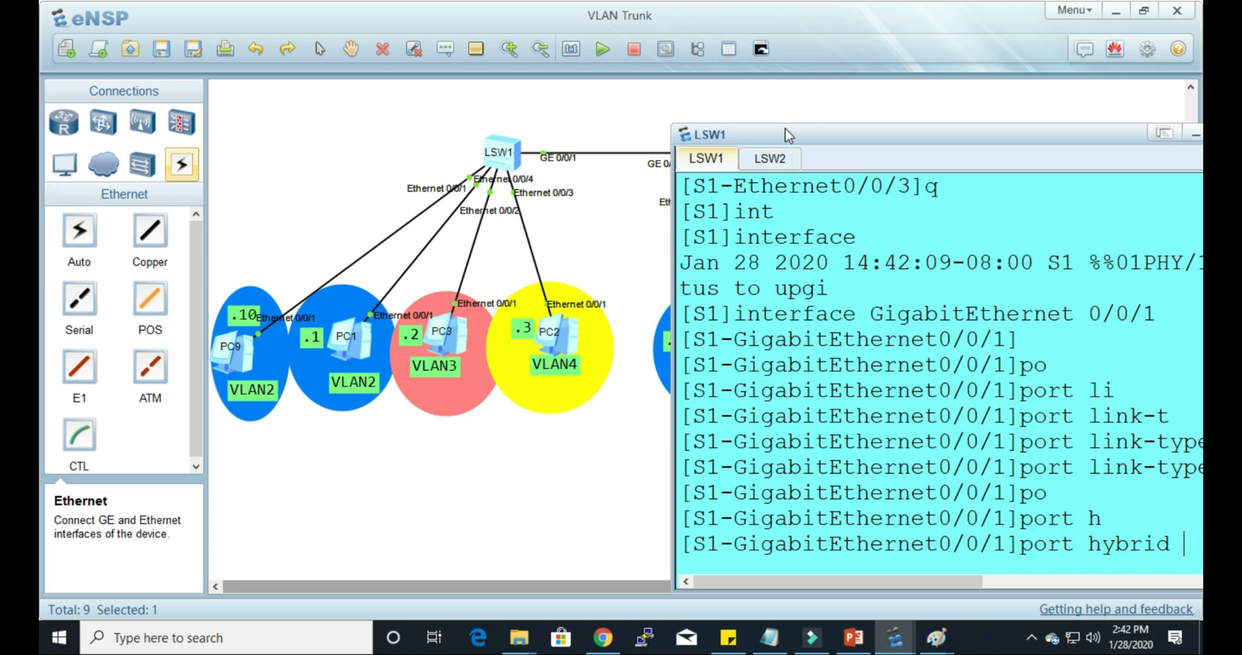
{"action": "type", "text": "?"}
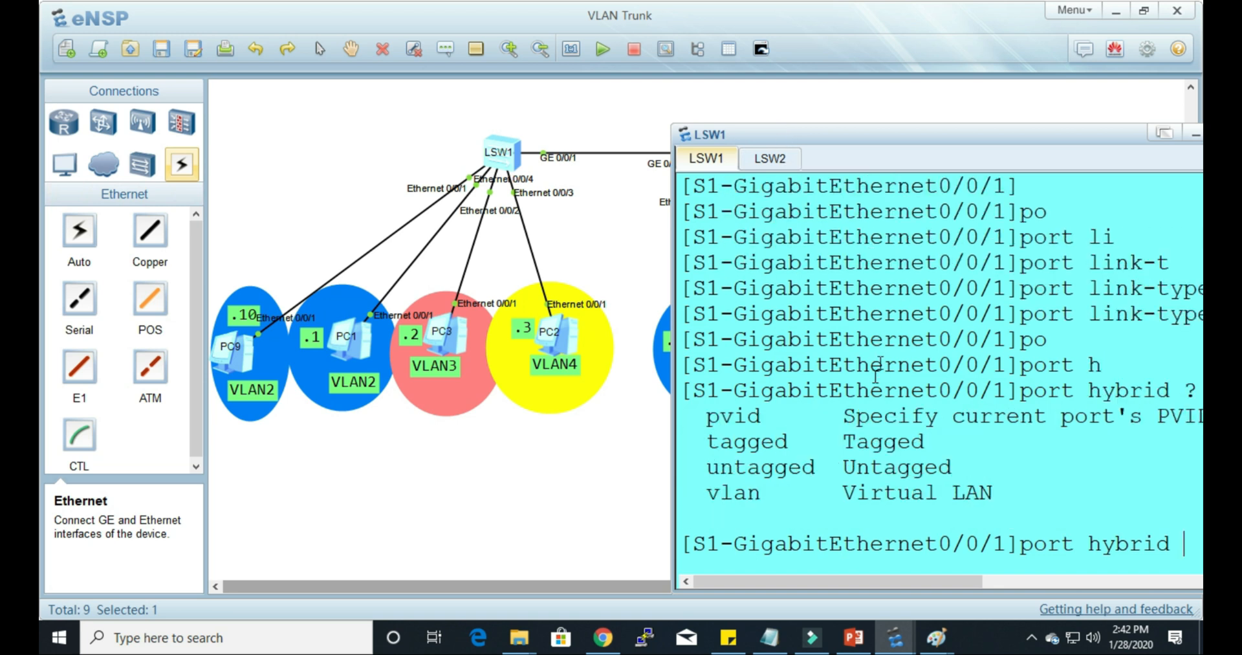
{"action": "left_click_drag", "start_coordinate": [707, 441], "coordinate": [997, 467]}
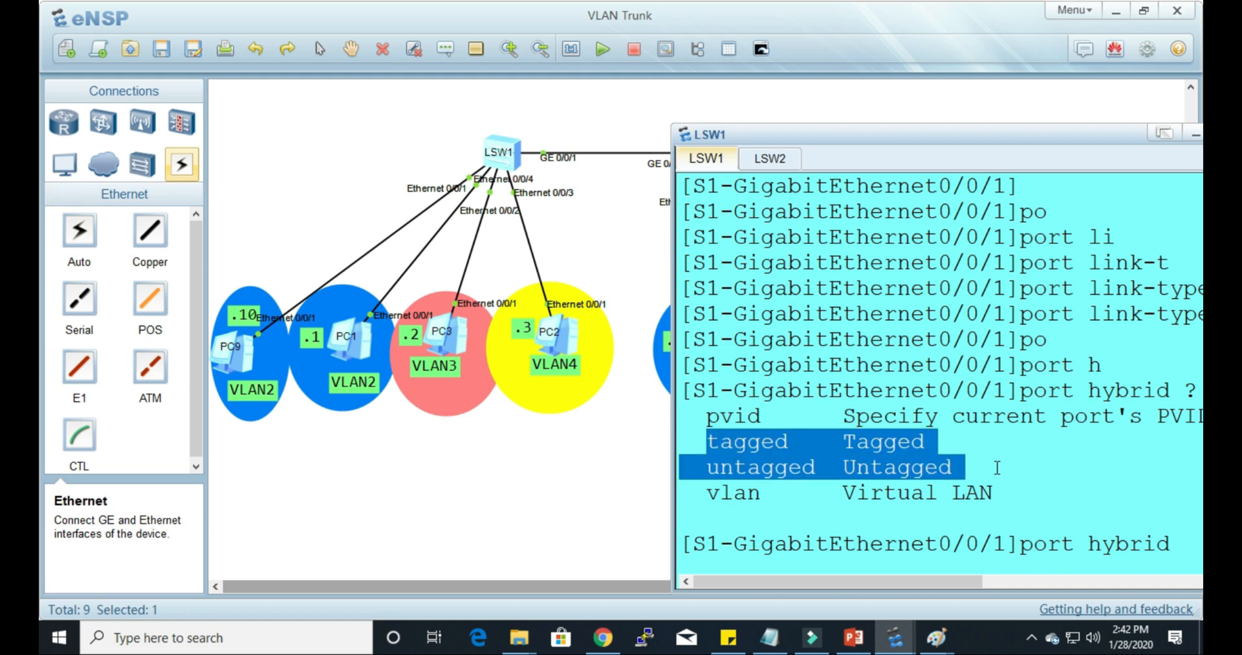
{"action": "left_click", "coordinate": [1006, 460]}
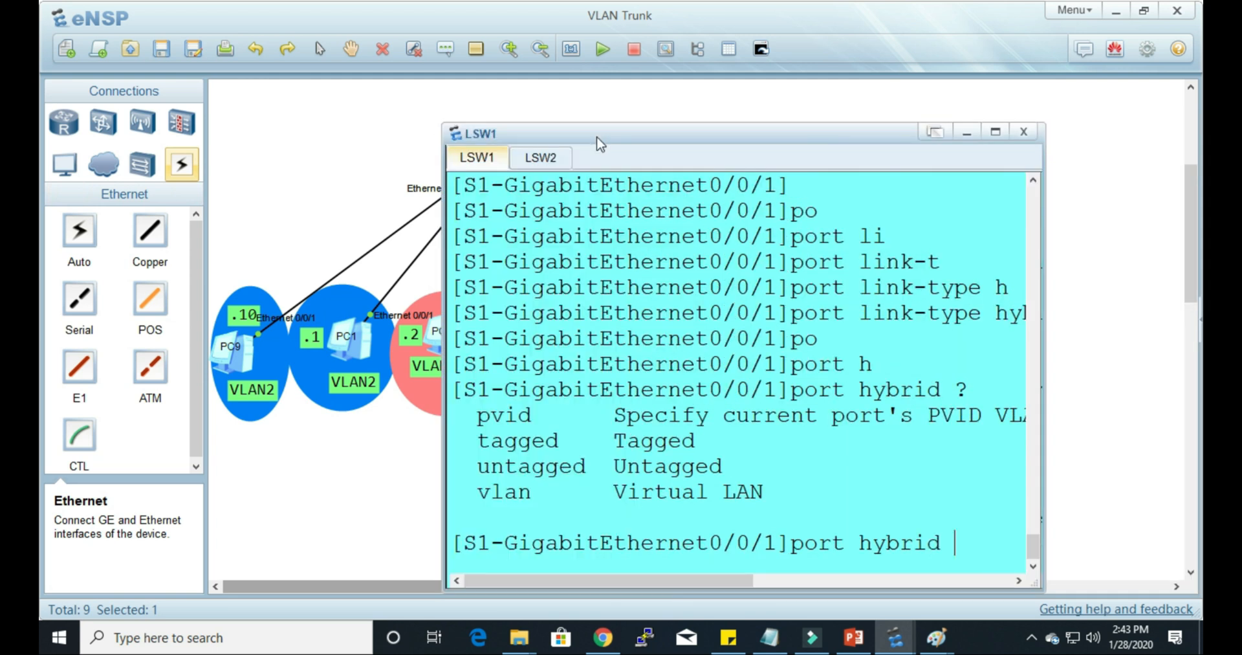
Step: Allow VLANs 2, 3 and 4 tagged on S1's GigabitEthernet0/0/1 with port hybrid tagged vlan 2 3 4
{"action": "type", "text": "t"}
{"action": "key", "text": "Tab"}
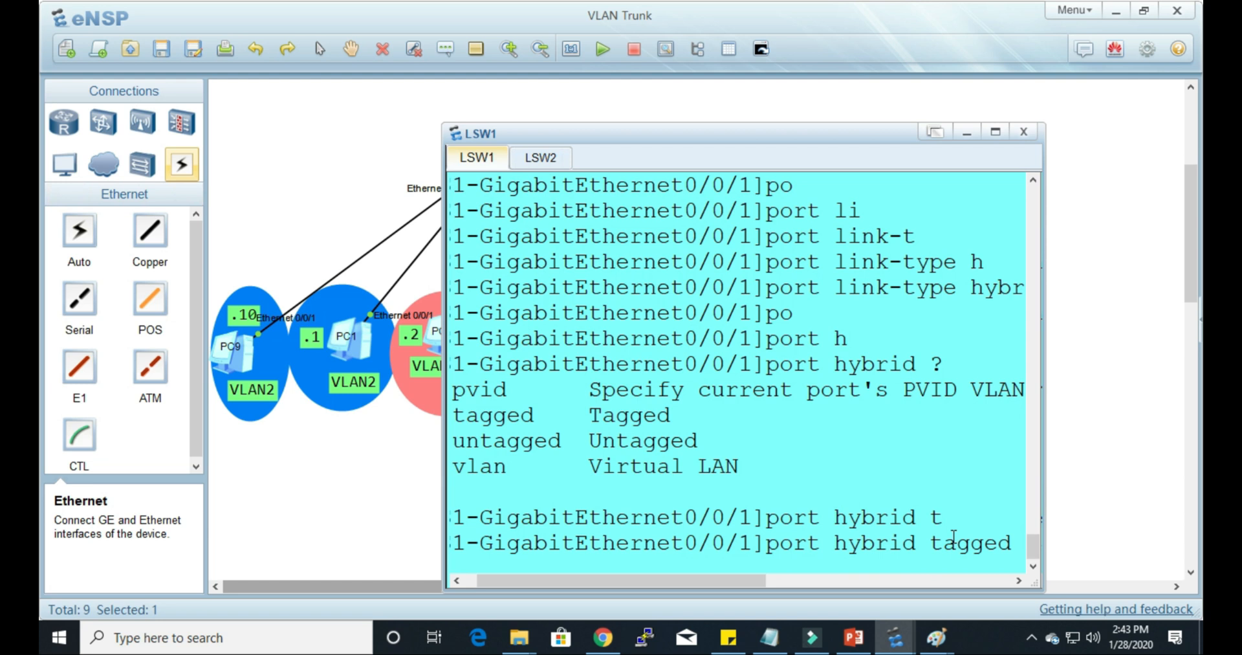
{"action": "type", "text": "?"}
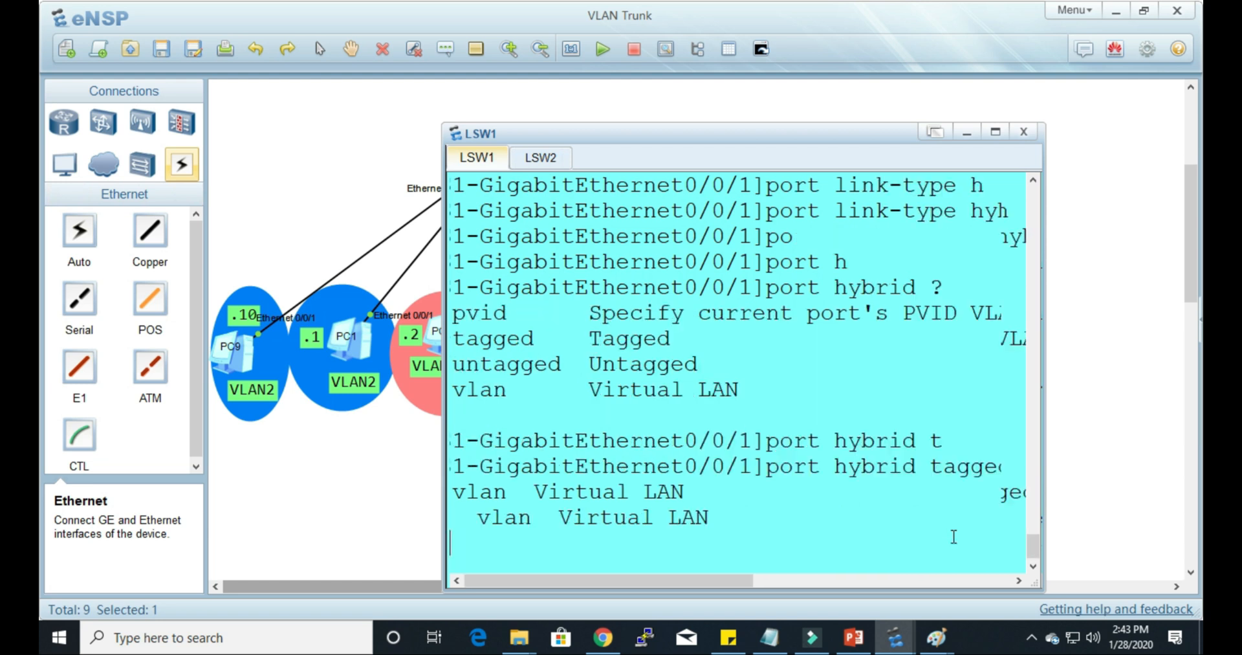
{"action": "type", "text": "v"}
{"action": "key", "text": "Tab"}
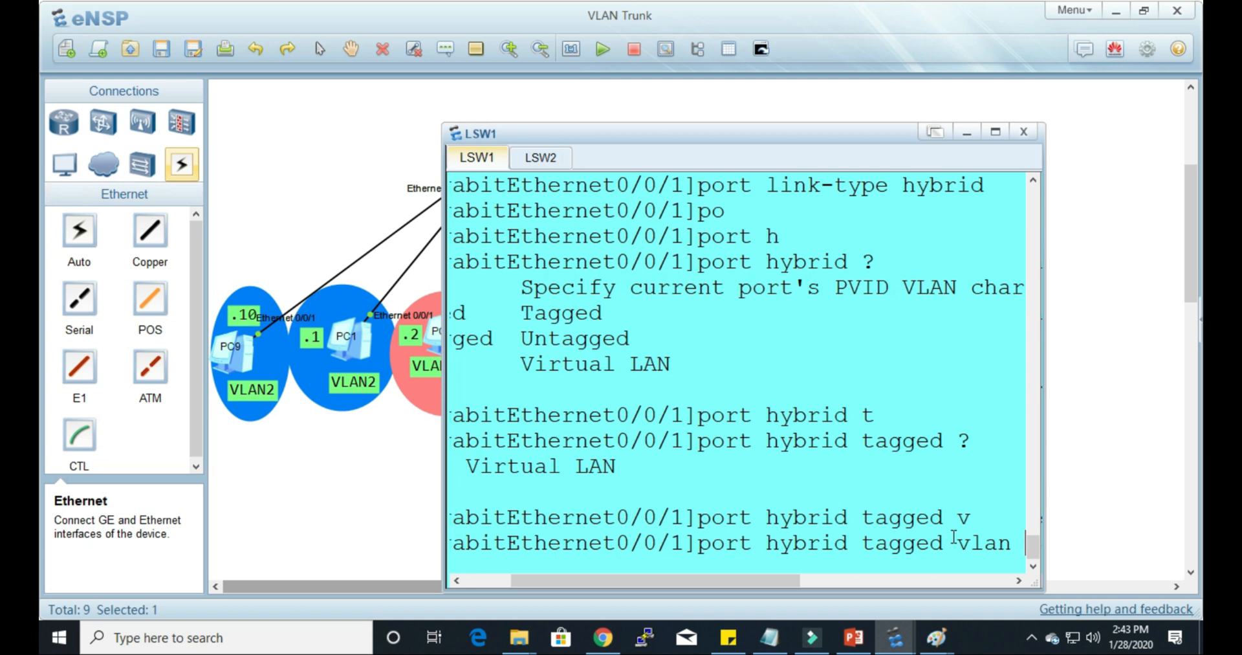
{"action": "type", "text": "2"}
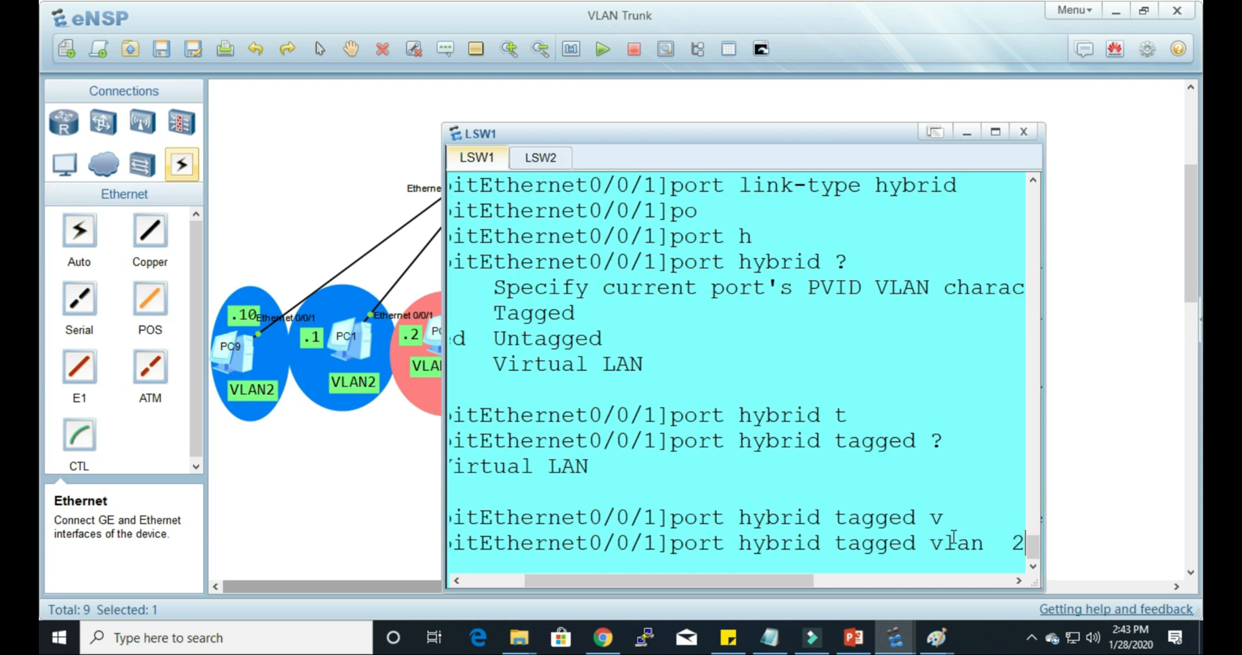
{"action": "type", "text": " 3 4"}
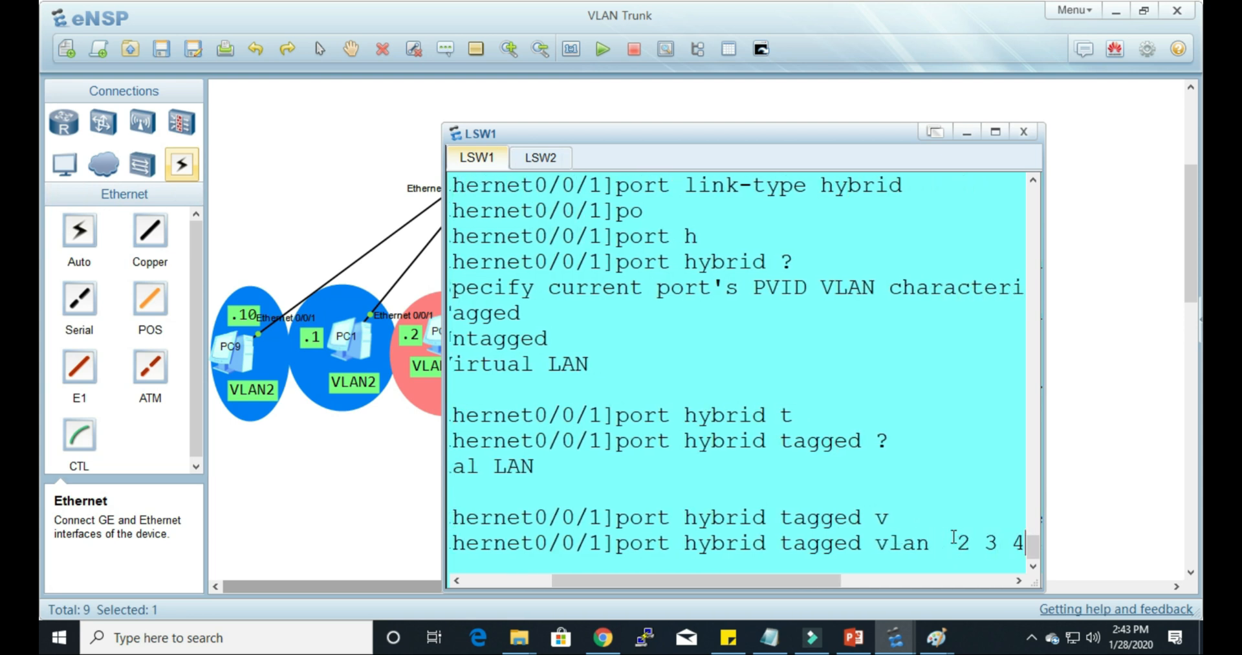
{"action": "key", "text": "Return"}
{"action": "key", "text": "Return"}
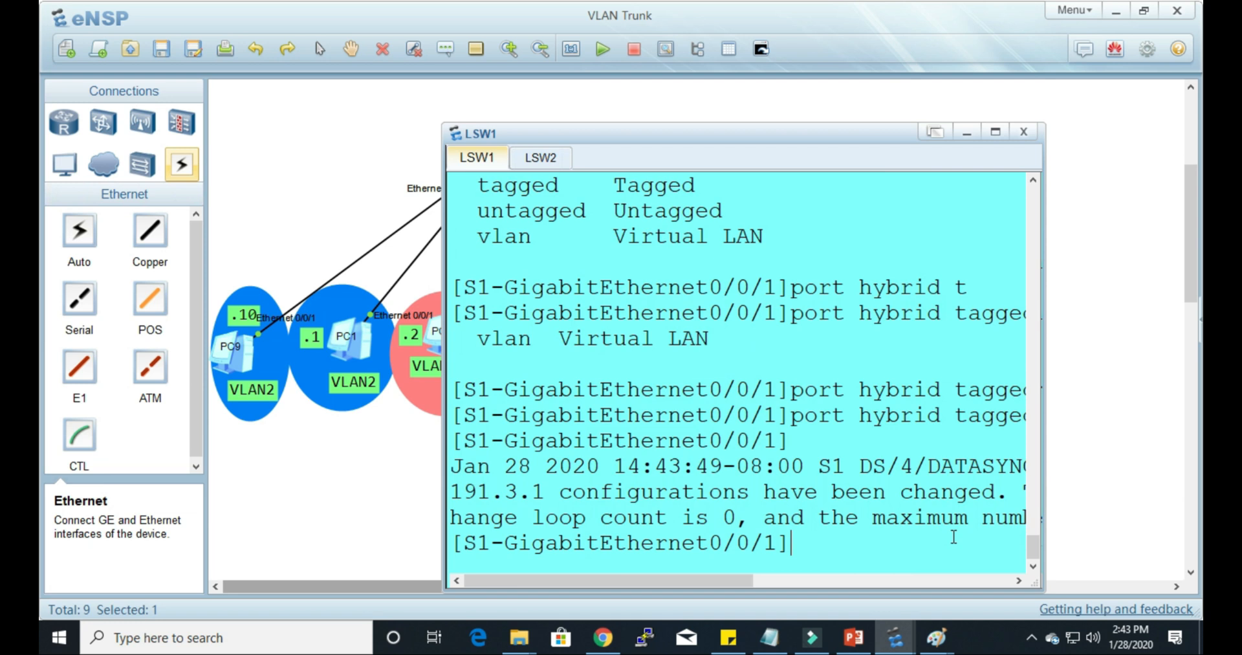
Step: Display the configuration of S1's GigabitEthernet0/0/1 with dis this and select PC4 in the topology
{"action": "type", "text": "dis this"}
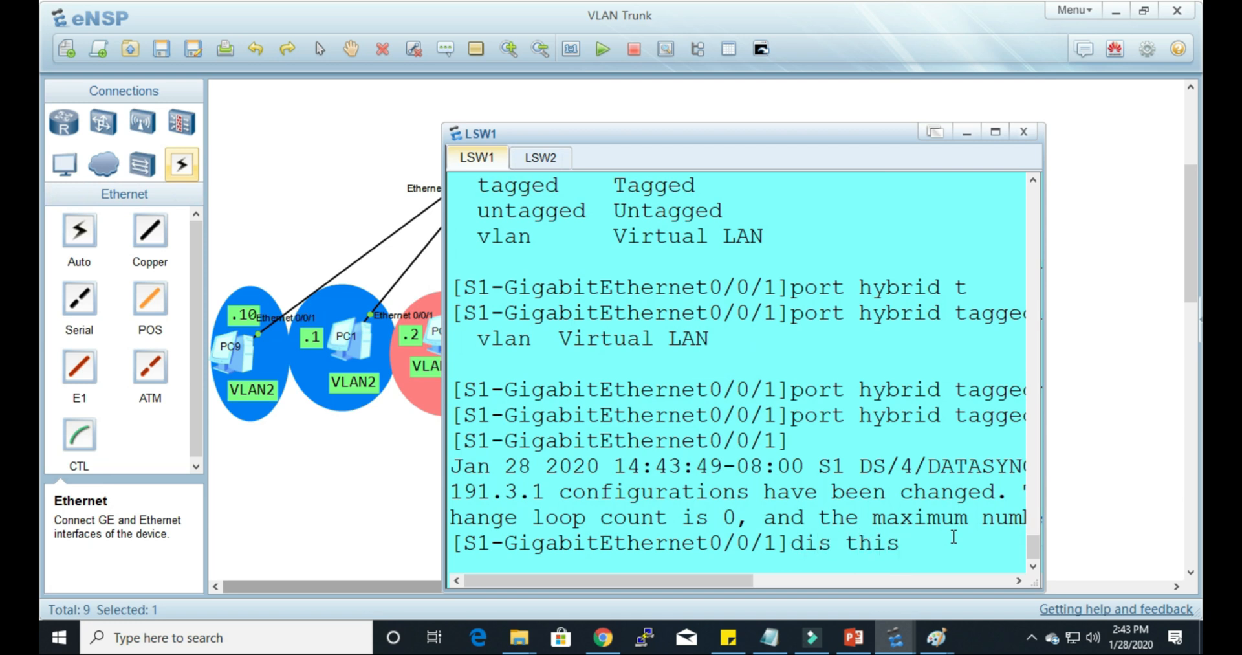
{"action": "key", "text": "Return"}
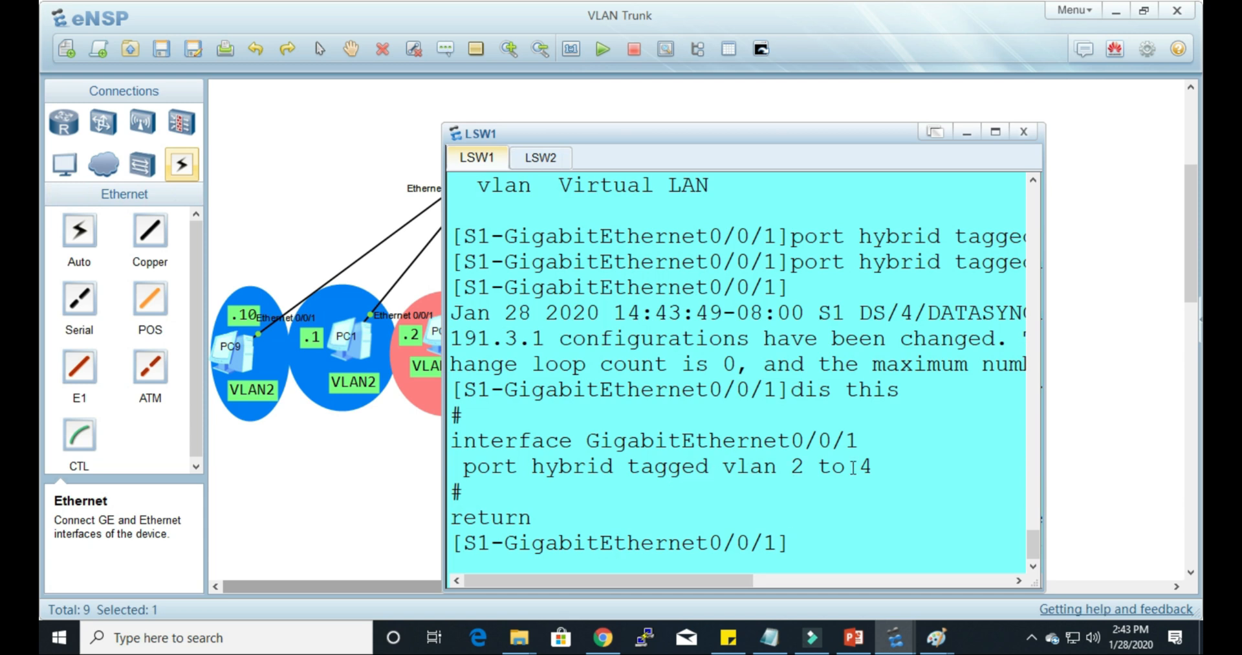
{"action": "left_click", "coordinate": [1112, 391]}
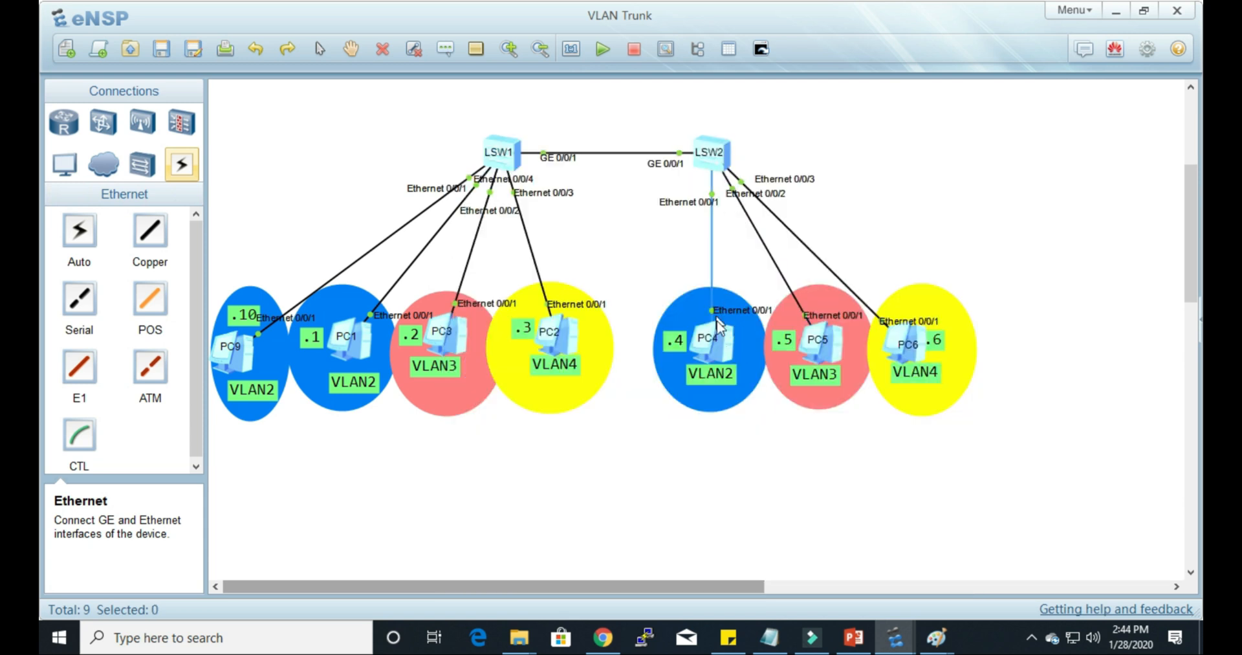
{"action": "left_click", "coordinate": [723, 358]}
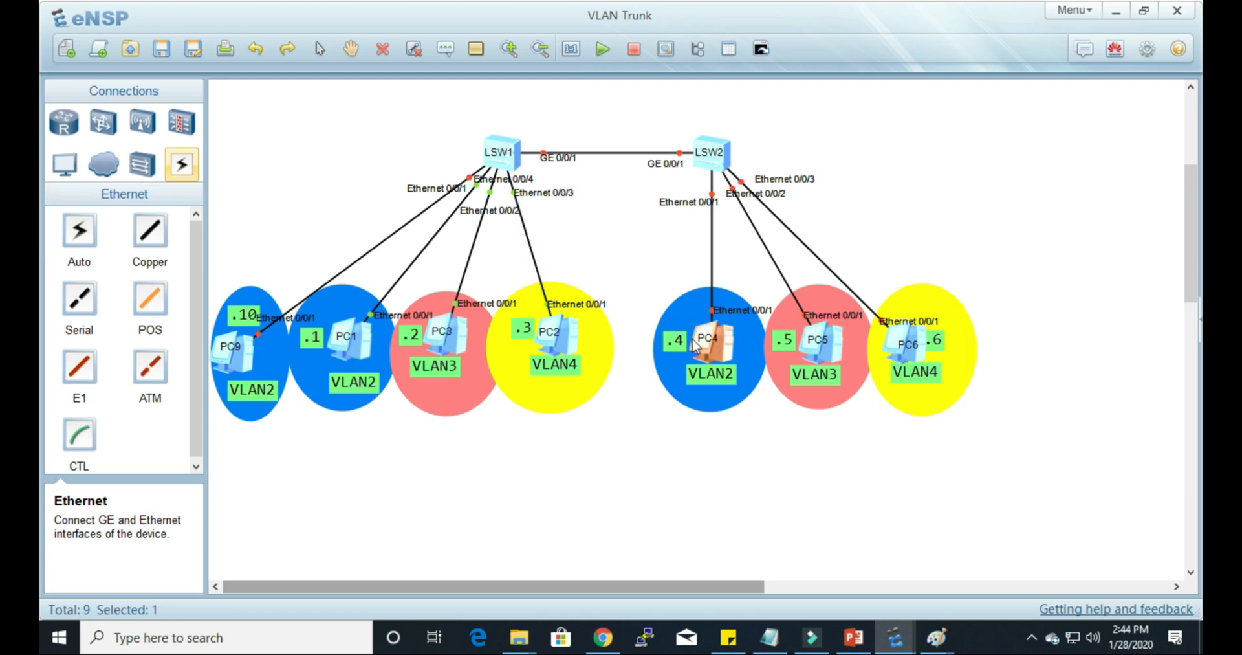
Step: Ping PC1 at 192.168.2.1 from PC4's command line to test VLAN 2 across the inter-switch link
{"action": "double_click", "coordinate": [728, 352]}
{"action": "left_click_drag", "start_coordinate": [449, 100], "coordinate": [697, 118]}
{"action": "left_click", "coordinate": [658, 146]}
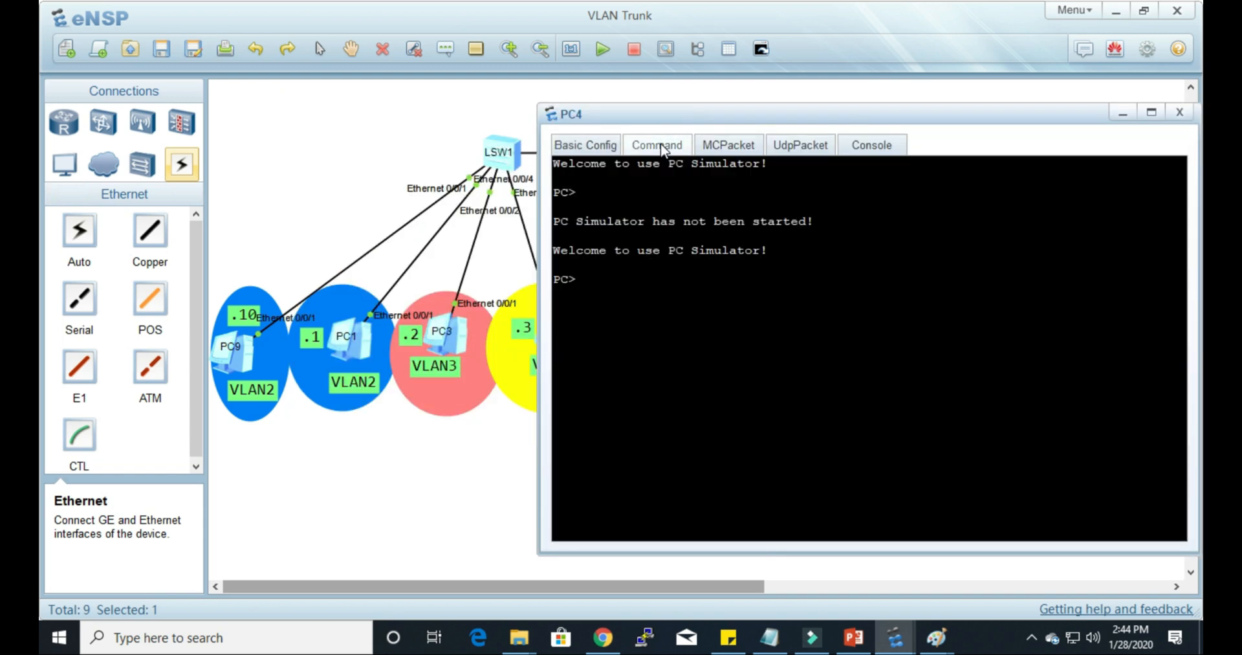
{"action": "type", "text": "ping"}
{"action": "left_click_drag", "start_coordinate": [717, 116], "coordinate": [773, 107]}
{"action": "type", "text": "192.168.2."}
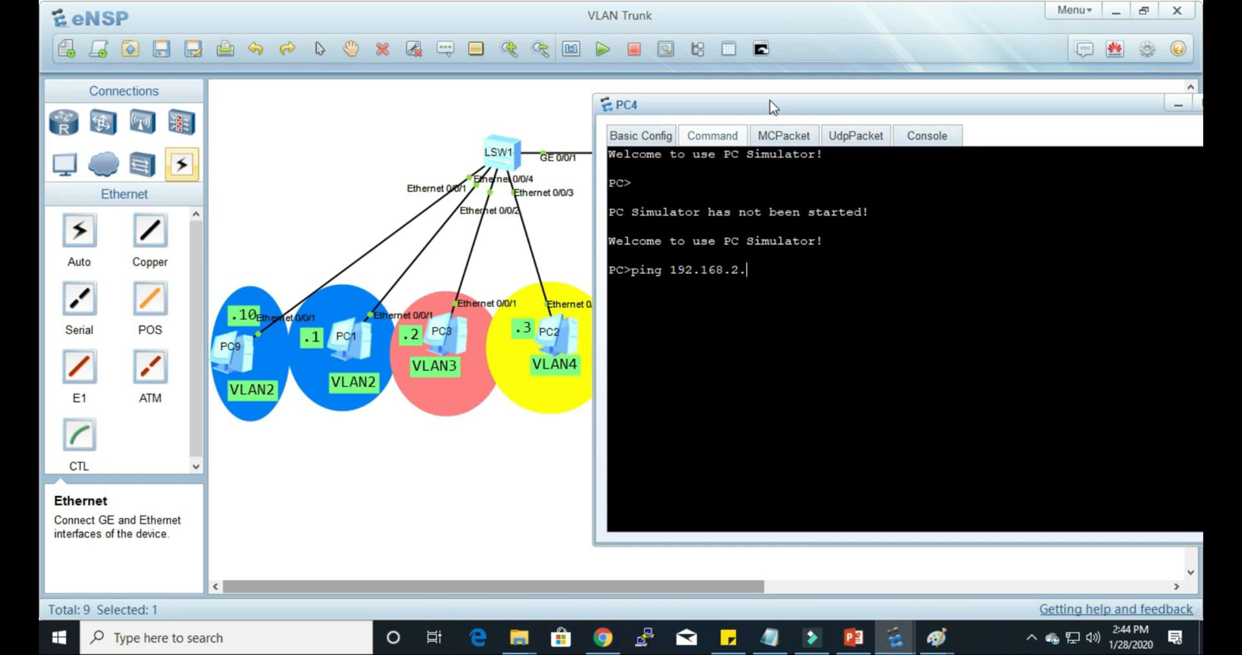
{"action": "type", "text": "1"}
{"action": "key", "text": "Return"}
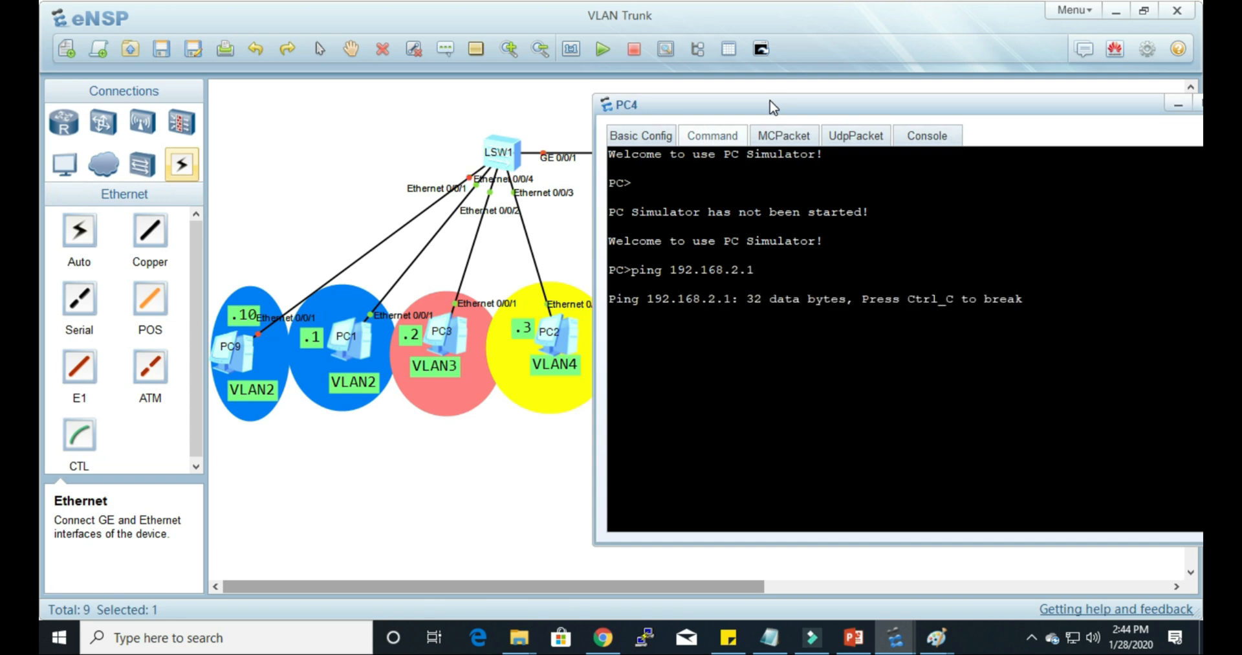
{"action": "left_click", "coordinate": [538, 458]}
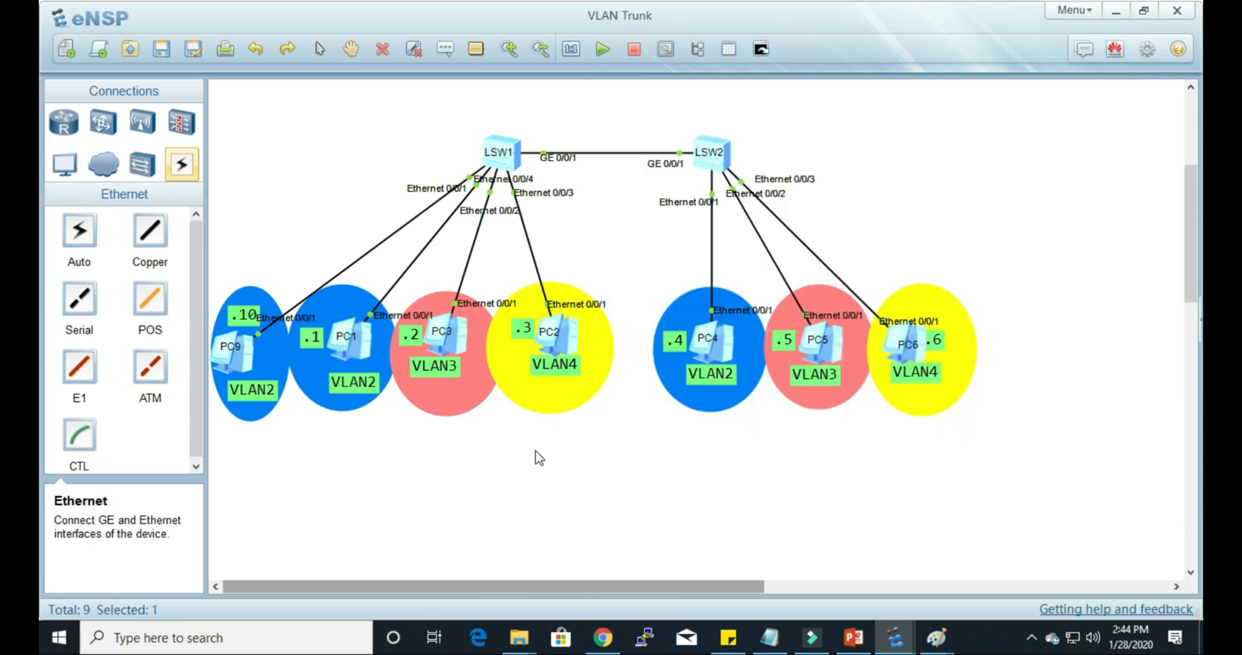
Step: Open the LSW2 console and quit the Ethernet0/0/3 interface view to return to S2's system view
{"action": "double_click", "coordinate": [727, 167]}
{"action": "left_click_drag", "start_coordinate": [725, 138], "coordinate": [800, 84]}
{"action": "key", "text": "Return"}
{"action": "key", "text": "Return"}
{"action": "key", "text": "Return"}
{"action": "type", "text": "q"}
{"action": "key", "text": "Return"}
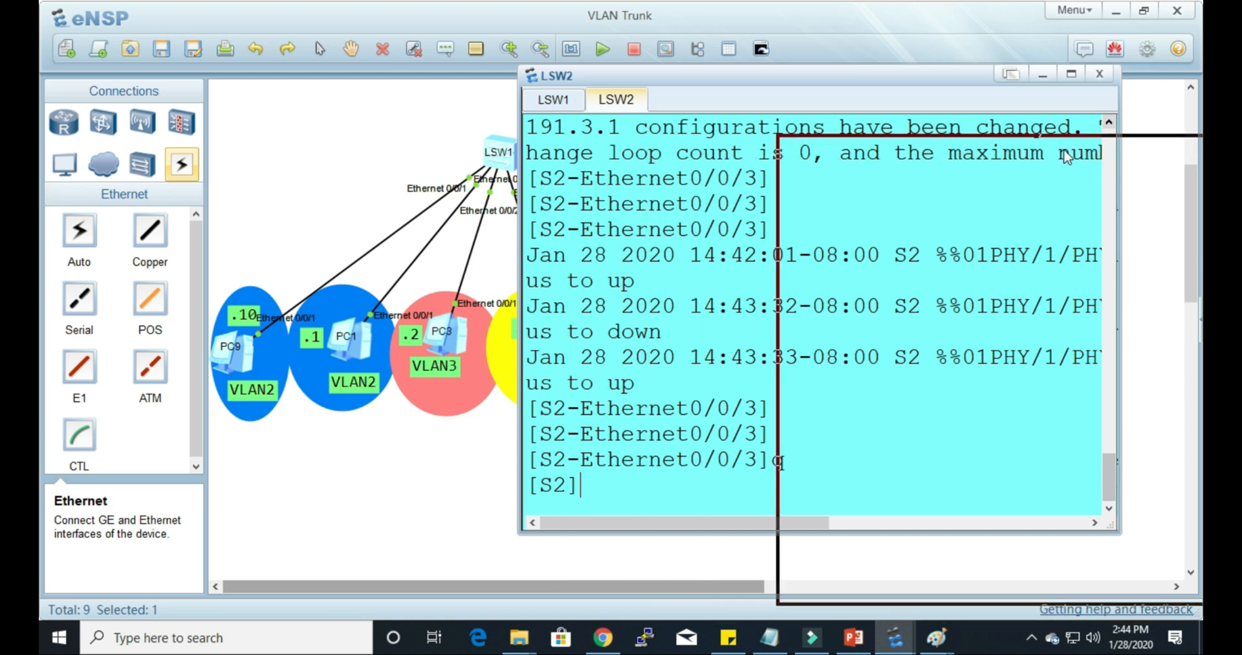
{"action": "left_click_drag", "start_coordinate": [1066, 157], "coordinate": [1066, 158]}
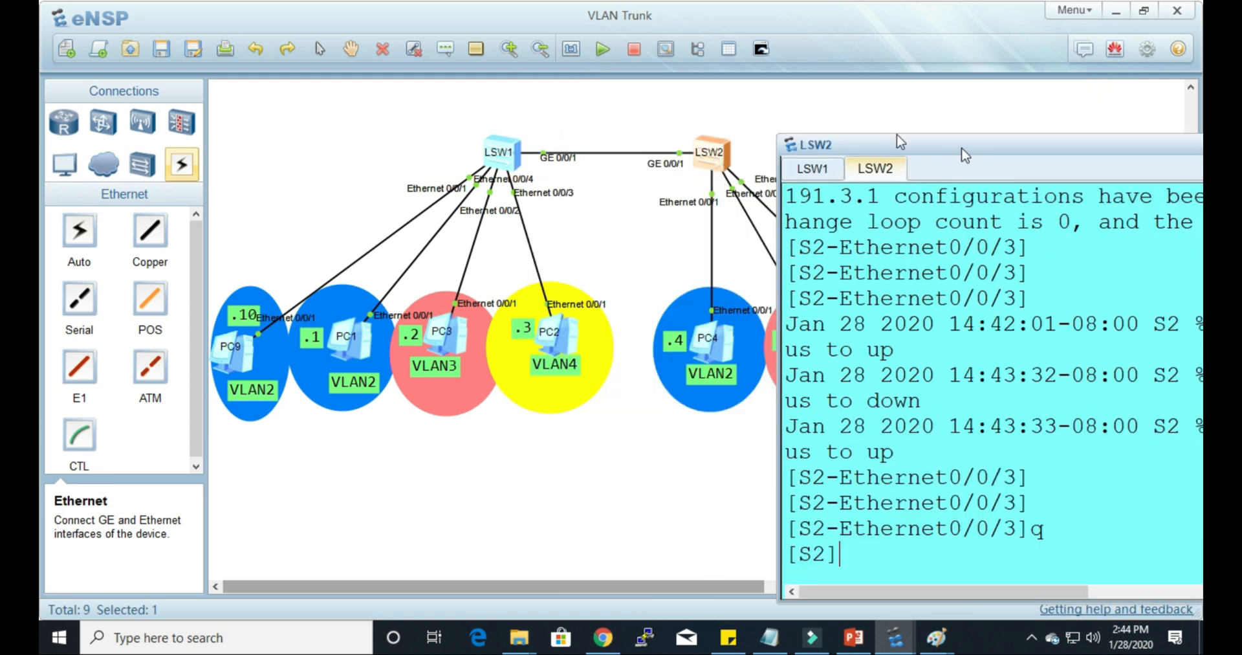
{"action": "left_click_drag", "start_coordinate": [963, 149], "coordinate": [753, 117]}
Step: Enter S2's GigabitEthernet 0/0/1 interface view and display its configuration with dis this
{"action": "type", "text": "interface g"}
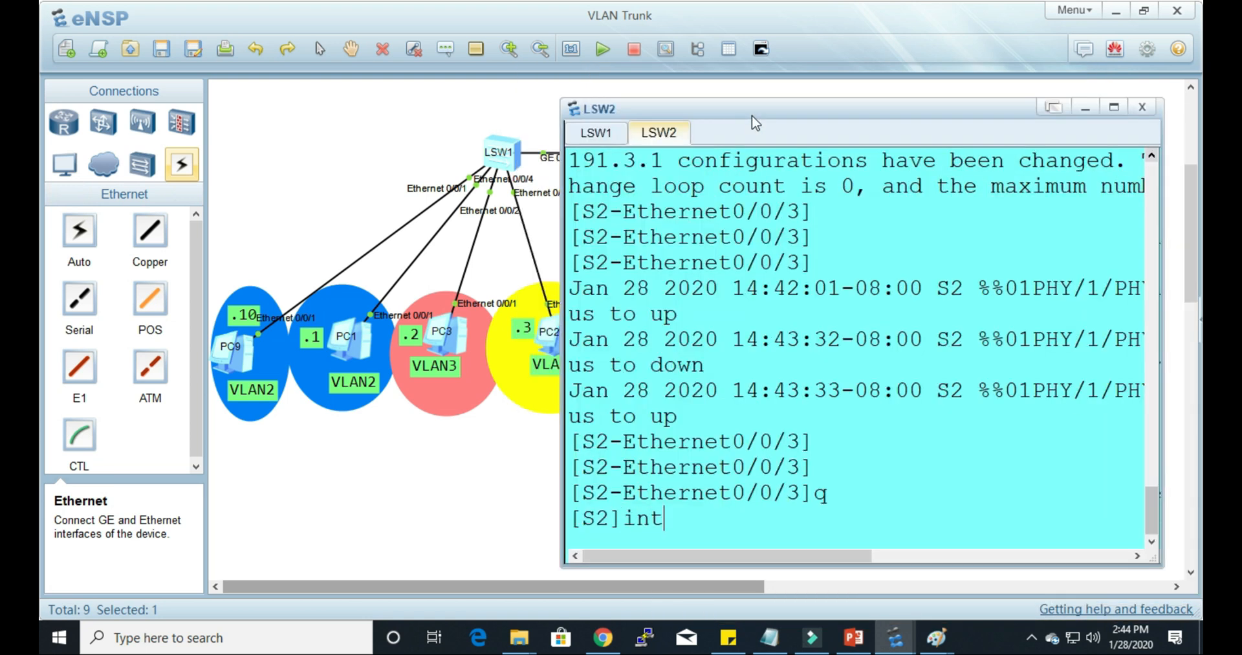
{"action": "key", "text": "Tab"}
{"action": "type", "text": "gi"}
{"action": "key", "text": "Tab"}
{"action": "type", "text": "0/0/1"}
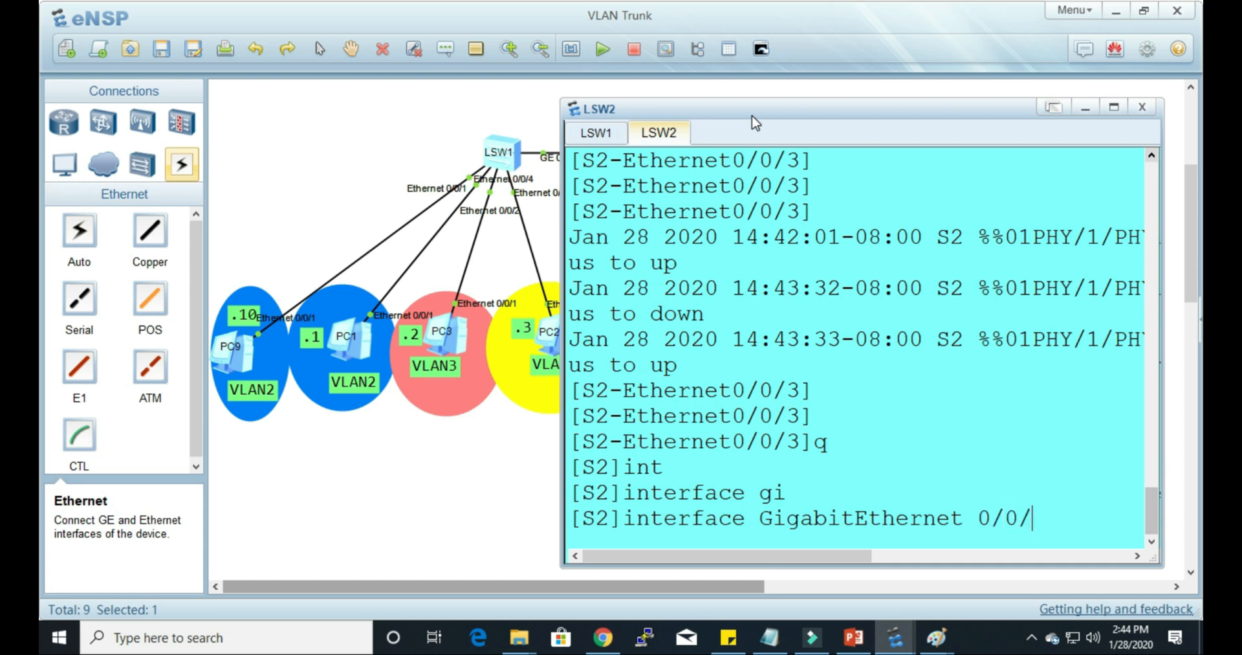
{"action": "key", "text": "Return"}
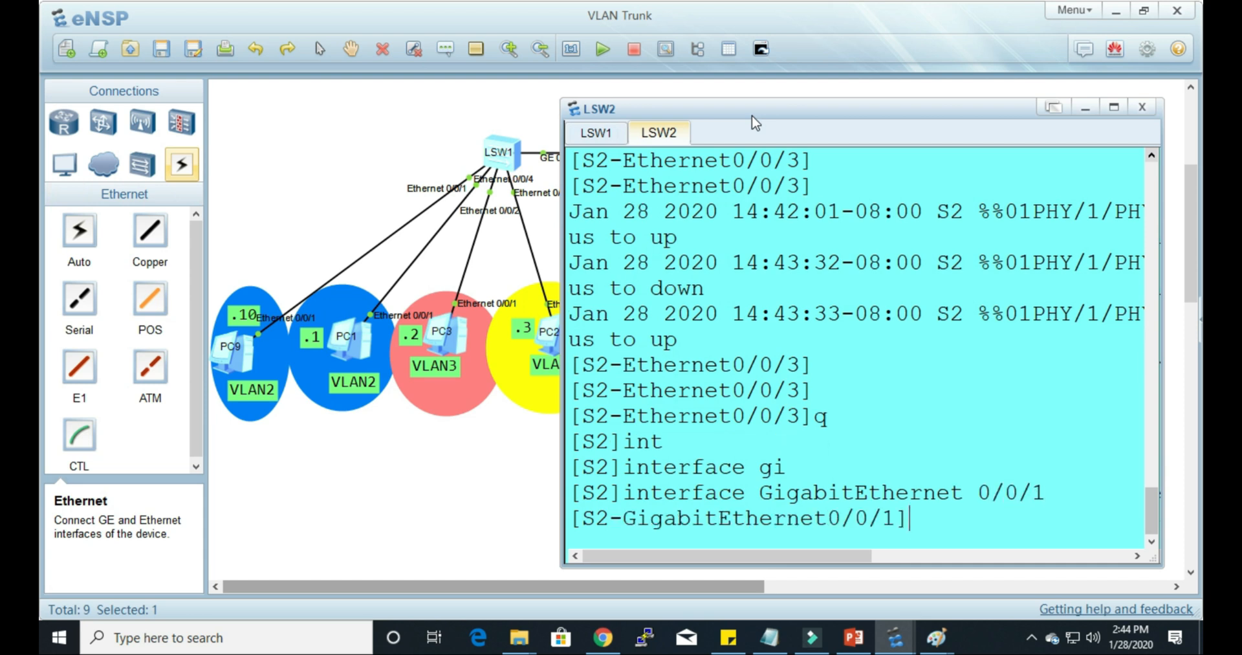
{"action": "type", "text": "dis this"}
{"action": "key", "text": "Return"}
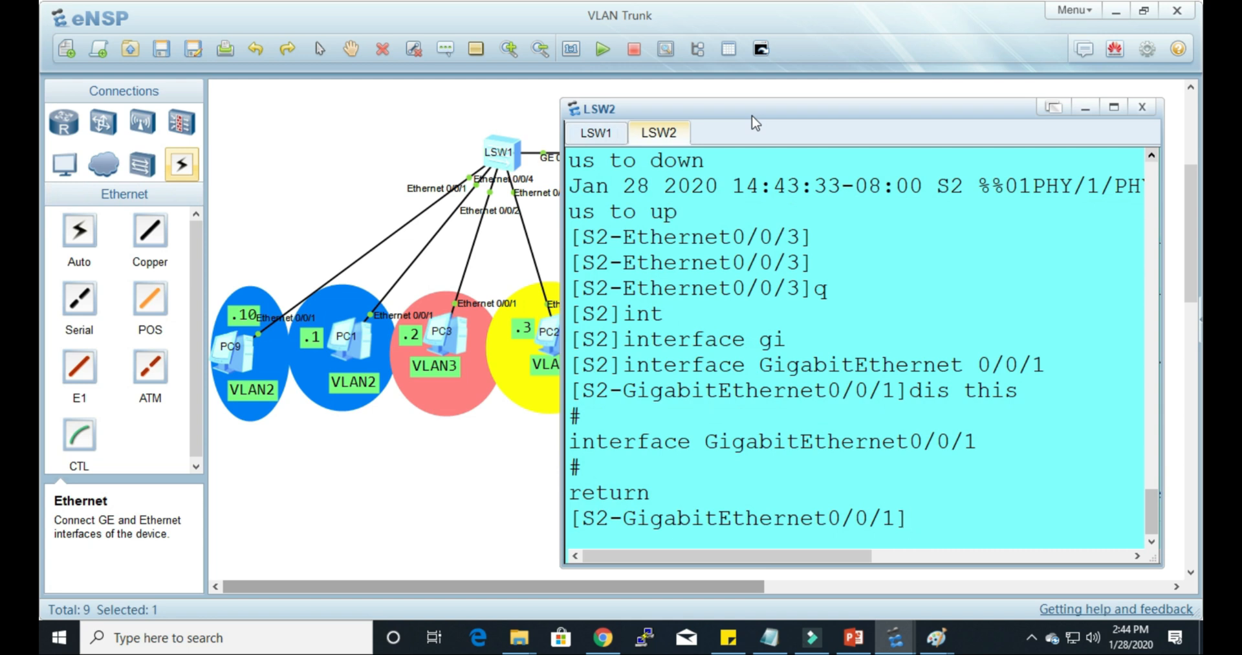
Step: Allow VLANs 2, 3 and 4 tagged on S2's GigabitEthernet0/0/1 with port hybrid tagged vlan 2 3 4
{"action": "type", "text": "po"}
{"action": "key", "text": "Tab"}
{"action": "type", "text": "h"}
{"action": "key", "text": "Tab"}
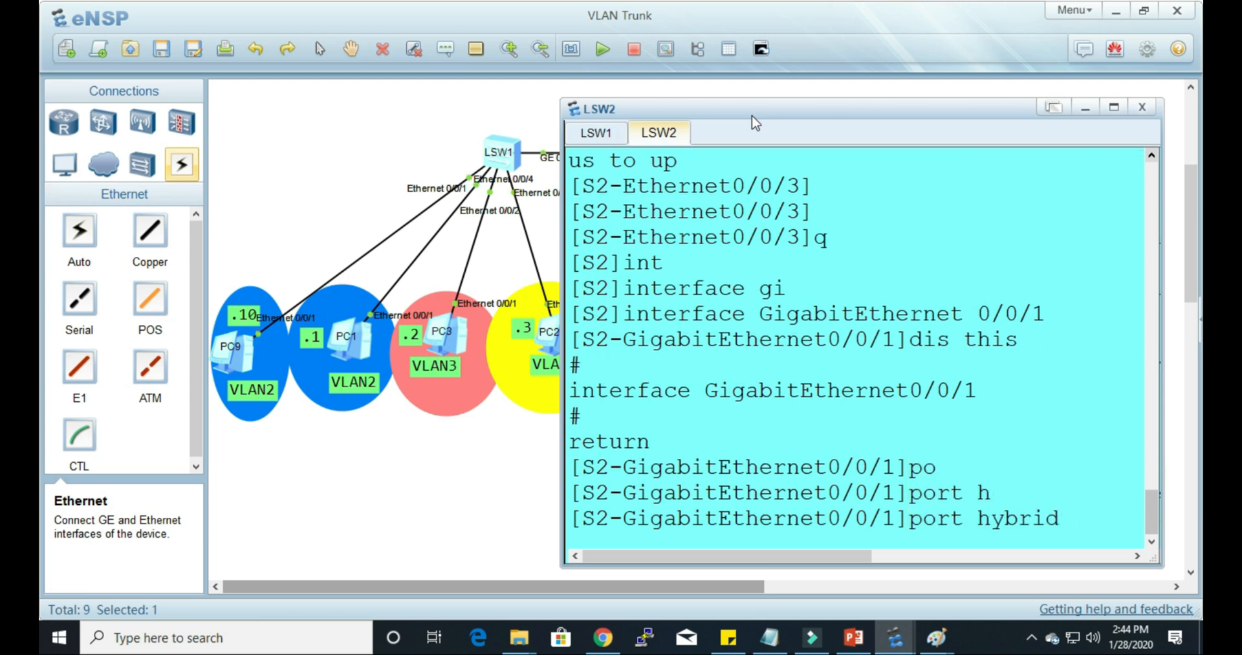
{"action": "type", "text": "t"}
{"action": "key", "text": "Tab"}
{"action": "type", "text": "v"}
{"action": "key", "text": "Tab"}
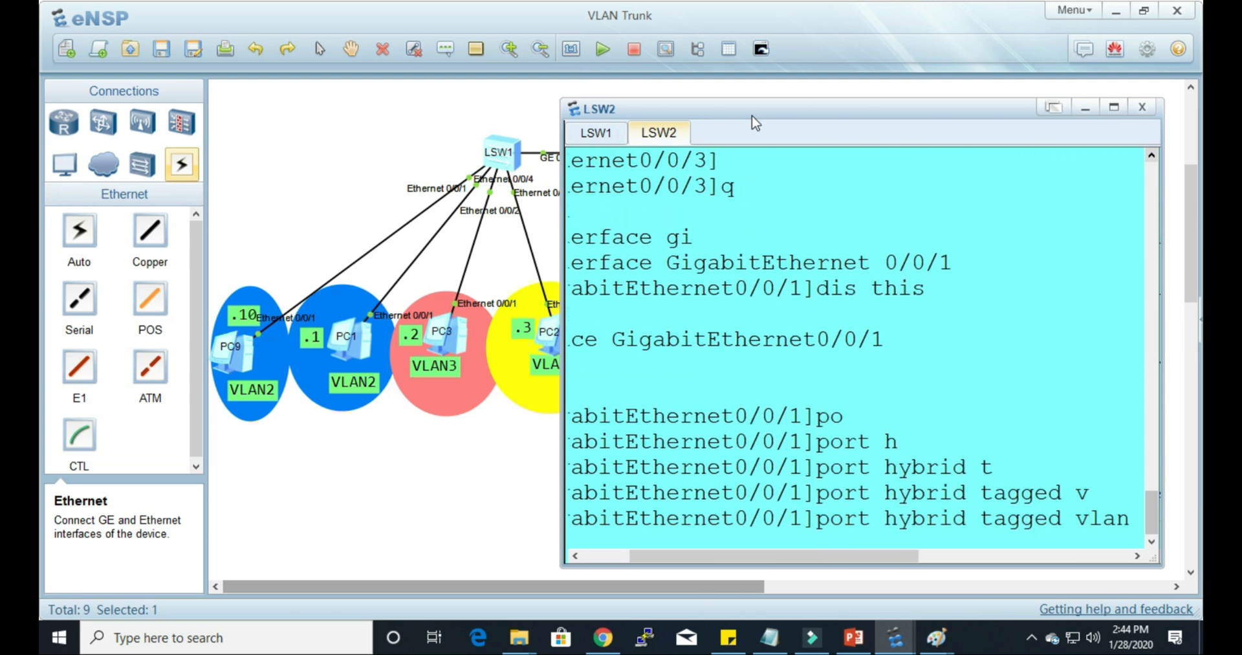
{"action": "type", "text": "2"}
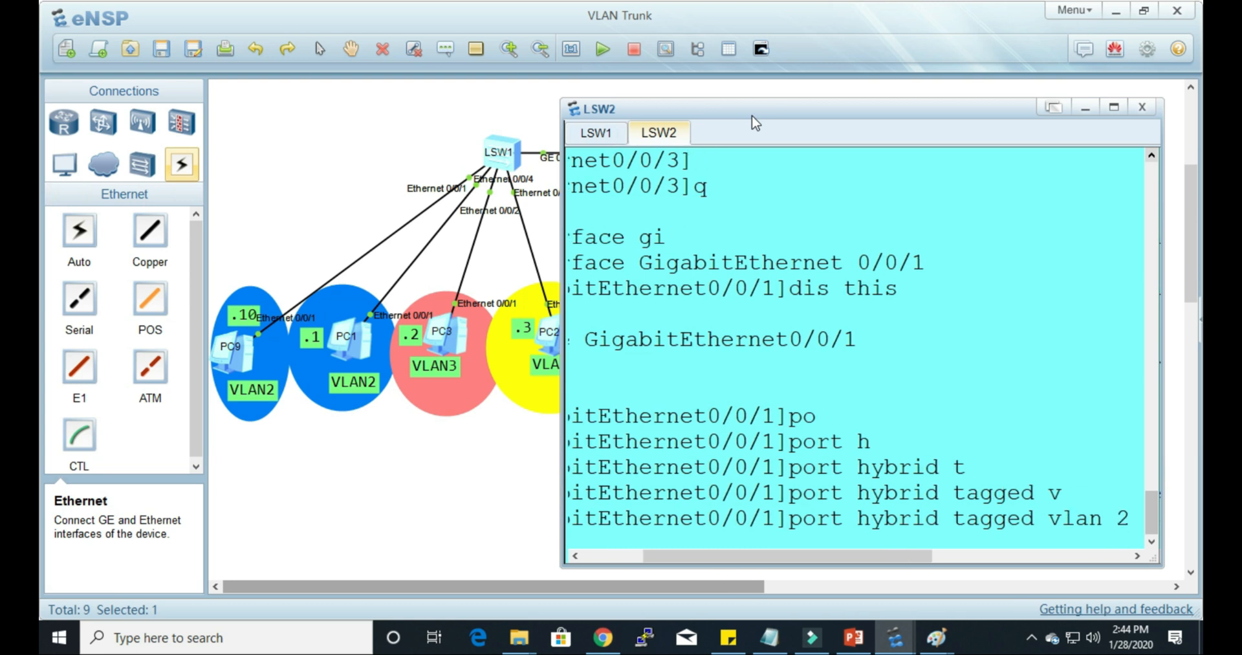
{"action": "type", "text": " 3 4"}
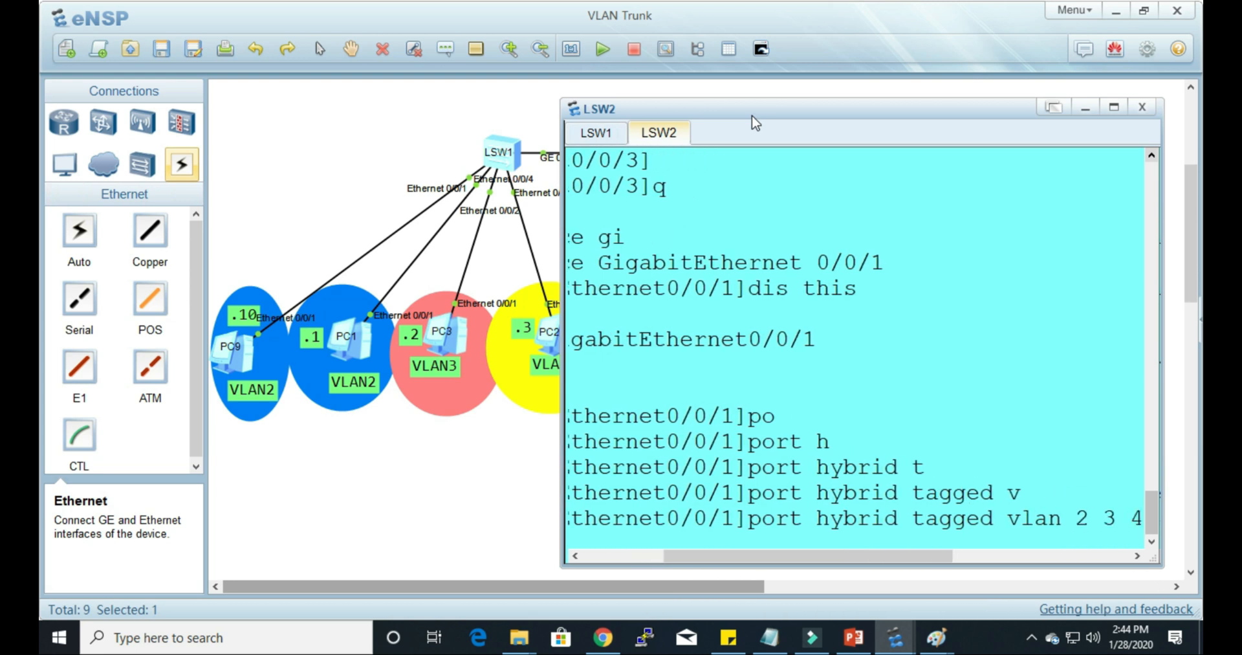
{"action": "key", "text": "Return"}
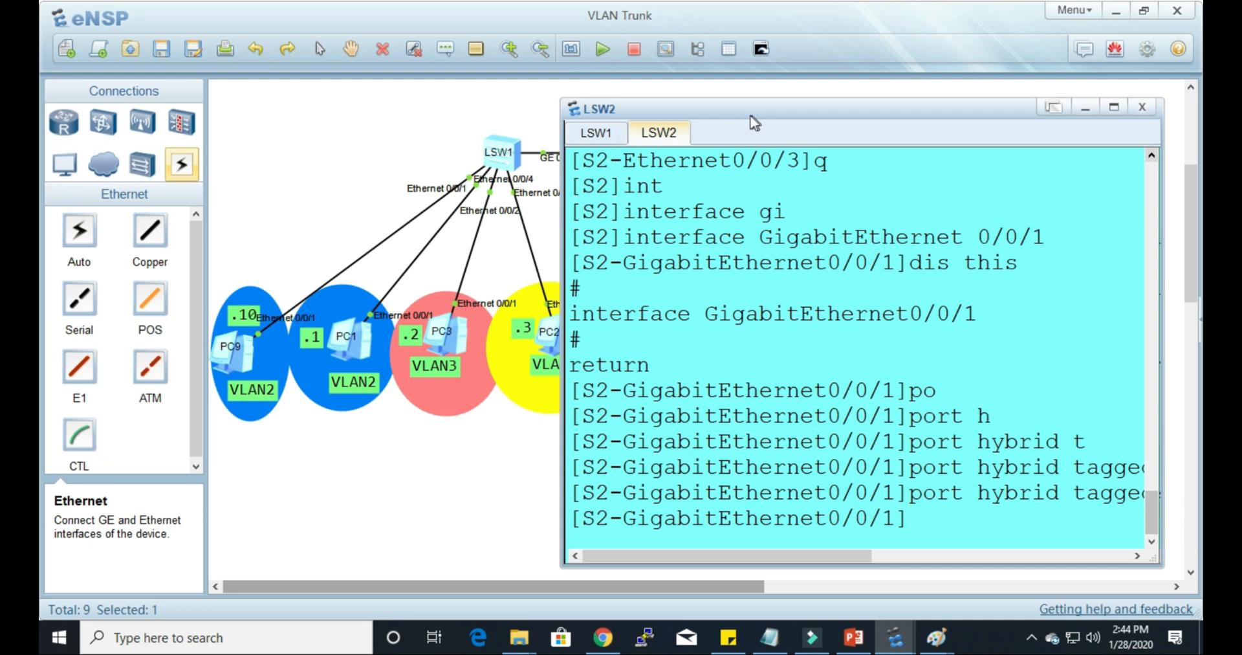
{"action": "left_click", "coordinate": [458, 477]}
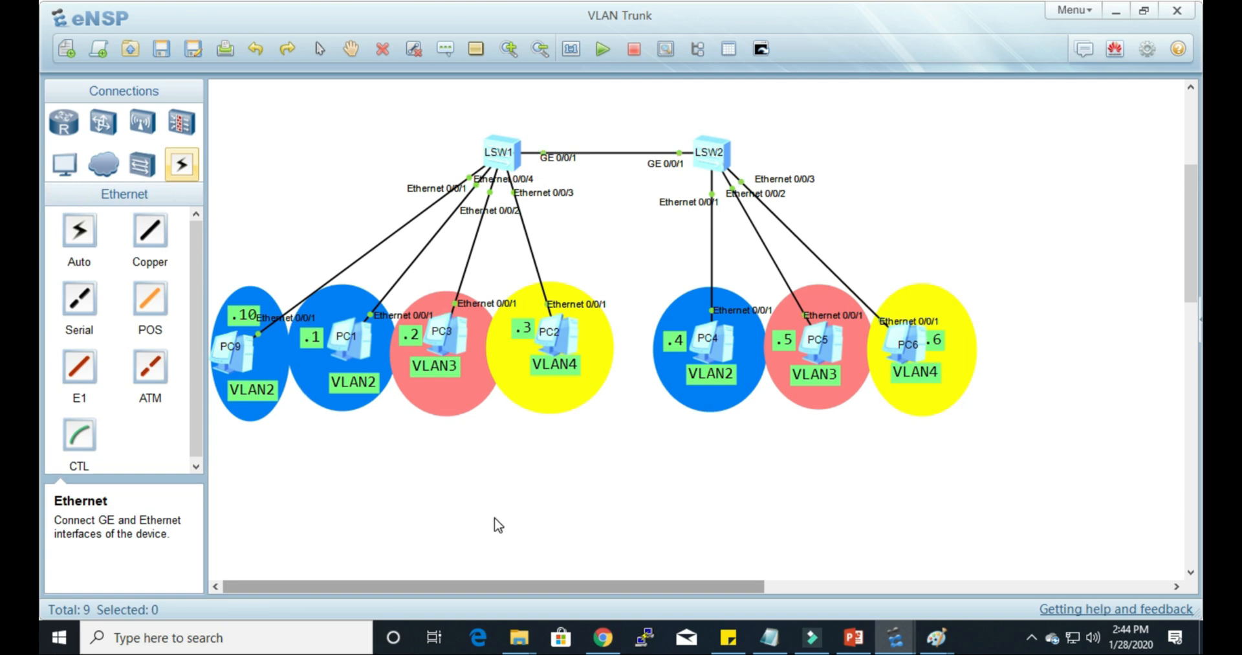
Step: Ping PC4 at 192.168.2.4 from PC1's command line to test VLAN 2 between the switches
{"action": "double_click", "coordinate": [348, 346]}
{"action": "left_click_drag", "start_coordinate": [707, 100], "coordinate": [291, 104]}
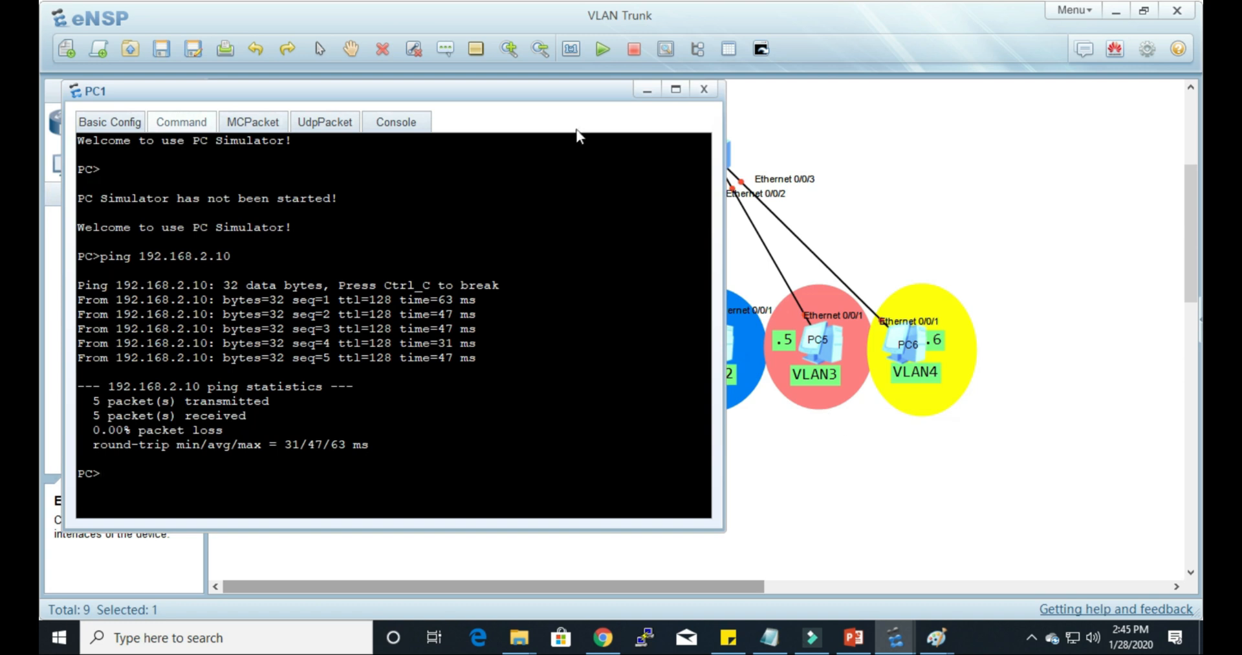
{"action": "left_click_drag", "start_coordinate": [490, 100], "coordinate": [408, 100]}
{"action": "left_click_drag", "start_coordinate": [331, 98], "coordinate": [417, 97]}
{"action": "type", "text": "ping 192.168.2."}
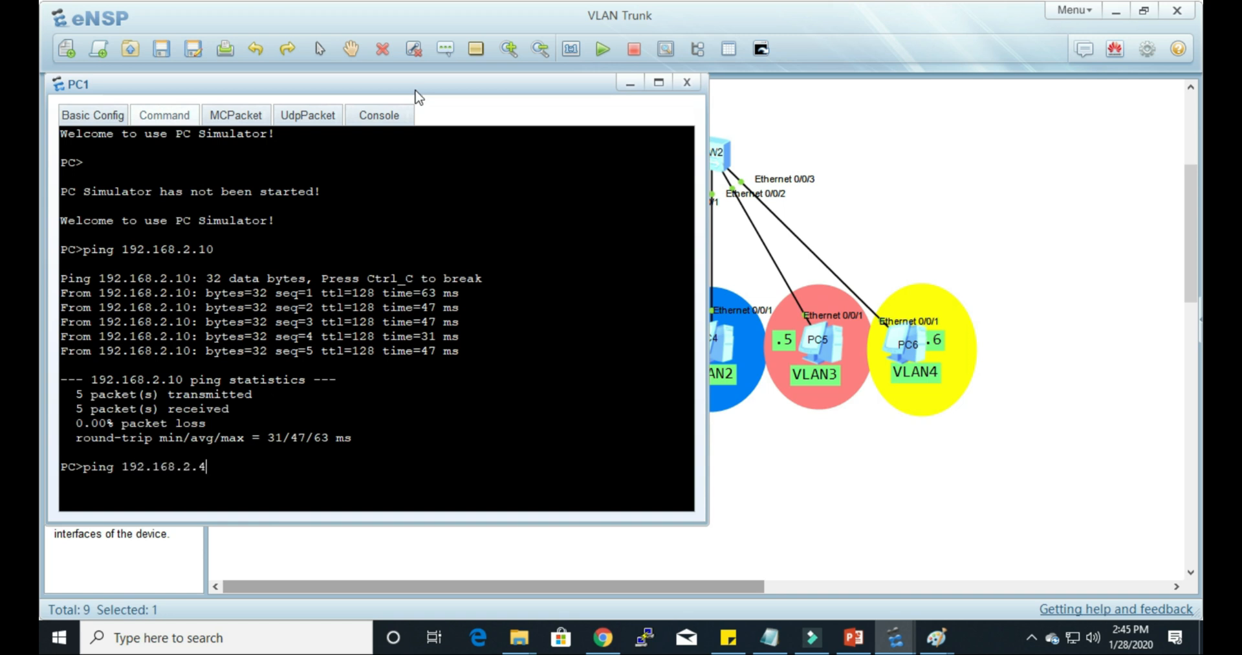
{"action": "type", "text": "4"}
{"action": "key", "text": "Return"}
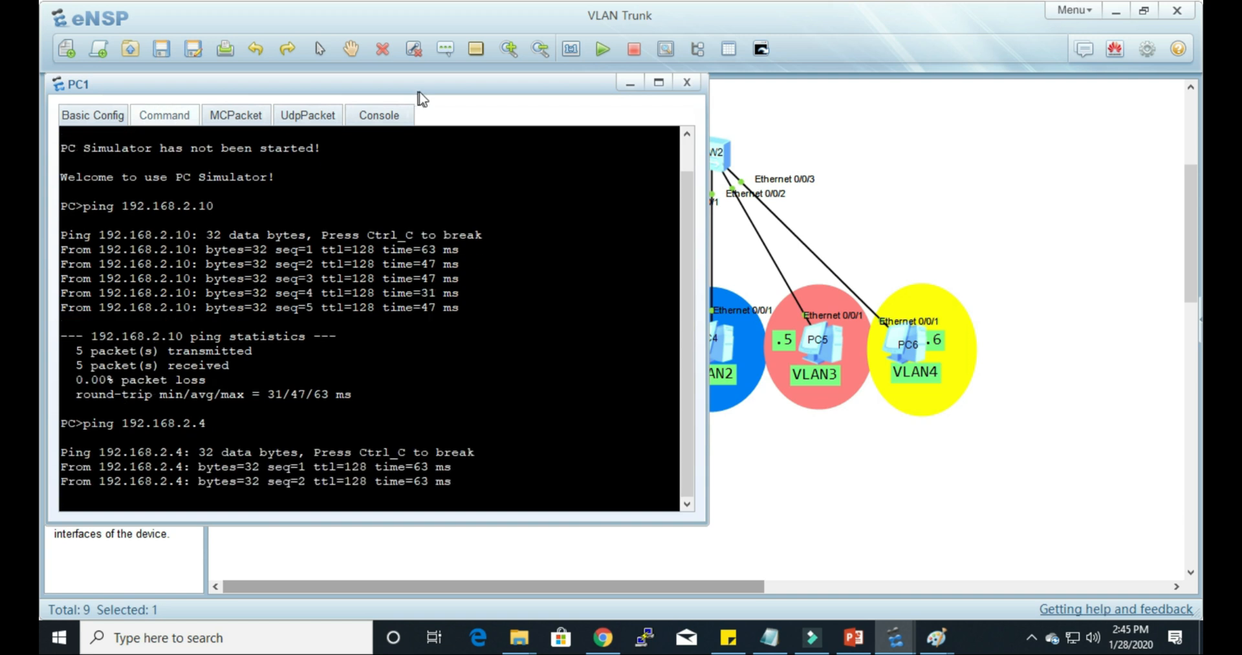
{"action": "left_click", "coordinate": [761, 446]}
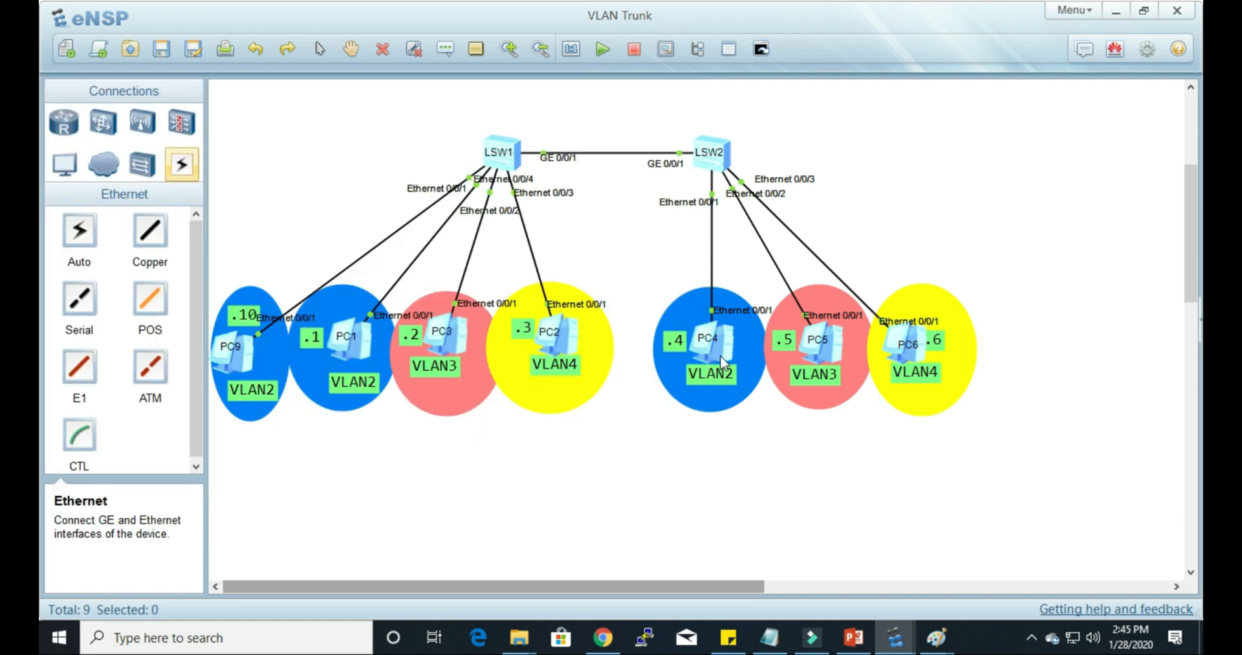
Step: Ping PC9 at 192.168.2.10 from PC4's command line
{"action": "double_click", "coordinate": [721, 352]}
{"action": "left_click_drag", "start_coordinate": [747, 111], "coordinate": [771, 106]}
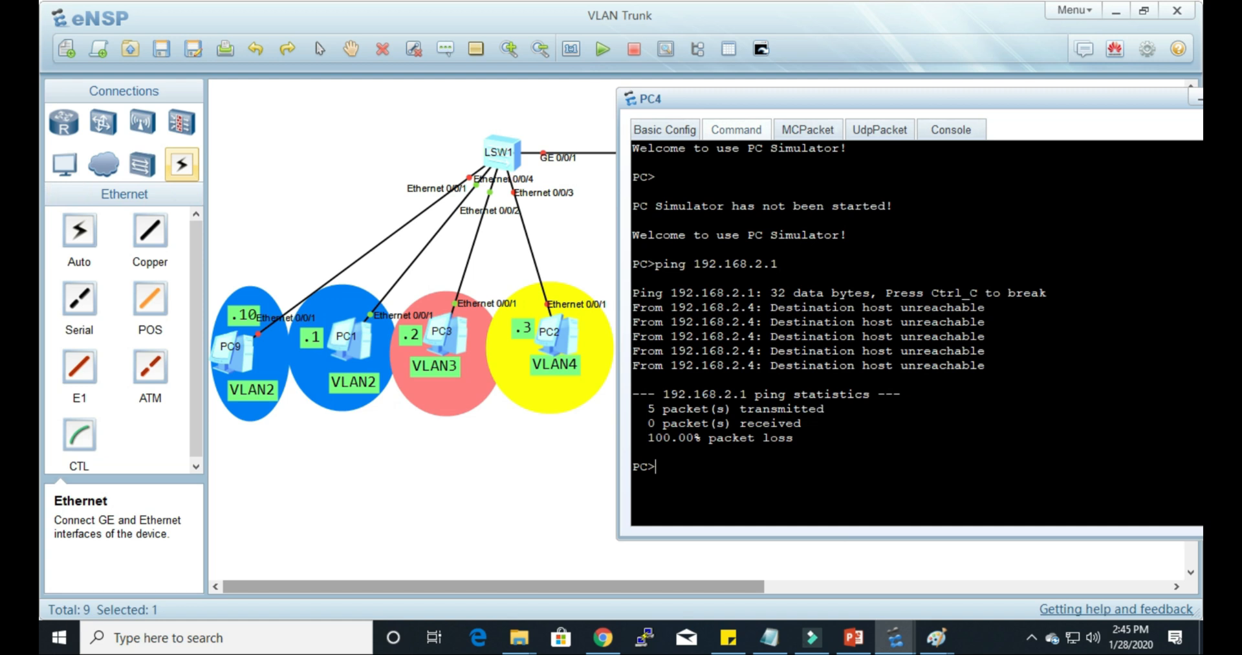
{"action": "type", "text": "ping 192.168.2.10"}
{"action": "key", "text": "Return"}
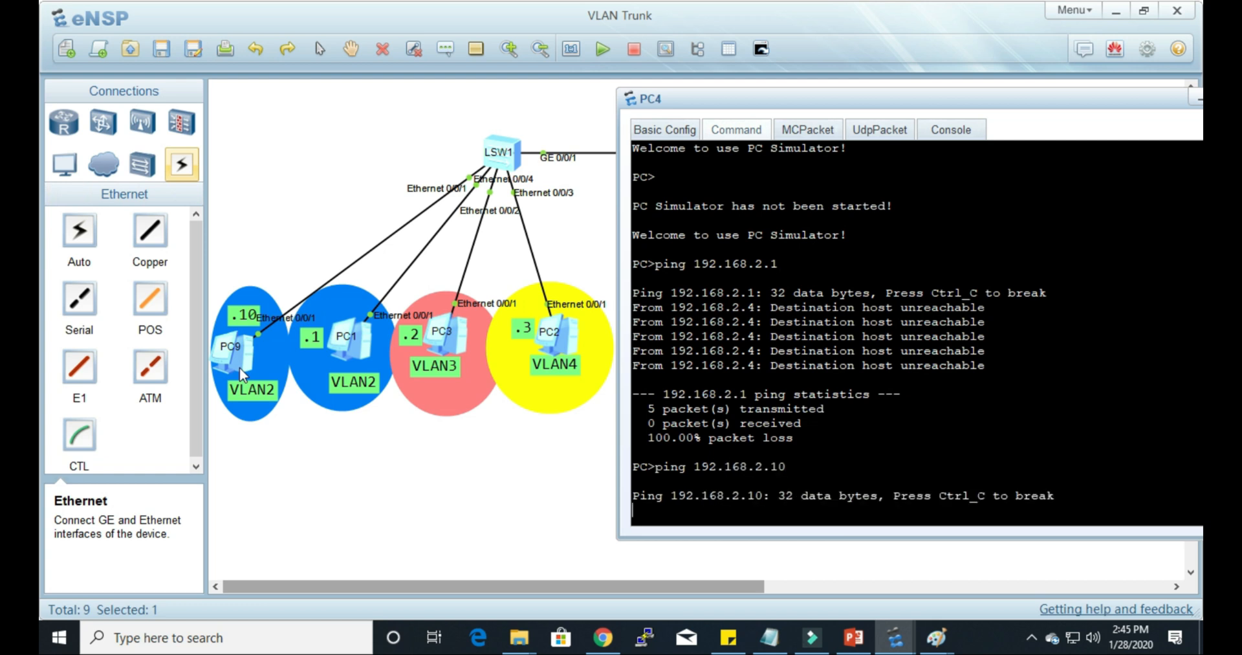
{"action": "left_click", "coordinate": [490, 516]}
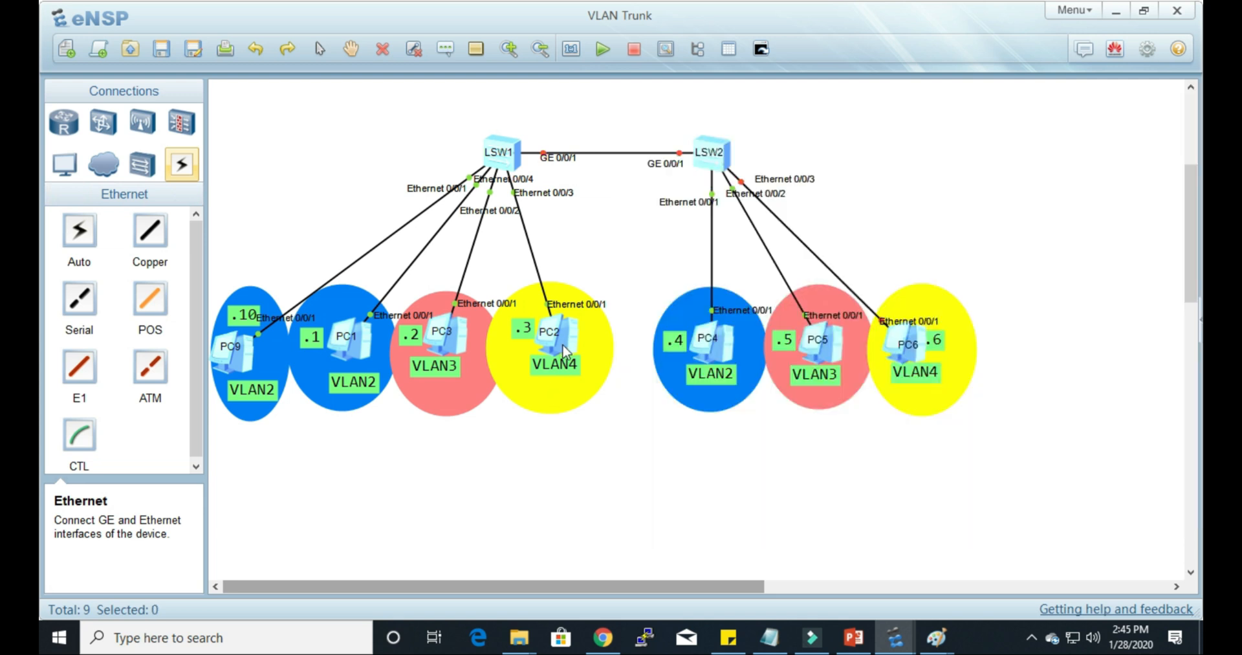
Step: Ping PC6 at 192.168.4.6 from PC2's command line to test VLAN 4 between the switches
{"action": "double_click", "coordinate": [563, 348]}
{"action": "type", "text": "pi"}
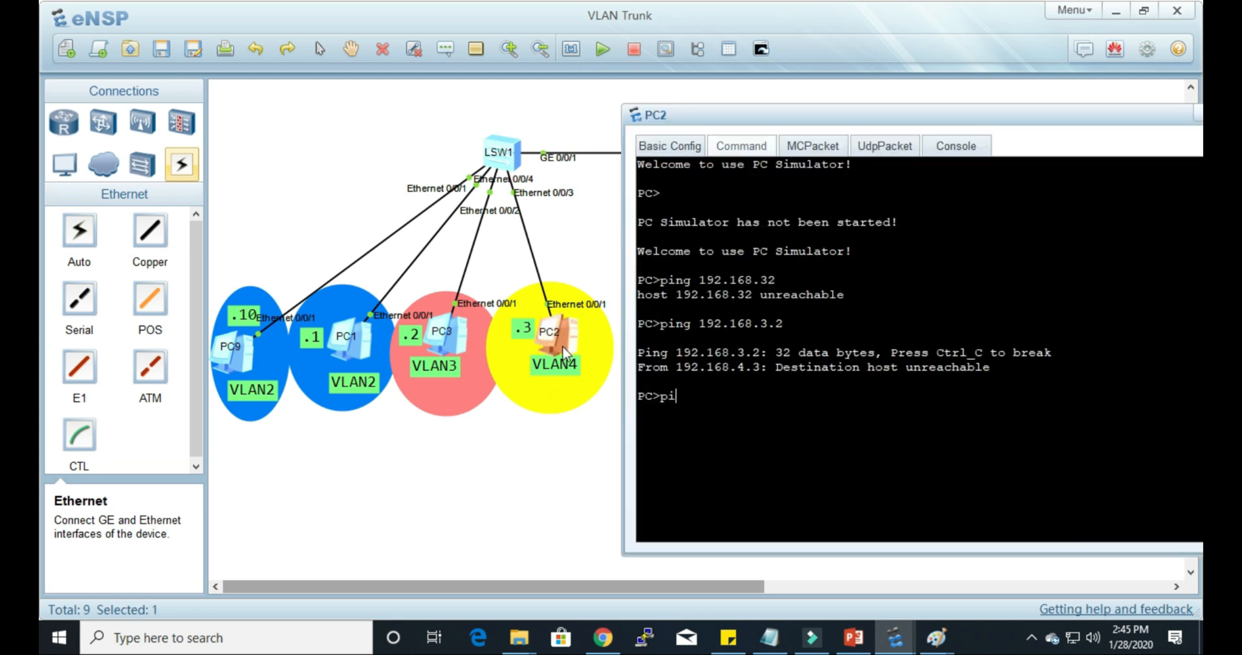
{"action": "type", "text": "ng 192.168.4."}
{"action": "left_click_drag", "start_coordinate": [936, 117], "coordinate": [429, 181]}
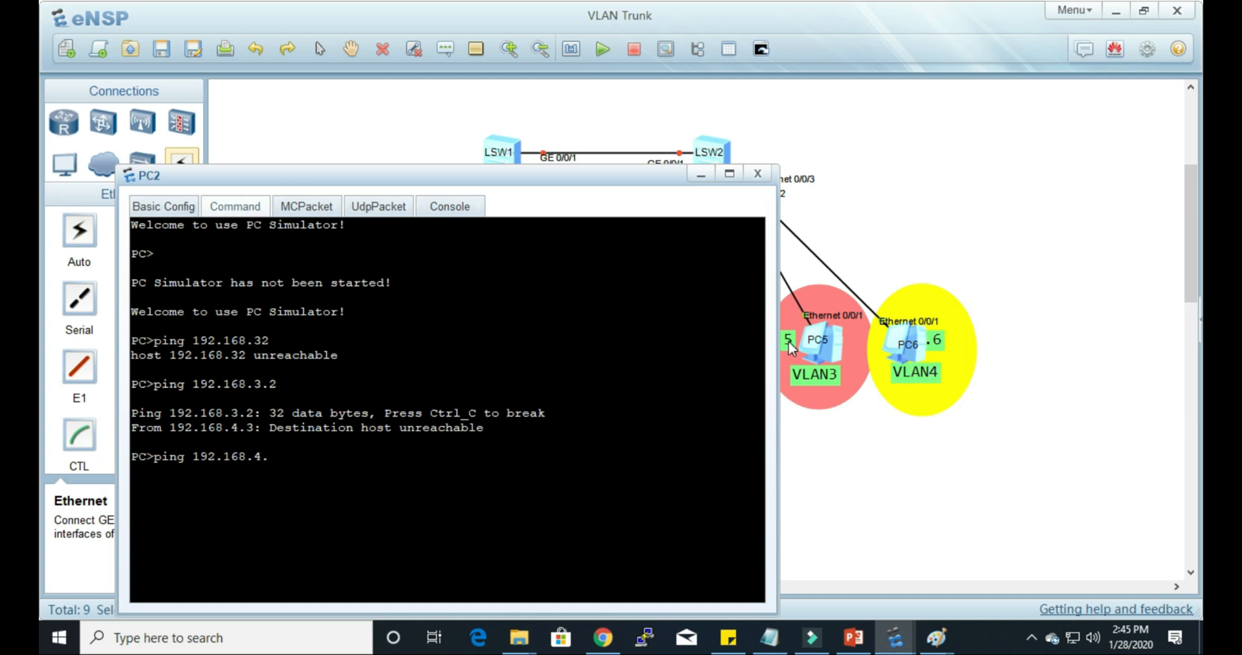
{"action": "type", "text": "6"}
{"action": "key", "text": "Return"}
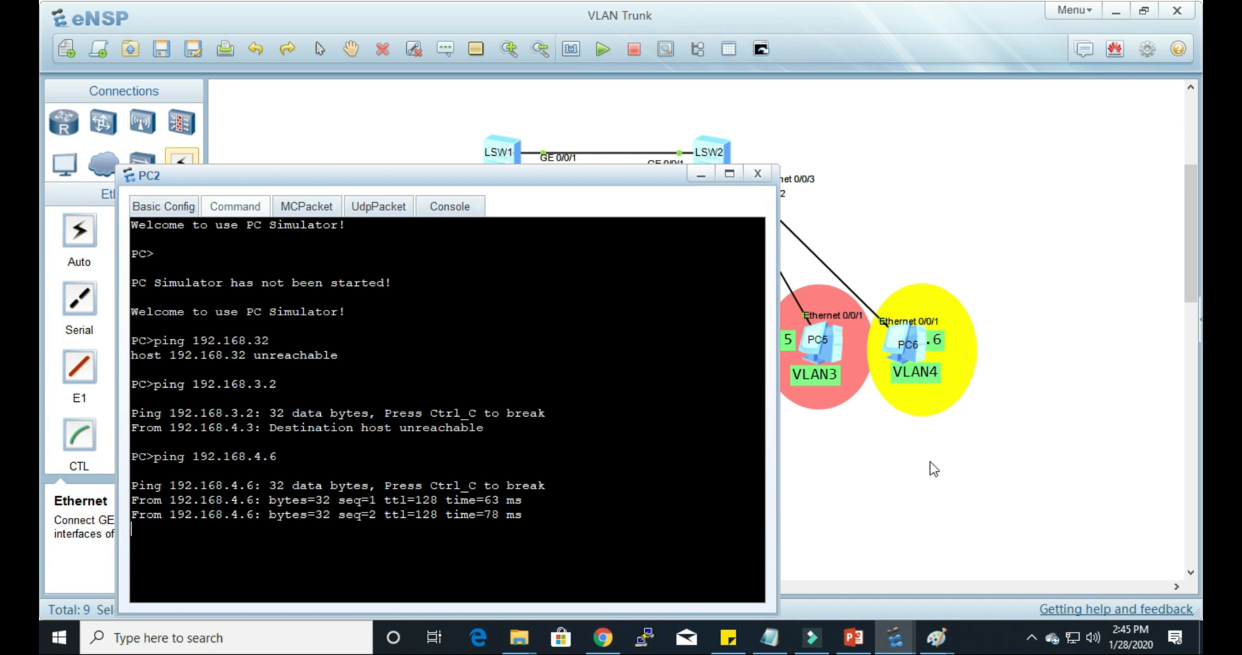
{"action": "left_click", "coordinate": [933, 464]}
Step: Ping PC3 at 192.168.3.2 from PC5's command line to test VLAN 3 between the switches
{"action": "double_click", "coordinate": [837, 349]}
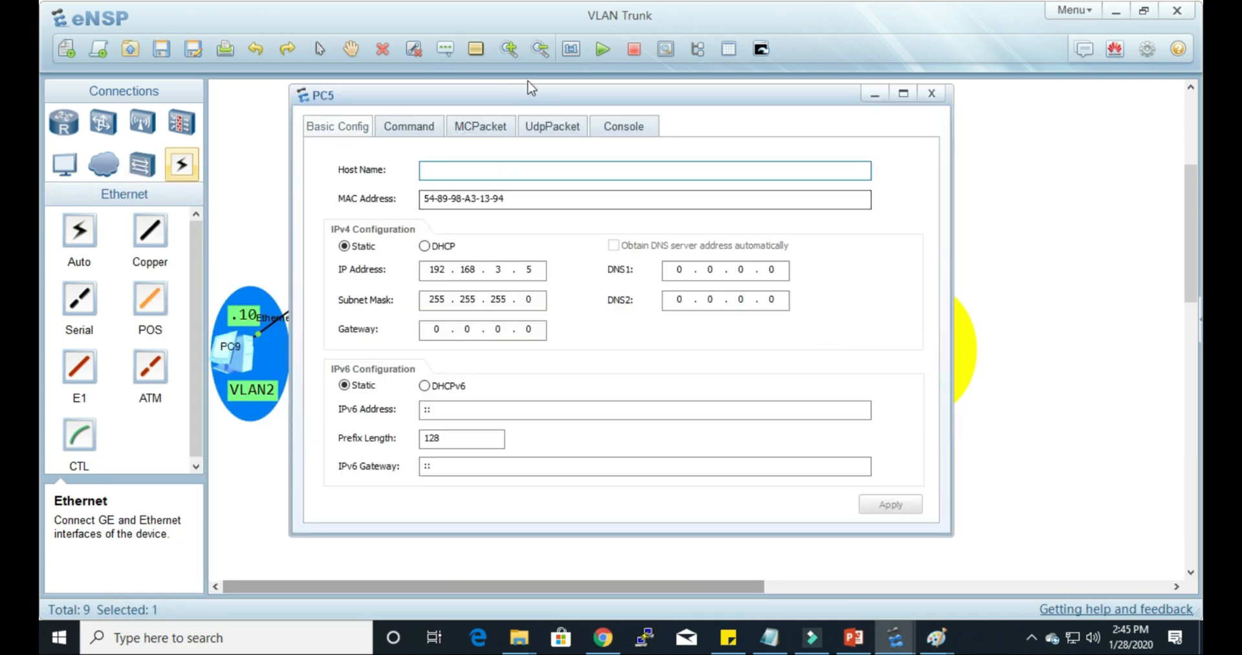
{"action": "left_click_drag", "start_coordinate": [626, 111], "coordinate": [807, 116]}
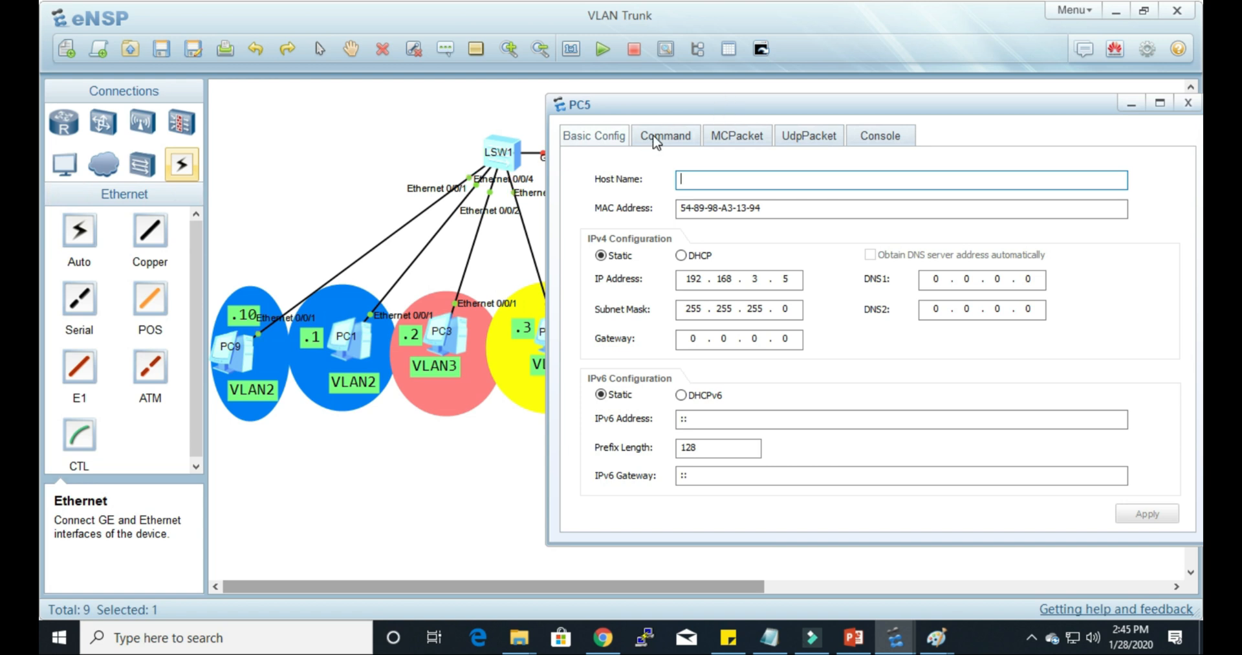
{"action": "left_click", "coordinate": [654, 139]}
{"action": "type", "text": "ping "}
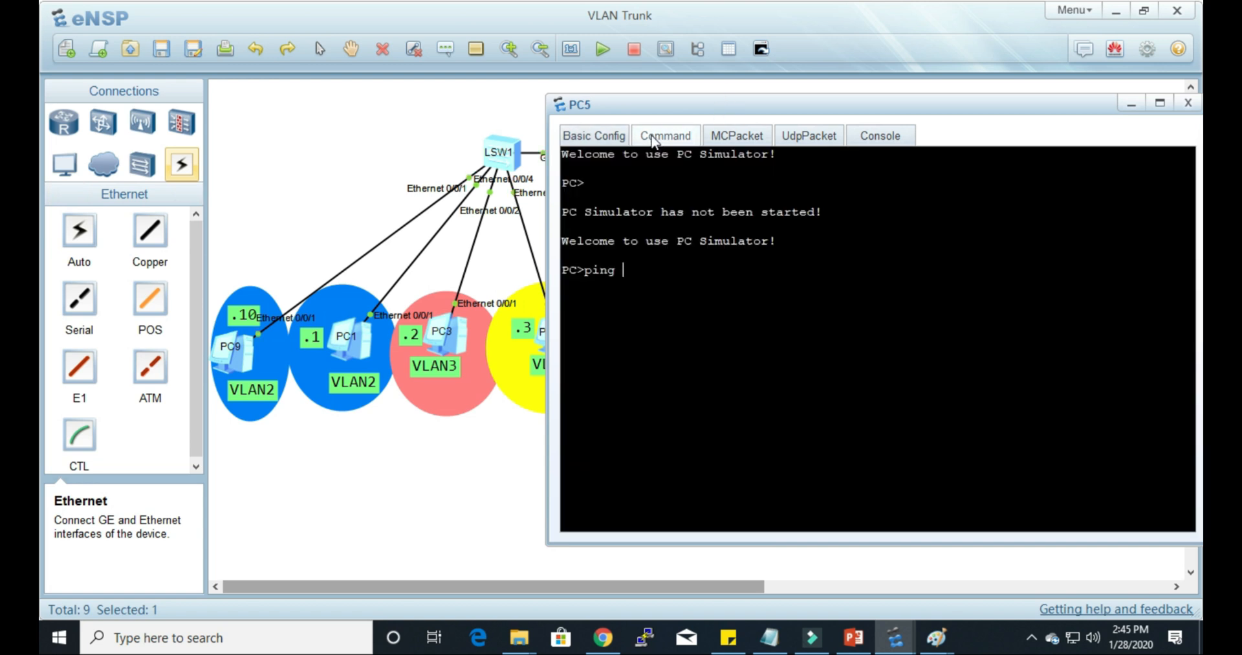
{"action": "type", "text": "192.168."}
{"action": "type", "text": "3.2"}
{"action": "key", "text": "Return"}
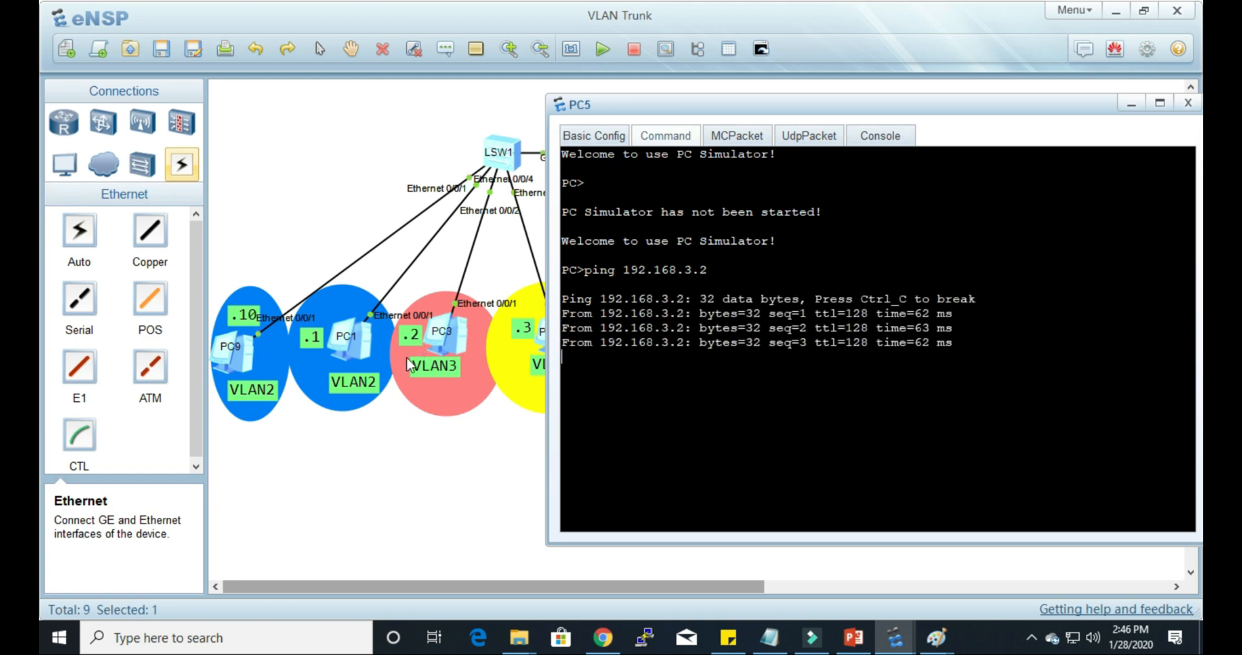
{"action": "left_click", "coordinate": [375, 493]}
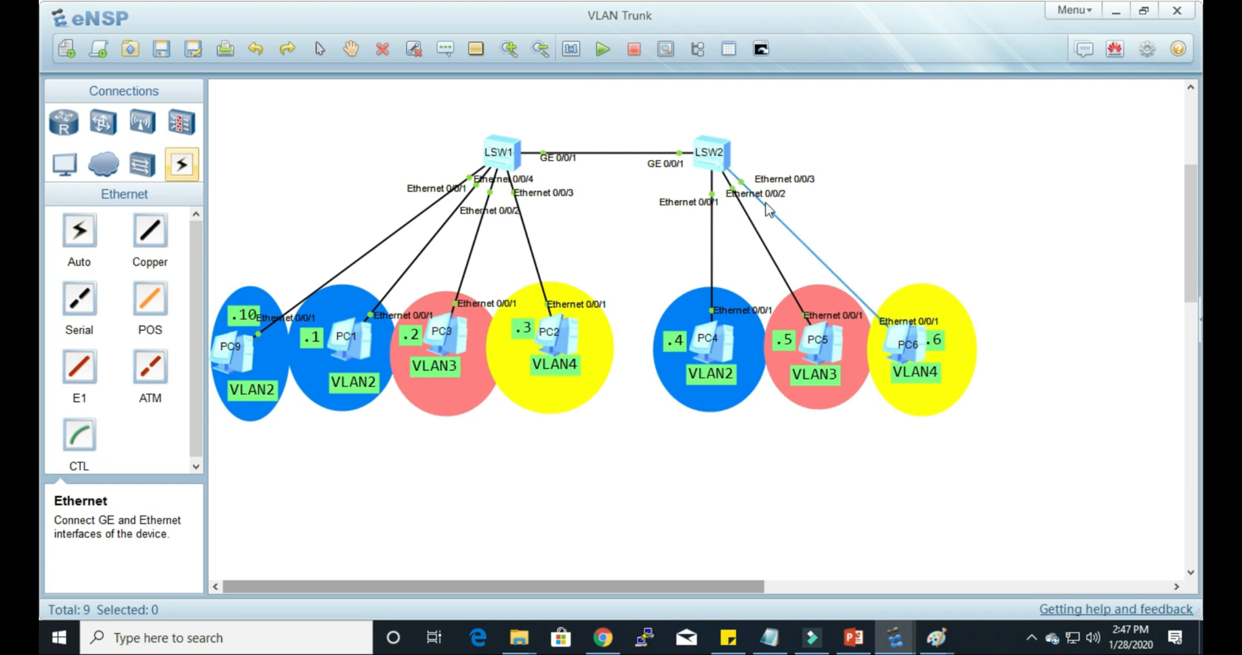
Step: Switch to the Paint sketch of the VLAN 2 and VLAN 3 switch and pencil a curved red arrow from C to D
{"action": "mouse_move", "coordinate": [944, 645]}
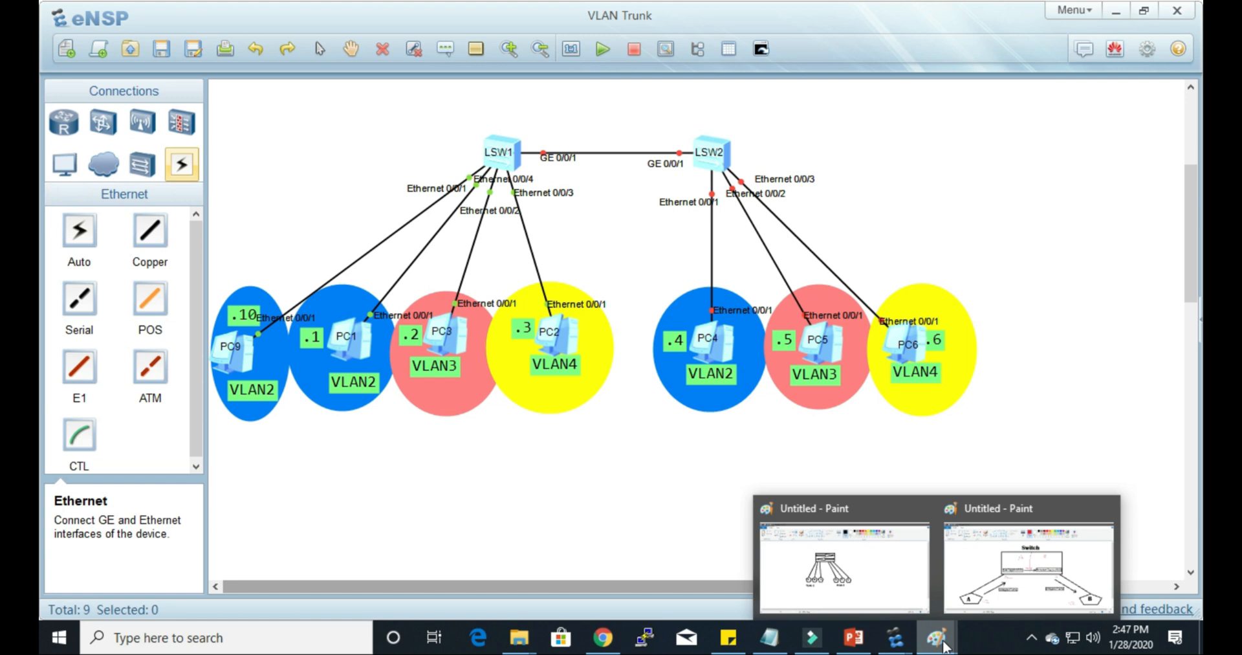
{"action": "left_click", "coordinate": [890, 581]}
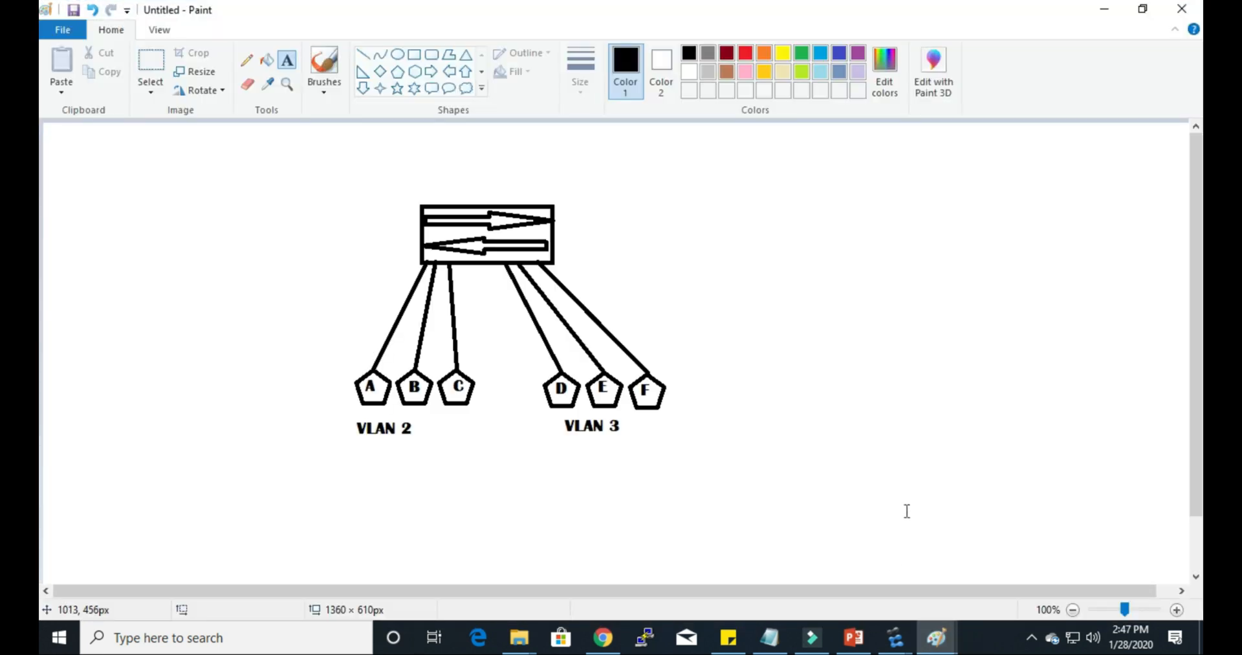
{"action": "left_click", "coordinate": [746, 53]}
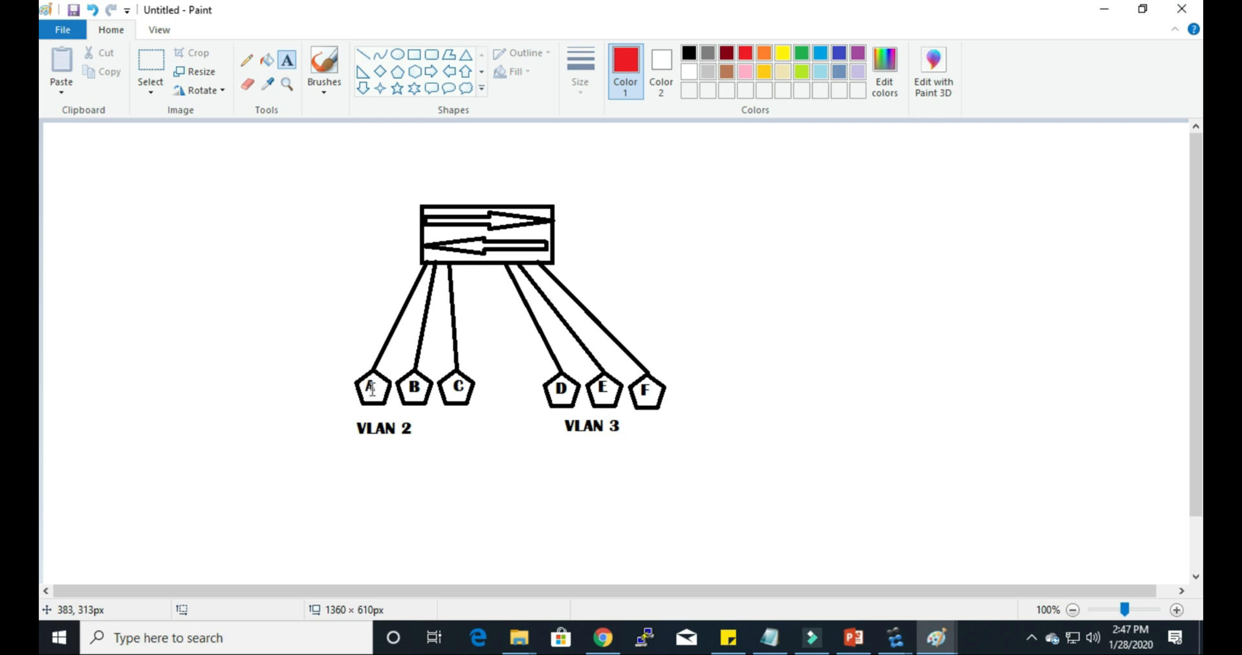
{"action": "left_click", "coordinate": [246, 61]}
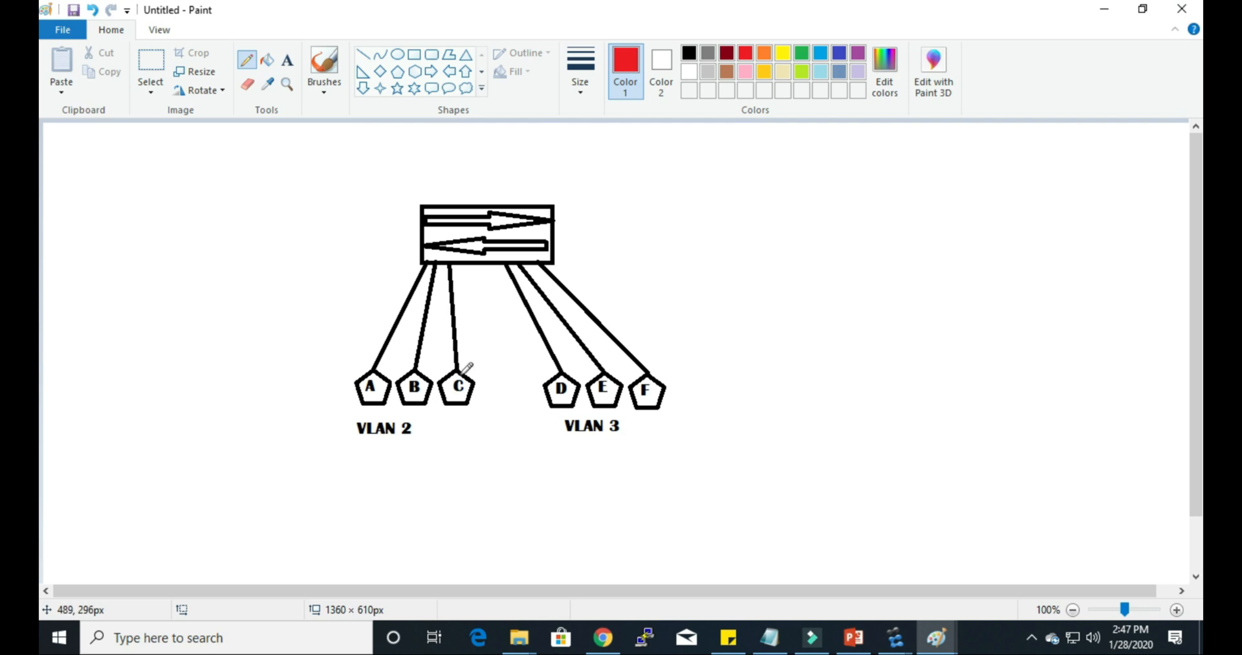
{"action": "mouse_move", "coordinate": [470, 378]}
{"action": "left_mouse_down"}
{"action": "mouse_move", "coordinate": [528, 355]}
{"action": "mouse_move", "coordinate": [550, 374]}
{"action": "left_mouse_up"}
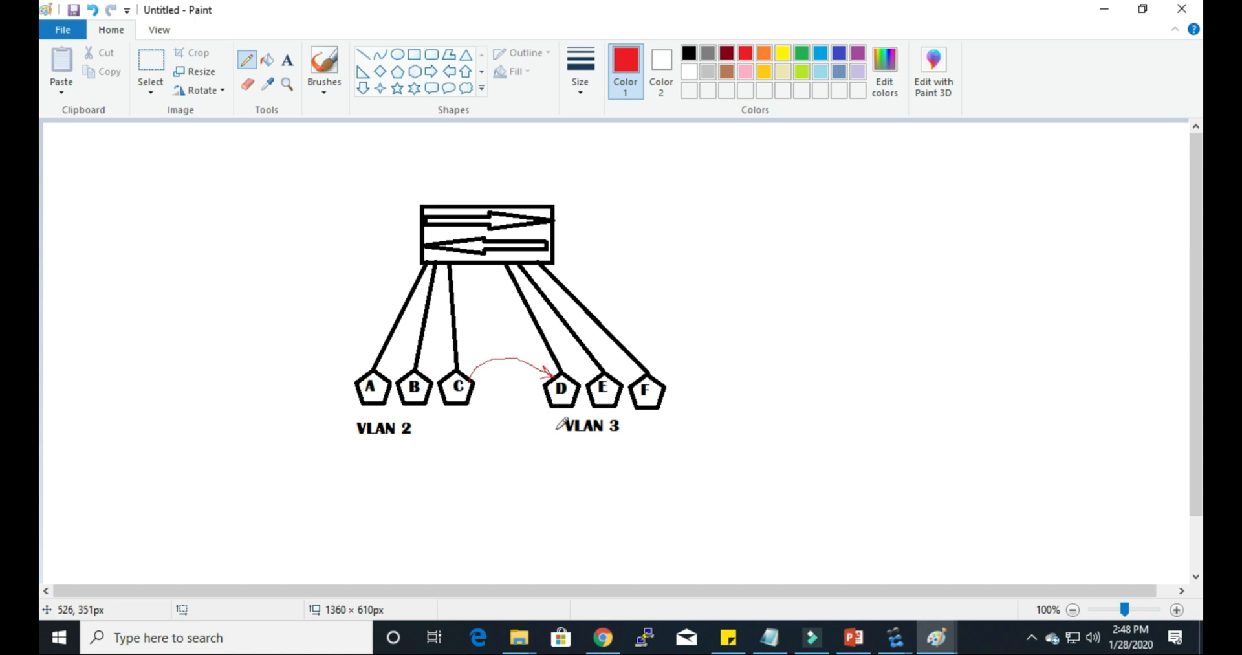
Step: Pencil crossed-out red arrows below the hosts from C to E and C to F, plus a curved arrow above from C to E
{"action": "mouse_move", "coordinate": [467, 404]}
{"action": "left_mouse_down"}
{"action": "mouse_move", "coordinate": [529, 414]}
{"action": "mouse_move", "coordinate": [605, 402]}
{"action": "mouse_move", "coordinate": [595, 416]}
{"action": "left_mouse_up"}
{"action": "mouse_move", "coordinate": [518, 406]}
{"action": "left_mouse_down"}
{"action": "mouse_move", "coordinate": [507, 424]}
{"action": "mouse_move", "coordinate": [524, 429]}
{"action": "left_mouse_up"}
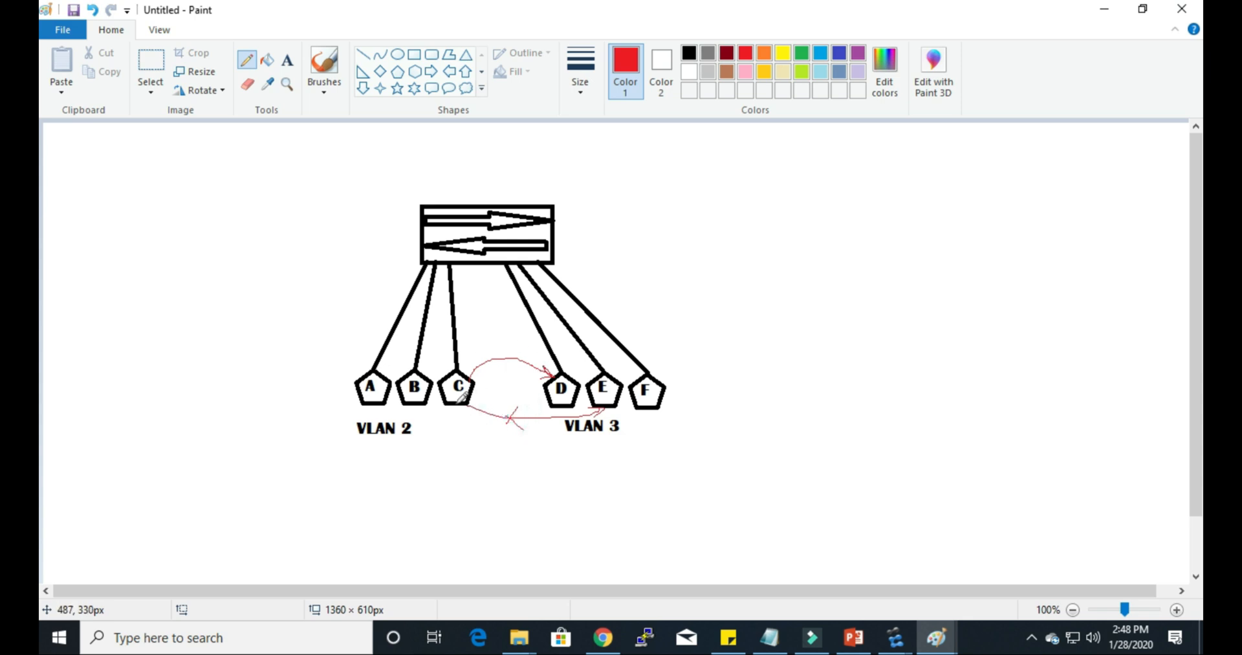
{"action": "mouse_move", "coordinate": [455, 402]}
{"action": "left_mouse_down"}
{"action": "mouse_move", "coordinate": [599, 445]}
{"action": "mouse_move", "coordinate": [638, 420]}
{"action": "left_mouse_up"}
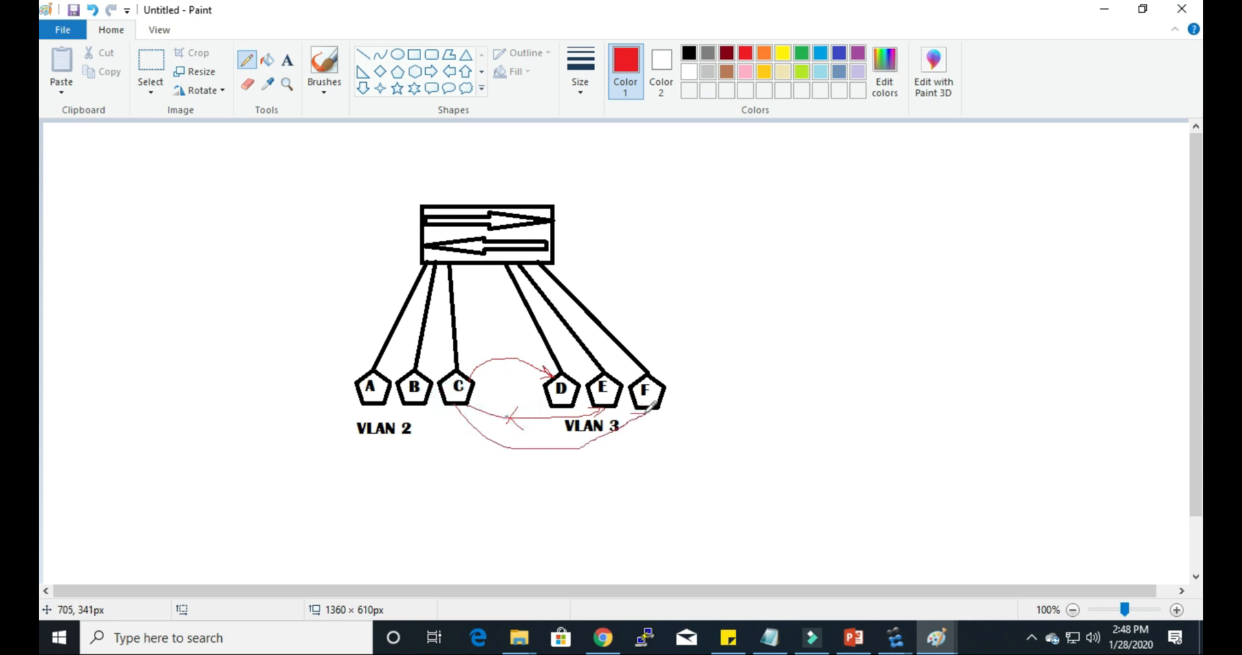
{"action": "mouse_move", "coordinate": [547, 442]}
{"action": "left_mouse_down"}
{"action": "mouse_move", "coordinate": [538, 459]}
{"action": "mouse_move", "coordinate": [556, 459]}
{"action": "left_mouse_up"}
{"action": "mouse_move", "coordinate": [465, 372]}
{"action": "left_mouse_down"}
{"action": "mouse_move", "coordinate": [502, 344]}
{"action": "mouse_move", "coordinate": [581, 350]}
{"action": "mouse_move", "coordinate": [601, 374]}
{"action": "mouse_move", "coordinate": [588, 375]}
{"action": "left_mouse_up"}
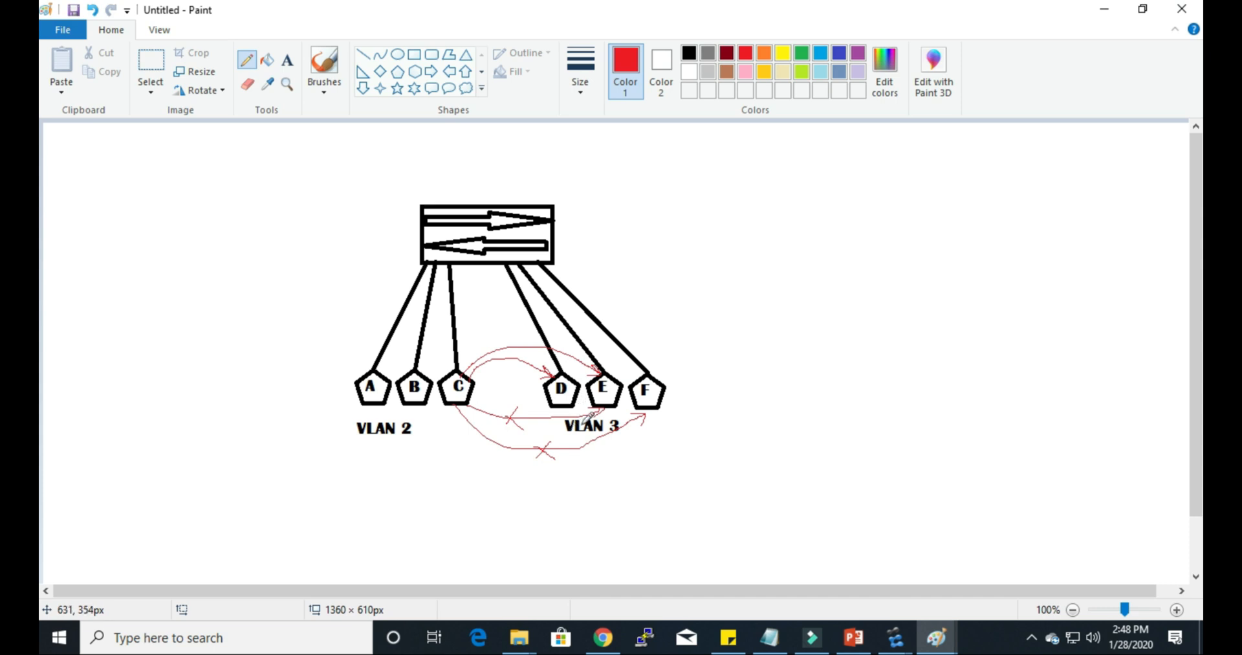
Step: Mark the switch's port ends in red, circle the ports leading to E and F, and draw a short line between D and E
{"action": "left_click", "coordinate": [520, 257]}
{"action": "left_click_drag", "start_coordinate": [446, 254], "coordinate": [454, 254]}
{"action": "left_click_drag", "start_coordinate": [502, 256], "coordinate": [497, 259]}
{"action": "mouse_move", "coordinate": [517, 254]}
{"action": "left_mouse_down"}
{"action": "mouse_move", "coordinate": [512, 268]}
{"action": "mouse_move", "coordinate": [522, 257]}
{"action": "left_mouse_up"}
{"action": "left_click", "coordinate": [455, 399]}
{"action": "left_click", "coordinate": [558, 395]}
{"action": "mouse_move", "coordinate": [536, 252]}
{"action": "left_mouse_down"}
{"action": "mouse_move", "coordinate": [547, 262]}
{"action": "mouse_move", "coordinate": [534, 256]}
{"action": "left_mouse_up"}
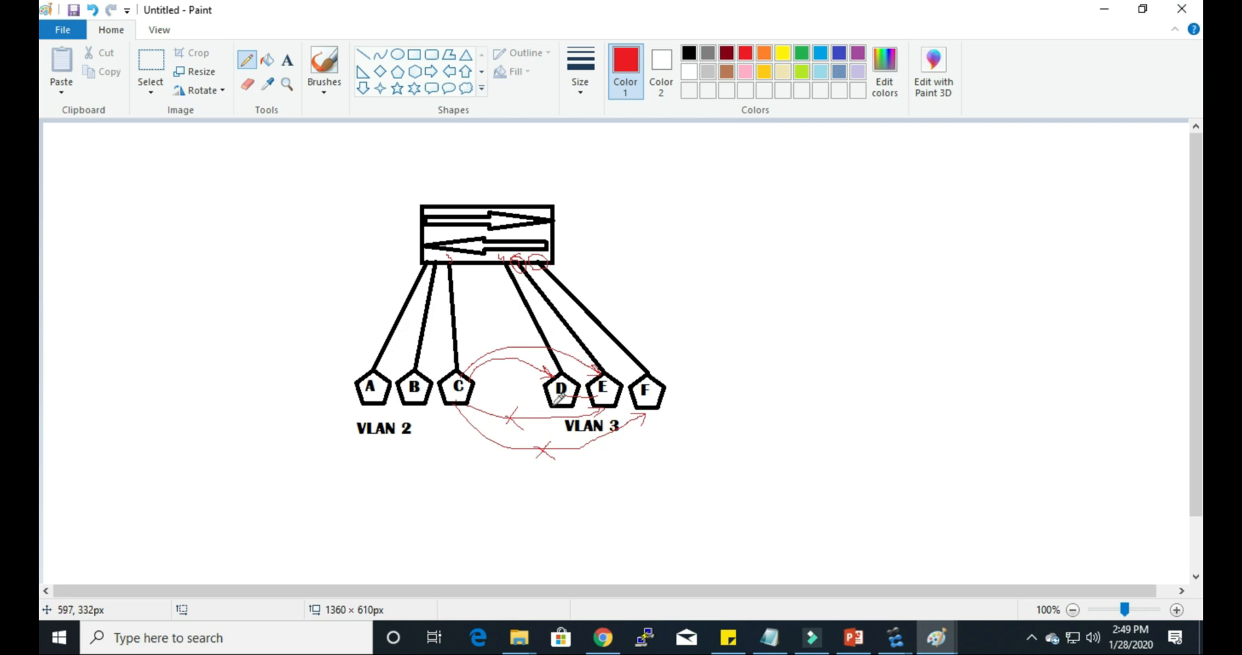
{"action": "left_click_drag", "start_coordinate": [434, 258], "coordinate": [445, 266]}
Step: Switch back to the VLAN Trunk topology in eNSP
{"action": "left_click", "coordinate": [896, 636]}
{"action": "left_click", "coordinate": [440, 596]}
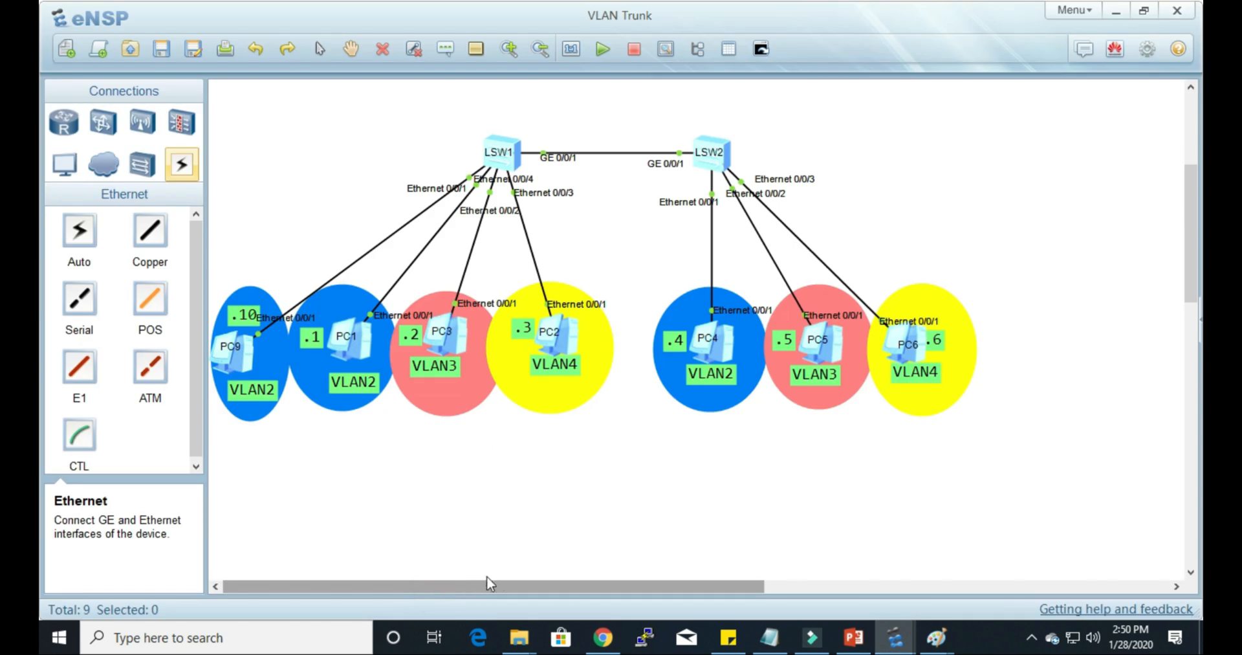
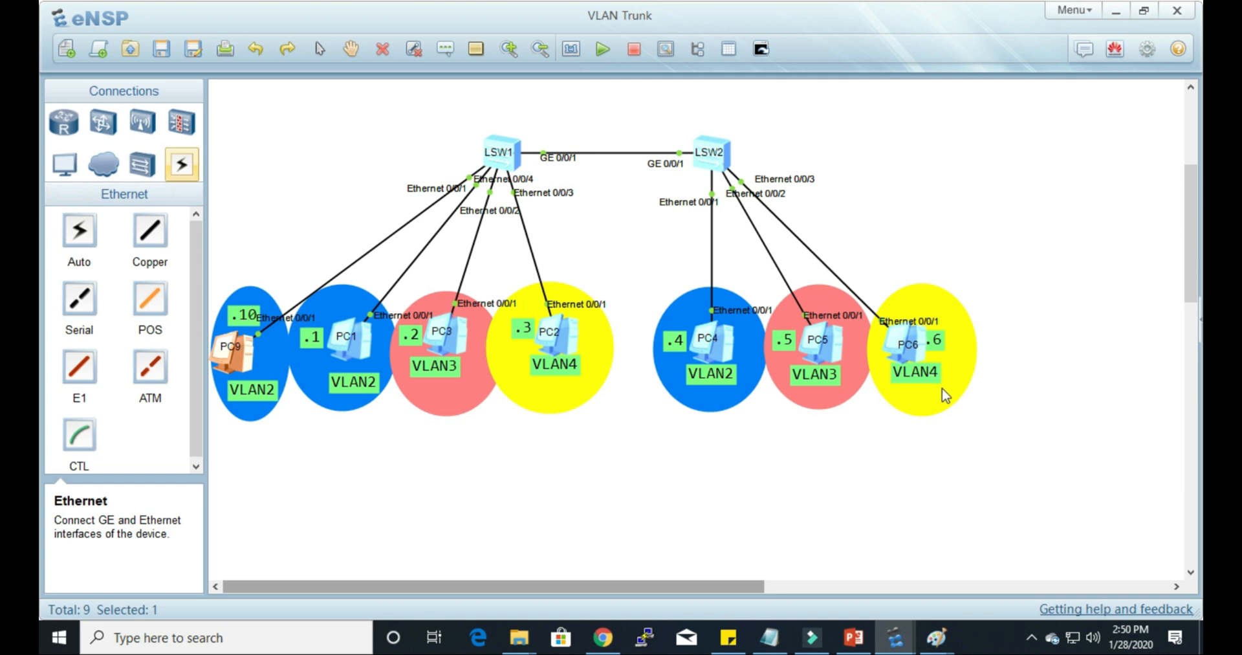
Step: Open the command-line console of switch LSW2 from the topology and move its window aside
{"action": "left_click", "coordinate": [925, 366]}
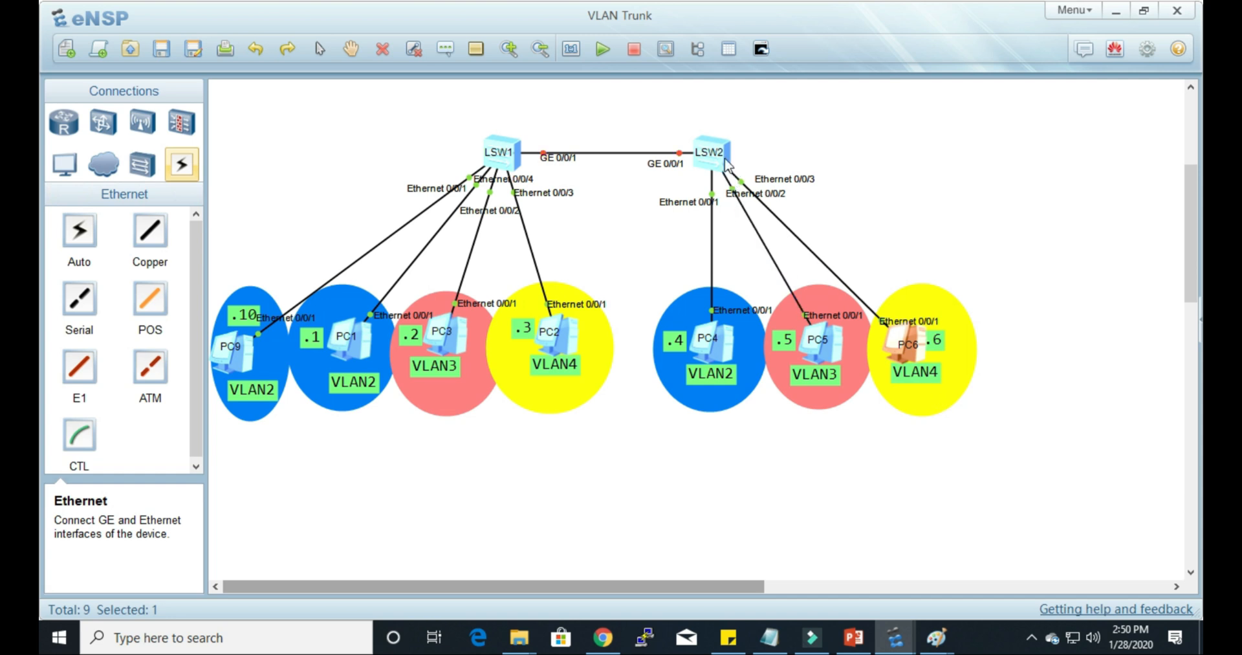
{"action": "left_click", "coordinate": [784, 121]}
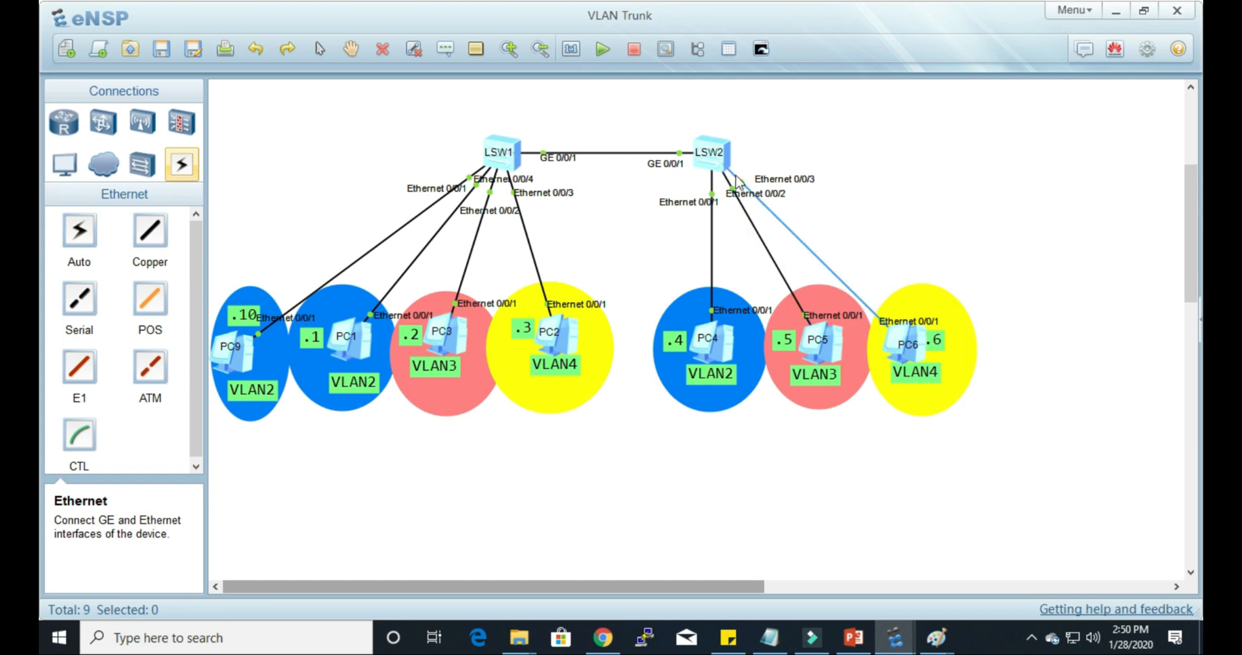
{"action": "double_click", "coordinate": [712, 152]}
{"action": "left_click_drag", "start_coordinate": [698, 123], "coordinate": [186, 141]}
{"action": "left_click_drag", "start_coordinate": [459, 141], "coordinate": [947, 86]}
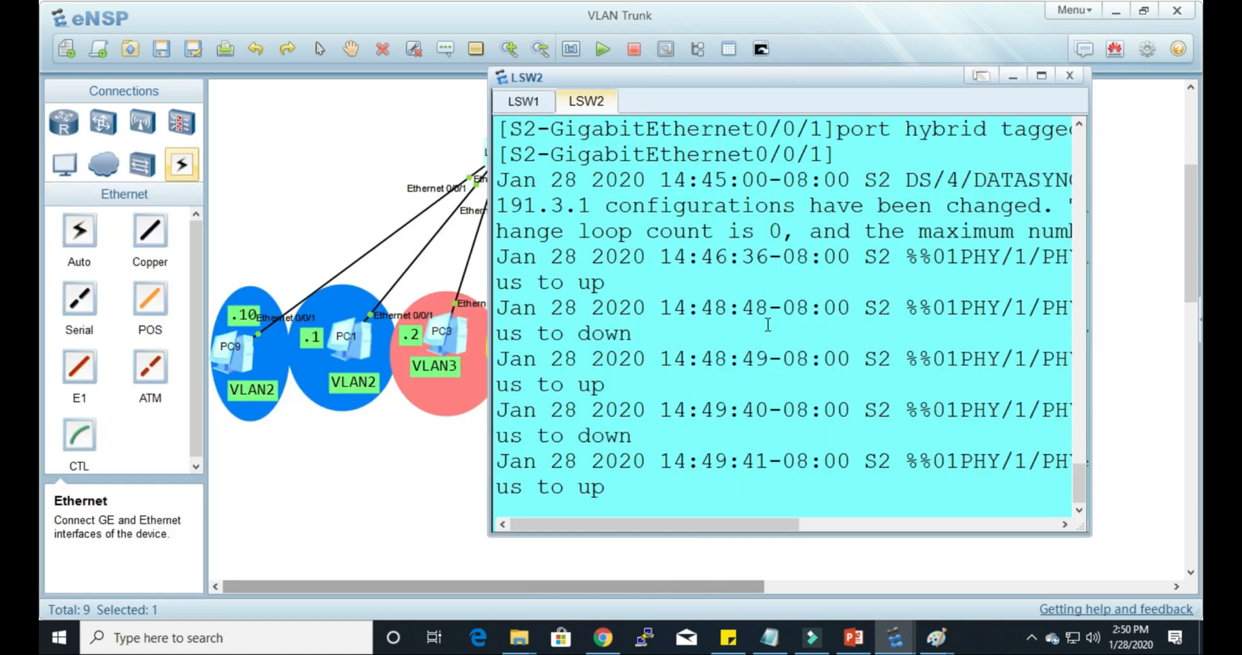
Step: Leave the GigabitEthernet0/0/1 view on S2 and enter the Ethernet0/0/3 interface view for PC6's port
{"action": "key", "text": "Return"}
{"action": "key", "text": "Return"}
{"action": "type", "text": "q"}
{"action": "key", "text": "Return"}
{"action": "type", "text": "i"}
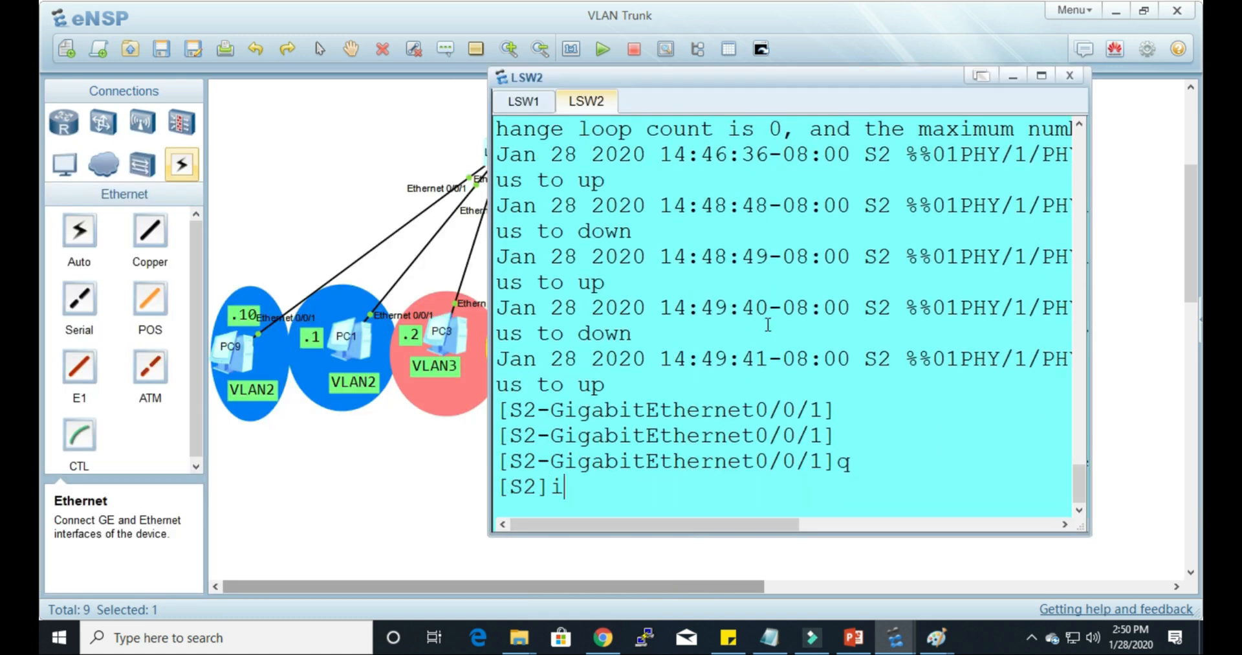
{"action": "type", "text": "nt"}
{"action": "key", "text": "Tab"}
{"action": "type", "text": "eth"}
{"action": "key", "text": "Tab"}
{"action": "type", "text": "0/0/3"}
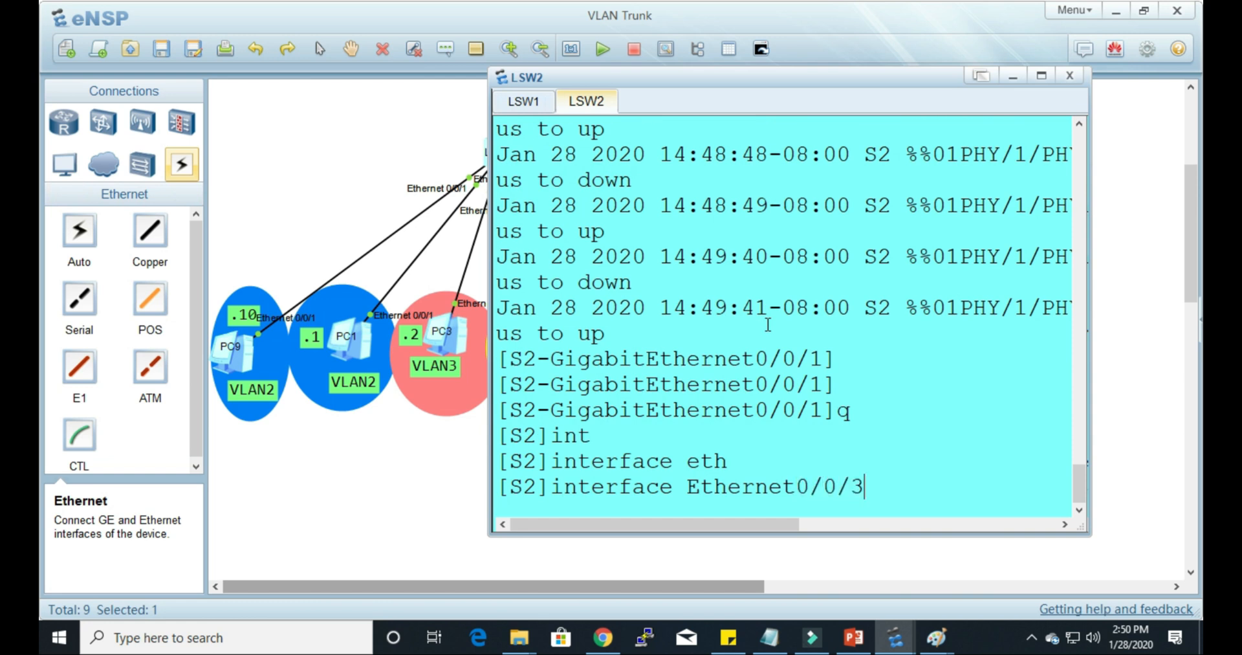
{"action": "key", "text": "Return"}
Step: Display the current configuration of Ethernet0/0/3 on S2 with dis this and highlight its untagged VLAN line
{"action": "type", "text": "dis this"}
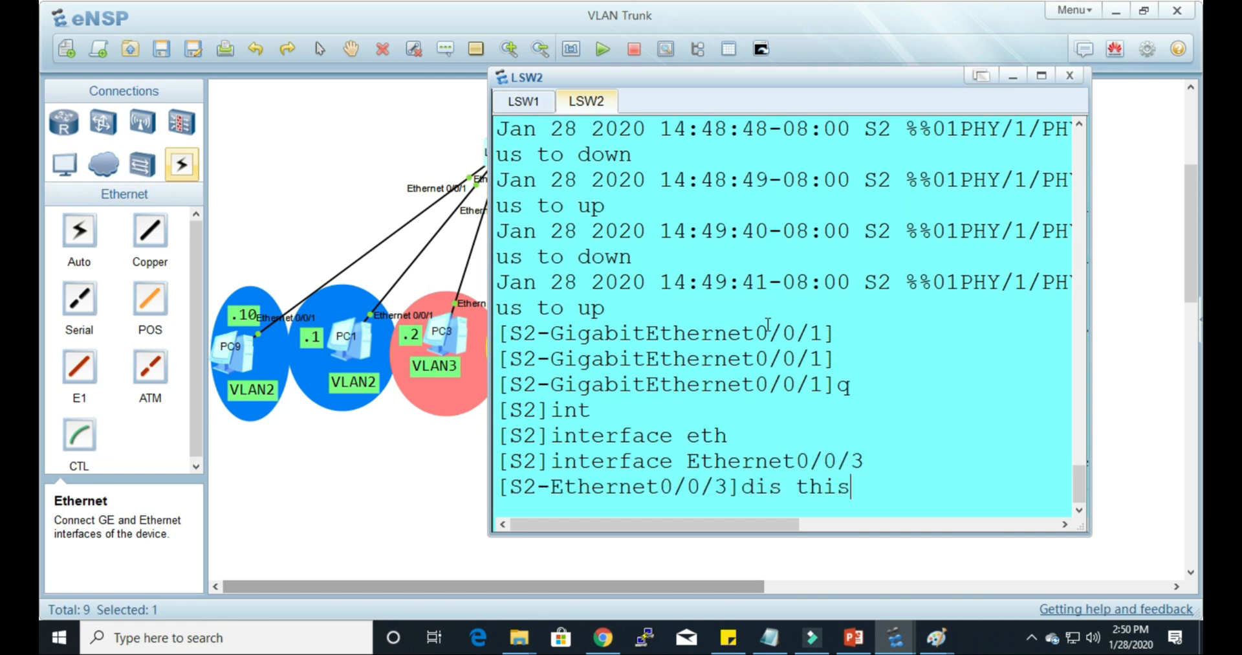
{"action": "key", "text": "Return"}
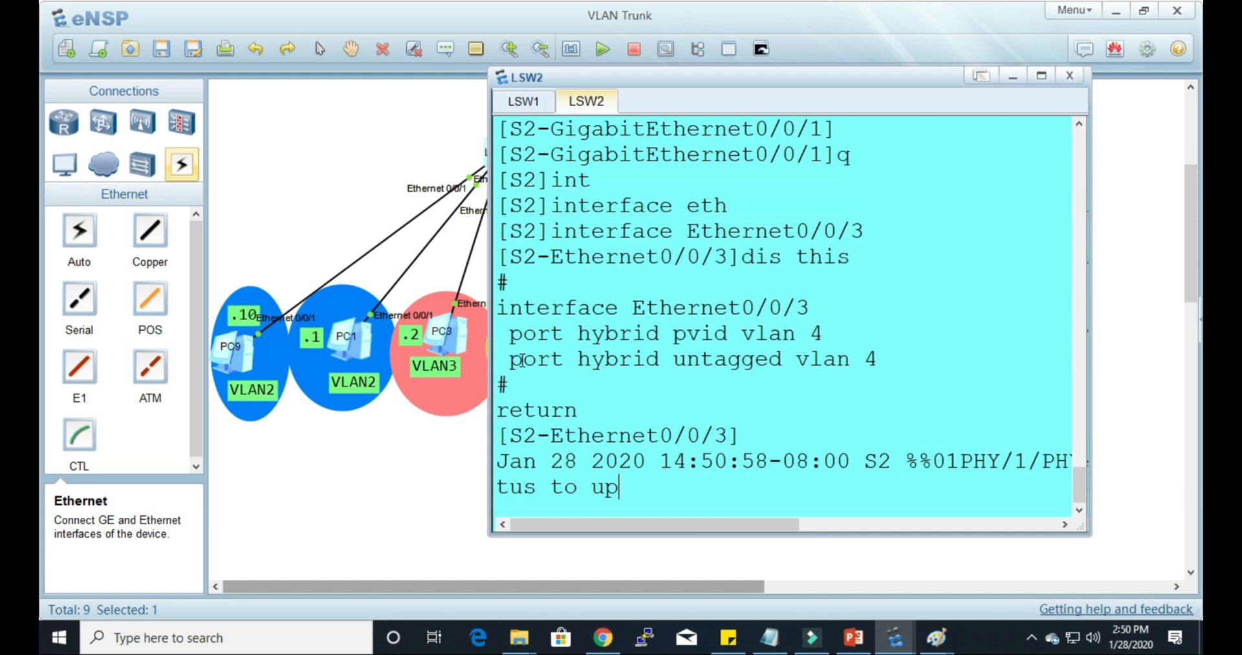
{"action": "left_click_drag", "start_coordinate": [511, 359], "coordinate": [908, 359]}
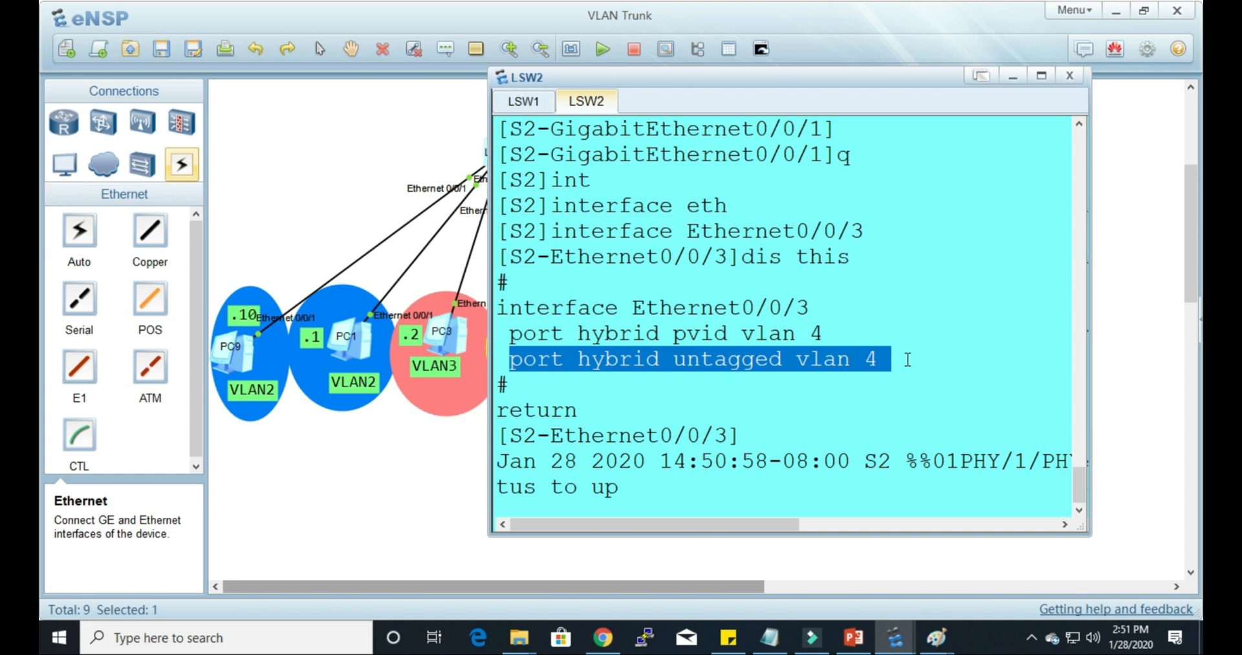
{"action": "left_click", "coordinate": [724, 493]}
{"action": "key", "text": "Return"}
{"action": "key", "text": "Return"}
{"action": "key", "text": "Return"}
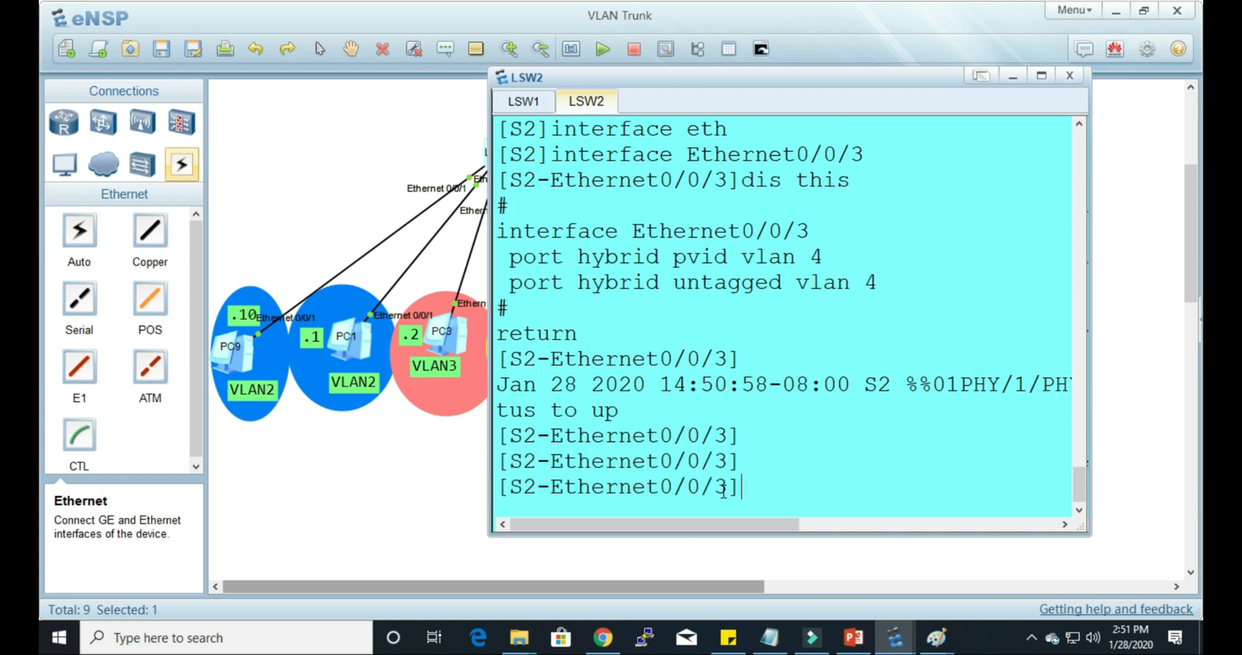
Step: Add VLAN 2 as a hybrid untagged VLAN on S2's Ethernet0/0/3
{"action": "type", "text": "po"}
{"action": "key", "text": "Tab"}
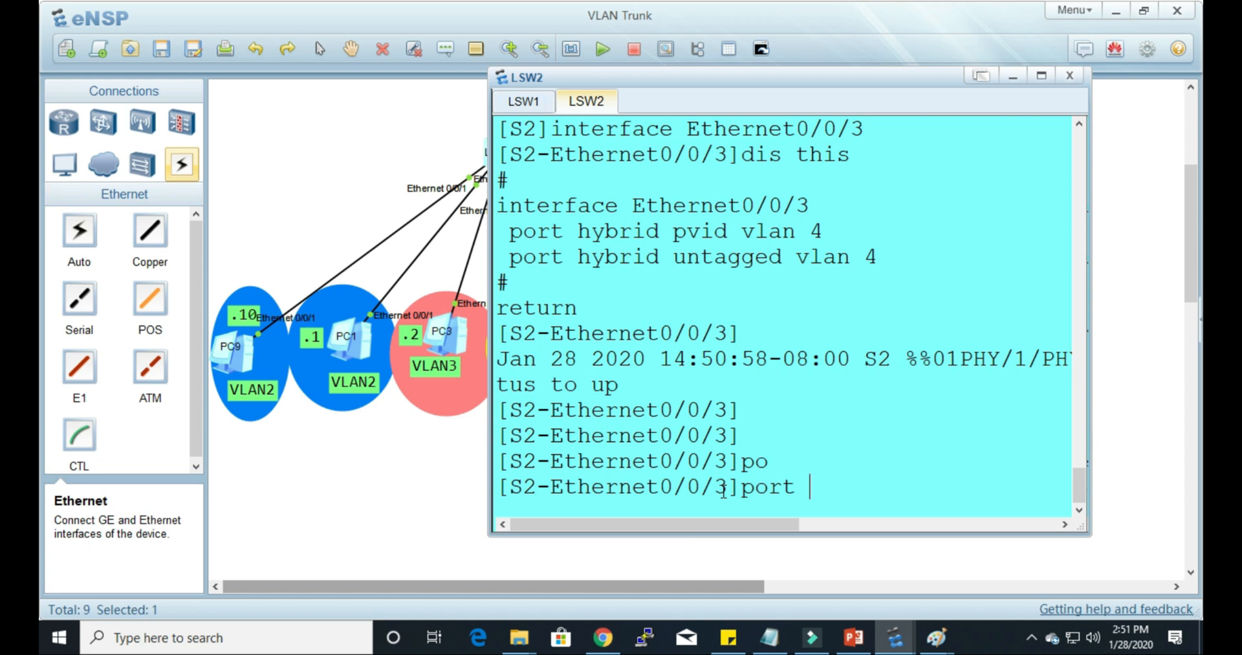
{"action": "type", "text": "h"}
{"action": "key", "text": "Tab"}
{"action": "type", "text": "u"}
{"action": "key", "text": "Tab"}
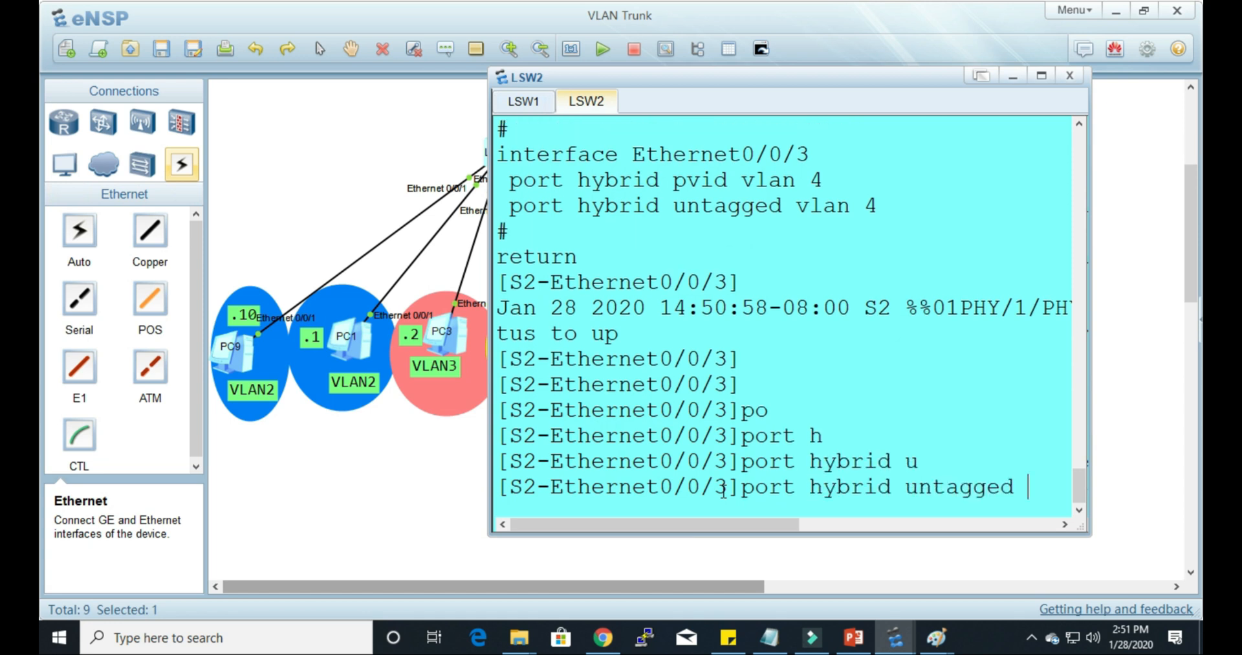
{"action": "type", "text": "v"}
{"action": "key", "text": "Tab"}
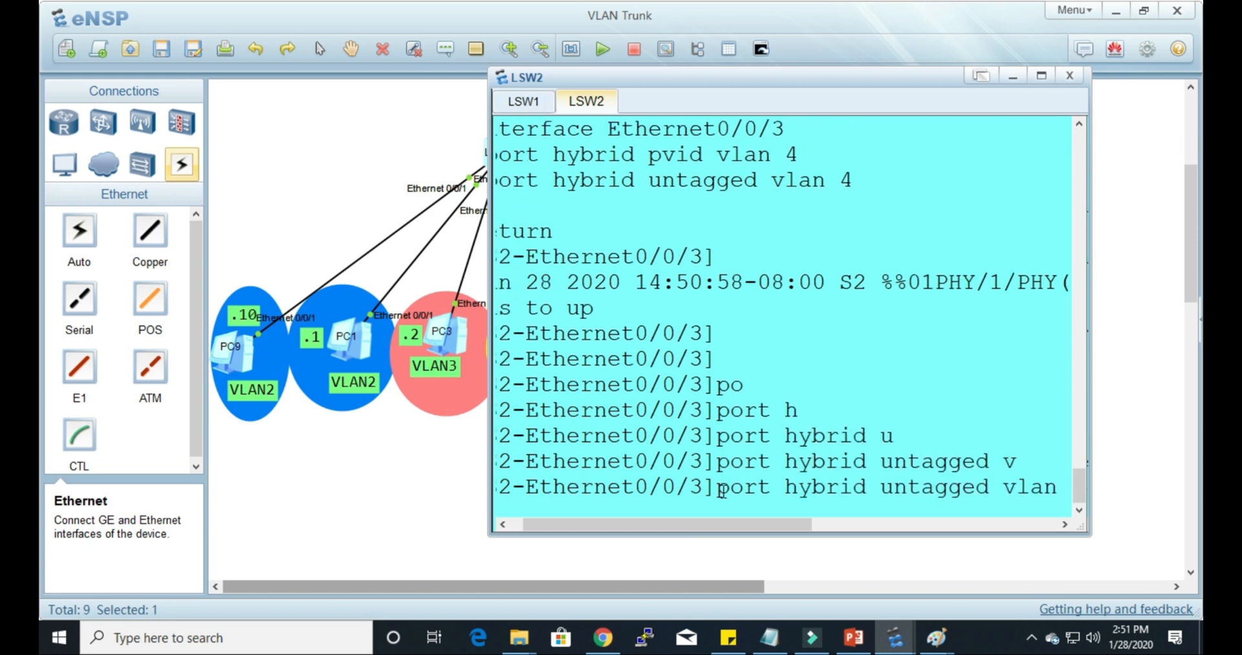
{"action": "type", "text": "2"}
{"action": "key", "text": "Return"}
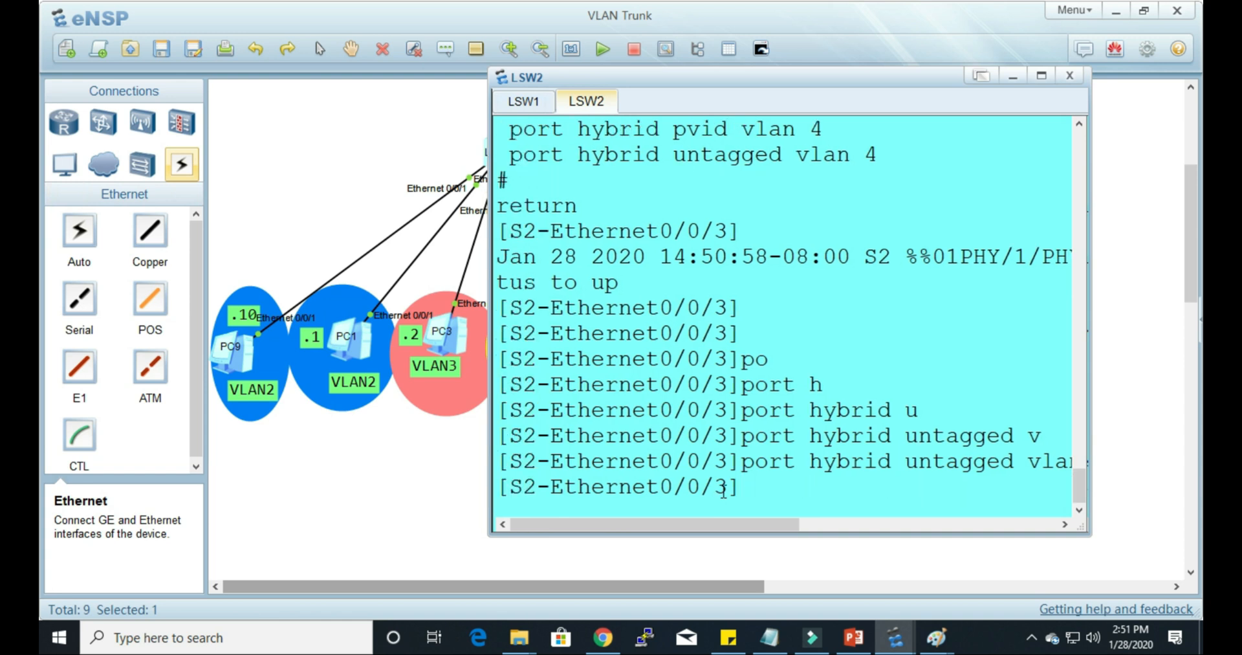
Step: Open PC6's command prompt and ping PC4 at 192.168.2.4
{"action": "left_click", "coordinate": [1107, 392]}
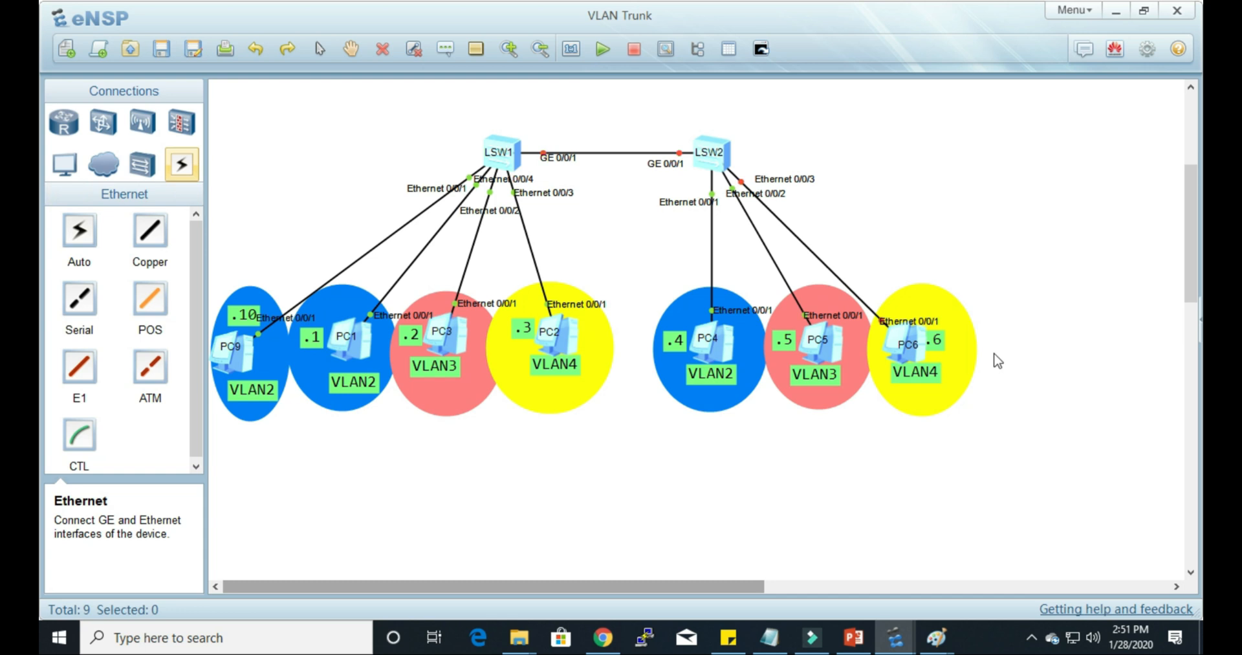
{"action": "left_click", "coordinate": [918, 364]}
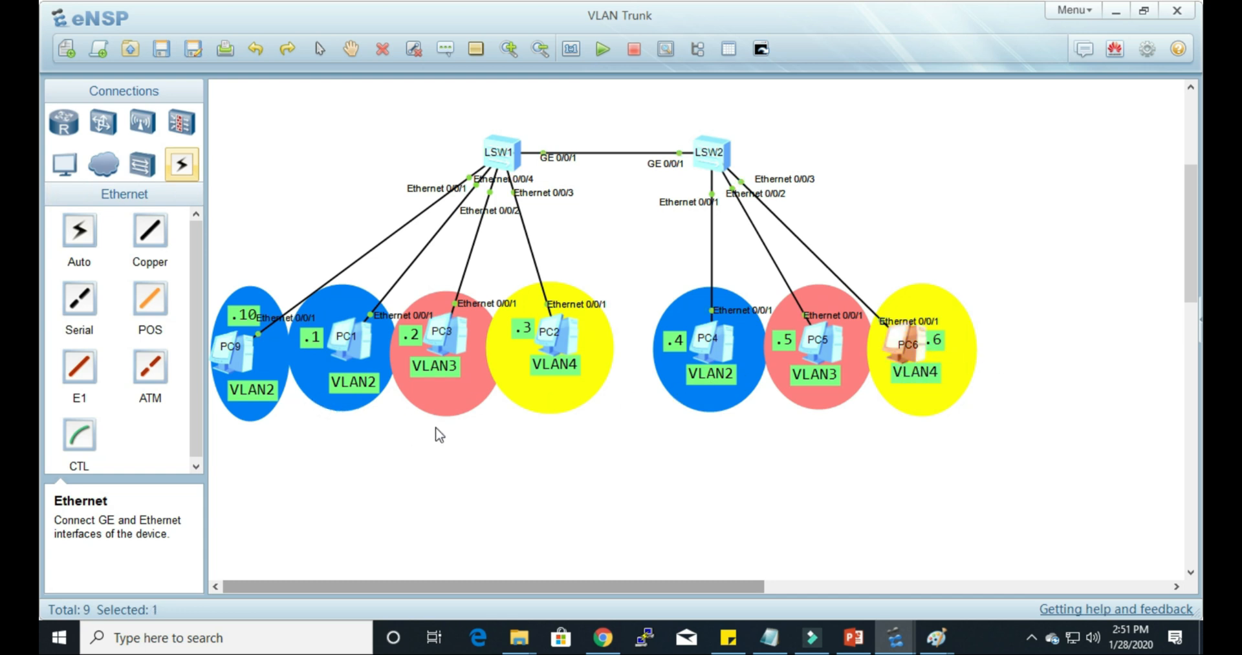
{"action": "double_click", "coordinate": [919, 358]}
{"action": "left_click_drag", "start_coordinate": [427, 110], "coordinate": [934, 121]}
{"action": "left_click", "coordinate": [912, 146]}
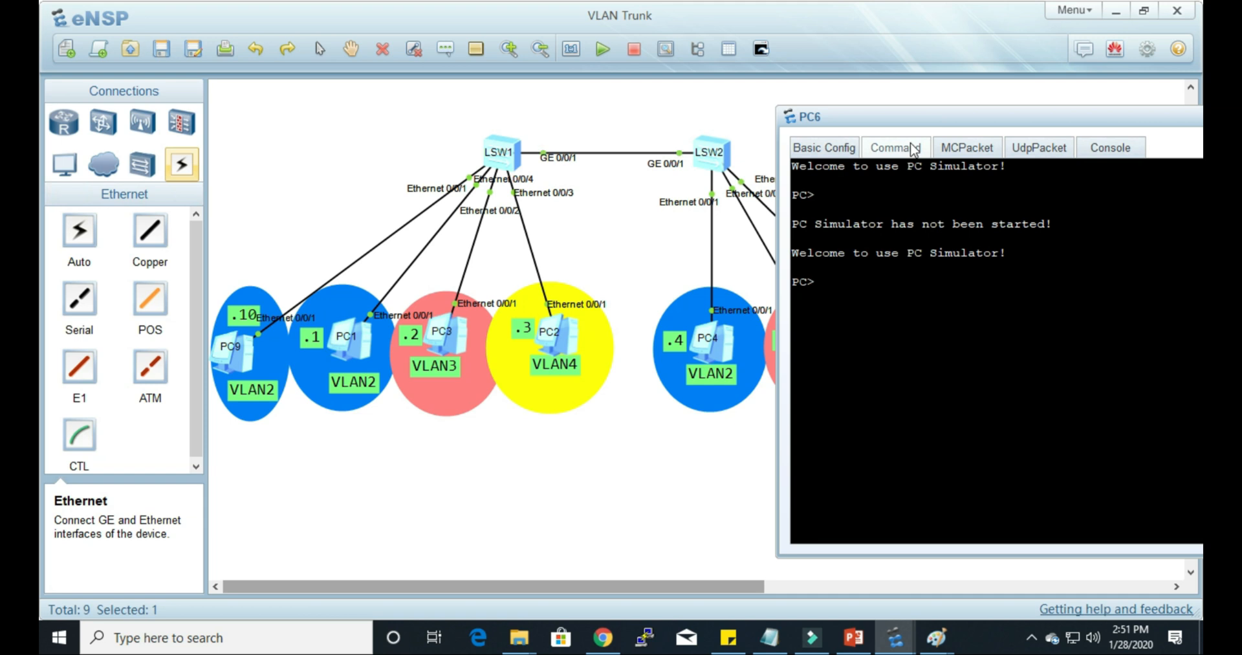
{"action": "type", "text": "ping 192.168"}
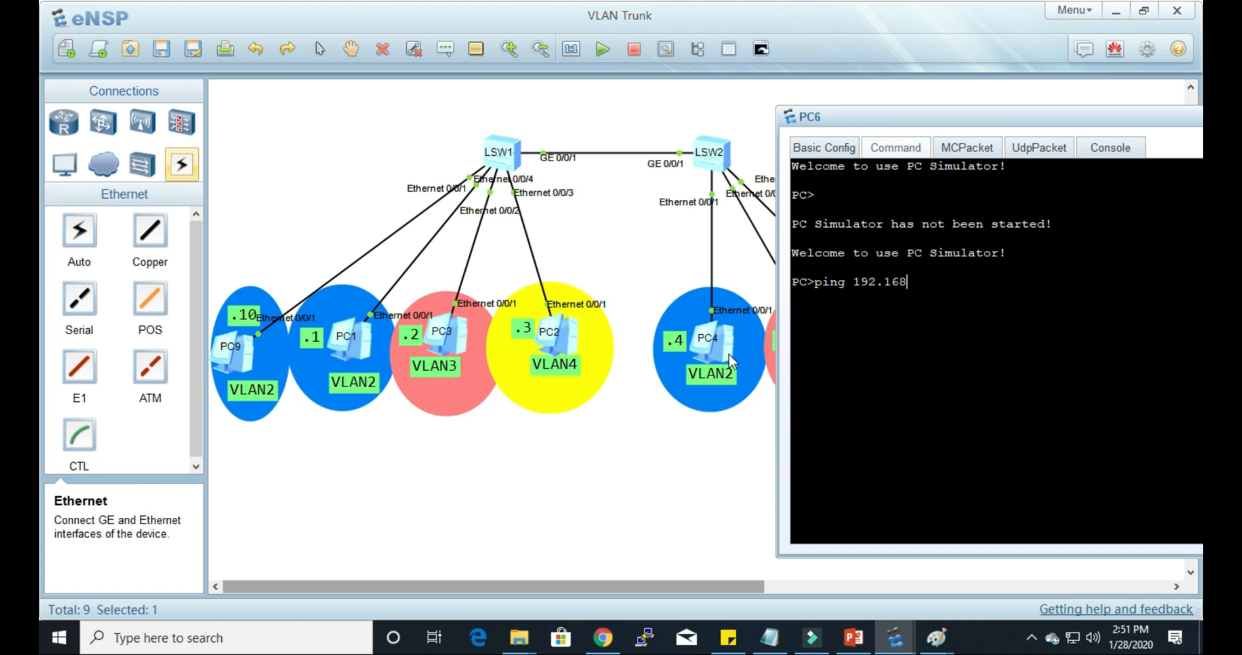
{"action": "type", "text": ".2.4"}
{"action": "key", "text": "Return"}
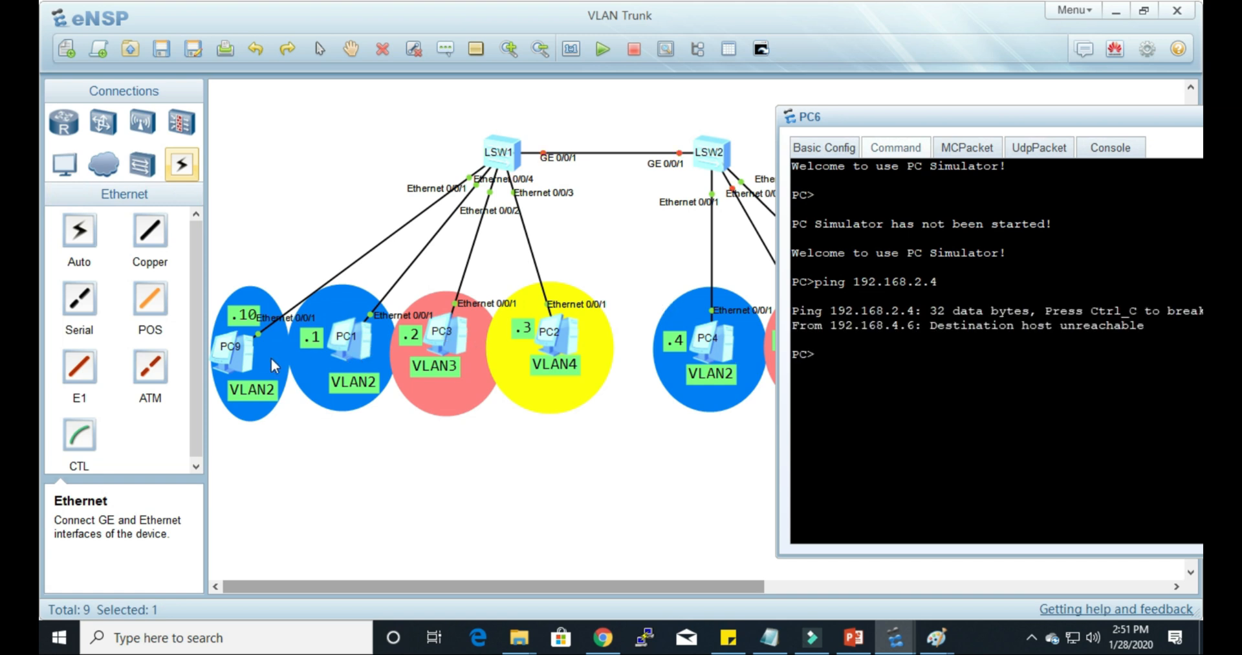
Step: From PC6, ping PC1 at 192.168.2.1 and PC9 at 192.168.2.10
{"action": "key", "text": "Up"}
{"action": "key", "text": "BackSpace"}
{"action": "type", "text": "192.168.2."}
{"action": "key", "text": "Return"}
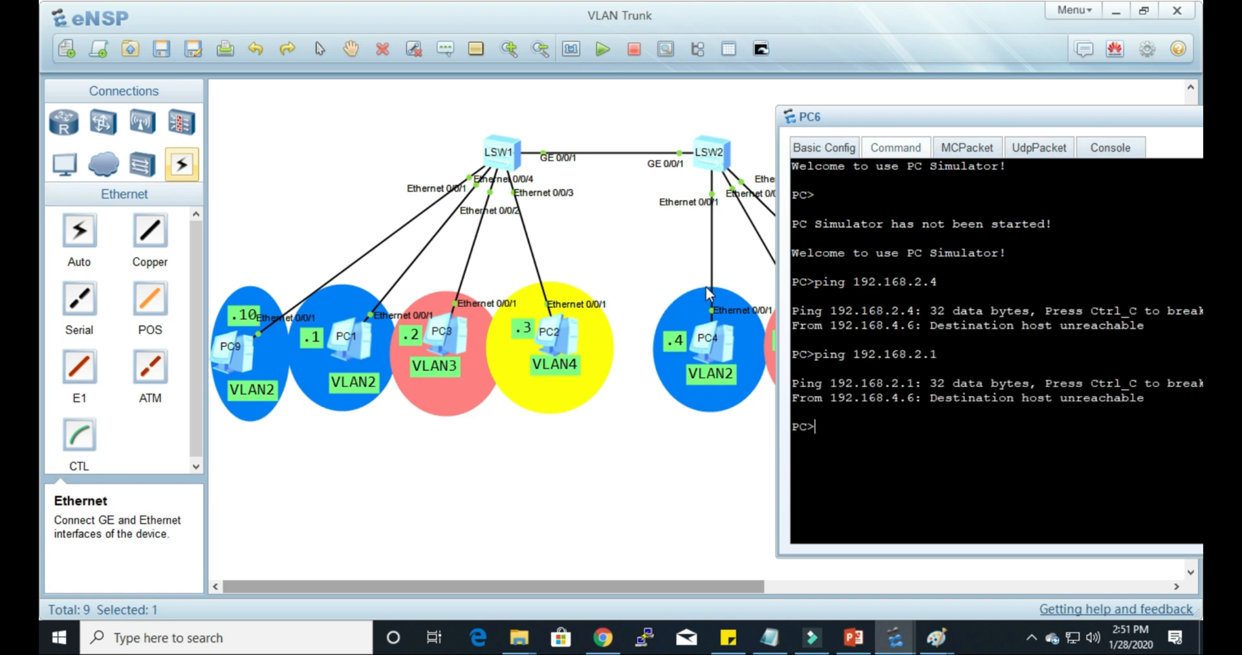
{"action": "key", "text": "Up"}
{"action": "type", "text": "0"}
{"action": "key", "text": "Return"}
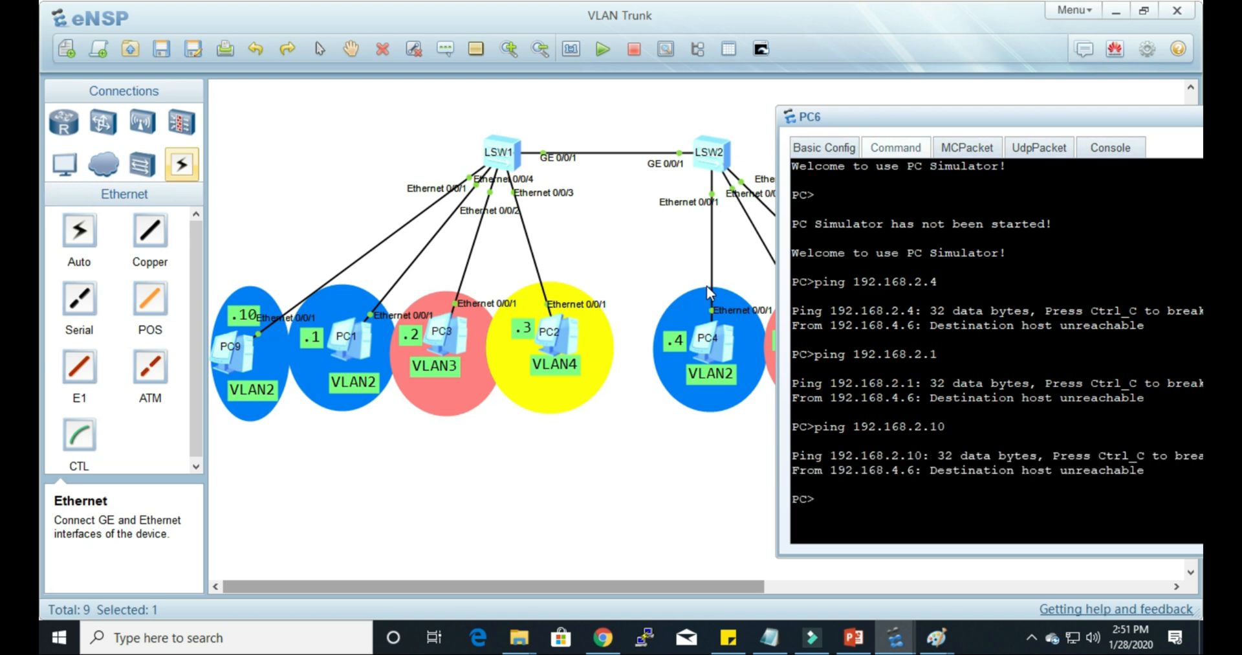
Step: Separate LSW1's overlapping Ethernet 0/0/1 and Ethernet 0/0/4 labels, placing each beside its own link
{"action": "left_click", "coordinate": [721, 531]}
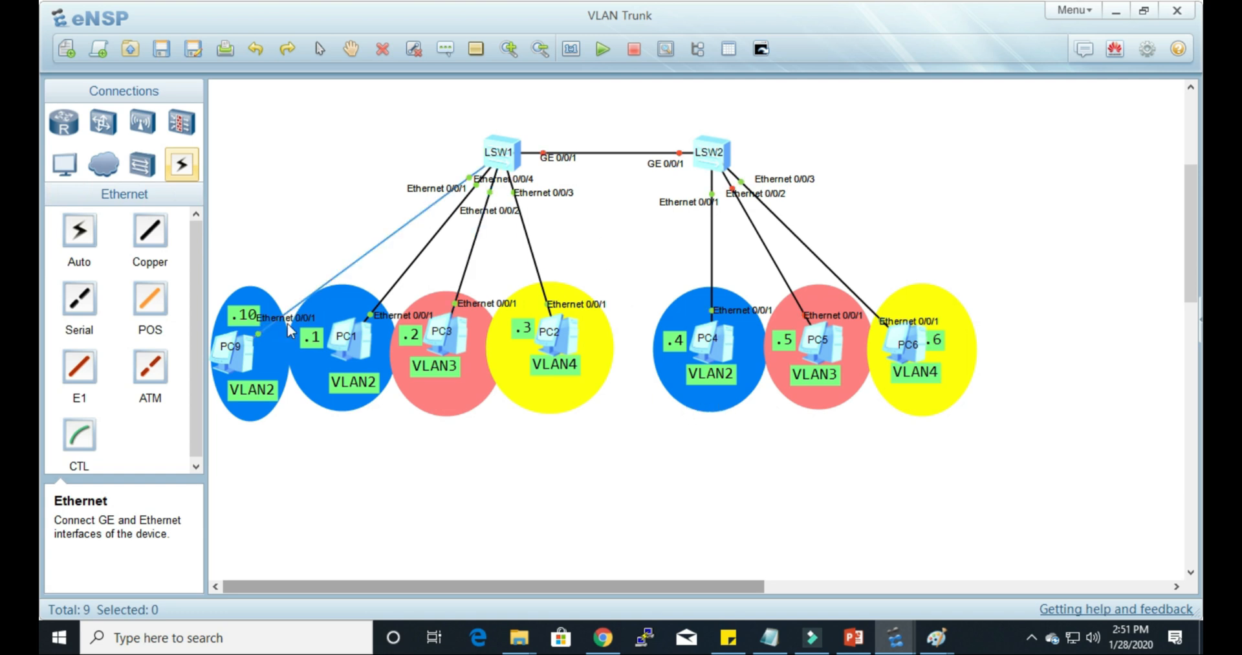
{"action": "left_click", "coordinate": [234, 361]}
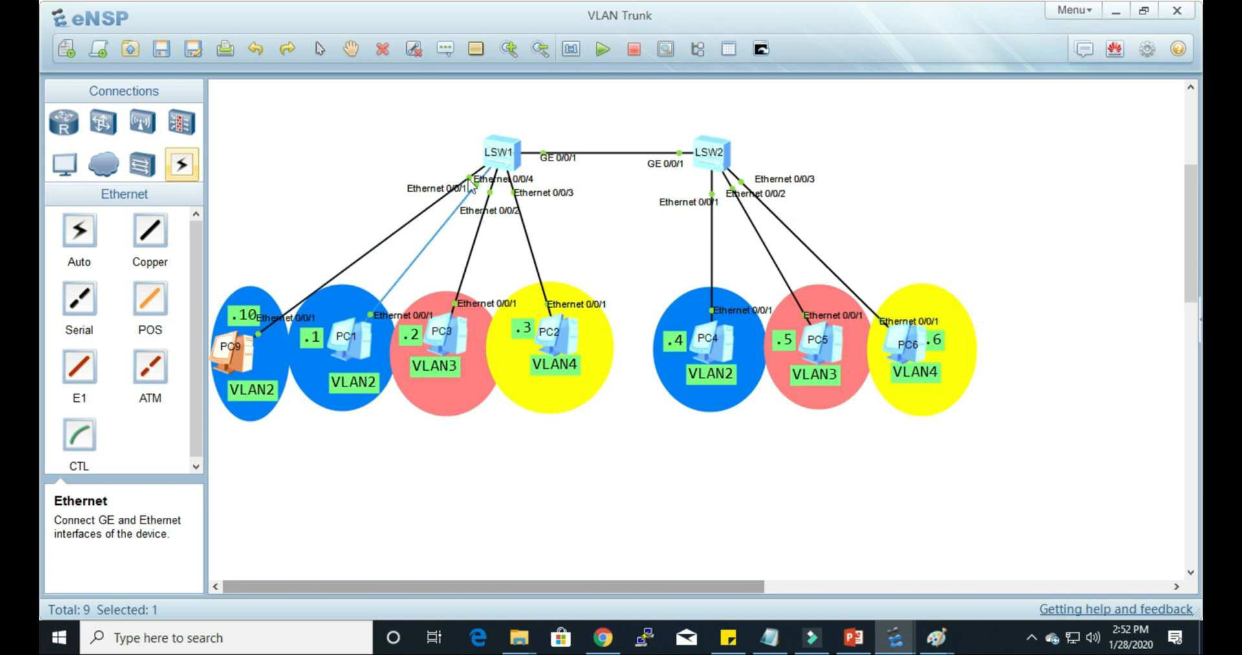
{"action": "left_click_drag", "start_coordinate": [448, 194], "coordinate": [463, 228]}
{"action": "left_click_drag", "start_coordinate": [507, 189], "coordinate": [435, 183]}
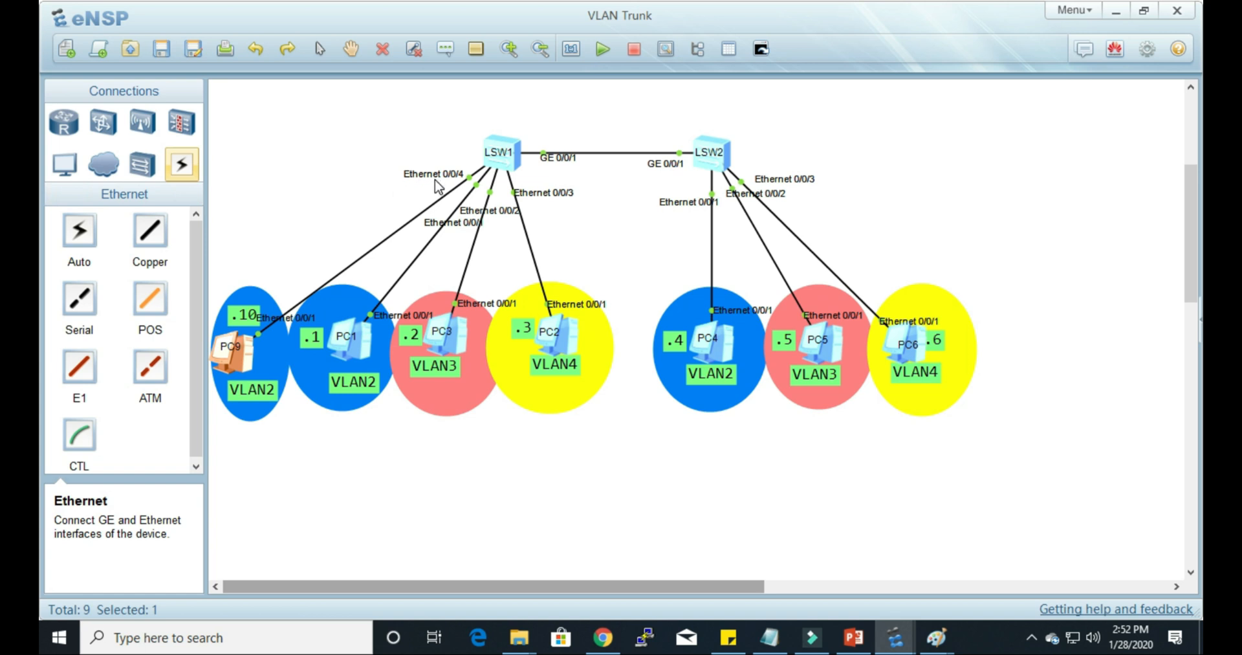
Step: Open LSW1's console, leave the GigabitEthernet0/0/1 view and enter the Ethernet0/0/4 interface view for PC9's port
{"action": "double_click", "coordinate": [509, 165]}
{"action": "left_click_drag", "start_coordinate": [677, 82], "coordinate": [715, 69]}
{"action": "key", "text": "Return"}
{"action": "key", "text": "Return"}
{"action": "key", "text": "Return"}
{"action": "key", "text": "Return"}
{"action": "type", "text": "q"}
{"action": "key", "text": "Return"}
{"action": "type", "text": "int"}
{"action": "key", "text": "Tab"}
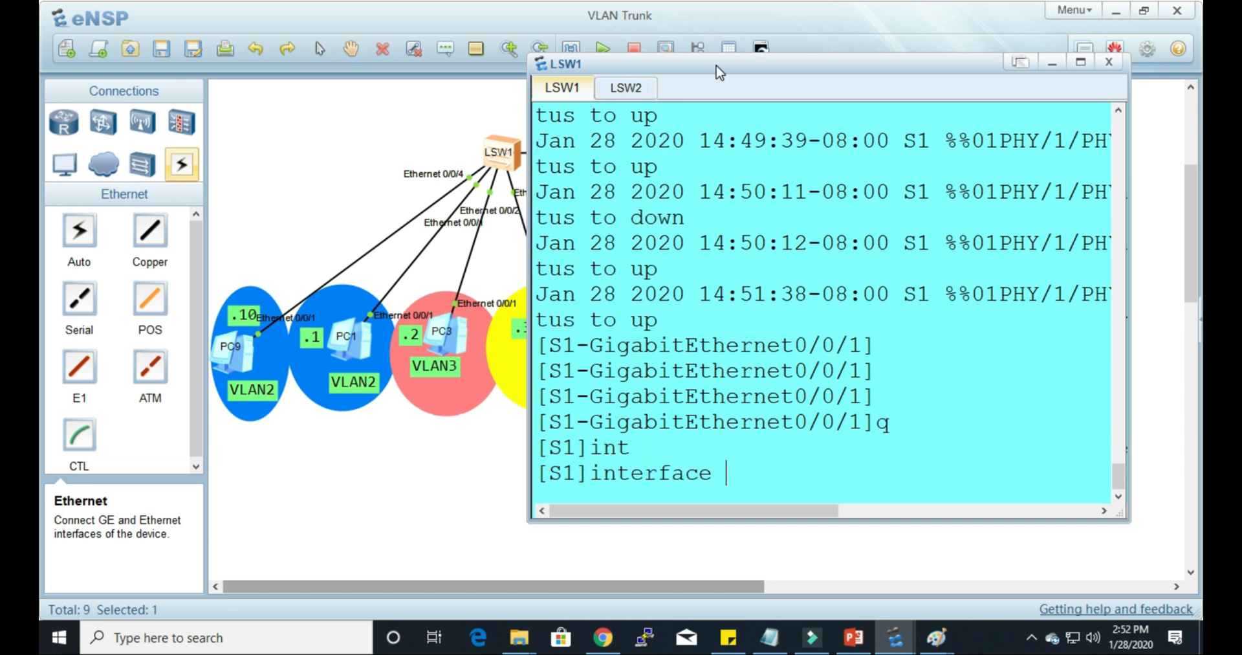
{"action": "type", "text": "eth"}
{"action": "key", "text": "Tab"}
{"action": "type", "text": "0/0/4"}
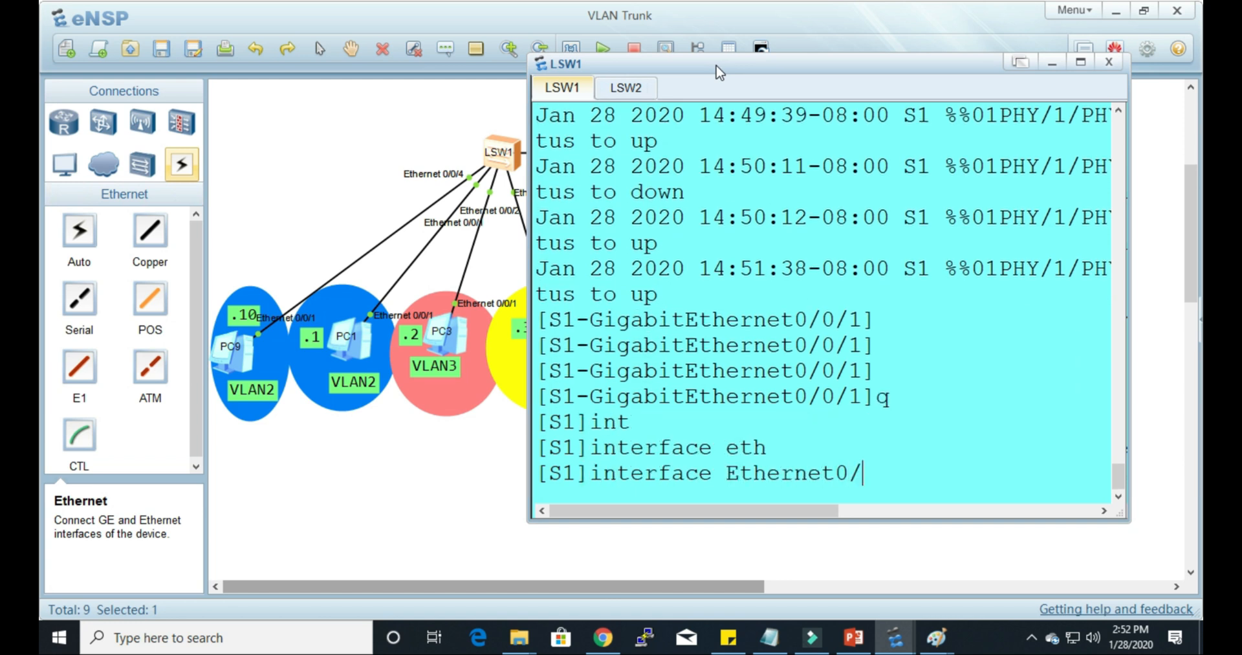
{"action": "key", "text": "Return"}
Step: Display the current configuration of Ethernet0/0/4 on S1 with dis this and highlight its untagged VLAN line
{"action": "type", "text": "dis this"}
{"action": "key", "text": "Return"}
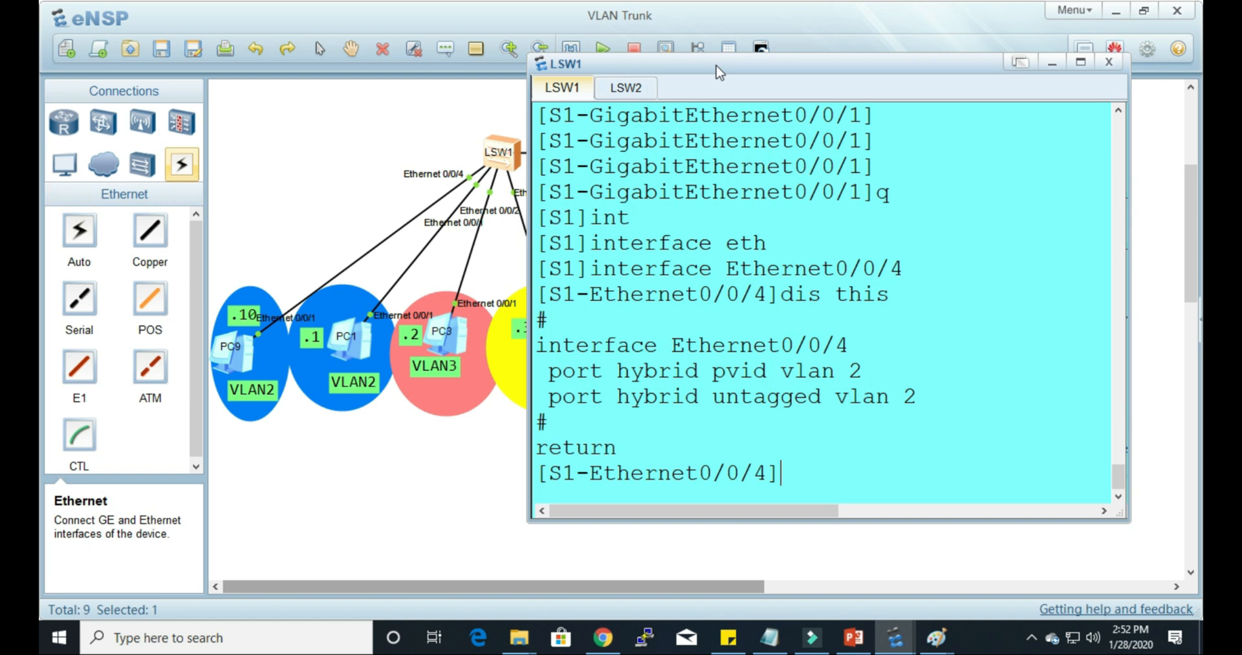
{"action": "left_click_drag", "start_coordinate": [554, 399], "coordinate": [938, 395]}
{"action": "left_click", "coordinate": [822, 478]}
Step: Add VLAN 4 as a hybrid untagged VLAN on S1's Ethernet0/0/4
{"action": "type", "text": "po"}
{"action": "key", "text": "Tab"}
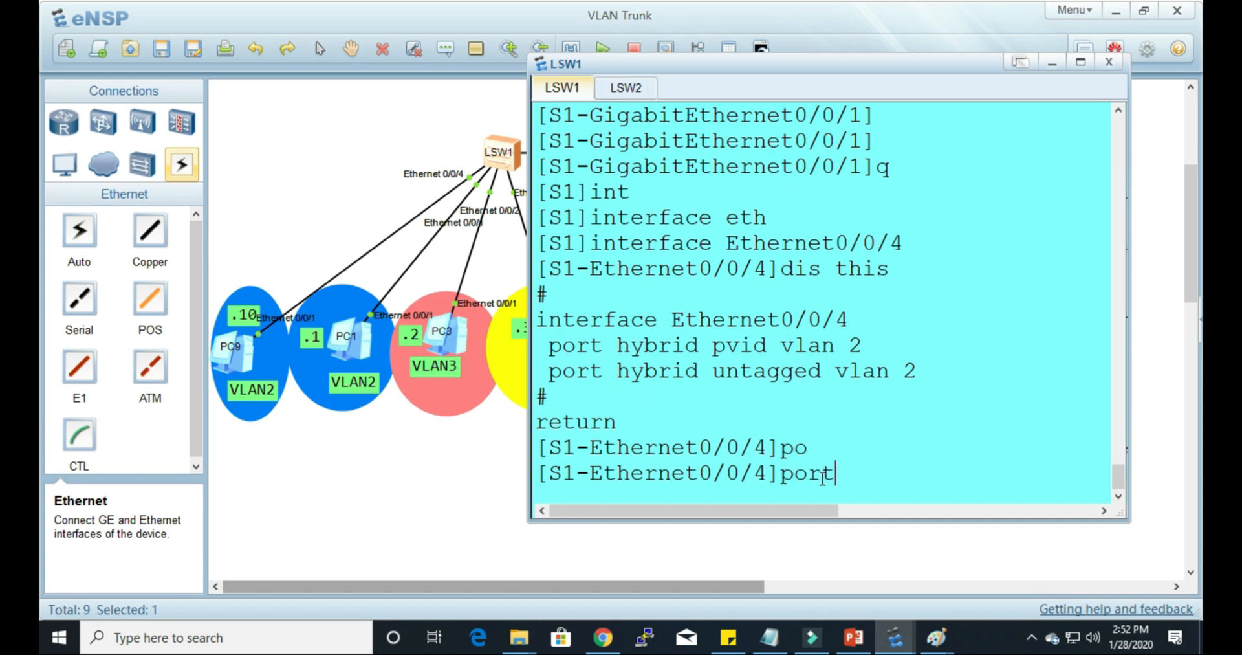
{"action": "type", "text": "h"}
{"action": "key", "text": "Tab"}
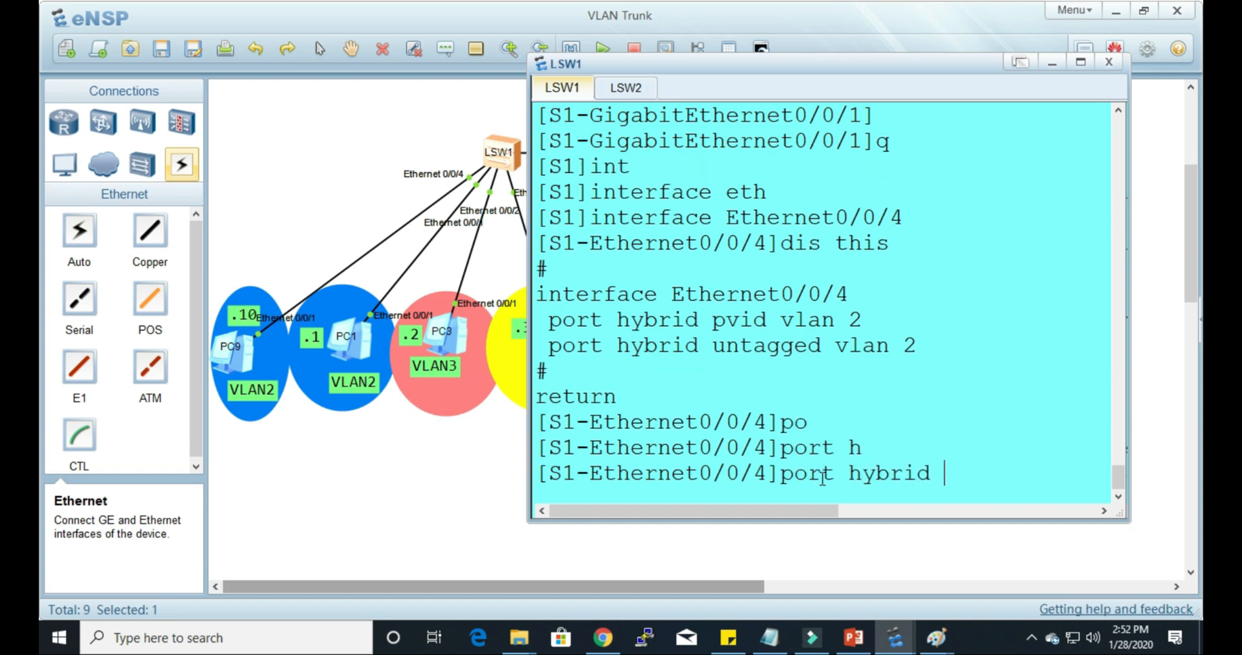
{"action": "type", "text": "u"}
{"action": "key", "text": "Tab"}
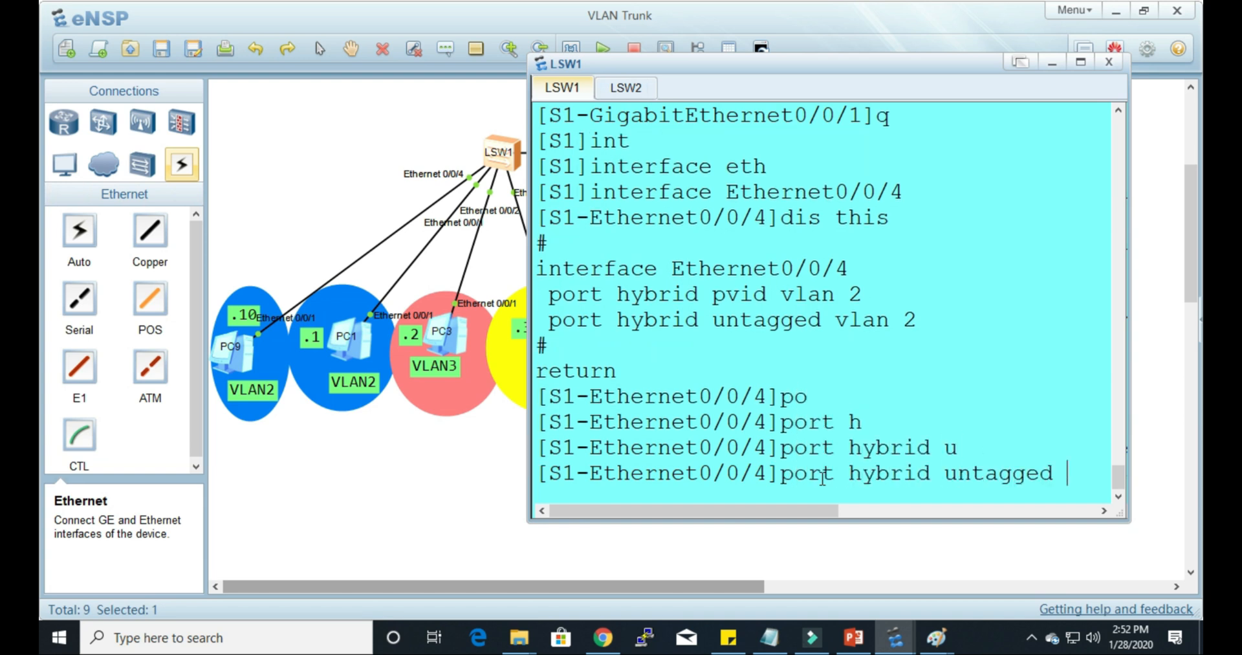
{"action": "type", "text": "v"}
{"action": "key", "text": "Tab"}
{"action": "type", "text": "4"}
{"action": "key", "text": "Return"}
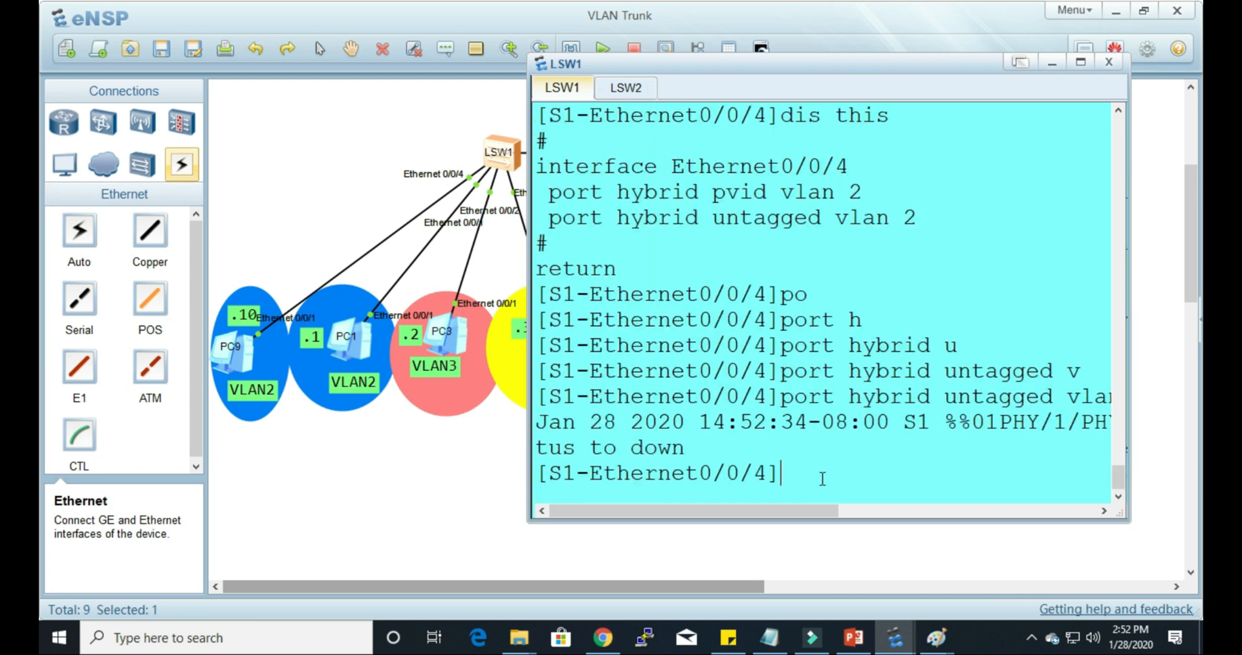
{"action": "key", "text": "Return"}
{"action": "key", "text": "Return"}
{"action": "key", "text": "Return"}
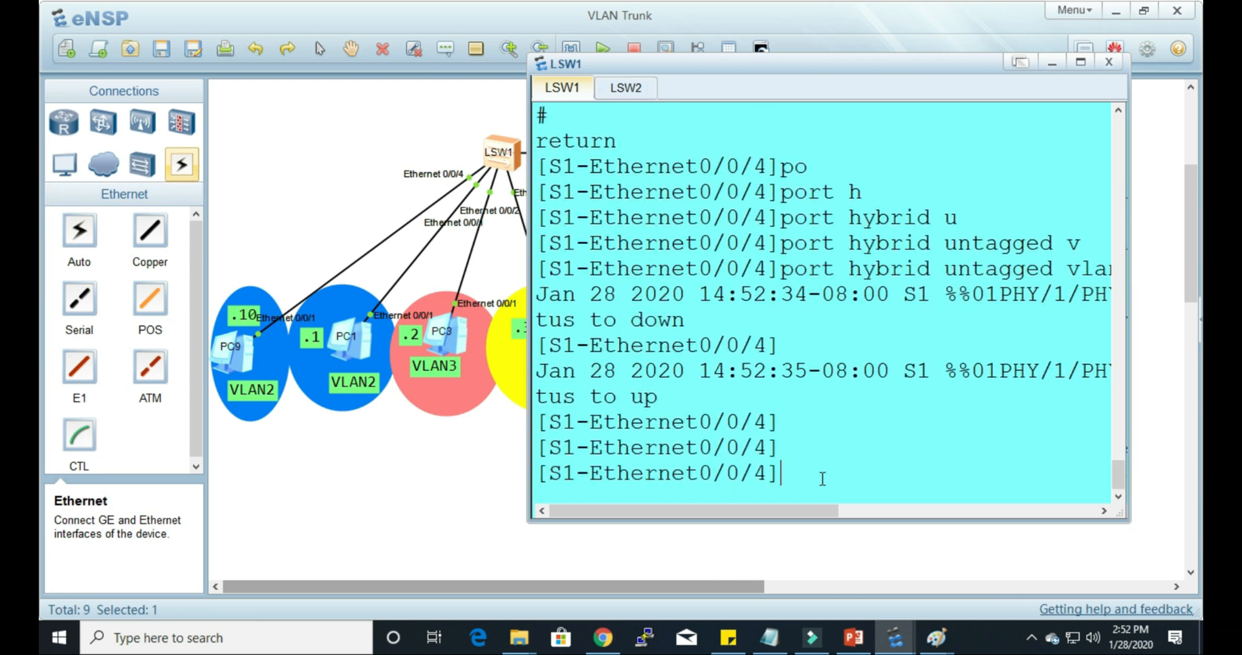
Step: Return to PC6's command prompt and repeat the ping to PC9 at 192.168.2.10
{"action": "left_click", "coordinate": [864, 558]}
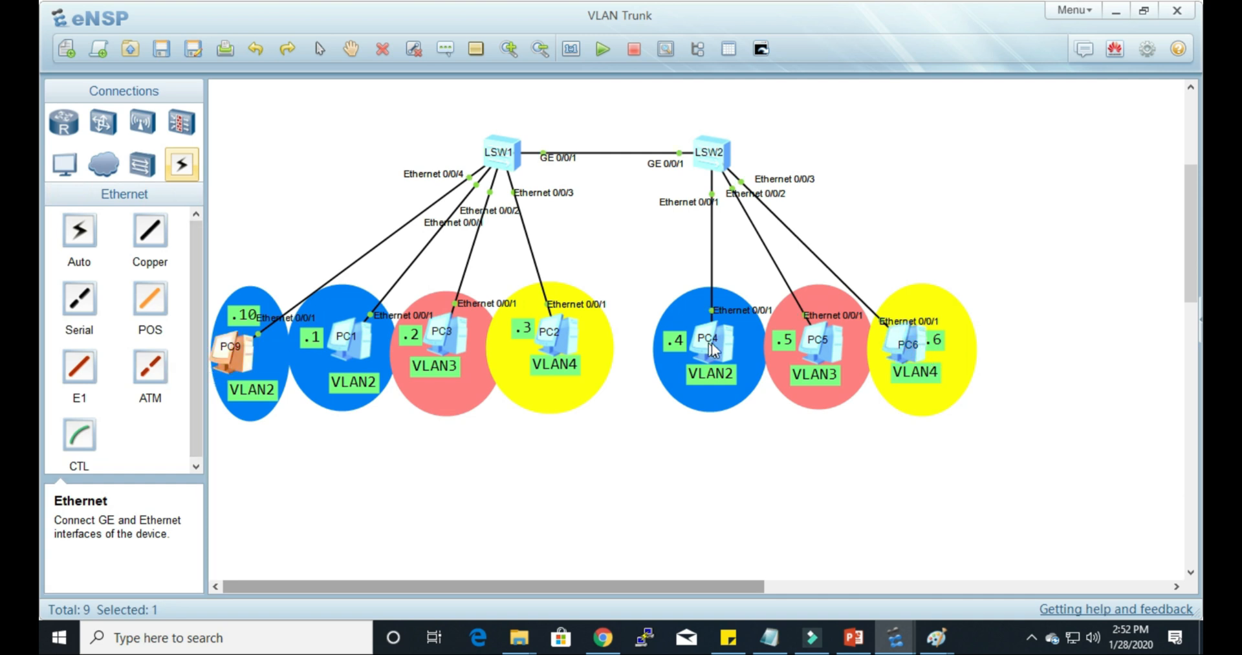
{"action": "double_click", "coordinate": [904, 359]}
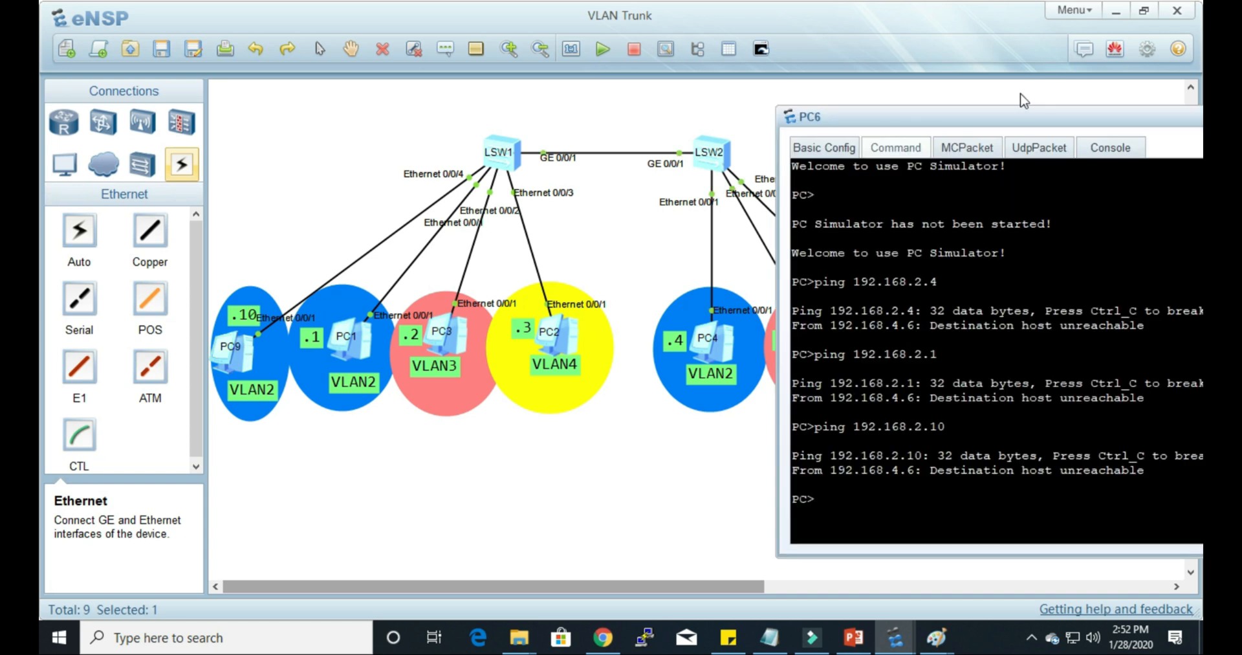
{"action": "key", "text": "Up"}
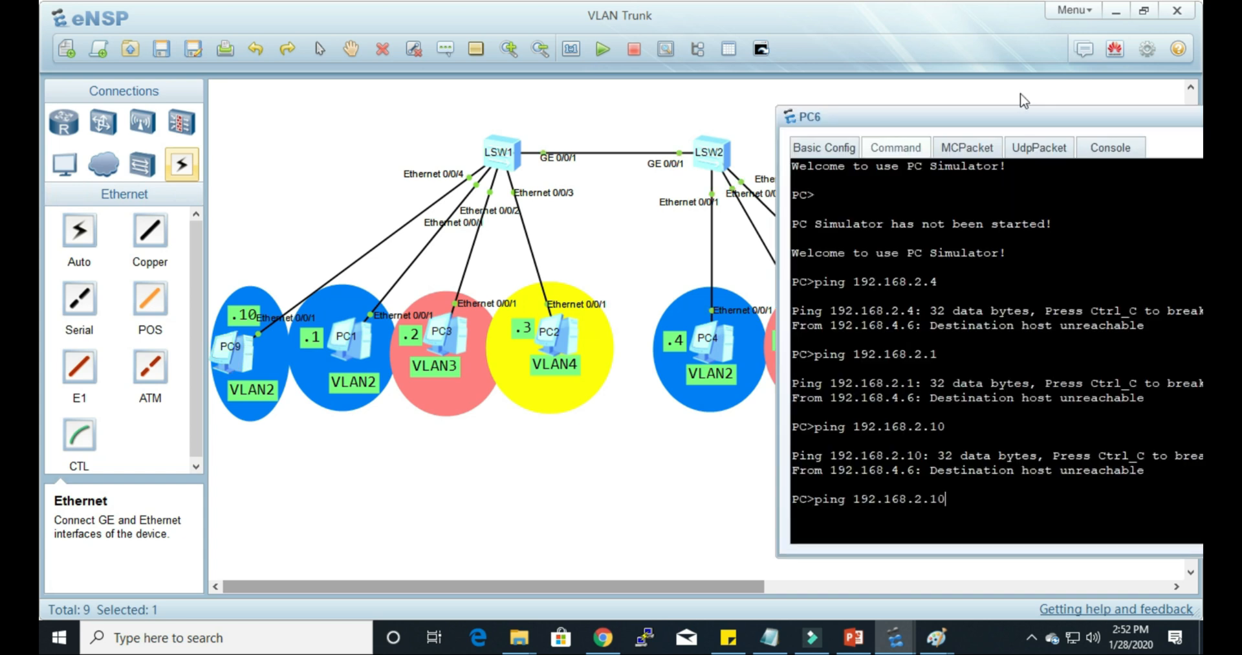
{"action": "key", "text": "Return"}
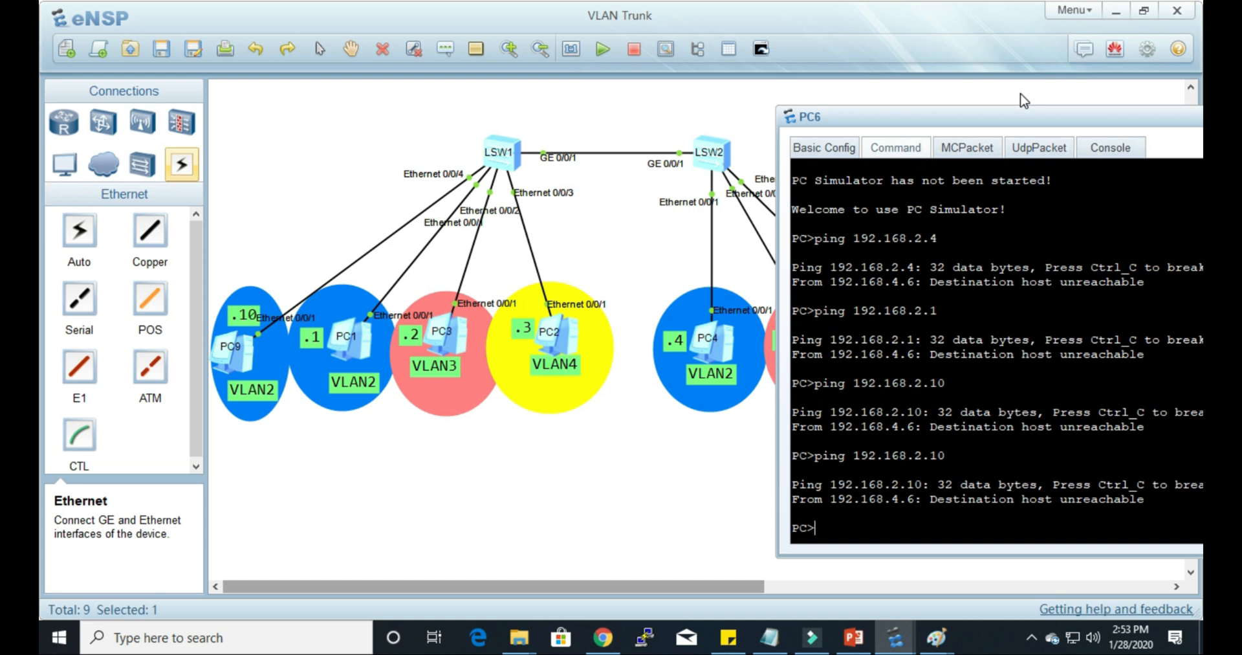
Step: Compare the IPv4 addresses of PC9 and PC6 in their basic configurations, checking the third octet of each
{"action": "left_click", "coordinate": [673, 445]}
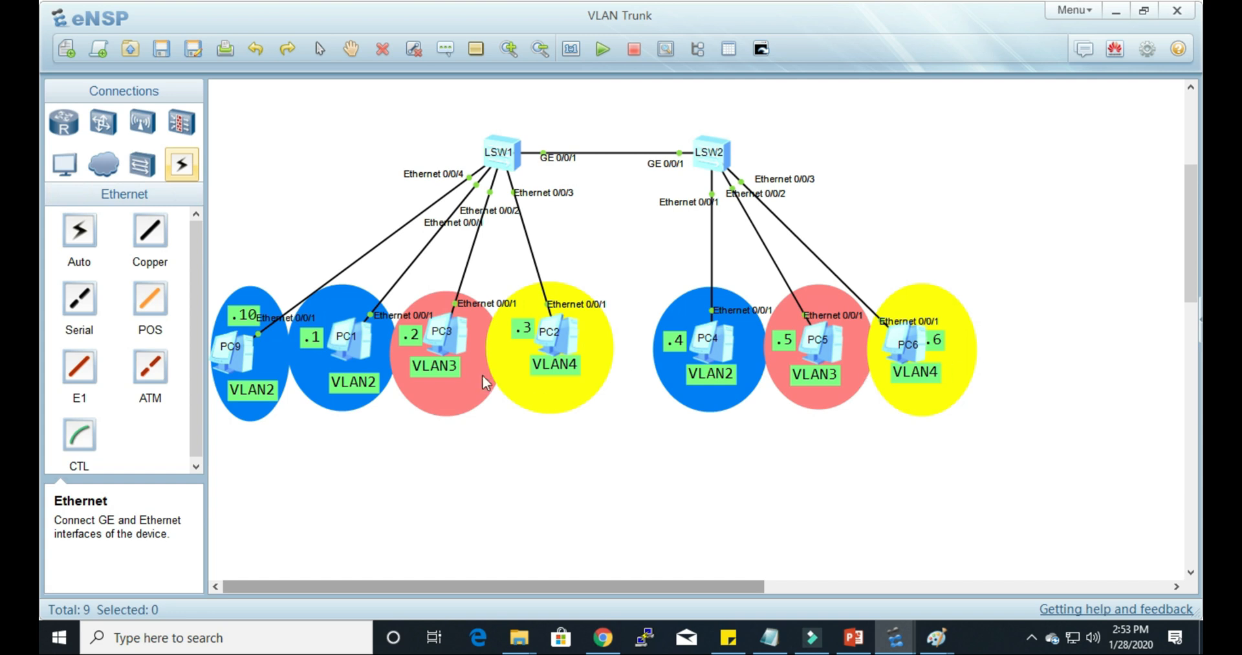
{"action": "double_click", "coordinate": [243, 370]}
{"action": "double_click", "coordinate": [716, 277]}
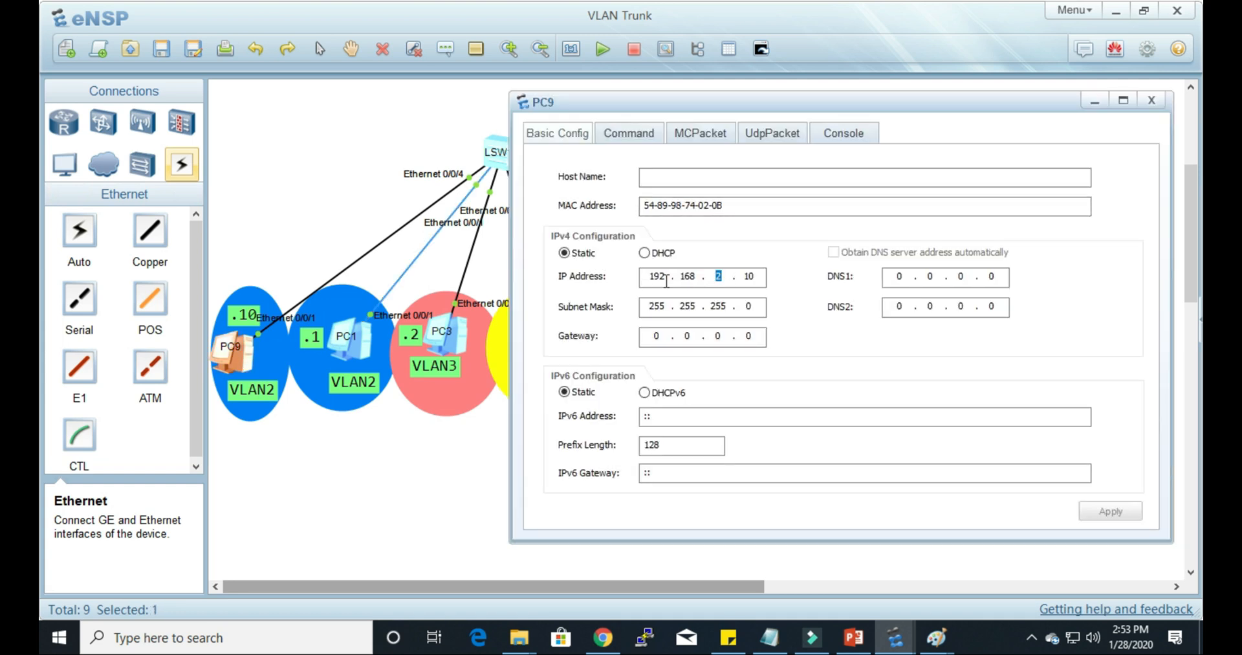
{"action": "left_click", "coordinate": [458, 448]}
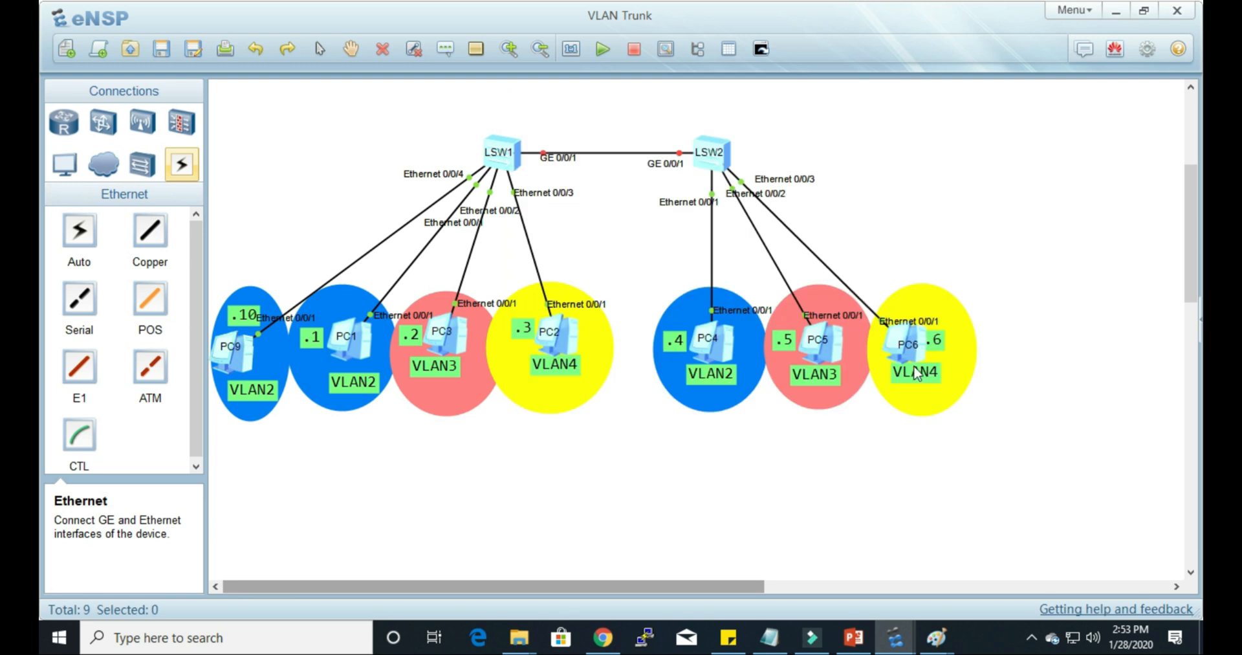
{"action": "left_click", "coordinate": [923, 358]}
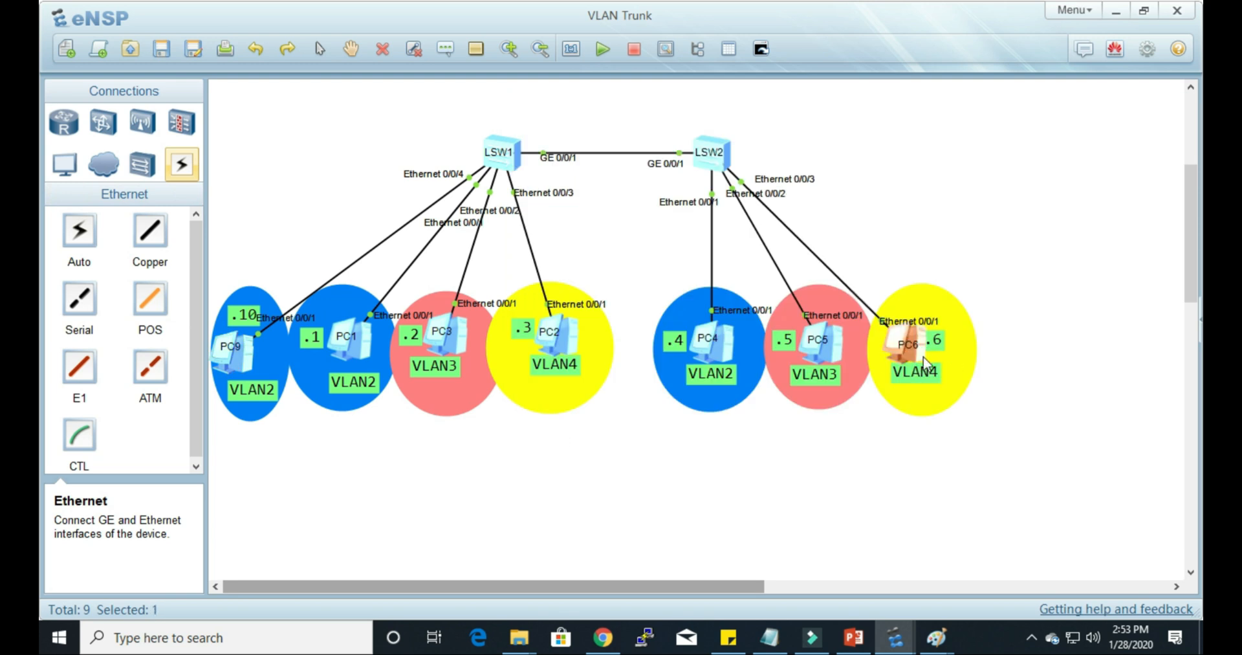
{"action": "double_click", "coordinate": [923, 358]}
{"action": "left_click", "coordinate": [835, 150]}
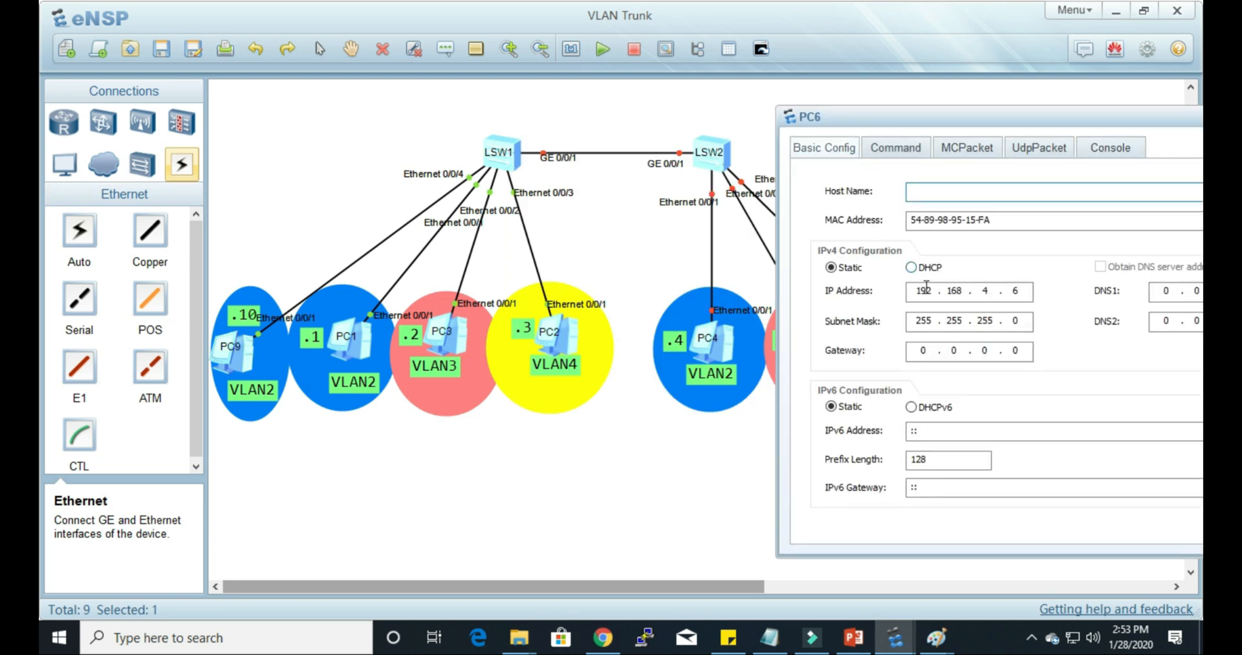
{"action": "double_click", "coordinate": [985, 290]}
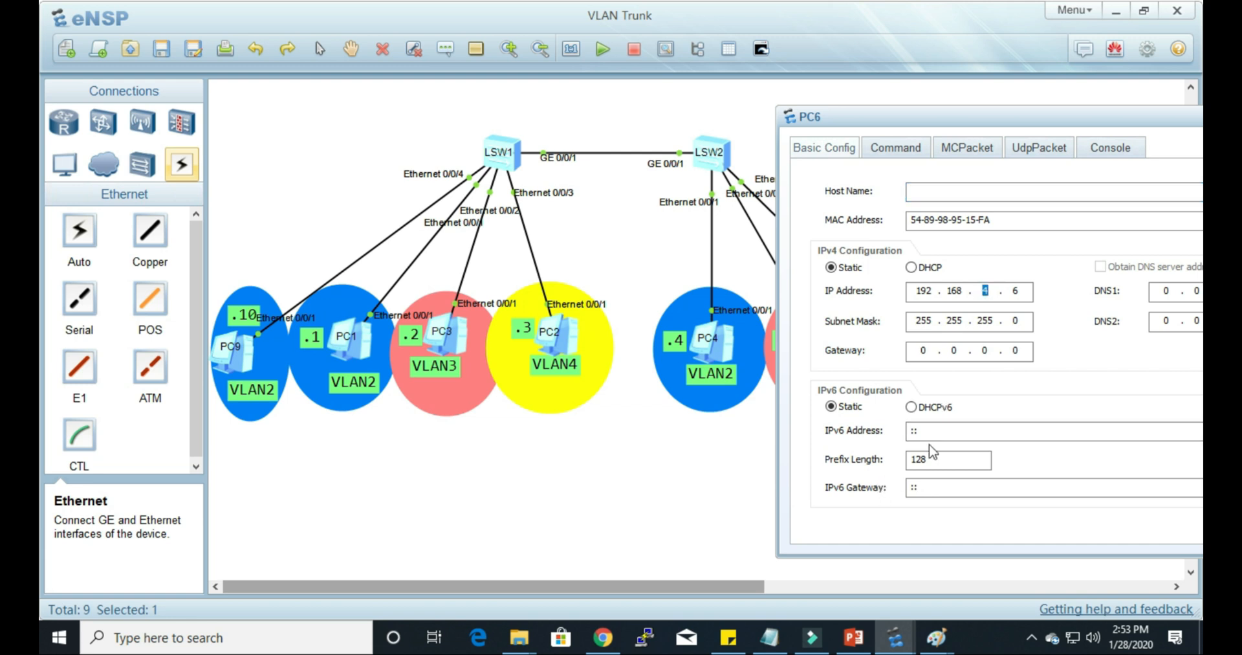
{"action": "left_click", "coordinate": [442, 505]}
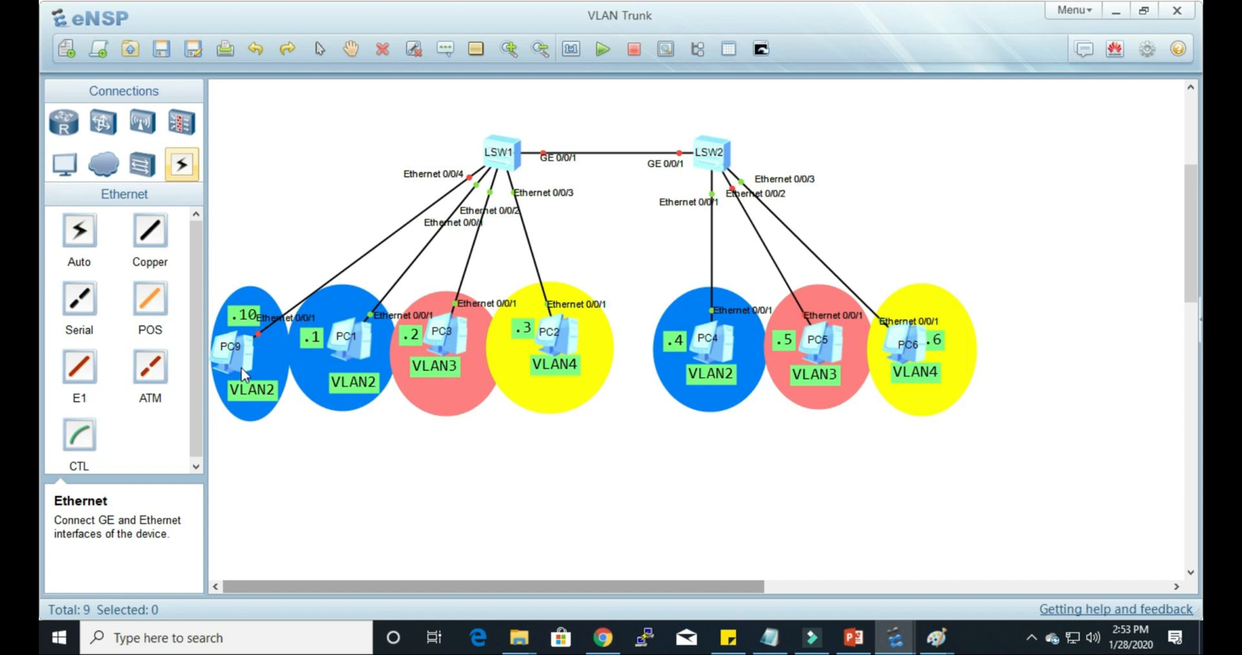
Step: Set PC9's IP address to 192.168.20.10, apply the change and close its configuration window
{"action": "double_click", "coordinate": [241, 374]}
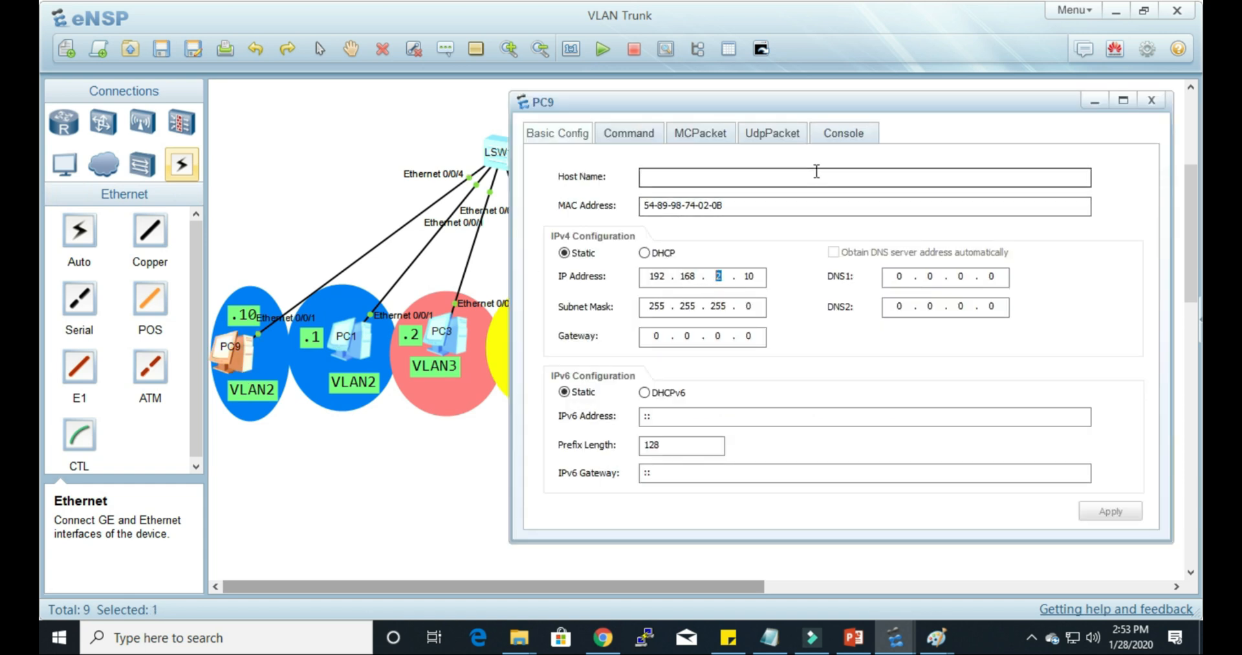
{"action": "left_click_drag", "start_coordinate": [932, 103], "coordinate": [927, 97]}
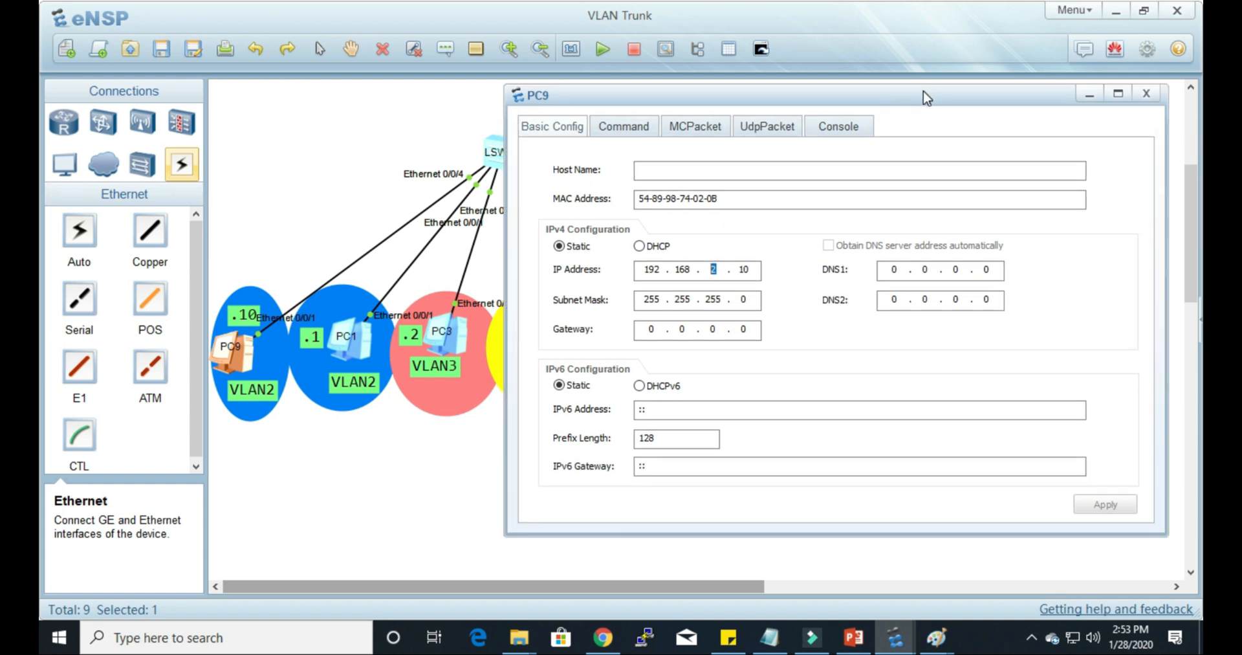
{"action": "type", "text": "20"}
{"action": "left_click", "coordinate": [1105, 504]}
{"action": "left_click", "coordinate": [1145, 94]}
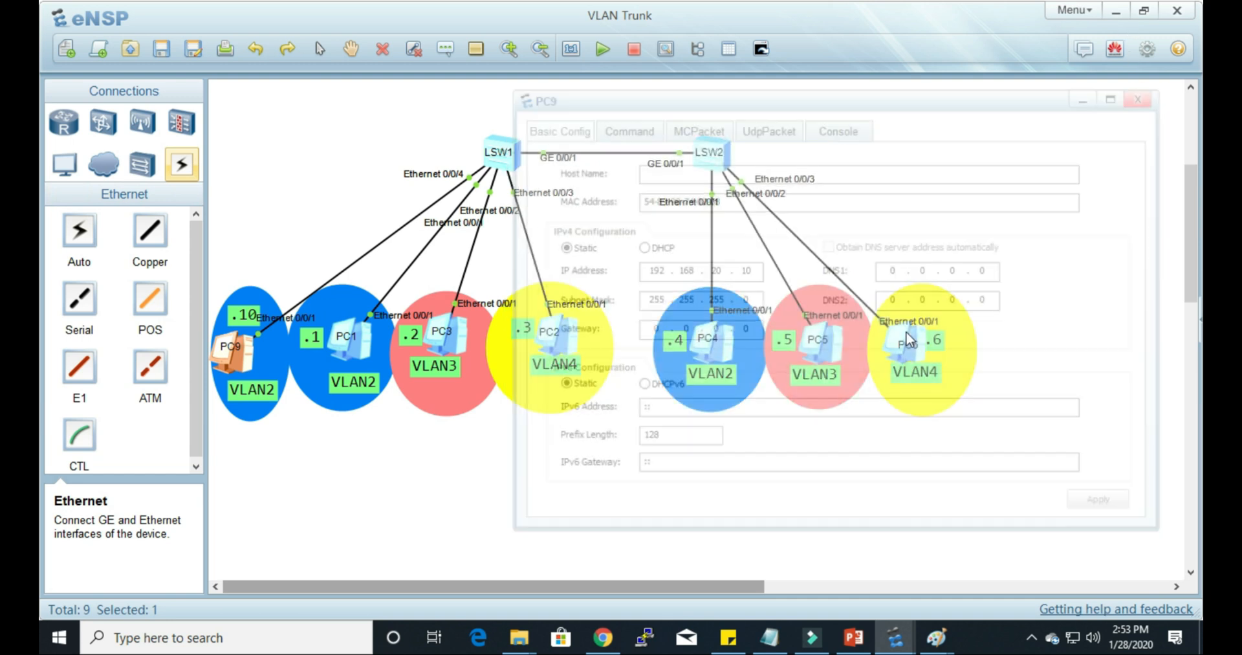
Step: Set PC6's IP address to 192.168.20.6 and apply the change
{"action": "double_click", "coordinate": [909, 340]}
{"action": "double_click", "coordinate": [985, 290]}
{"action": "type", "text": "20 . 6"}
{"action": "left_click_drag", "start_coordinate": [1010, 117], "coordinate": [833, 94]}
{"action": "left_click", "coordinate": [1192, 506]}
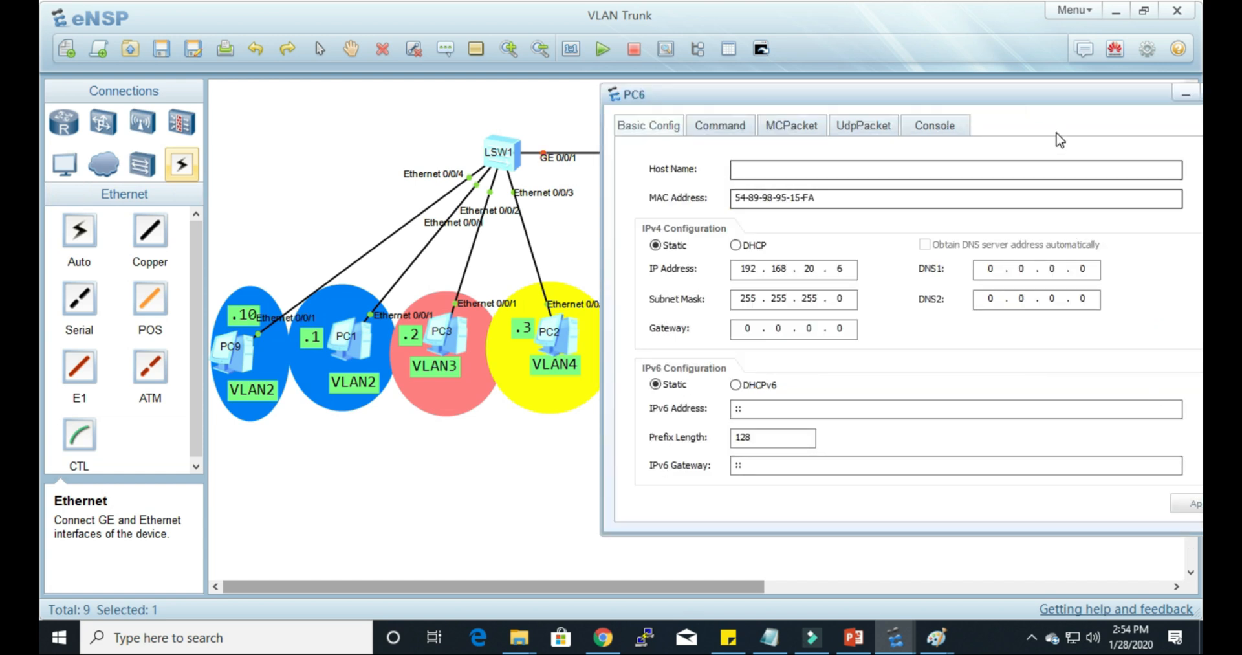
Step: Rerun the previous ping to 192.168.2.10 from PC6's command prompt
{"action": "left_click", "coordinate": [722, 126]}
{"action": "key", "text": "Up"}
{"action": "key", "text": "Return"}
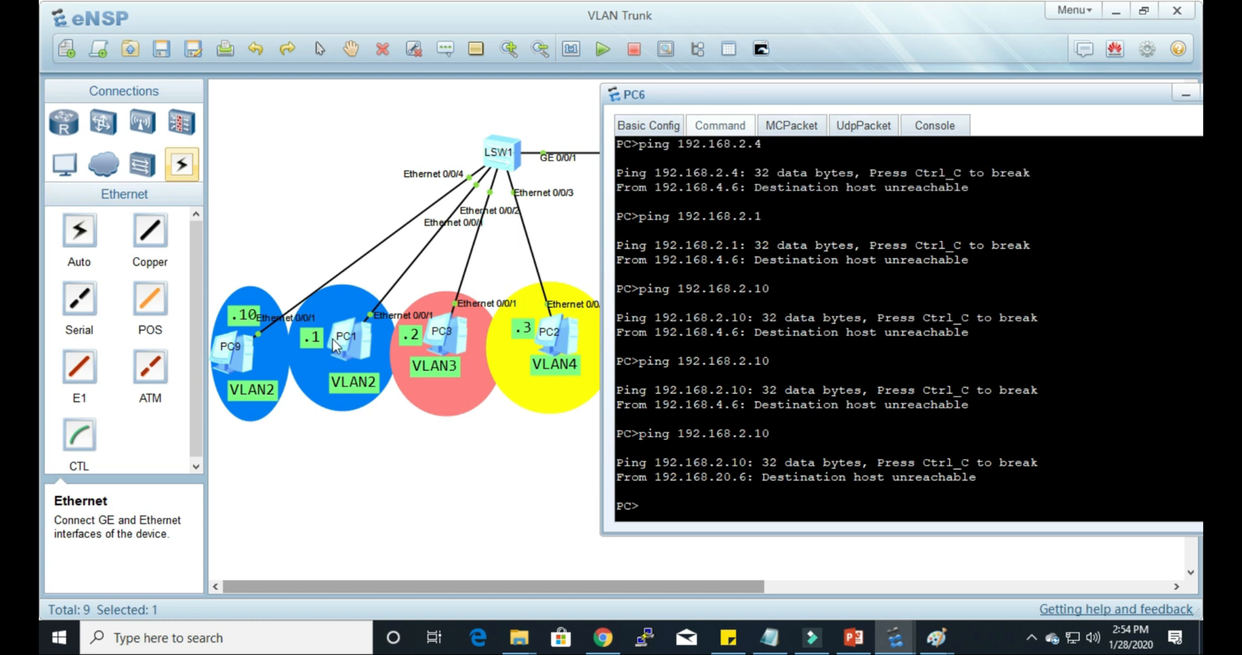
Step: Ping PC6 at 192.168.20.6 from PC9's command prompt, checking PC6's IP address in its basic configuration
{"action": "double_click", "coordinate": [247, 359]}
{"action": "left_click", "coordinate": [623, 127]}
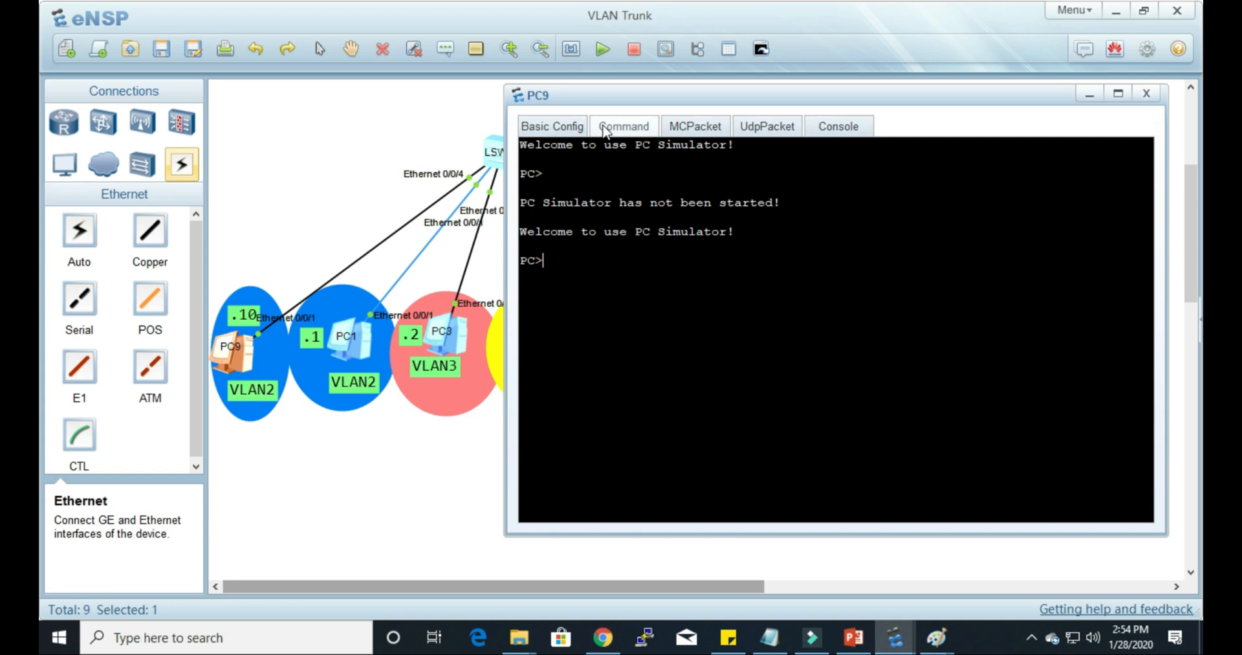
{"action": "type", "text": "ping"}
{"action": "left_click_drag", "start_coordinate": [893, 97], "coordinate": [597, 161]}
{"action": "left_click", "coordinate": [926, 367]}
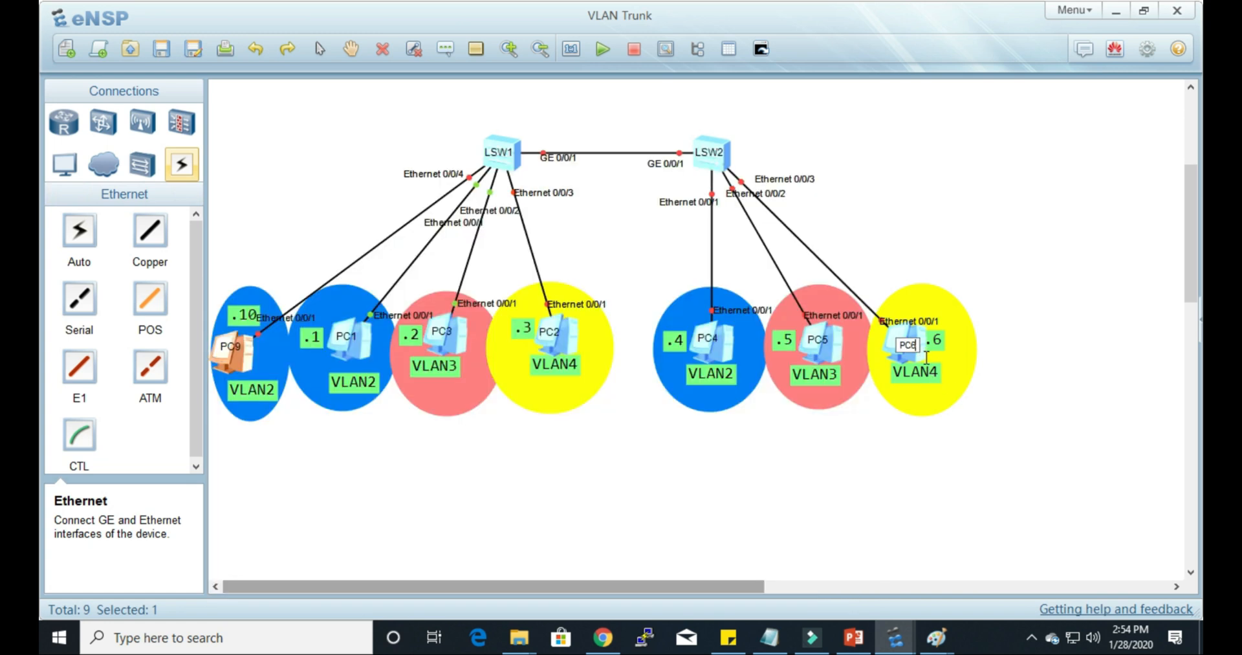
{"action": "double_click", "coordinate": [927, 367]}
{"action": "left_click", "coordinate": [650, 125]}
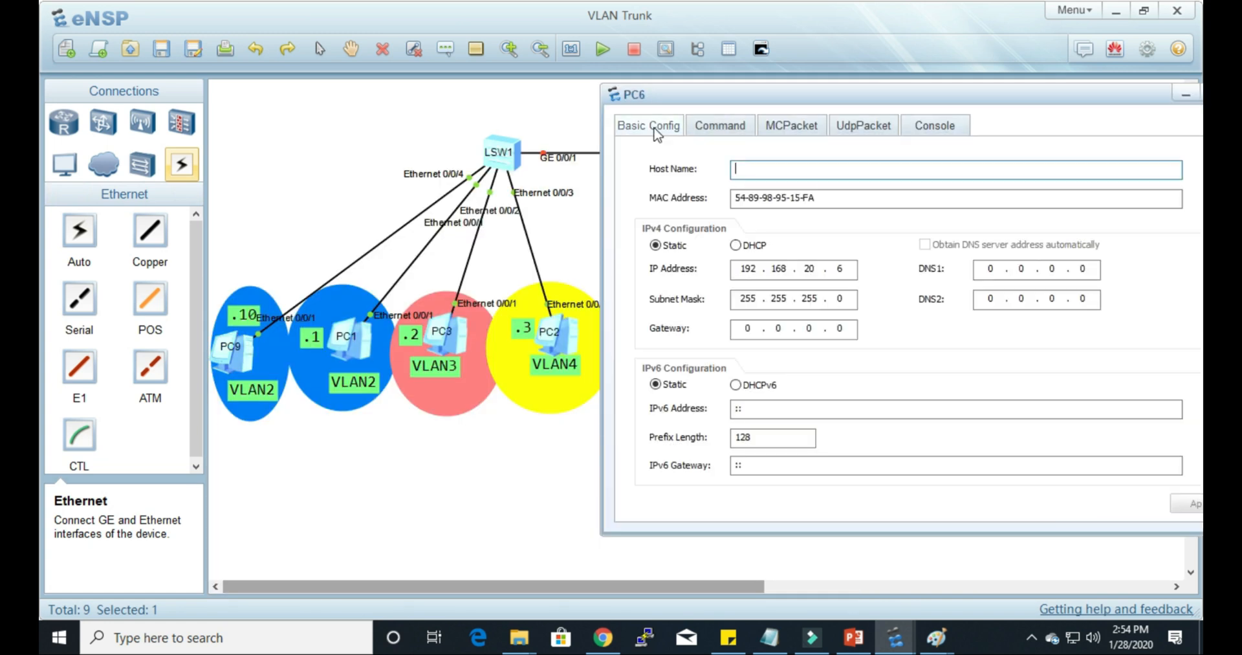
{"action": "double_click", "coordinate": [234, 365]}
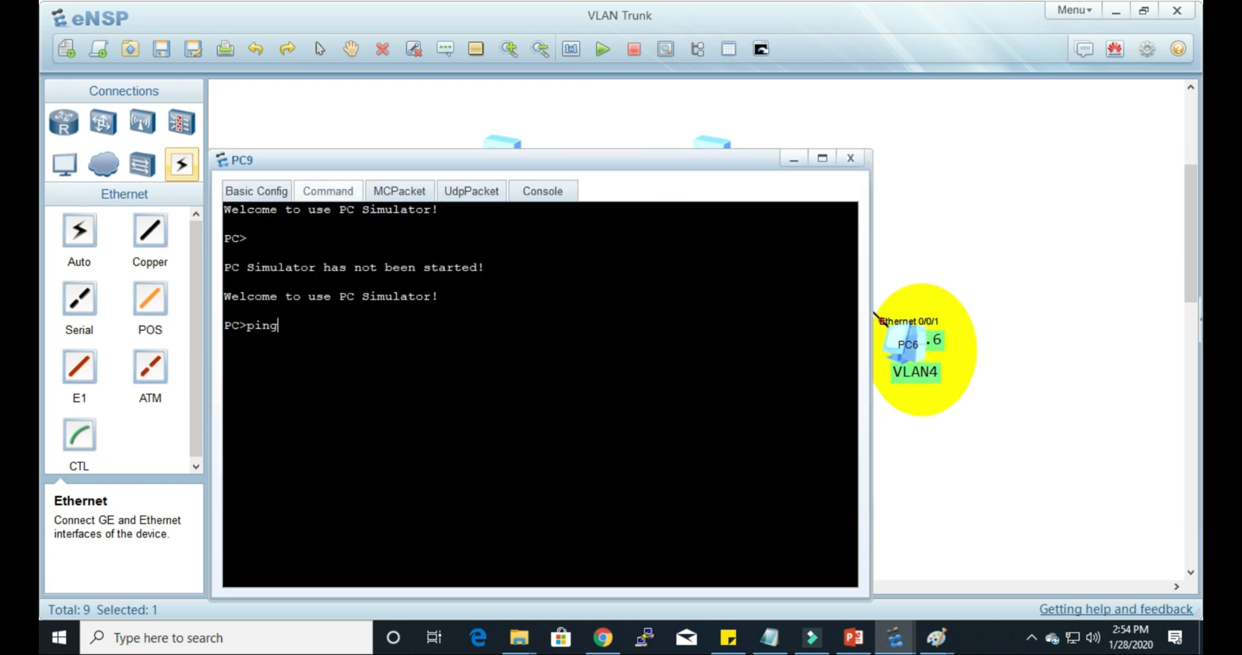
{"action": "type", "text": "192.168.20.6"}
{"action": "key", "text": "Return"}
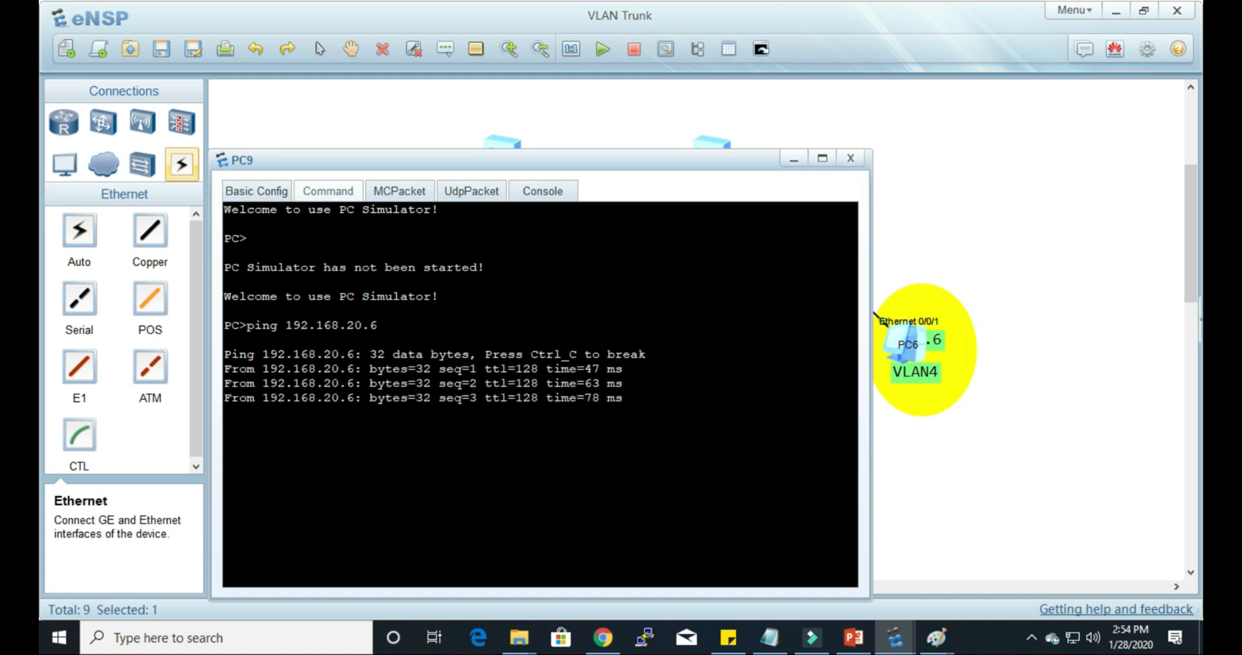
Step: Return to PC6's command prompt and repeat the ping to 192.168.2.10 several times
{"action": "double_click", "coordinate": [908, 357]}
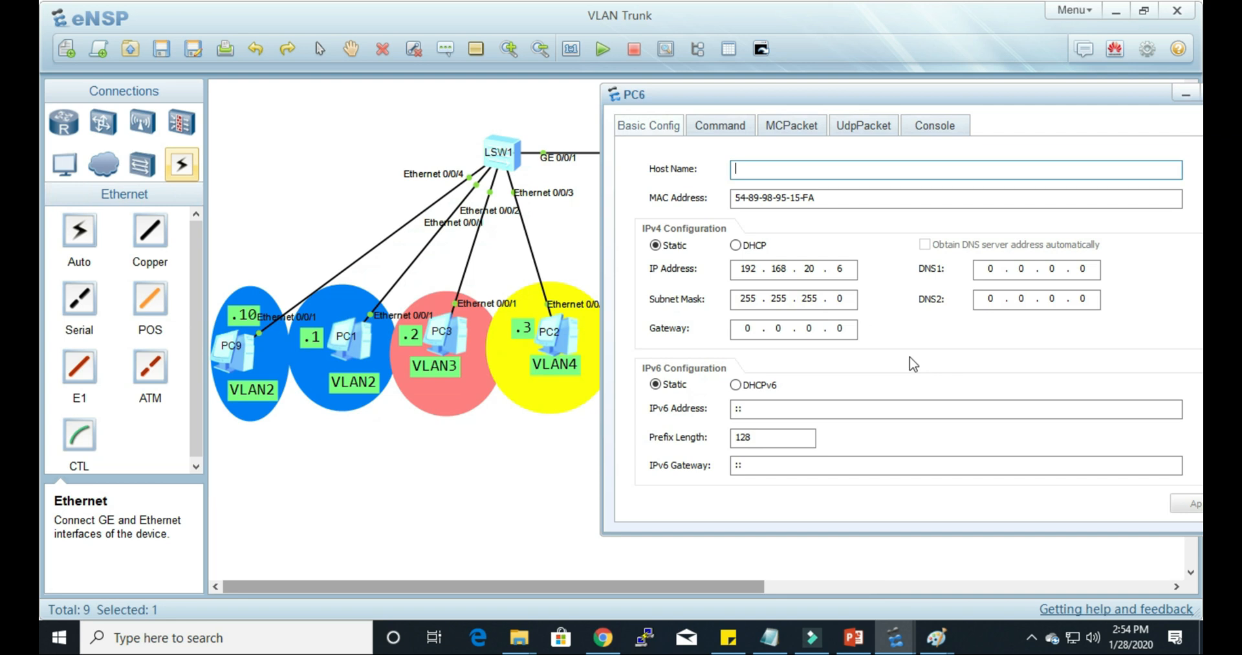
{"action": "left_click", "coordinate": [739, 126]}
{"action": "key", "text": "Up"}
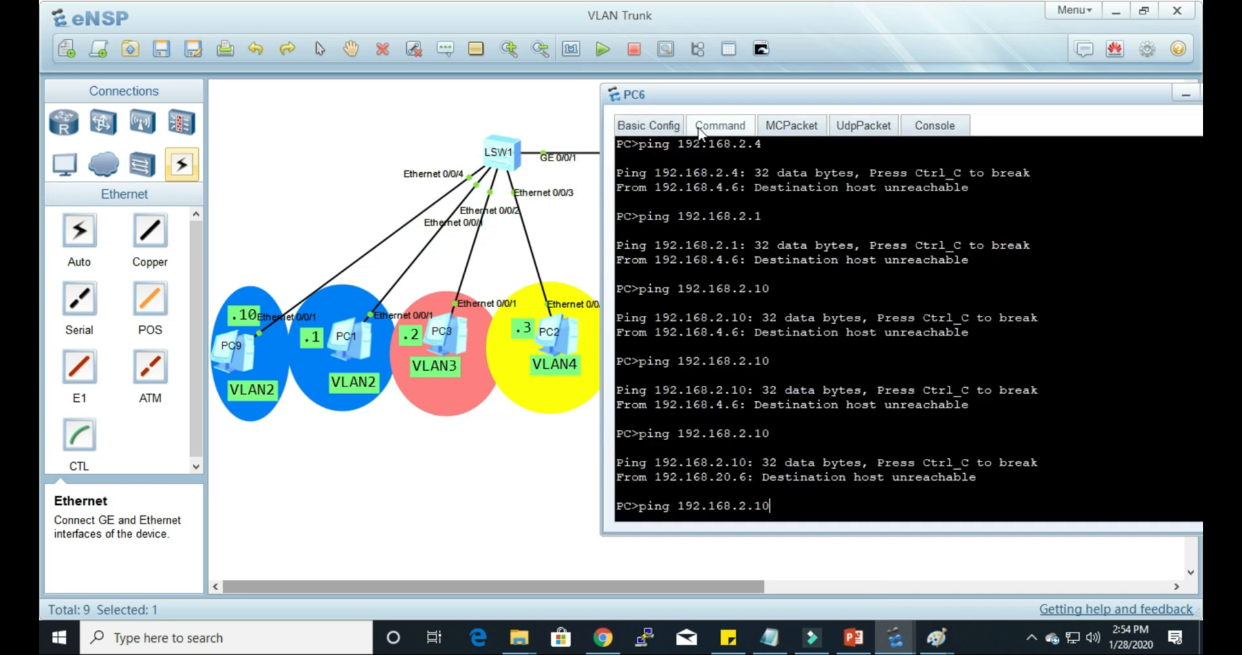
{"action": "key", "text": "Return"}
{"action": "key", "text": "Up"}
{"action": "key", "text": "Return"}
{"action": "key", "text": "Up"}
{"action": "key", "text": "Return"}
{"action": "key", "text": "Up"}
{"action": "key", "text": "Return"}
{"action": "key", "text": "Up"}
{"action": "key", "text": "Return"}
{"action": "key", "text": "Up"}
{"action": "key", "text": "Return"}
{"action": "key", "text": "Up"}
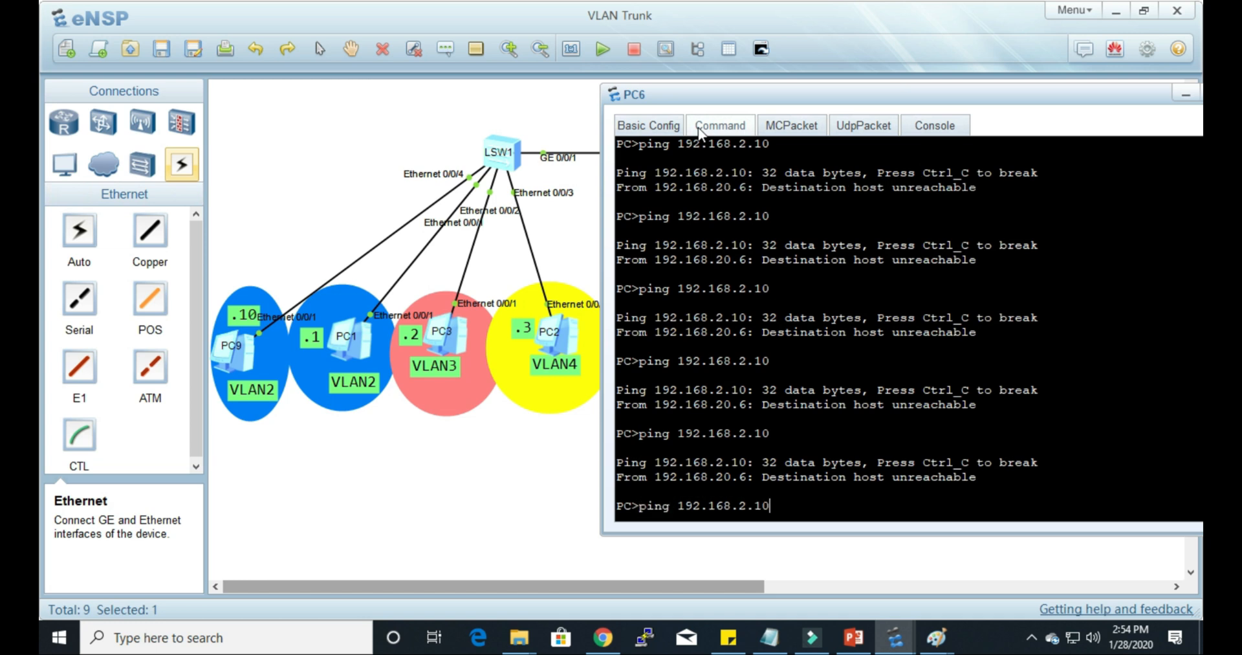
{"action": "key", "text": "Return"}
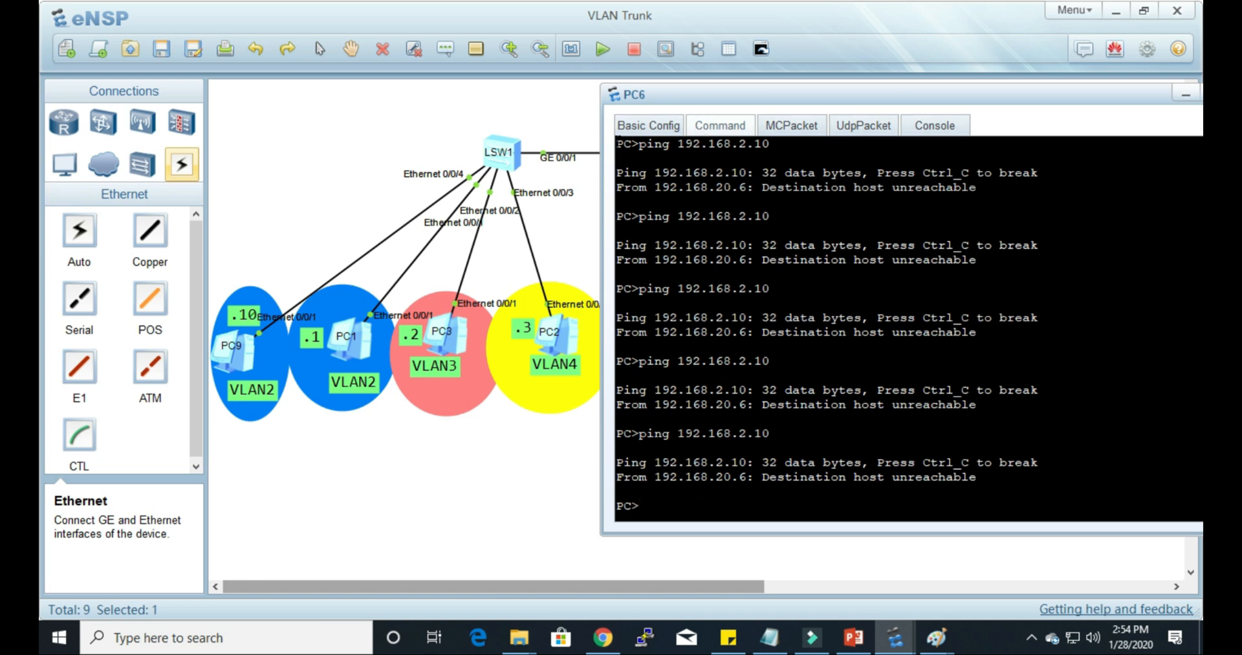
Step: Check PC9's IP address in its basic configuration and ping it at 192.168.20.10 from PC6's command prompt
{"action": "double_click", "coordinate": [239, 363]}
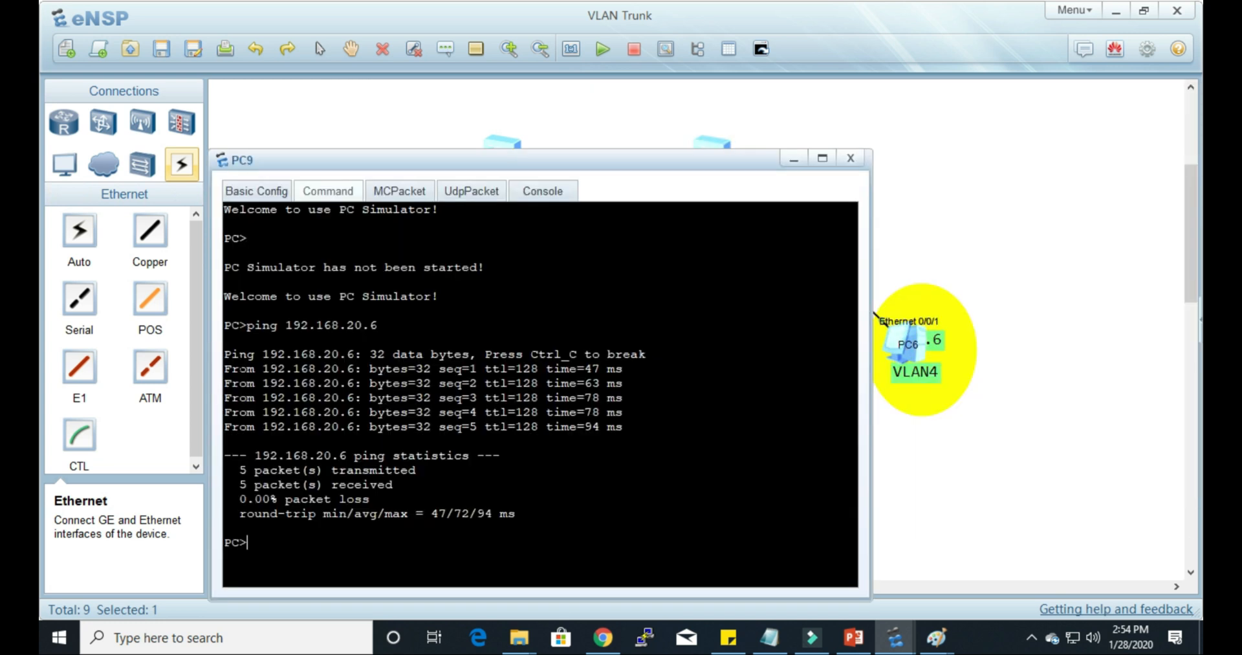
{"action": "left_click", "coordinate": [261, 196]}
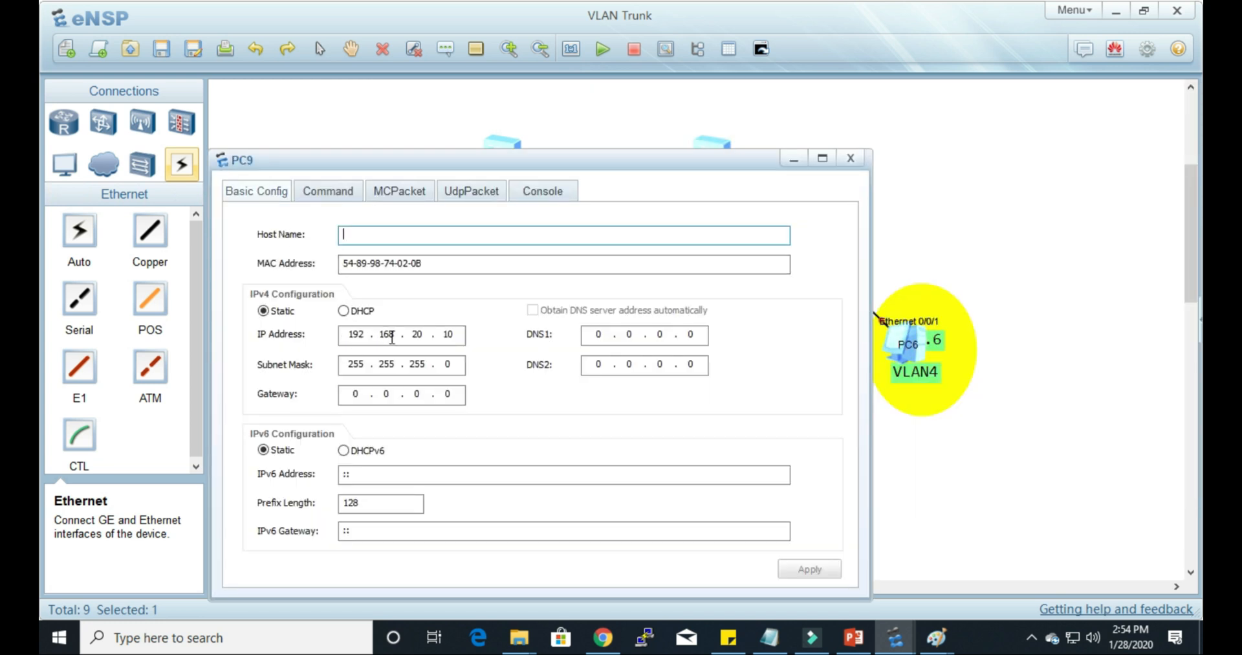
{"action": "double_click", "coordinate": [921, 357]}
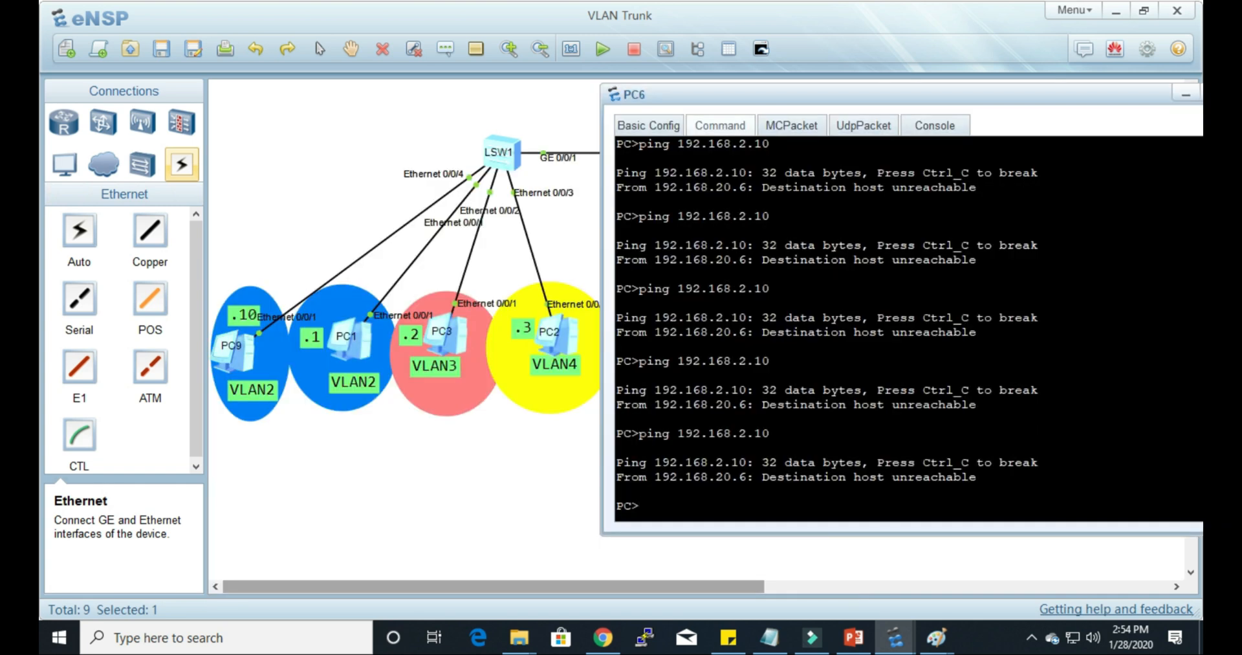
{"action": "type", "text": "ping 192.168.20.10"}
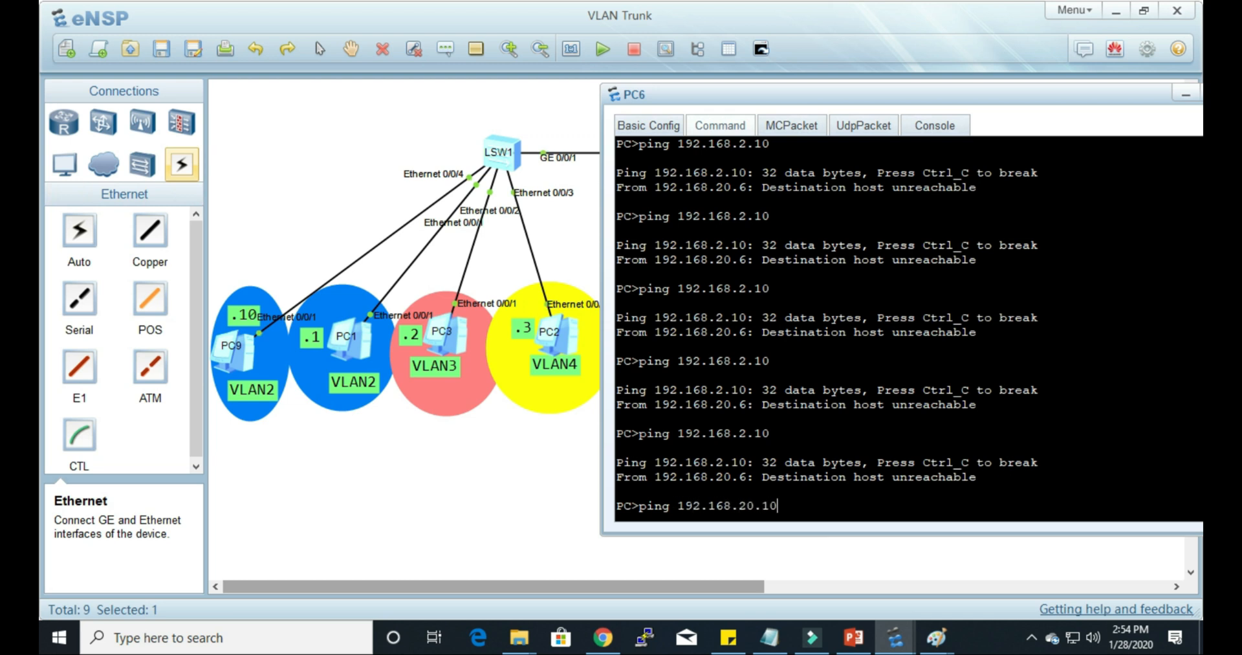
{"action": "key", "text": "Return"}
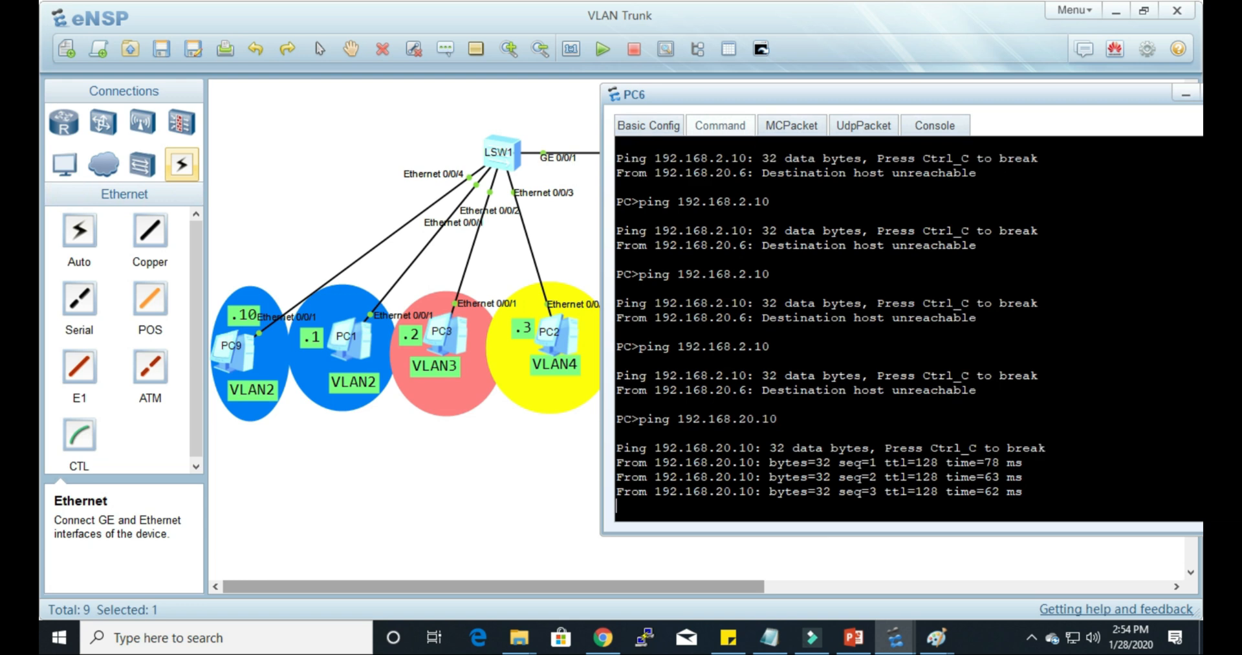
{"action": "left_click_drag", "start_coordinate": [849, 97], "coordinate": [916, 455]}
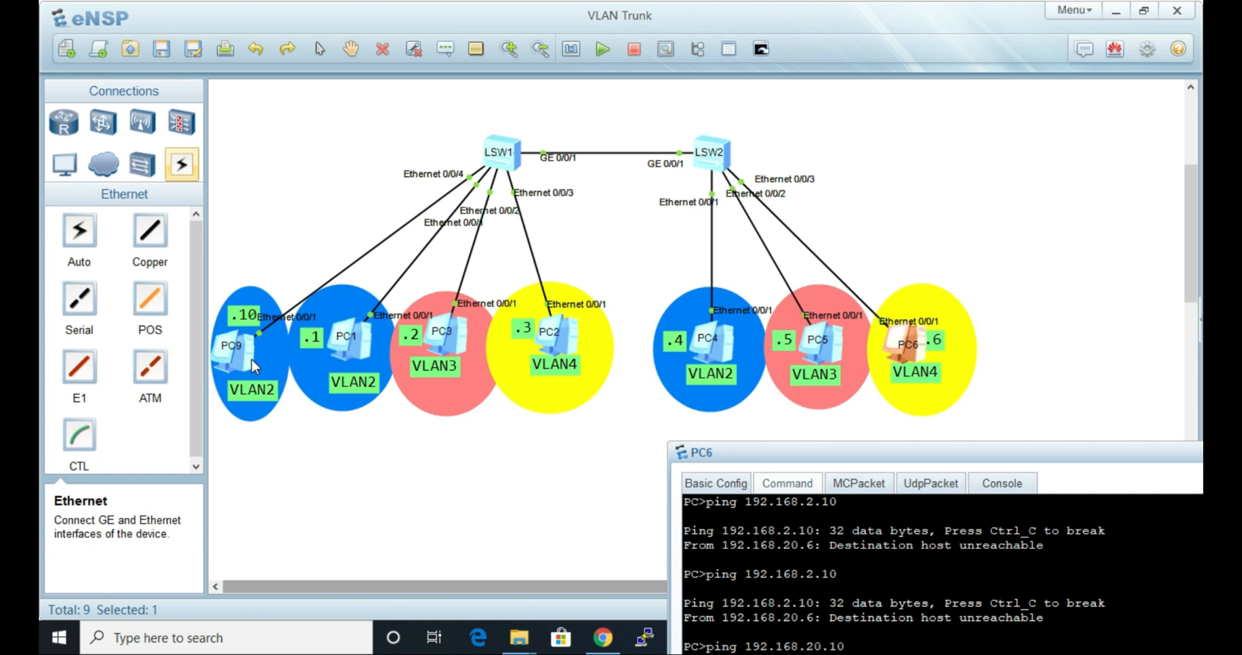
{"action": "left_click_drag", "start_coordinate": [887, 466], "coordinate": [820, 178]}
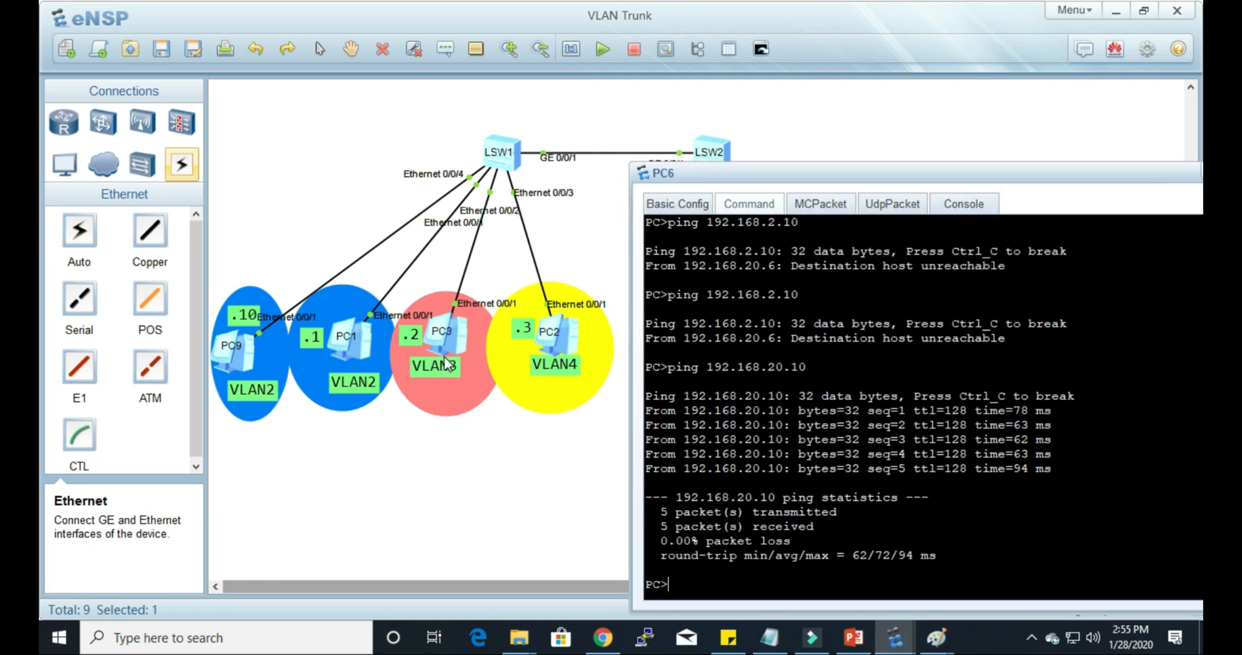
Step: Begin a ping command at PC6's prompt for PC1, entering the address as far as 192.168
{"action": "left_click", "coordinate": [358, 346]}
{"action": "double_click", "coordinate": [916, 353]}
{"action": "type", "text": "ping 192.168."}
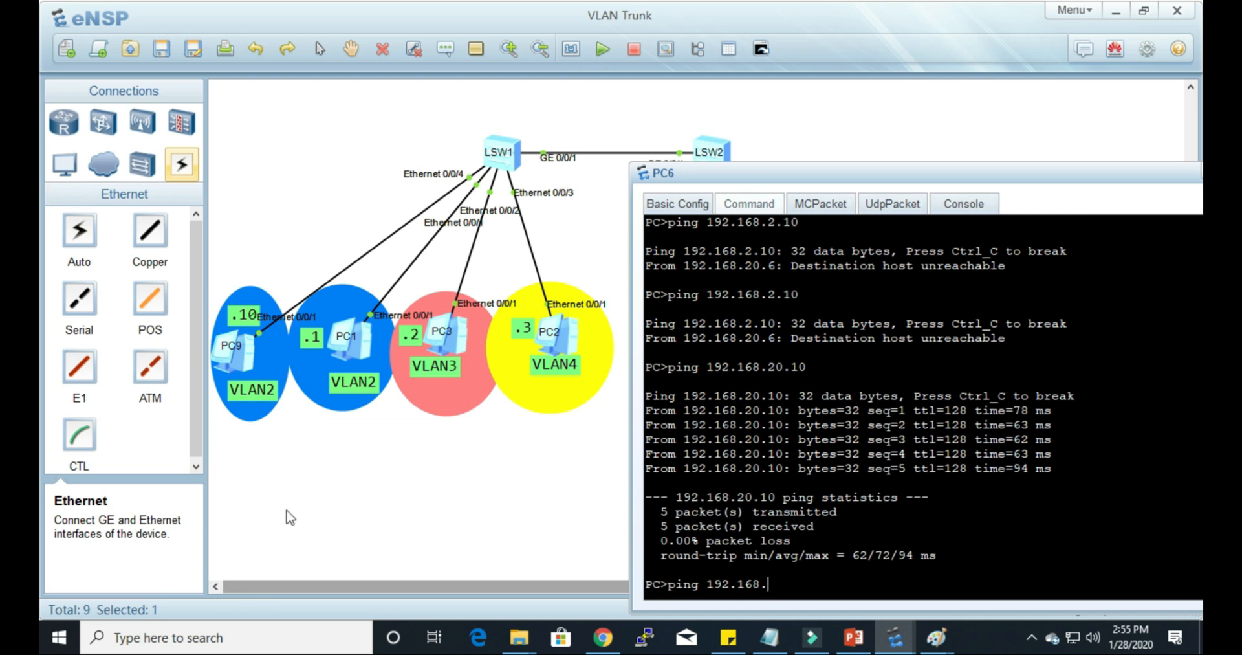
Step: Set PC1's IP address to 192.168.20.1, apply the change and close its configuration window
{"action": "left_click", "coordinate": [326, 496]}
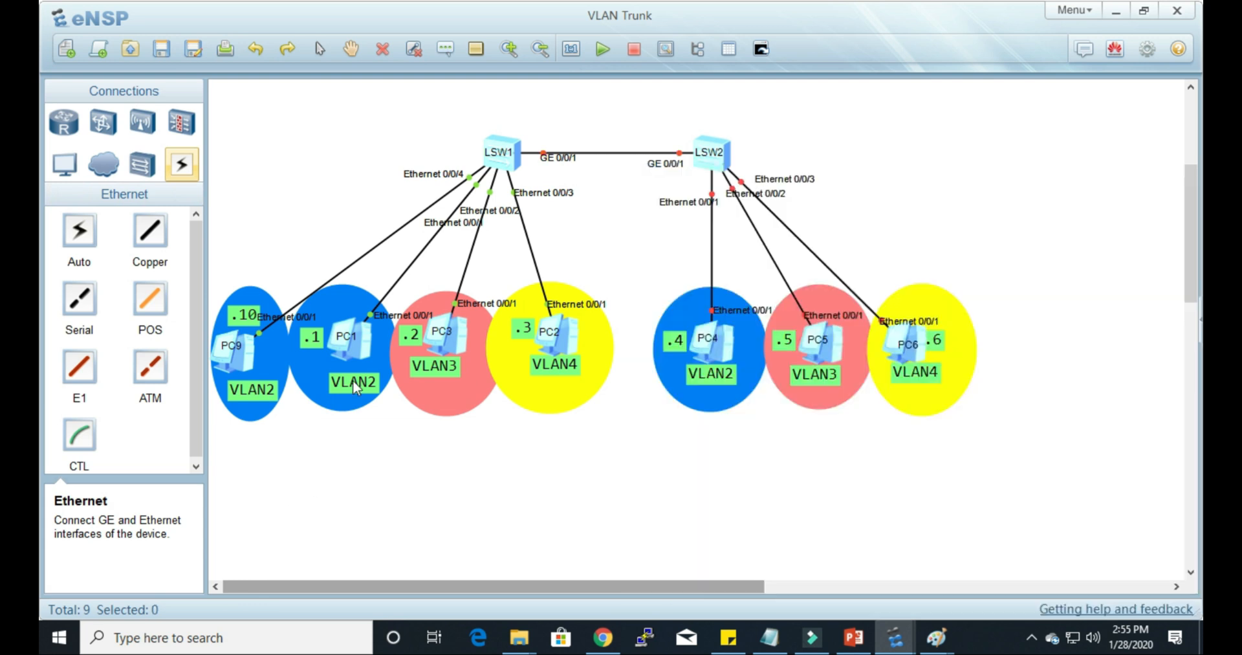
{"action": "double_click", "coordinate": [370, 351]}
{"action": "left_click", "coordinate": [110, 116]}
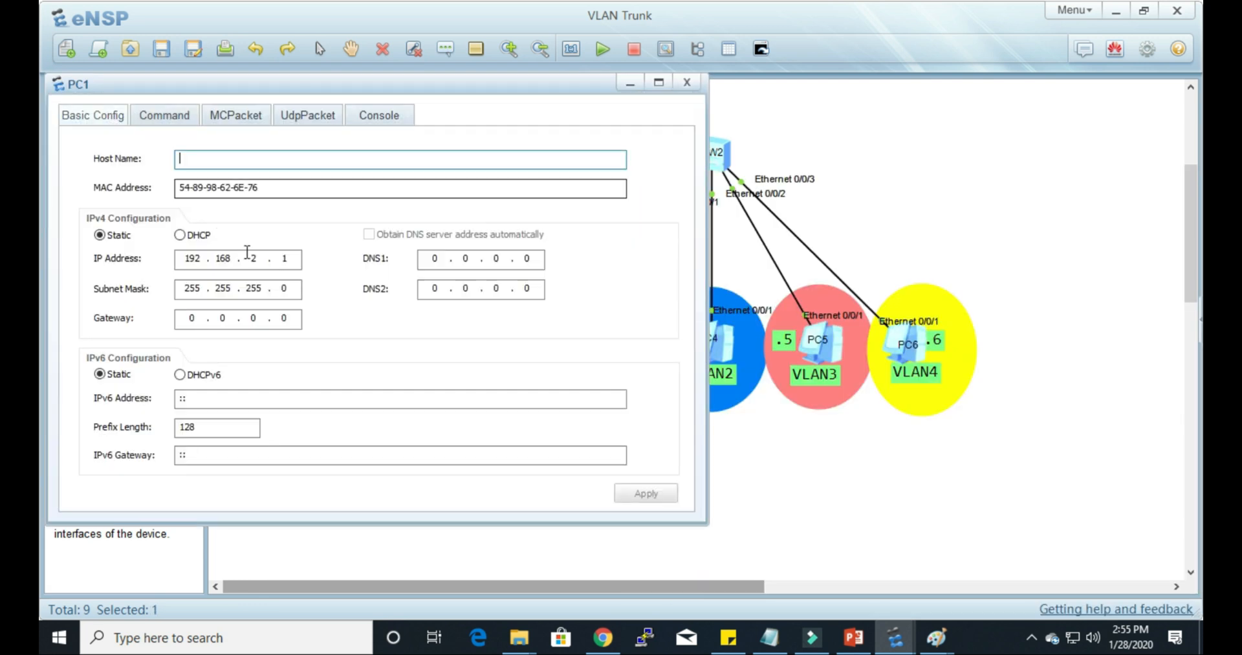
{"action": "double_click", "coordinate": [245, 258]}
{"action": "type", "text": "20"}
{"action": "left_click", "coordinate": [646, 493]}
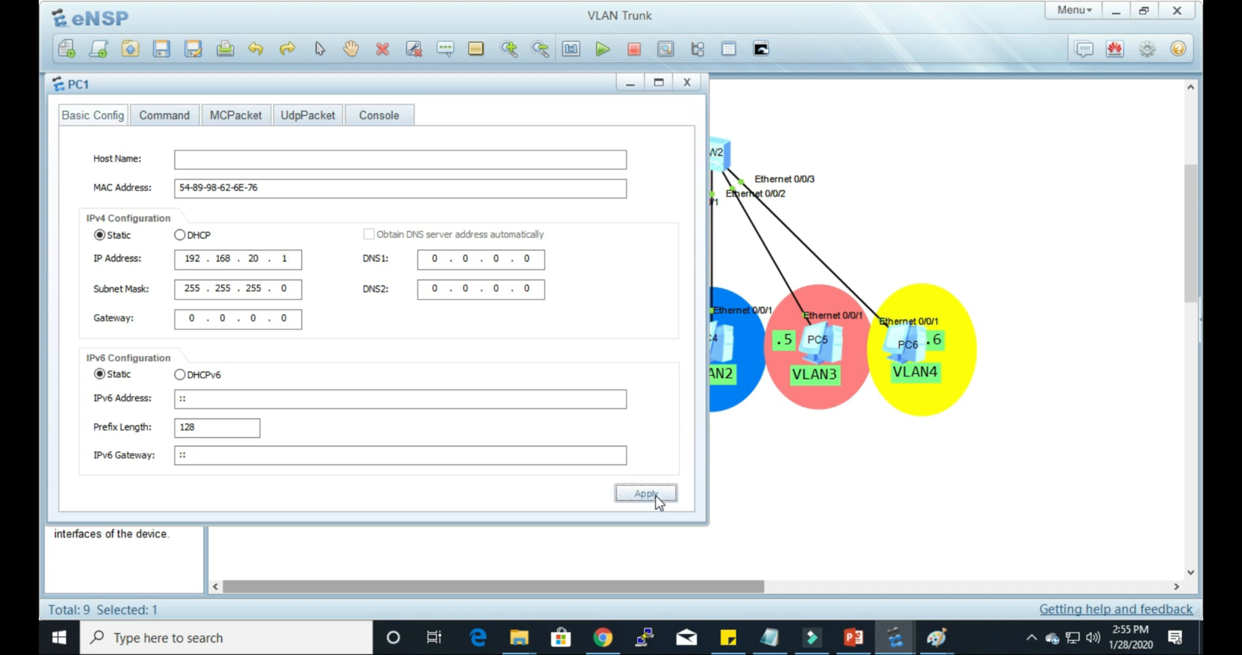
{"action": "left_click", "coordinate": [687, 83]}
Step: Complete the ping command on PC6 with PC1's address 192.168.20.1 and run it
{"action": "double_click", "coordinate": [922, 353]}
{"action": "type", "text": "168.2"}
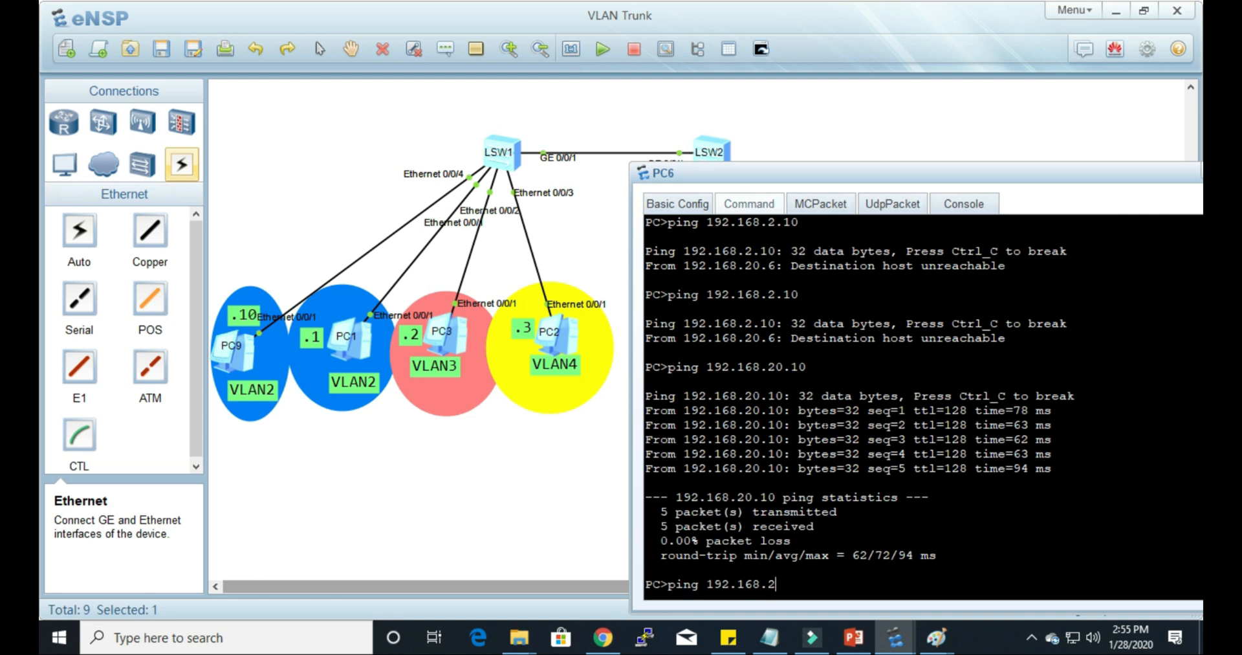
{"action": "type", "text": "0.1"}
{"action": "key", "text": "Return"}
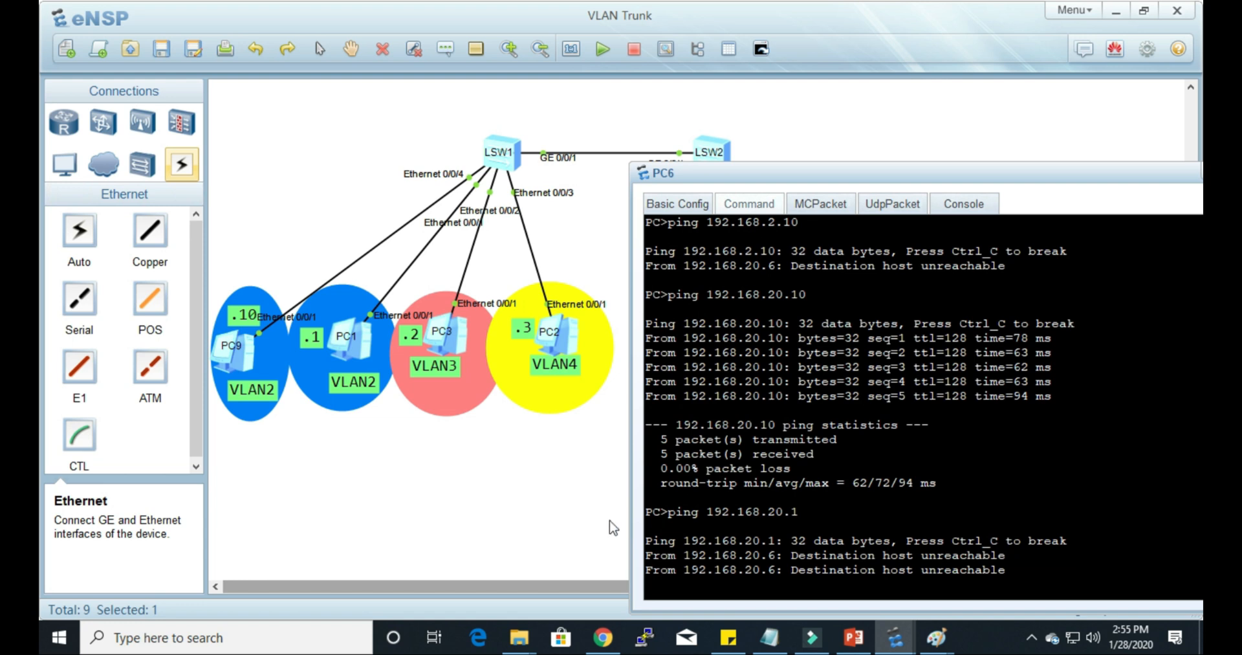
Step: Set PC4's IP address to 192.168.20.4, apply the change and close its configuration window
{"action": "left_click", "coordinate": [565, 529]}
{"action": "double_click", "coordinate": [733, 350]}
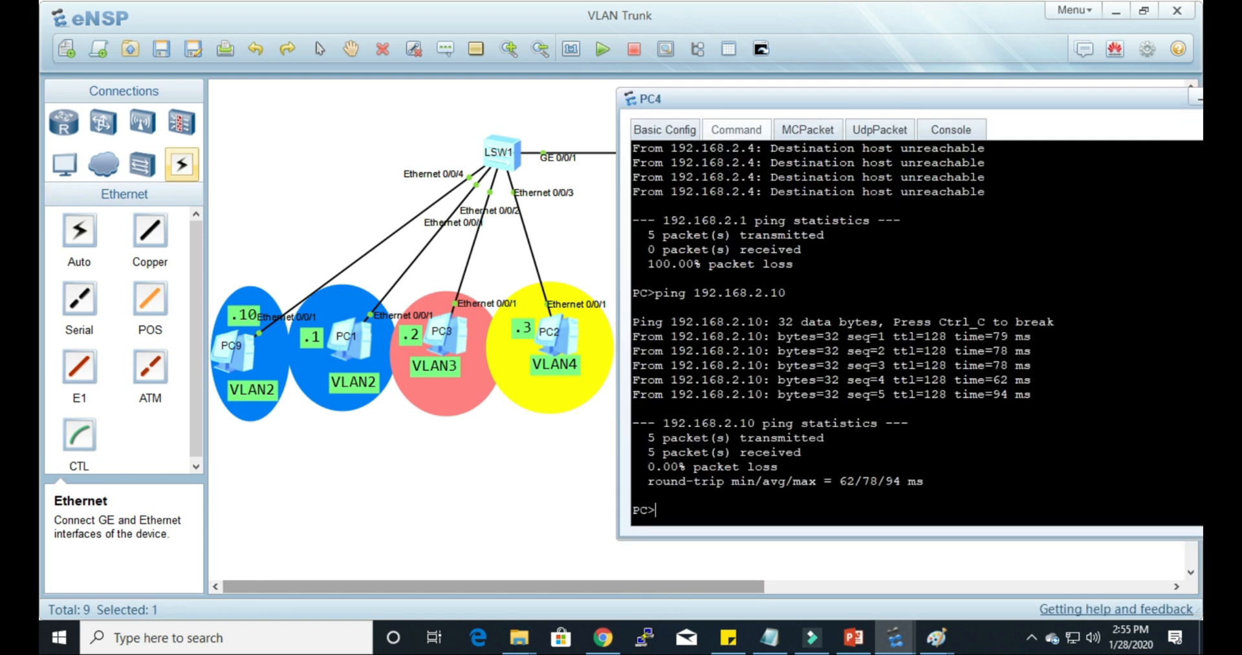
{"action": "left_click_drag", "start_coordinate": [808, 101], "coordinate": [685, 82]}
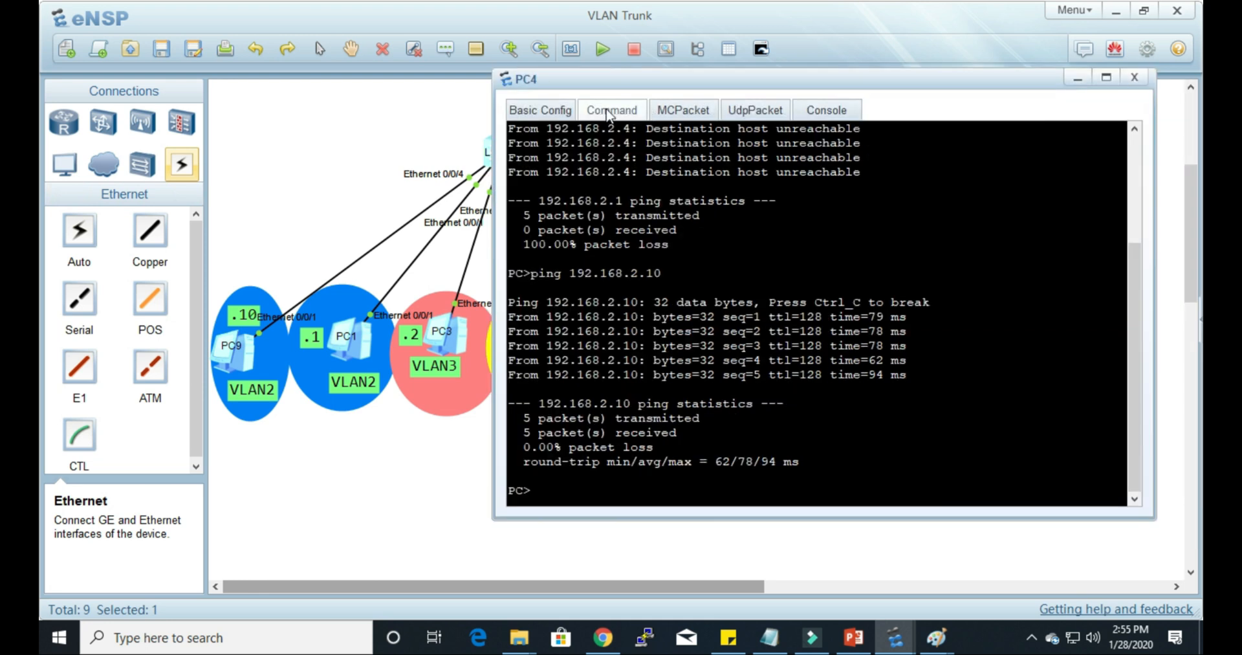
{"action": "left_click", "coordinate": [560, 111]}
{"action": "left_click", "coordinate": [709, 253]}
{"action": "type", "text": "0"}
{"action": "left_click", "coordinate": [1098, 488]}
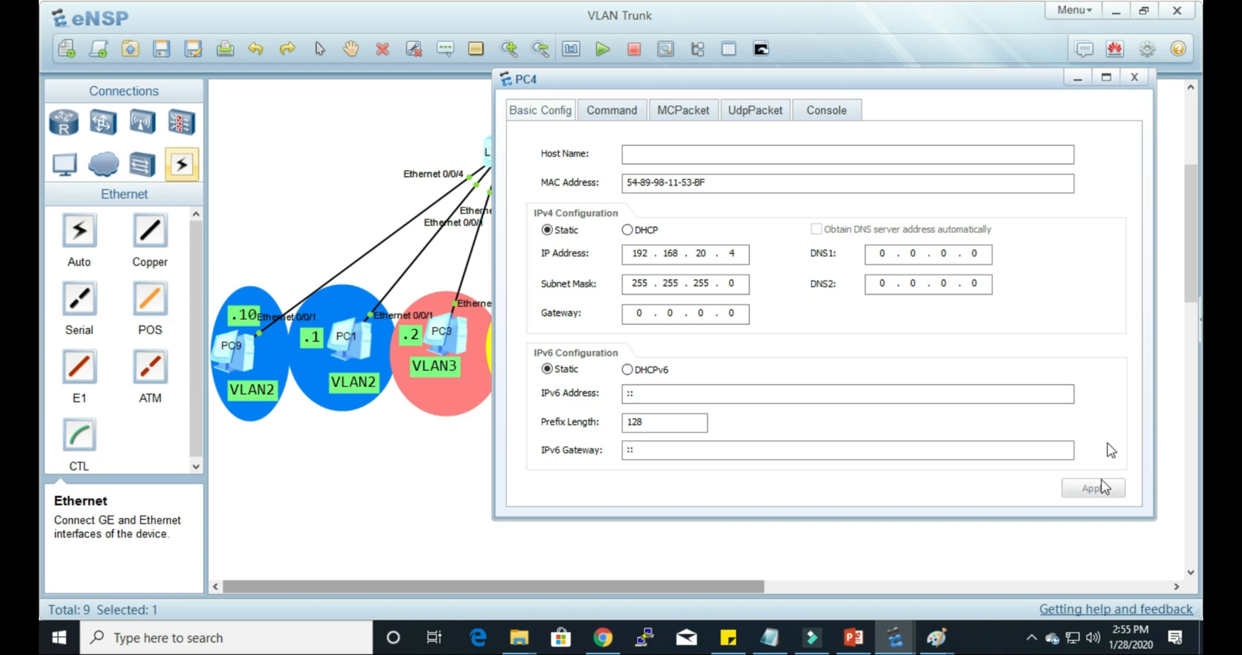
{"action": "left_click", "coordinate": [1134, 78]}
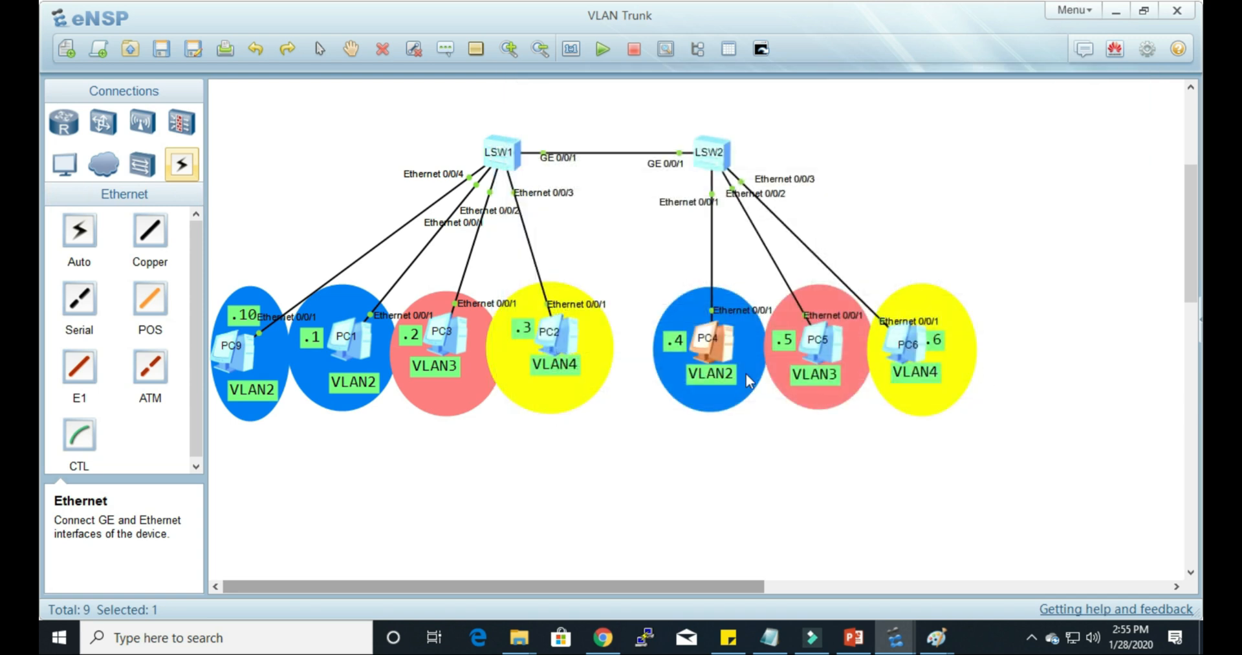
Step: Ping PC4 at 192.168.20.4 from PC6's command prompt
{"action": "double_click", "coordinate": [909, 346]}
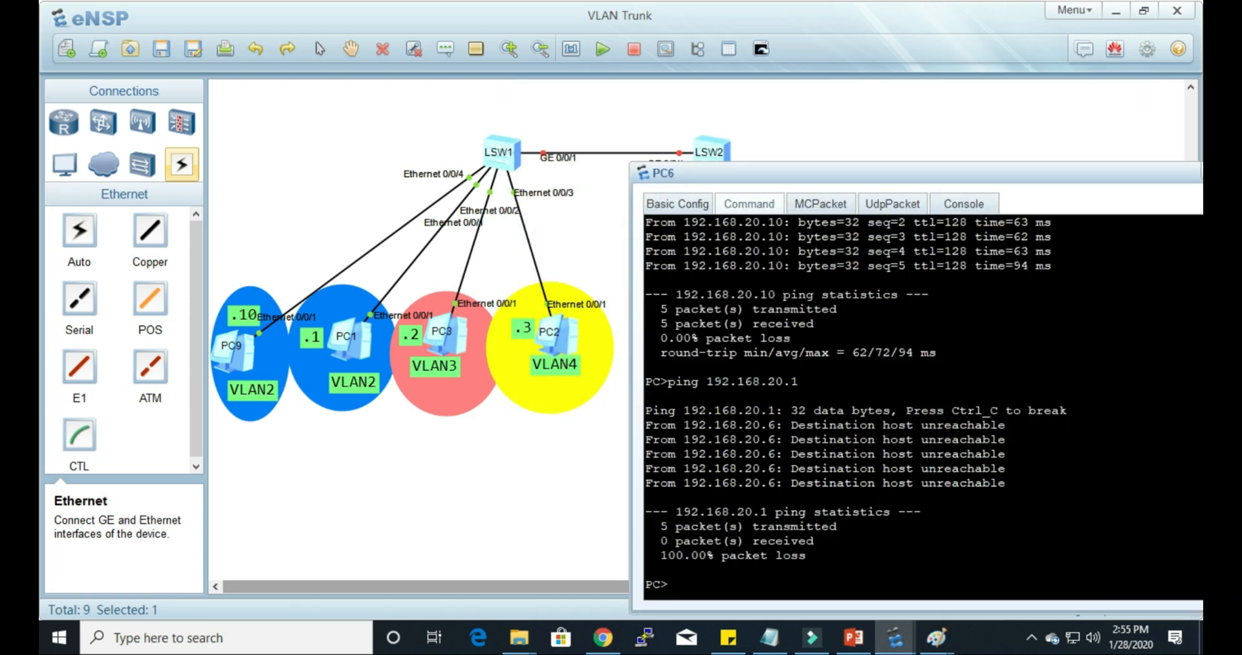
{"action": "key", "text": "Up"}
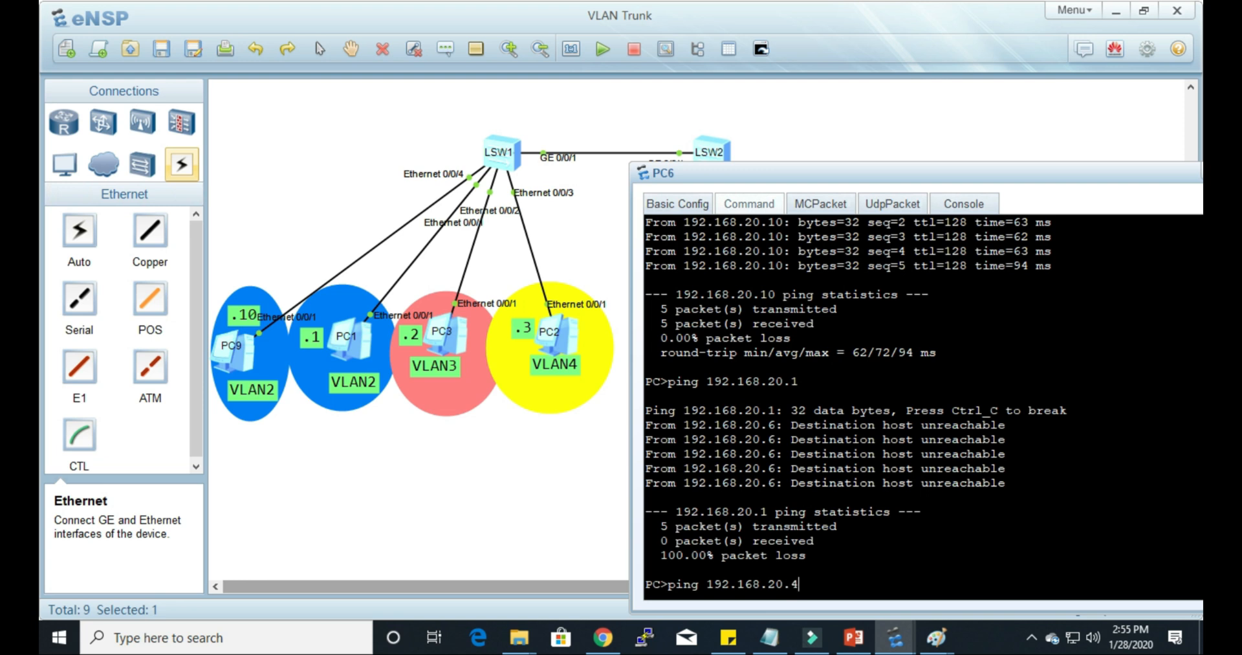
{"action": "type", "text": "4"}
{"action": "key", "text": "Return"}
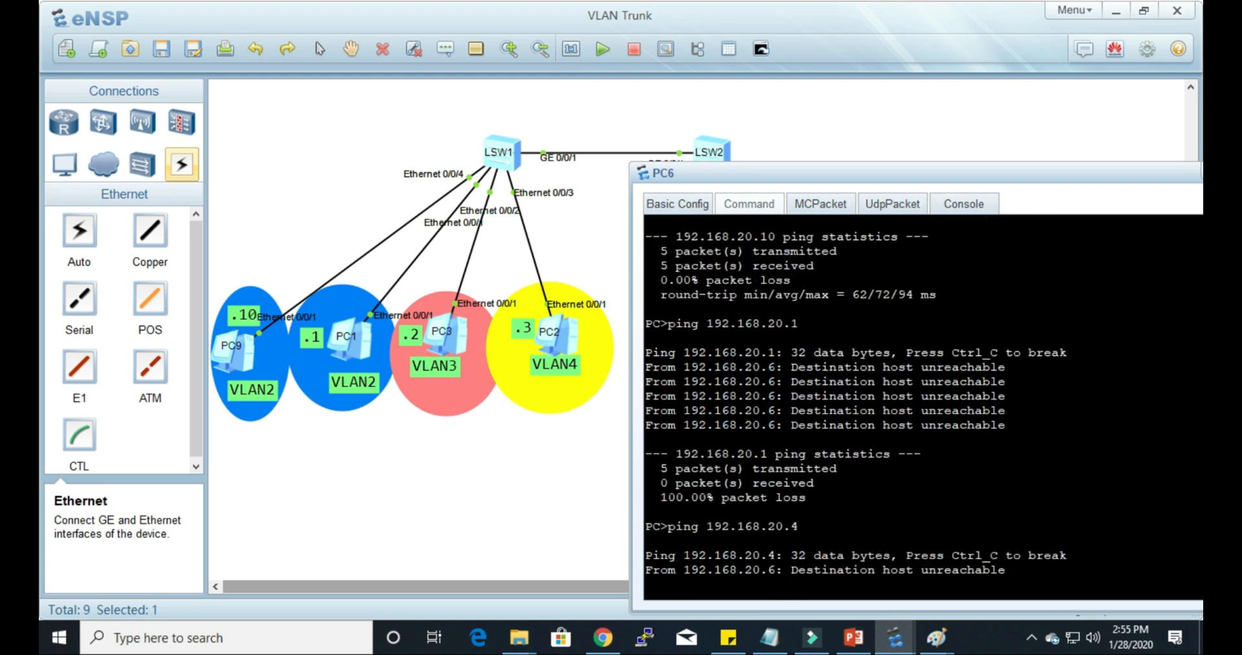
{"action": "left_click", "coordinate": [519, 498]}
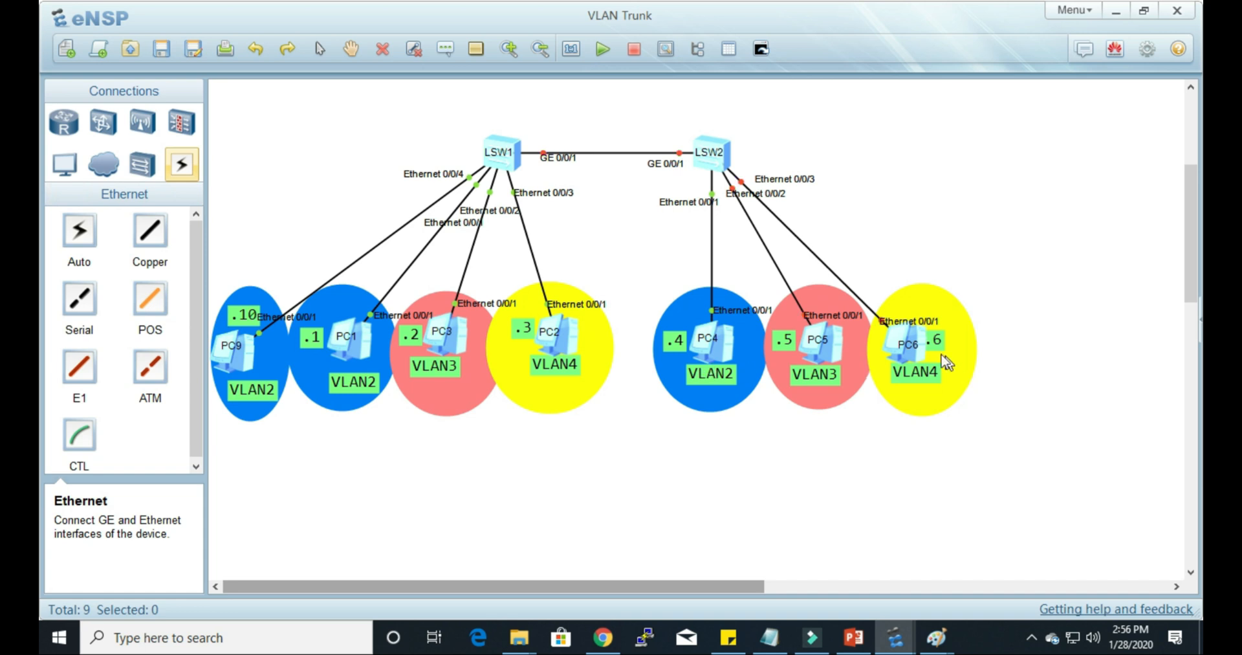
{"action": "left_click", "coordinate": [912, 360]}
{"action": "left_click", "coordinate": [726, 360]}
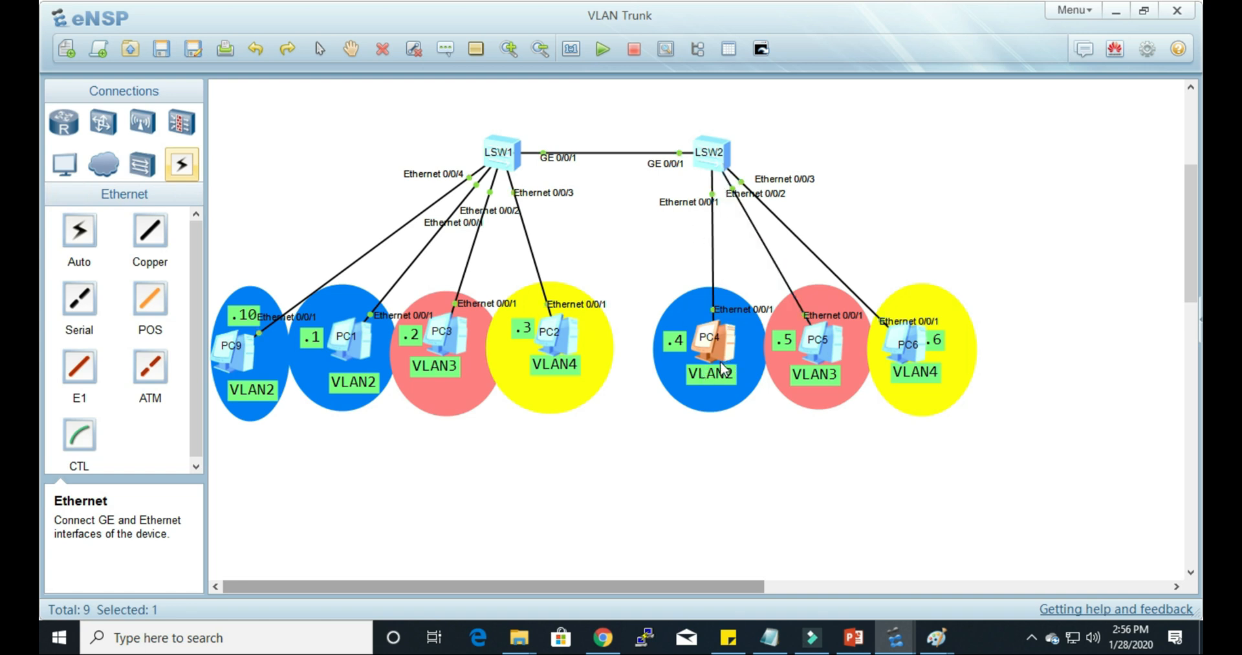
Step: In LSW2's console, leave the Ethernet0/0/3 view and enter the interface view of Ethernet0/0/1
{"action": "double_click", "coordinate": [712, 155]}
{"action": "key", "text": "Return"}
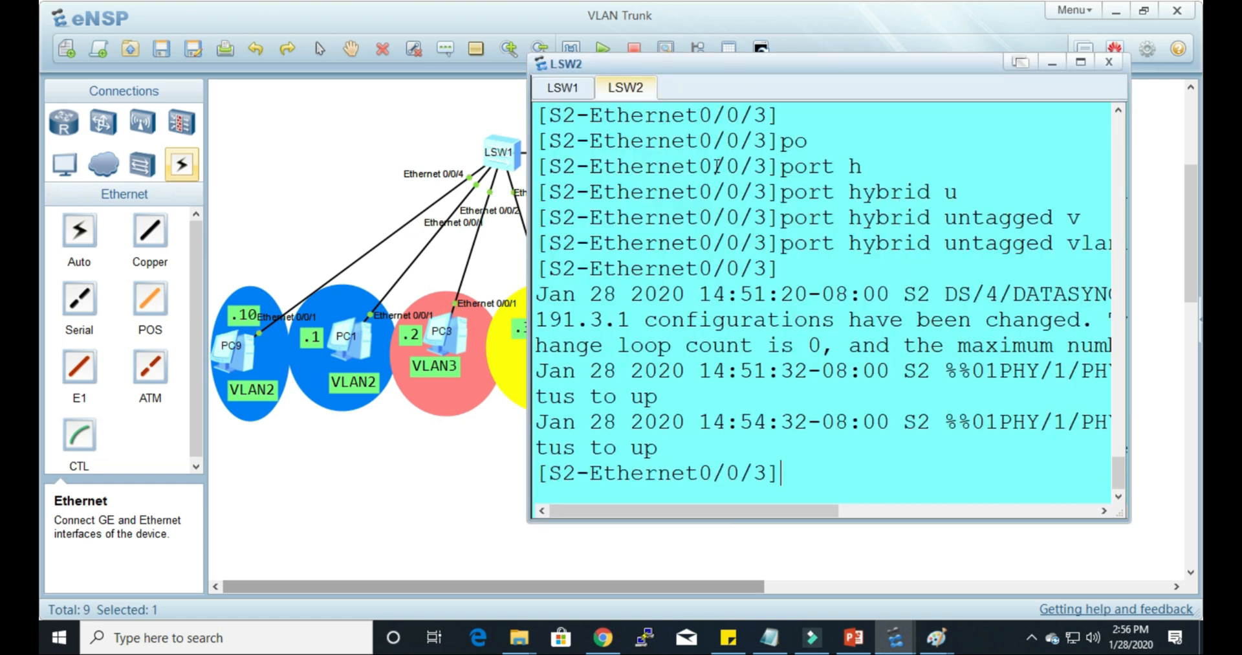
{"action": "key", "text": "Return"}
{"action": "key", "text": "Return"}
{"action": "type", "text": "q"}
{"action": "key", "text": "Return"}
{"action": "type", "text": "int"}
{"action": "key", "text": "Tab"}
{"action": "type", "text": "eth"}
{"action": "key", "text": "Tab"}
{"action": "type", "text": "0/0/1"}
{"action": "key", "text": "Return"}
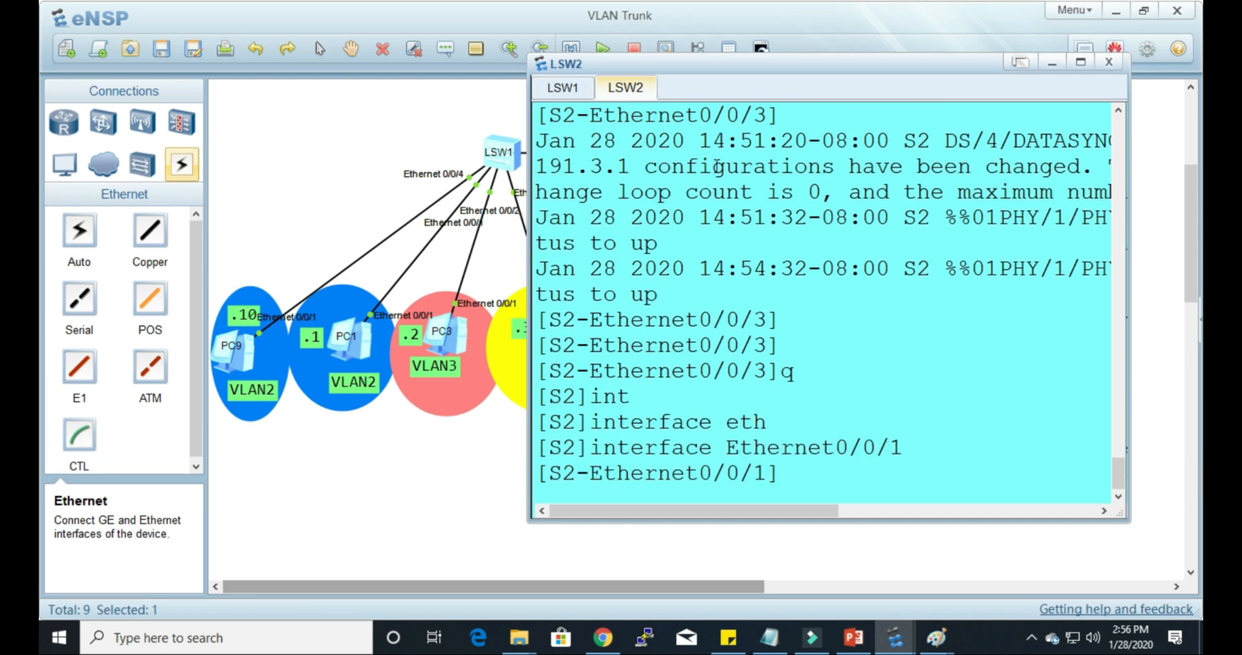
Step: Display the configuration of Ethernet0/0/1 on LSW2 with dis this and examine its untagged VLAN line
{"action": "type", "text": "dis this"}
{"action": "key", "text": "Return"}
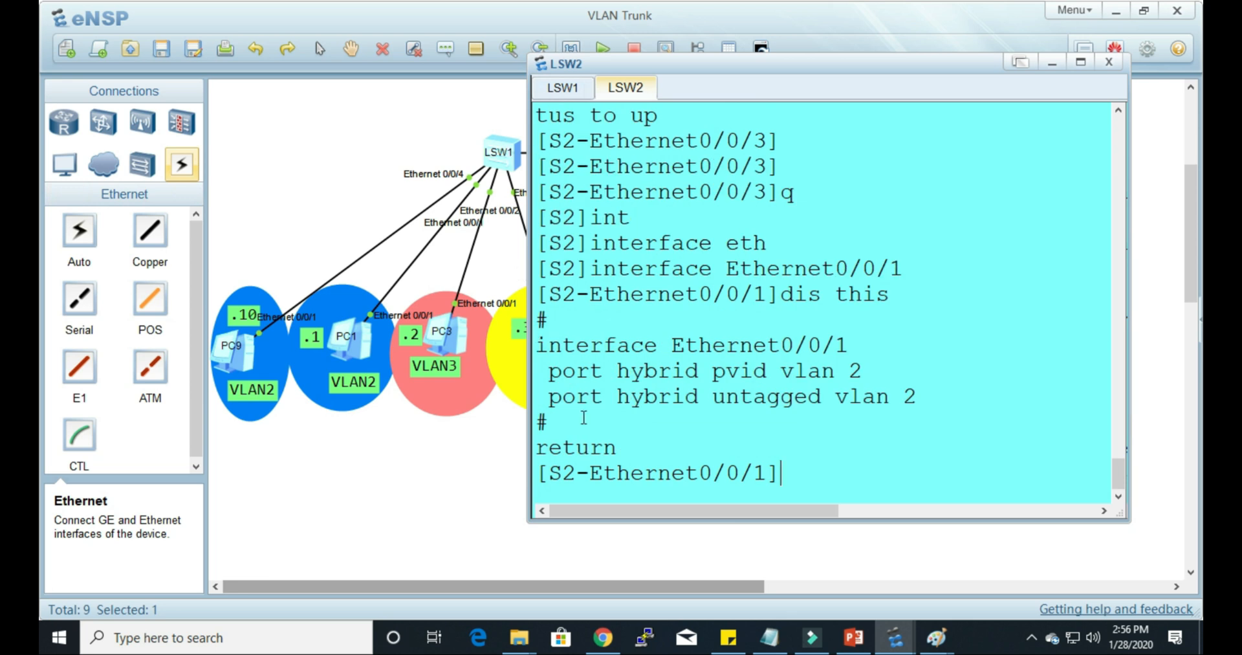
{"action": "left_click_drag", "start_coordinate": [714, 396], "coordinate": [937, 405]}
Step: Add VLAN 4 as untagged on LSW2's Ethernet0/0/1 with port hybrid untagged vlan 4 and close the console
{"action": "left_click", "coordinate": [848, 486]}
{"action": "type", "text": "po"}
{"action": "key", "text": "Tab"}
{"action": "type", "text": "h"}
{"action": "key", "text": "Tab"}
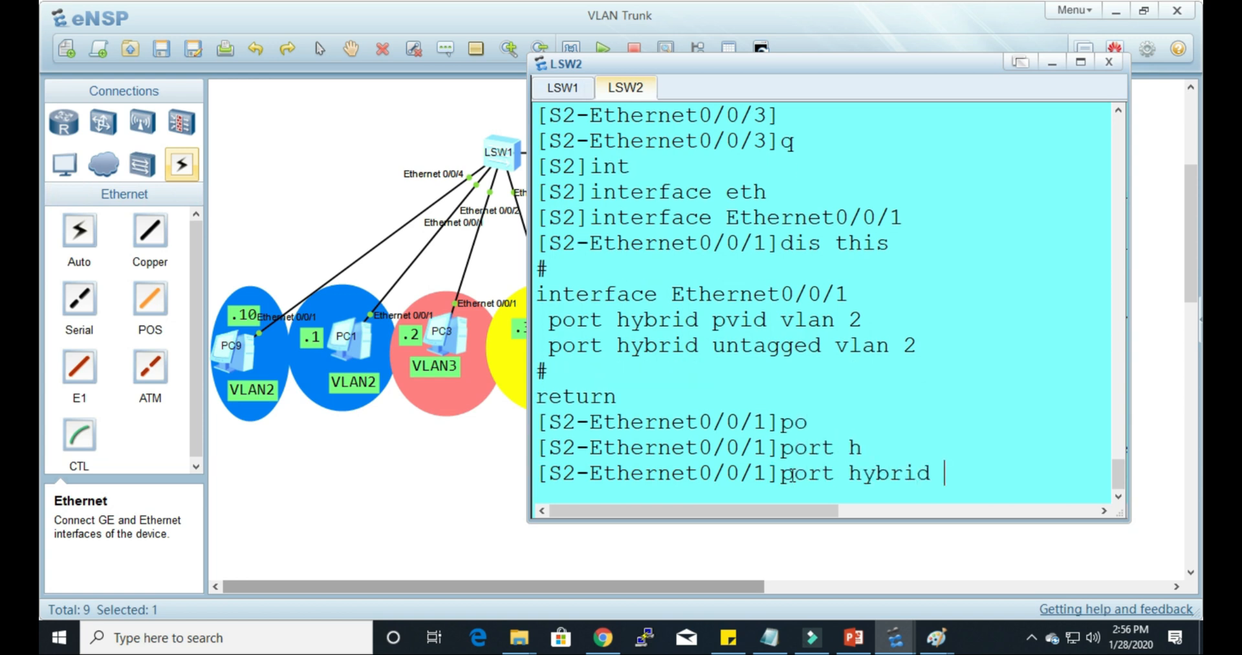
{"action": "type", "text": "u"}
{"action": "key", "text": "Tab"}
{"action": "type", "text": "v"}
{"action": "key", "text": "Tab"}
{"action": "type", "text": "4"}
{"action": "key", "text": "Return"}
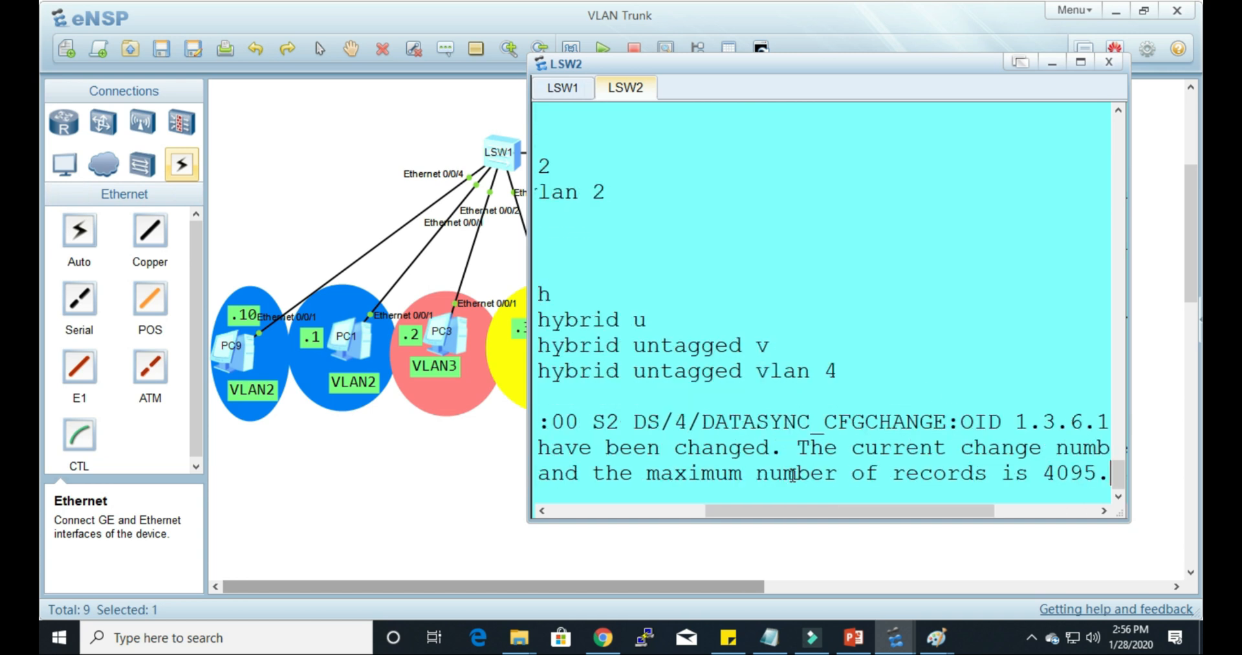
{"action": "left_click", "coordinate": [1108, 63]}
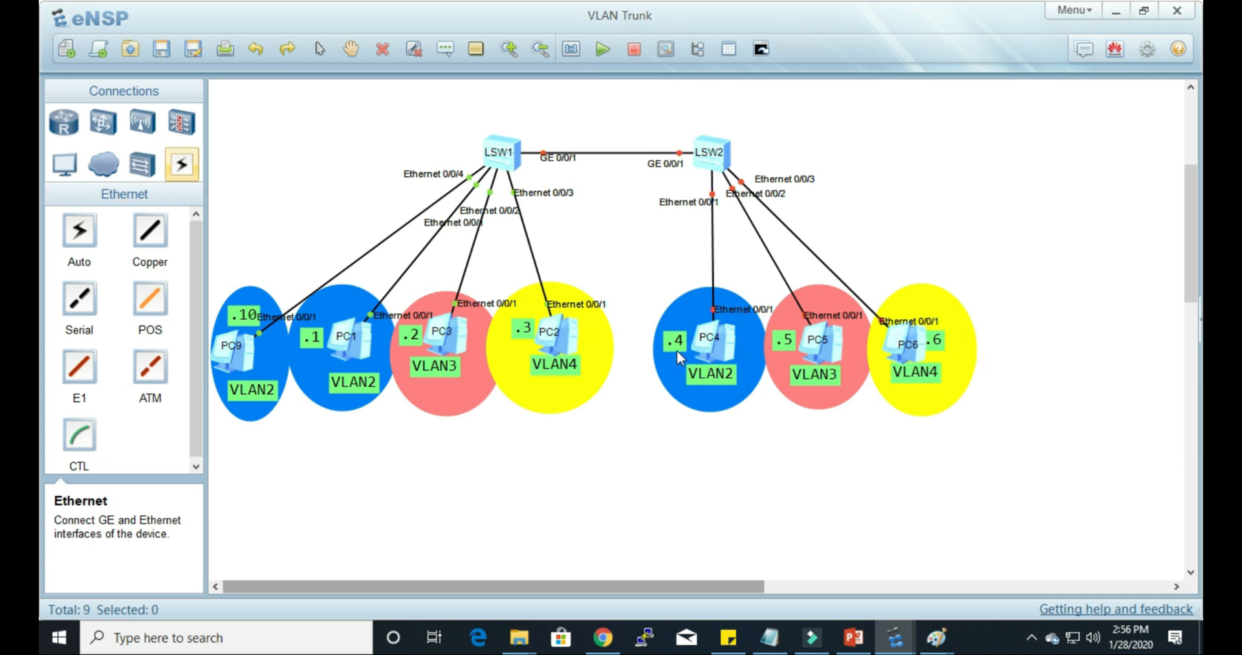
Step: Check PC4's IP address in its basic configuration and close the window
{"action": "left_click", "coordinate": [728, 355]}
{"action": "double_click", "coordinate": [729, 354]}
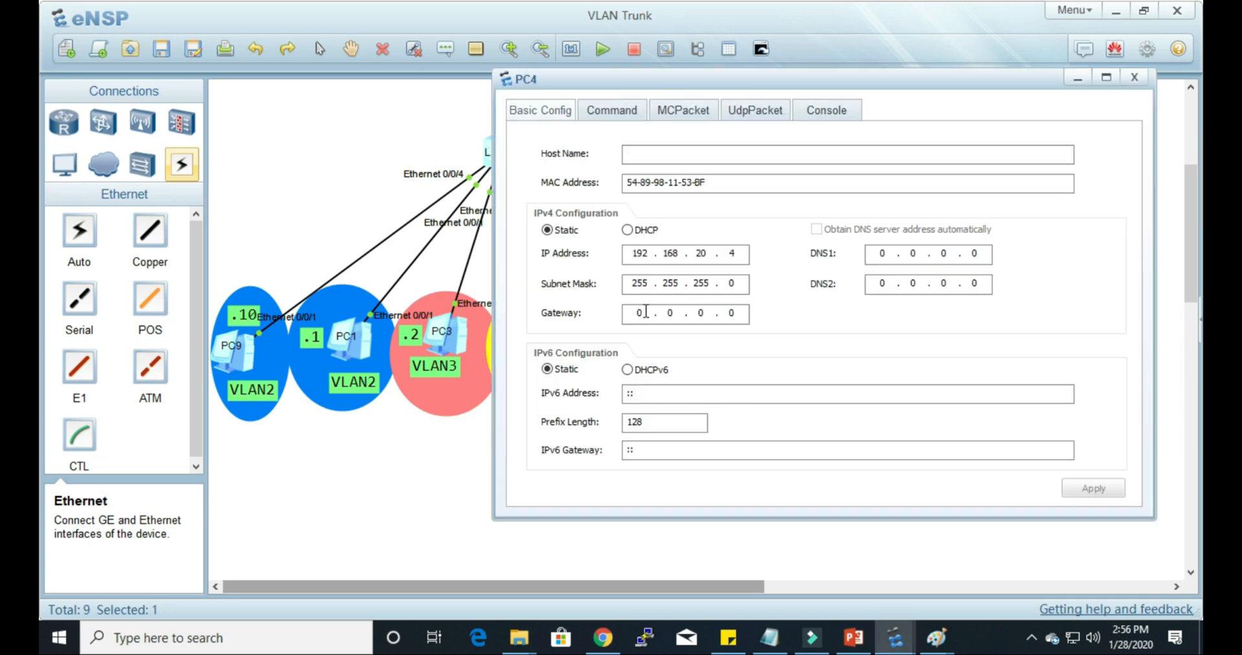
{"action": "left_click", "coordinate": [1134, 78]}
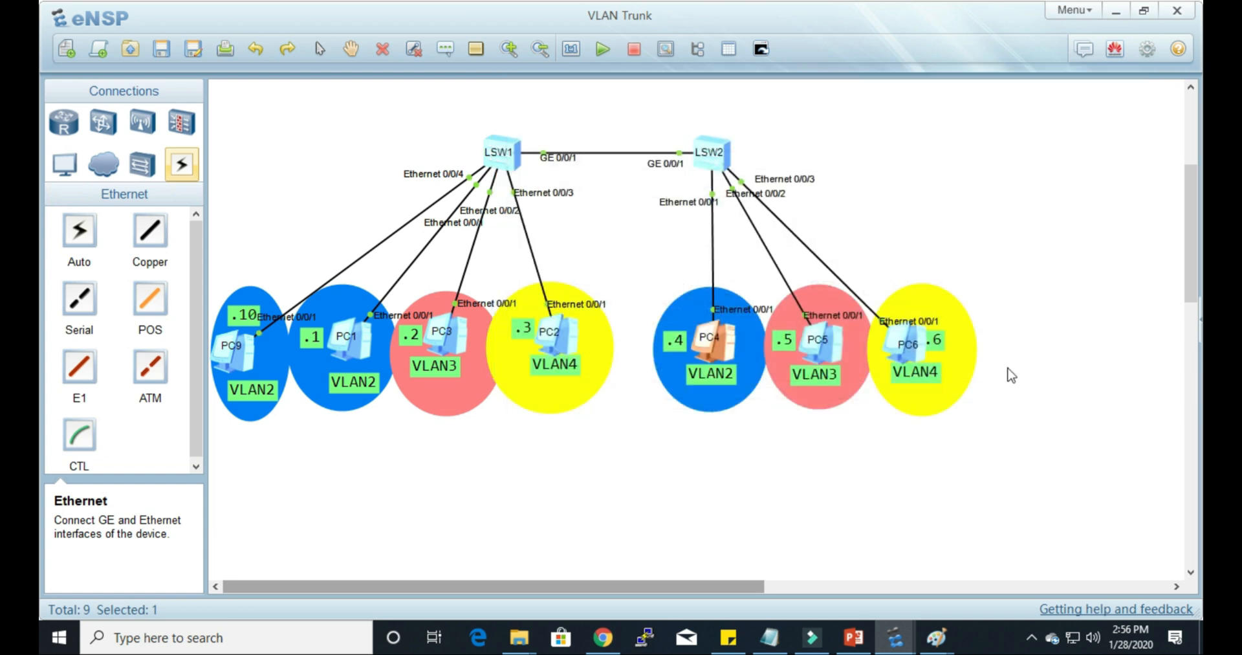
Step: Repeat the ping to PC4 at 192.168.20.4 from PC6's command prompt and move the PC6 window aside
{"action": "double_click", "coordinate": [927, 358]}
{"action": "key", "text": "Up"}
{"action": "key", "text": "Return"}
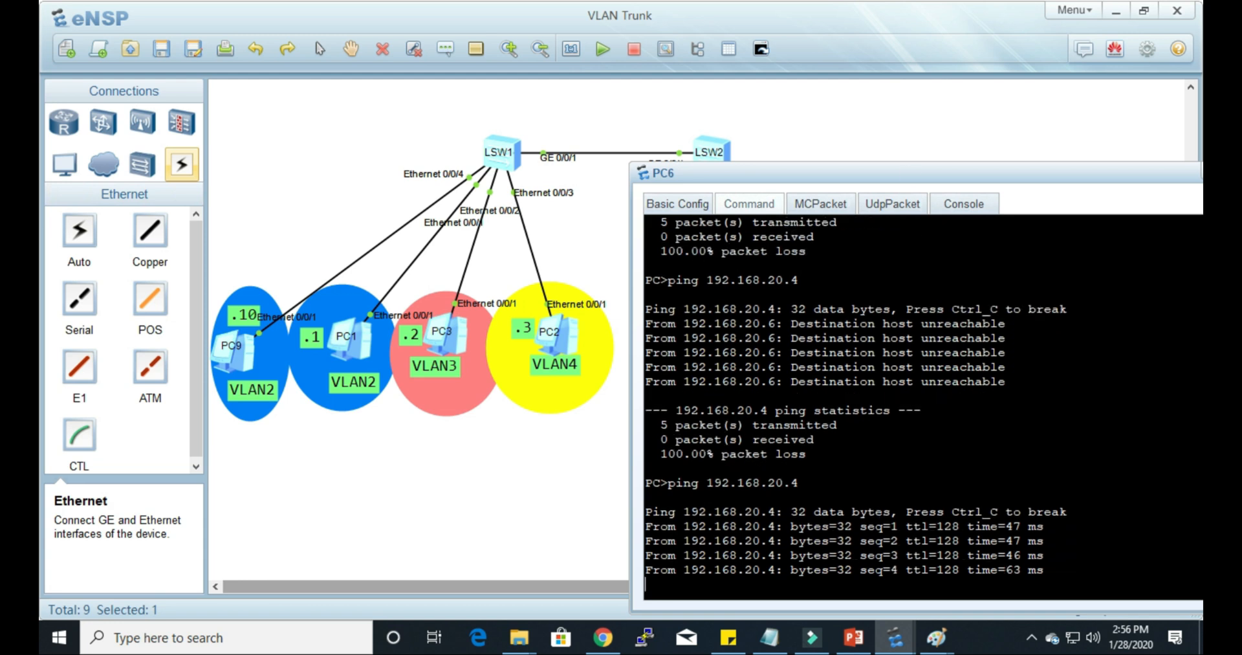
{"action": "left_click_drag", "start_coordinate": [909, 171], "coordinate": [938, 135]}
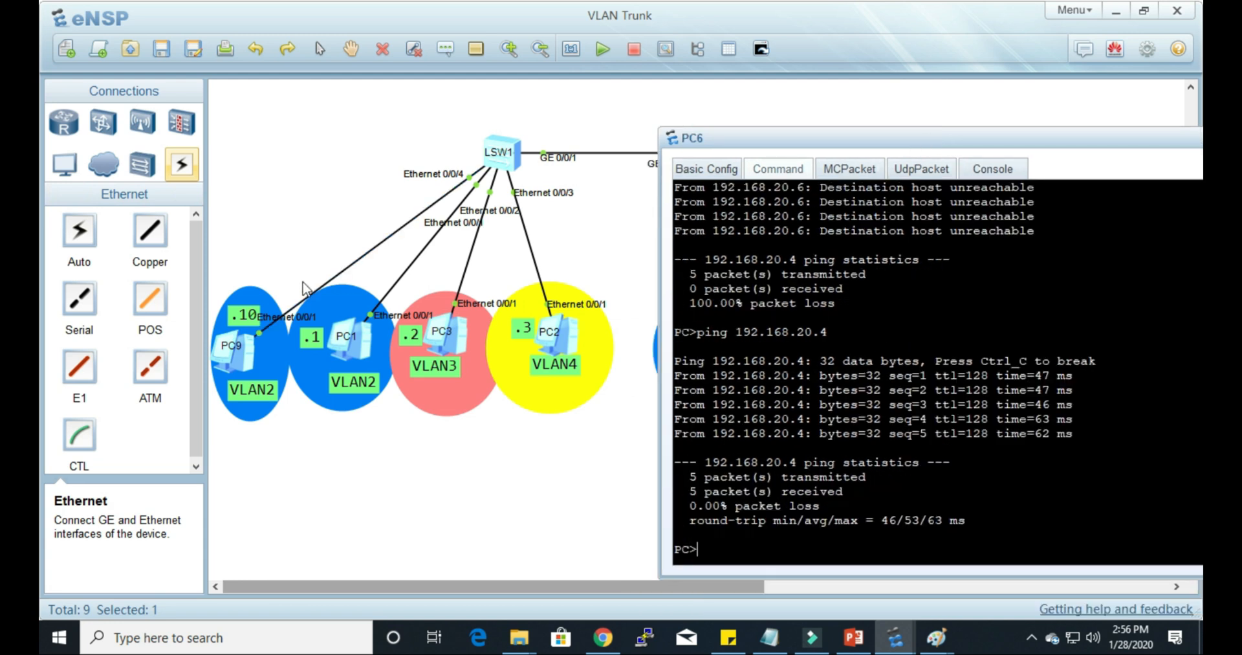
Step: Ping PC1 at 192.168.20.1 from PC6's command prompt
{"action": "left_click", "coordinate": [359, 351]}
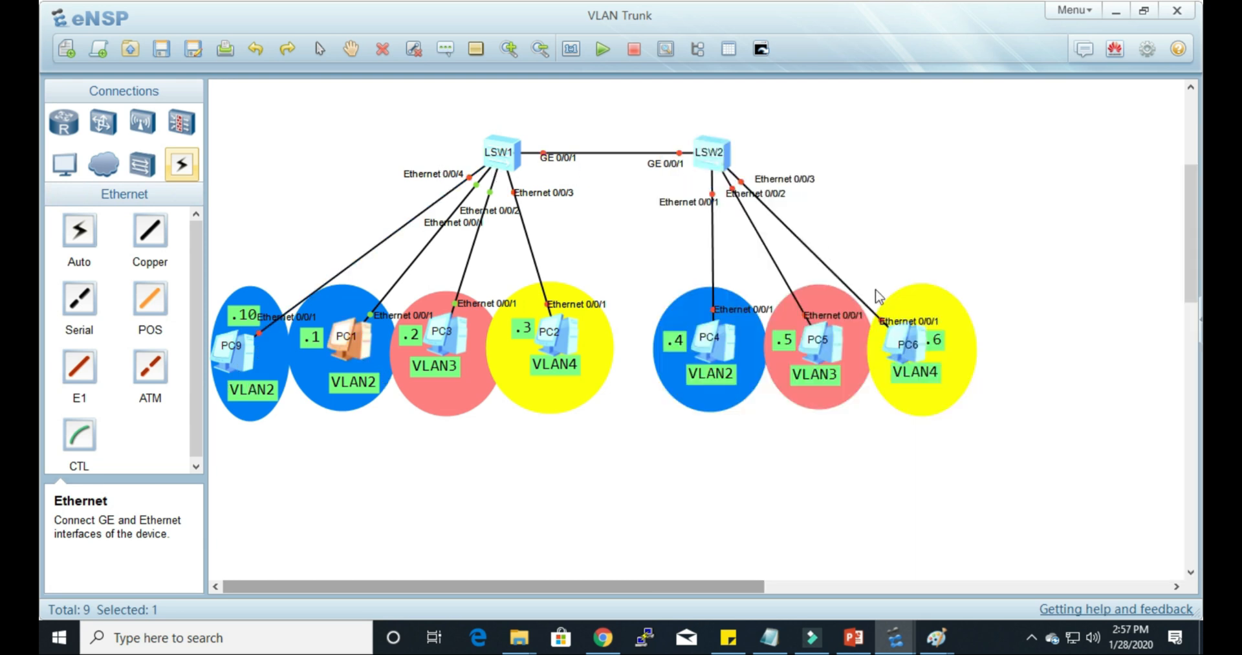
{"action": "double_click", "coordinate": [913, 355]}
{"action": "key", "text": "Up"}
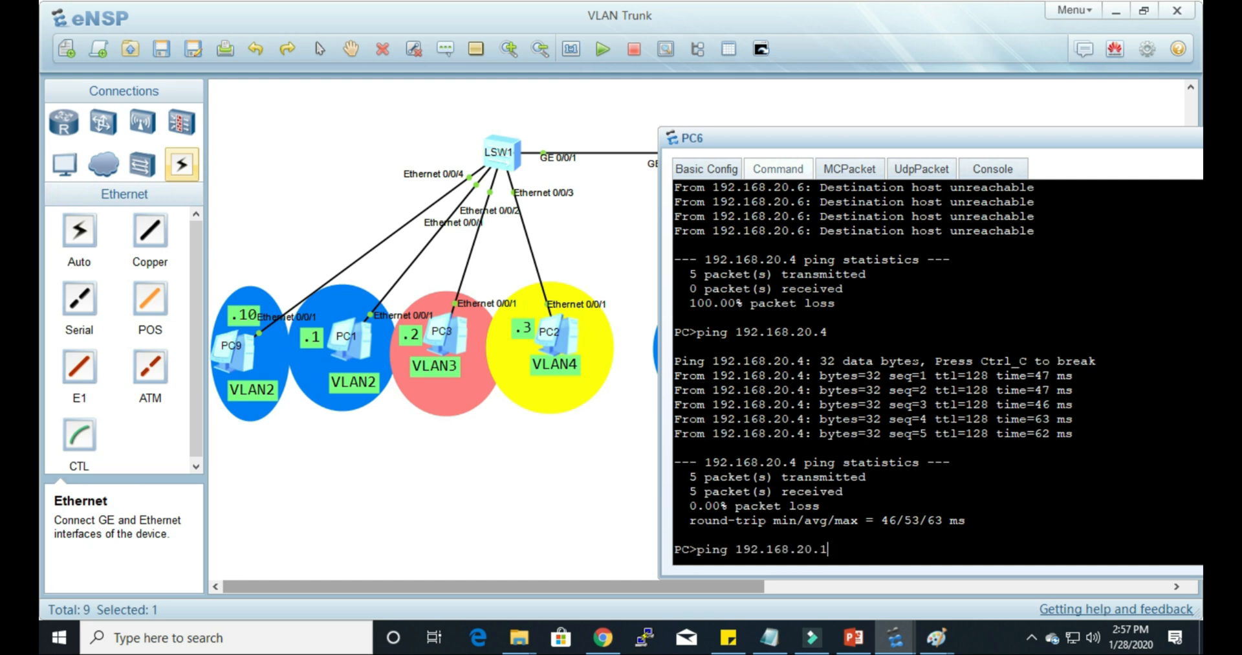
{"action": "type", "text": "1"}
{"action": "key", "text": "Return"}
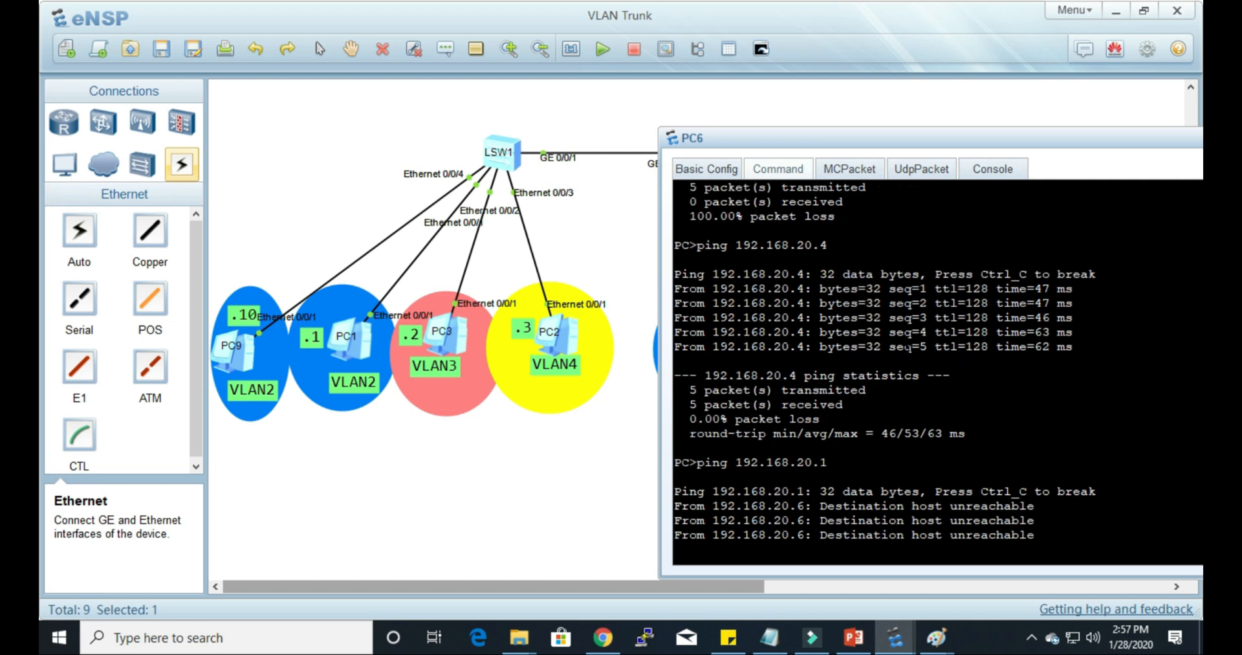
{"action": "left_click", "coordinate": [612, 536]}
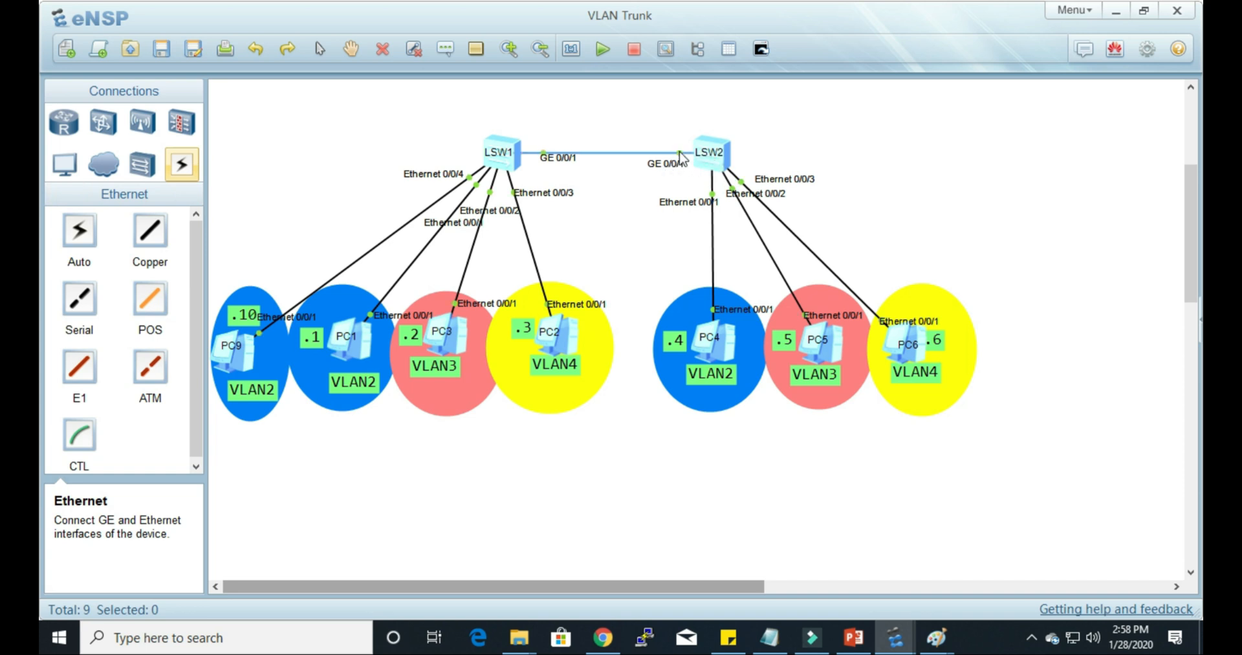
Step: Start a packet capture on LSW2's GE 0/0/1 interface, return from Wireshark to eNSP and close the capture dialog
{"action": "left_click", "coordinate": [666, 51]}
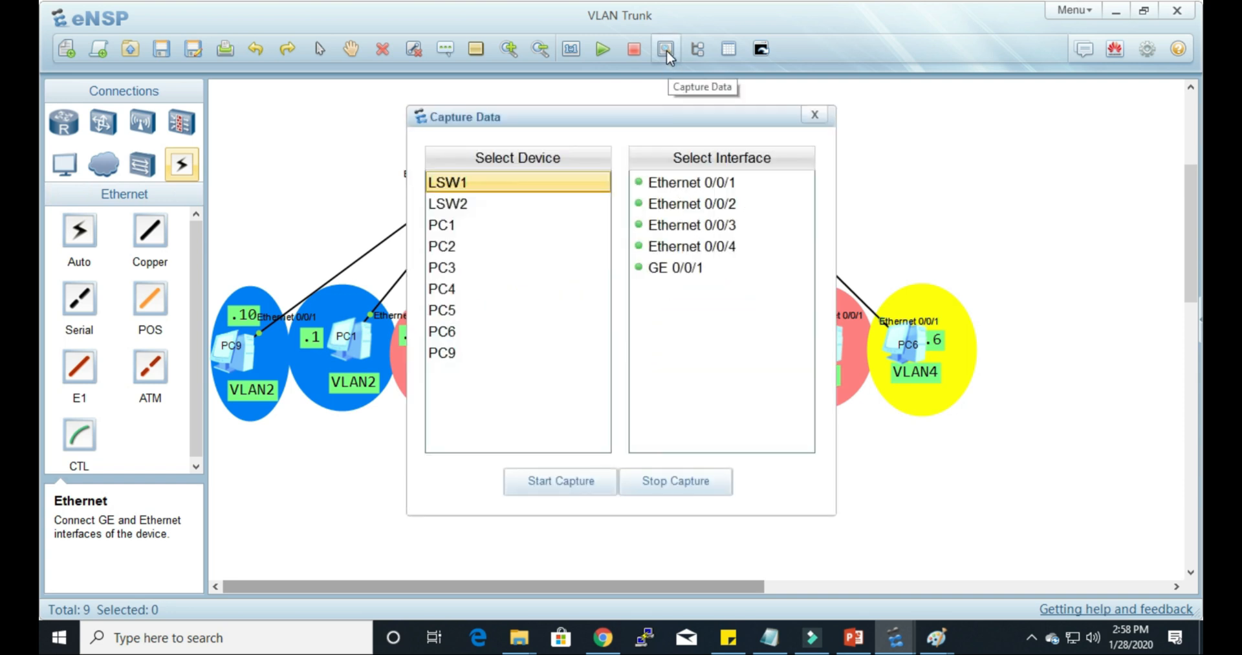
{"action": "left_click_drag", "start_coordinate": [681, 120], "coordinate": [834, 234]}
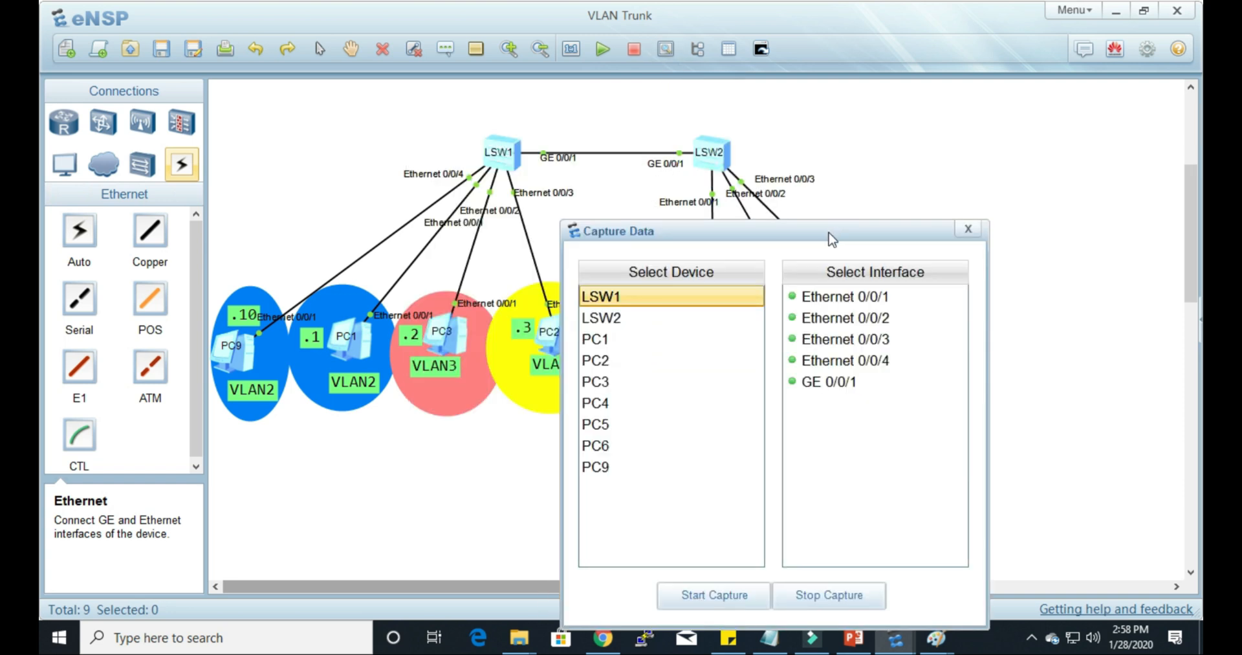
{"action": "left_click", "coordinate": [621, 319]}
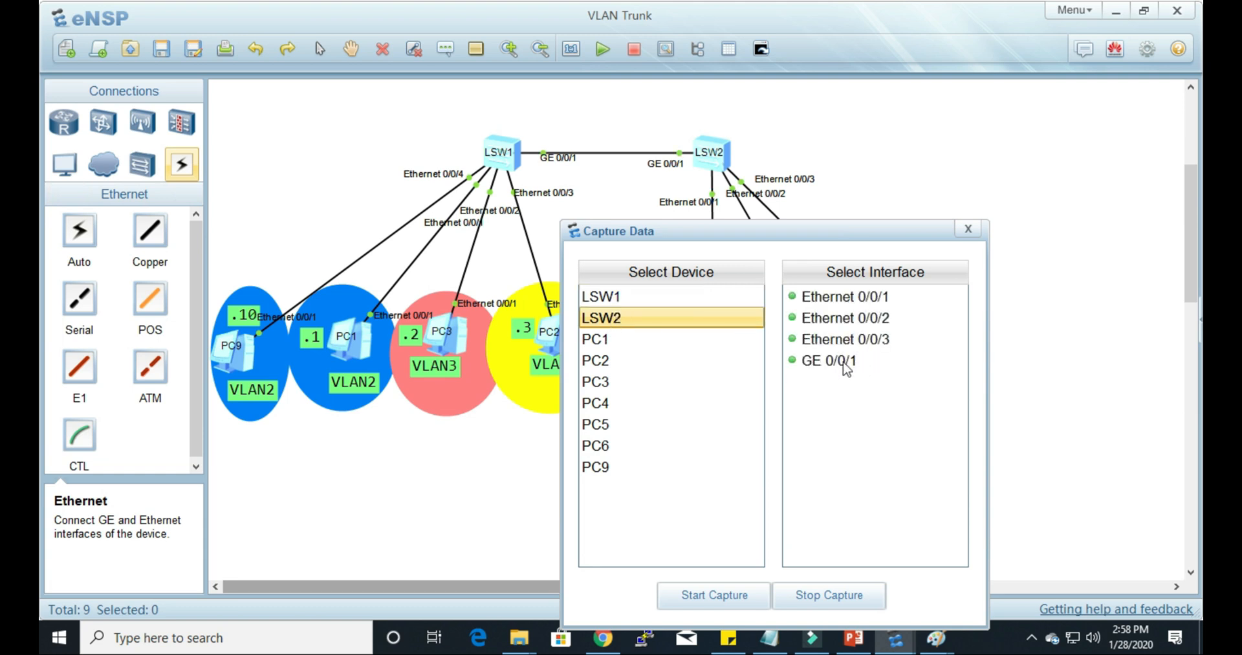
{"action": "left_click", "coordinate": [837, 362]}
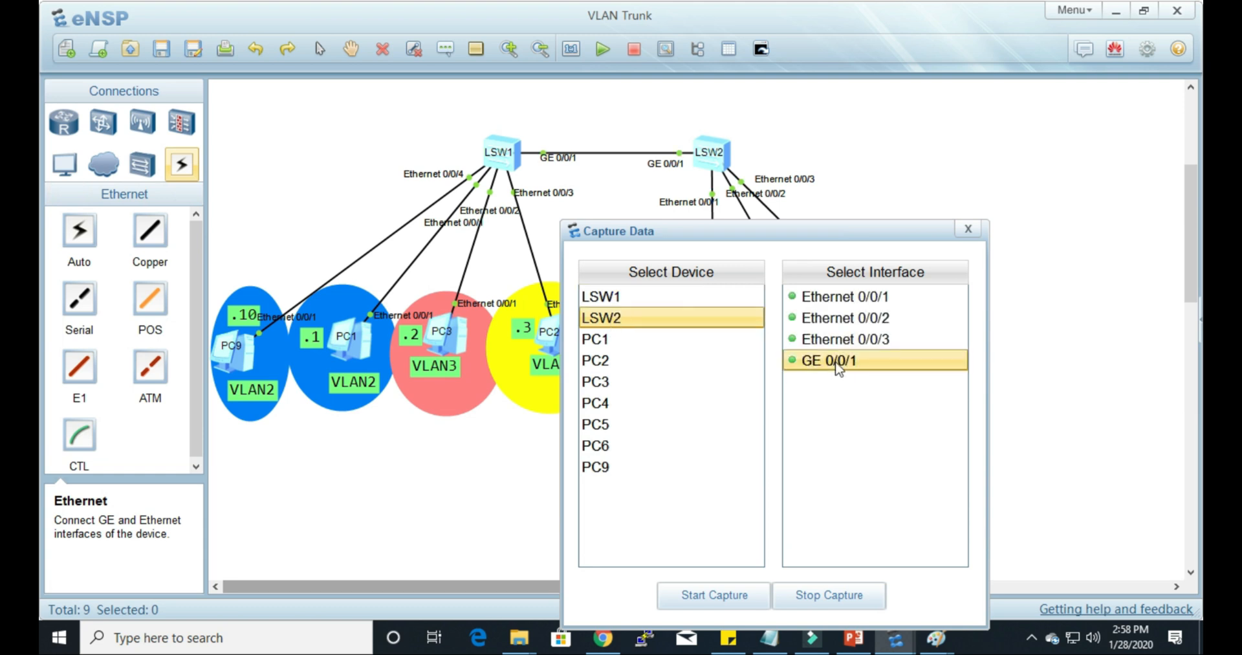
{"action": "left_click", "coordinate": [731, 601]}
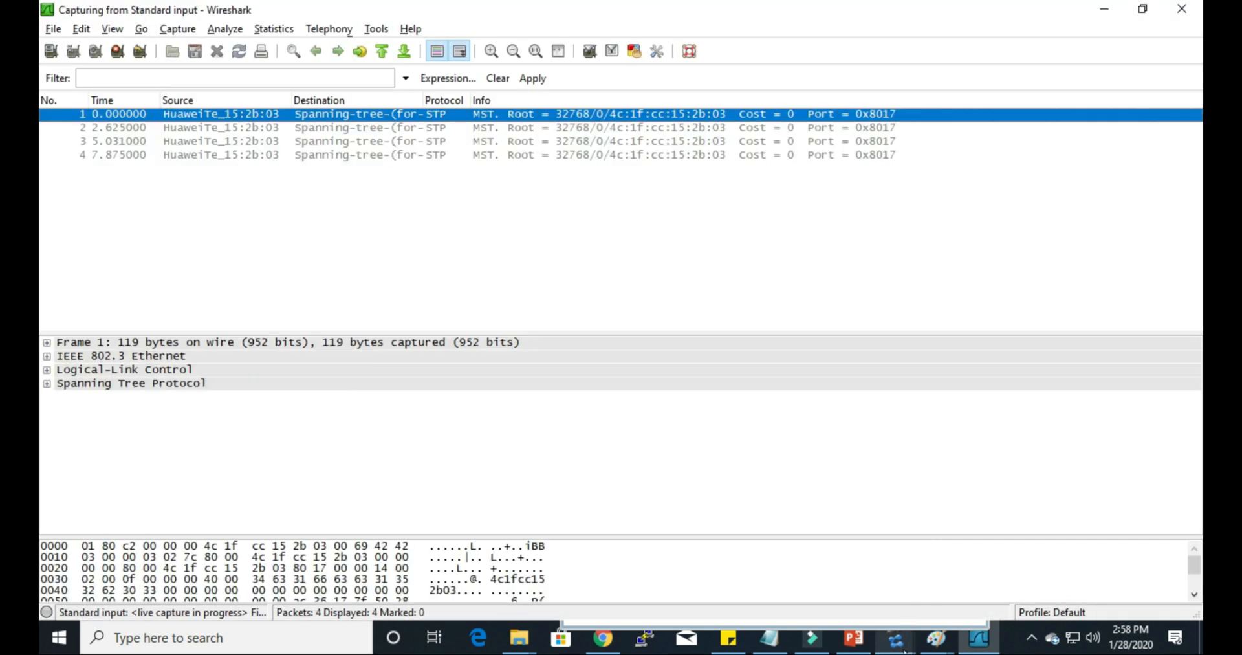
{"action": "mouse_move", "coordinate": [899, 640]}
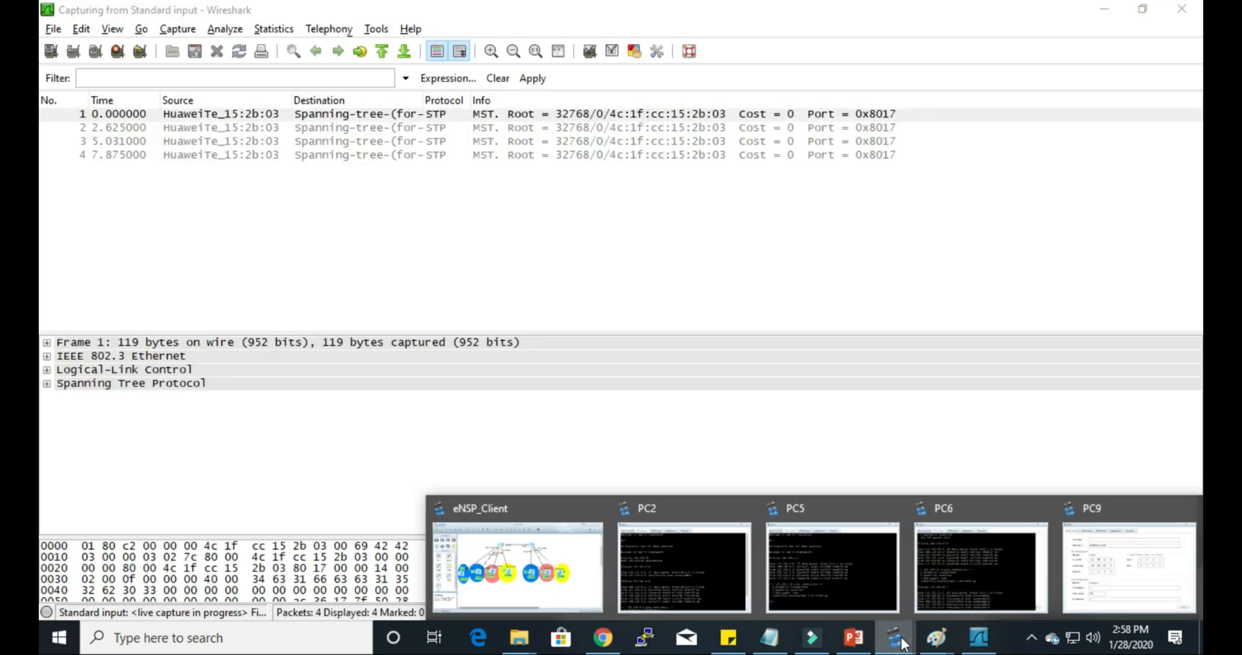
{"action": "left_click", "coordinate": [534, 568]}
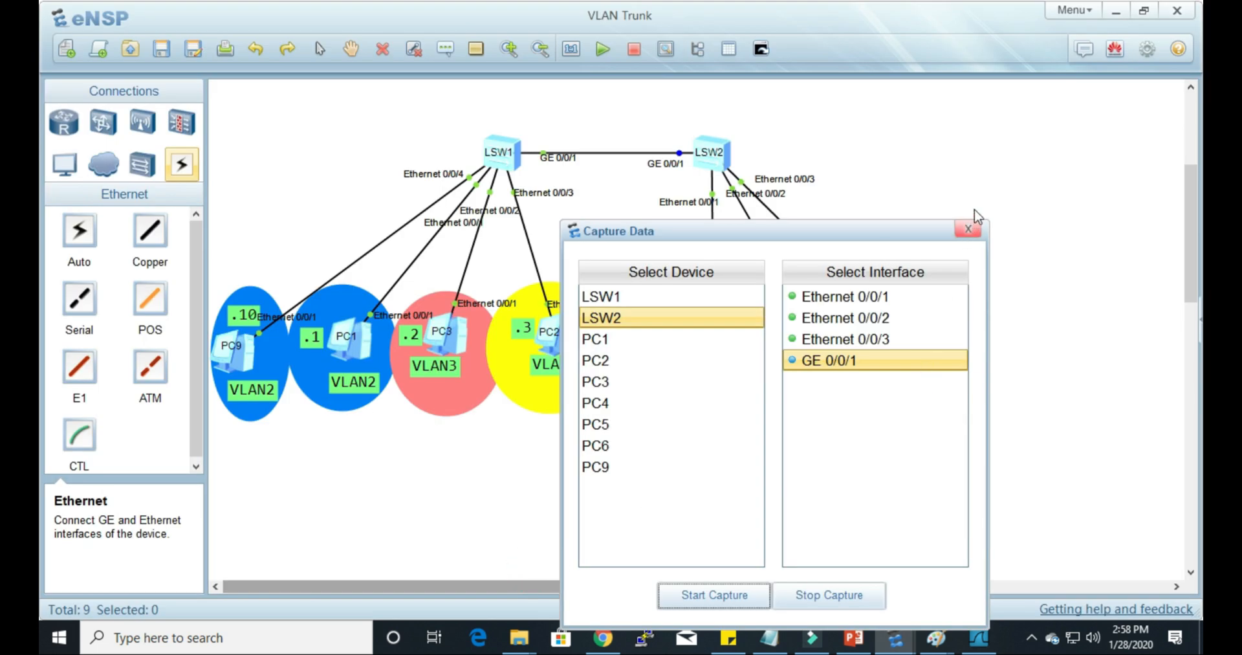
{"action": "left_click", "coordinate": [970, 230]}
Step: Set PC2's IP address to 192.168.20.3, apply the change and close its configuration window
{"action": "double_click", "coordinate": [915, 360]}
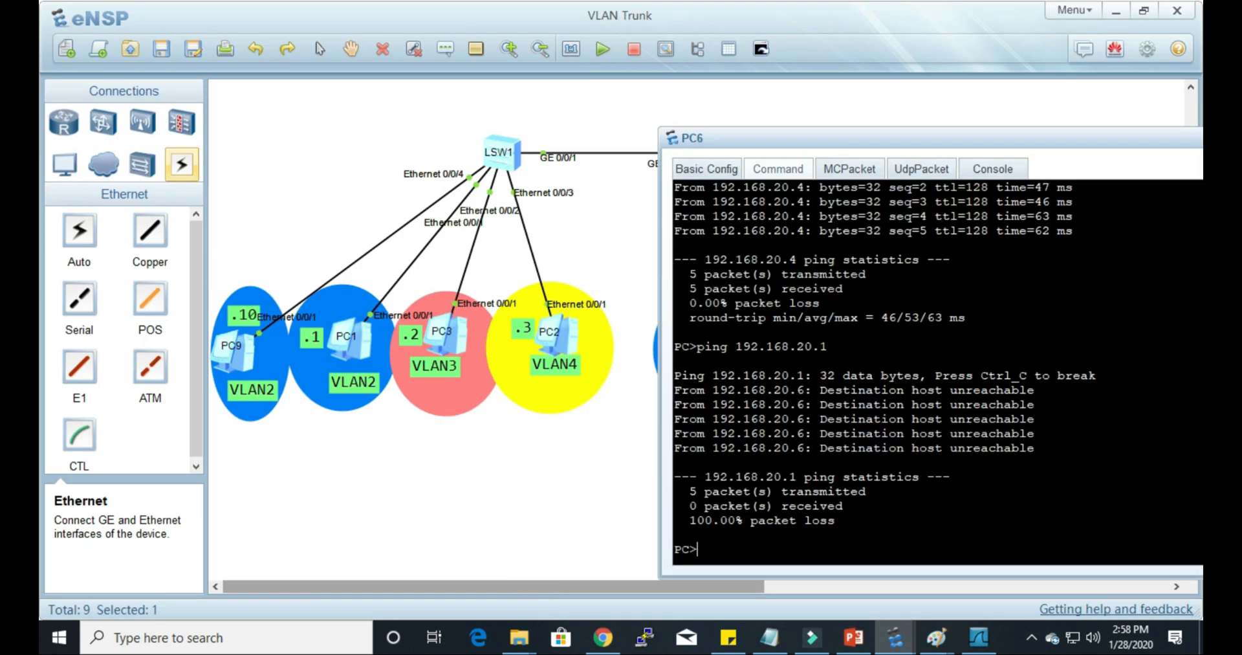
{"action": "left_click_drag", "start_coordinate": [864, 140], "coordinate": [923, 112]}
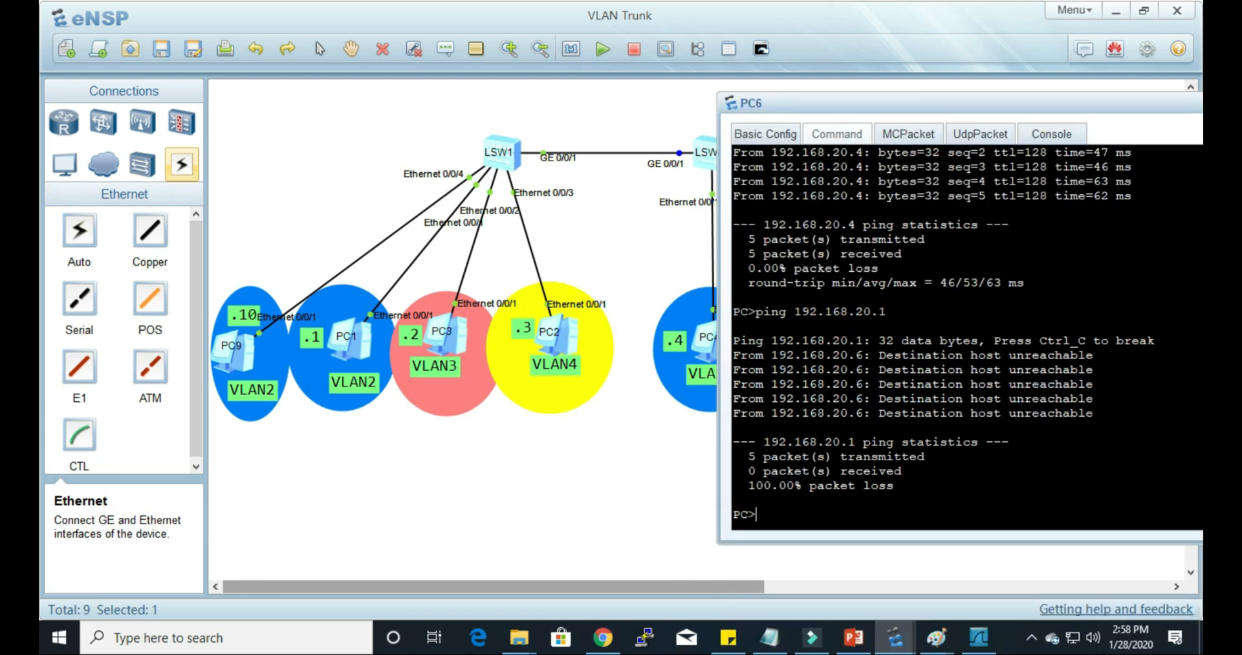
{"action": "double_click", "coordinate": [569, 351]}
{"action": "left_click", "coordinate": [161, 214]}
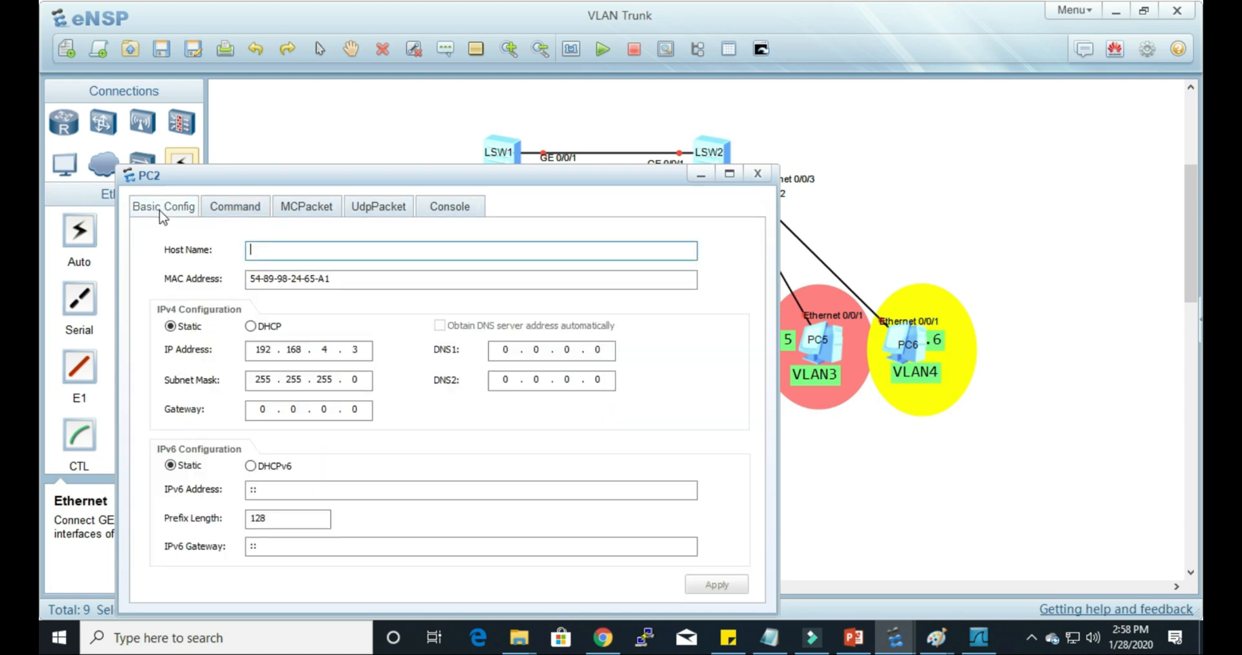
{"action": "double_click", "coordinate": [325, 350]}
{"action": "type", "text": "20"}
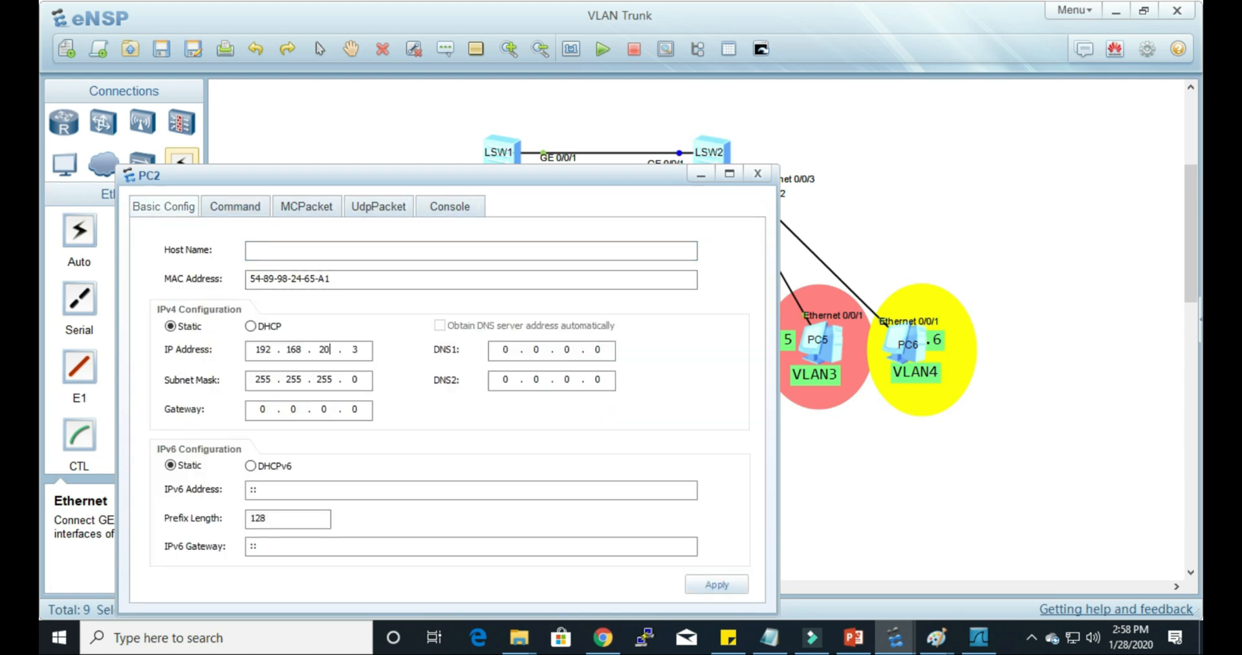
{"action": "left_click", "coordinate": [715, 584]}
{"action": "left_click", "coordinate": [758, 174]}
Step: Ping PC2 at 192.168.20.3 from PC6's command prompt
{"action": "double_click", "coordinate": [923, 363]}
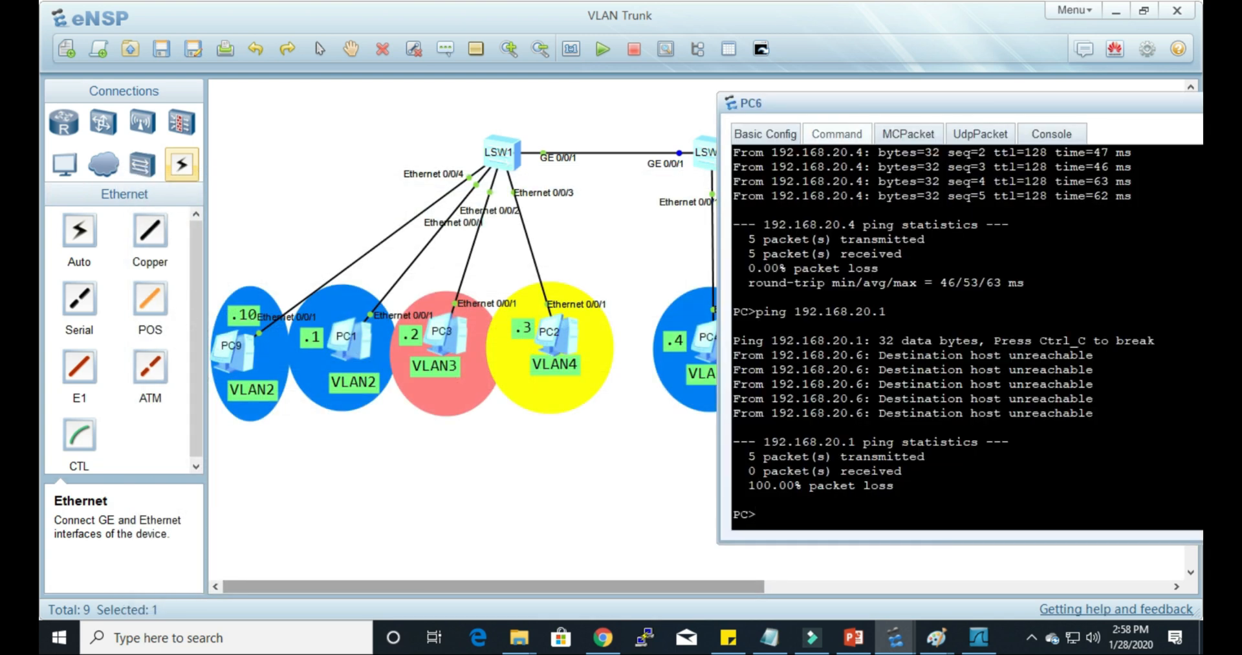
{"action": "type", "text": "ping 192.168.20.3"}
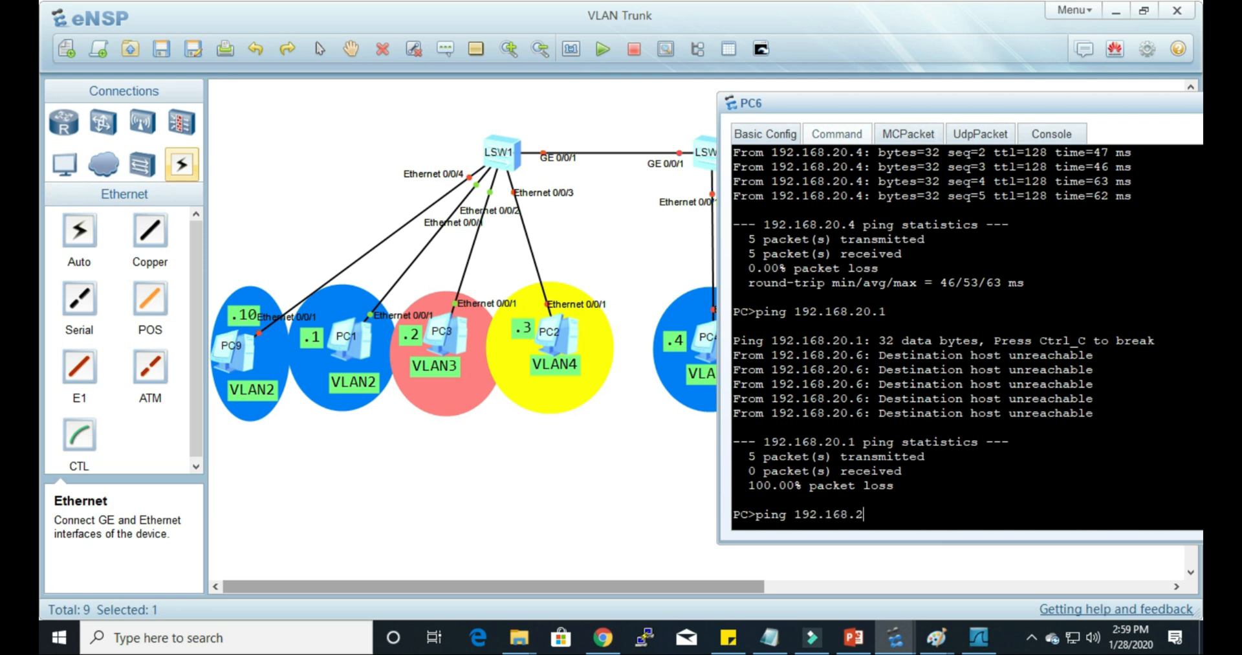
{"action": "key", "text": "Return"}
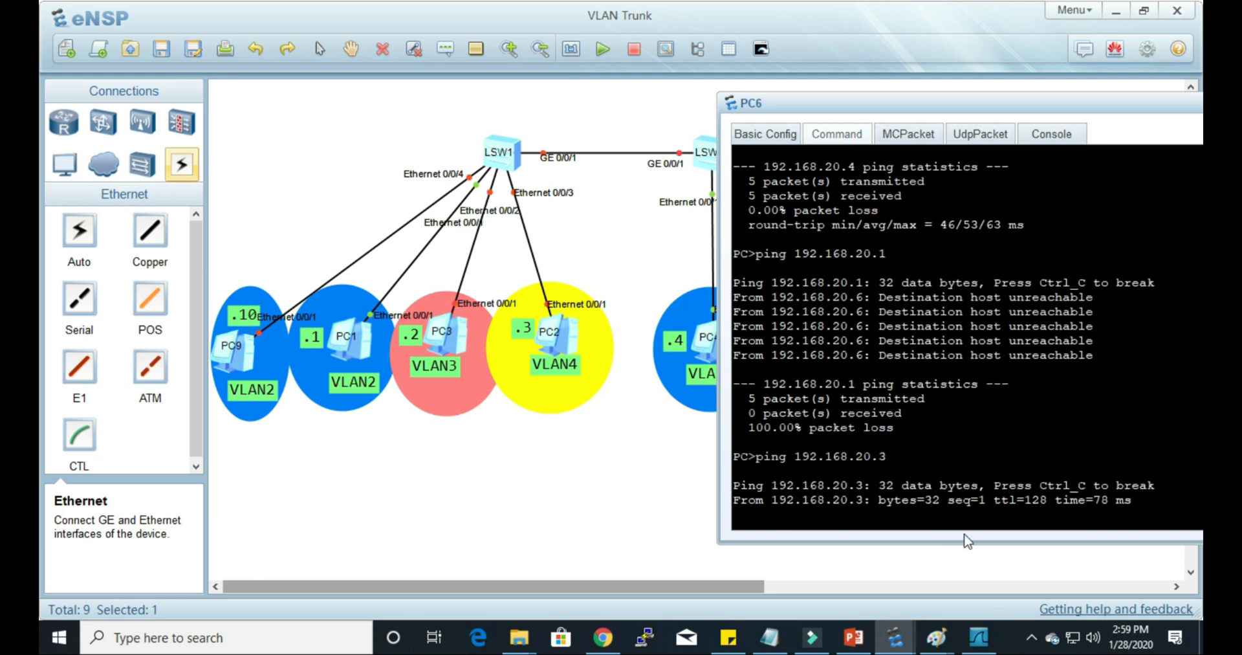
Step: Switch to Wireshark, inspect the Ethernet II type field of the last ping reply from 192.168.20.3, and return to eNSP
{"action": "left_click", "coordinate": [996, 641]}
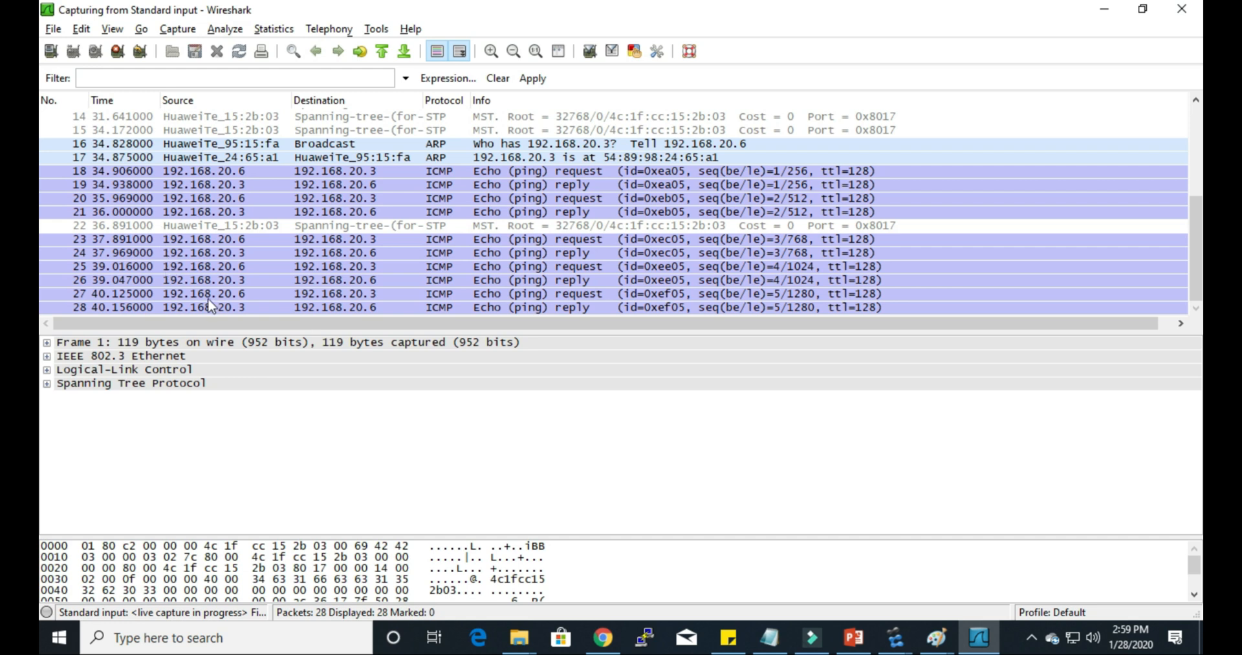
{"action": "left_click", "coordinate": [216, 294]}
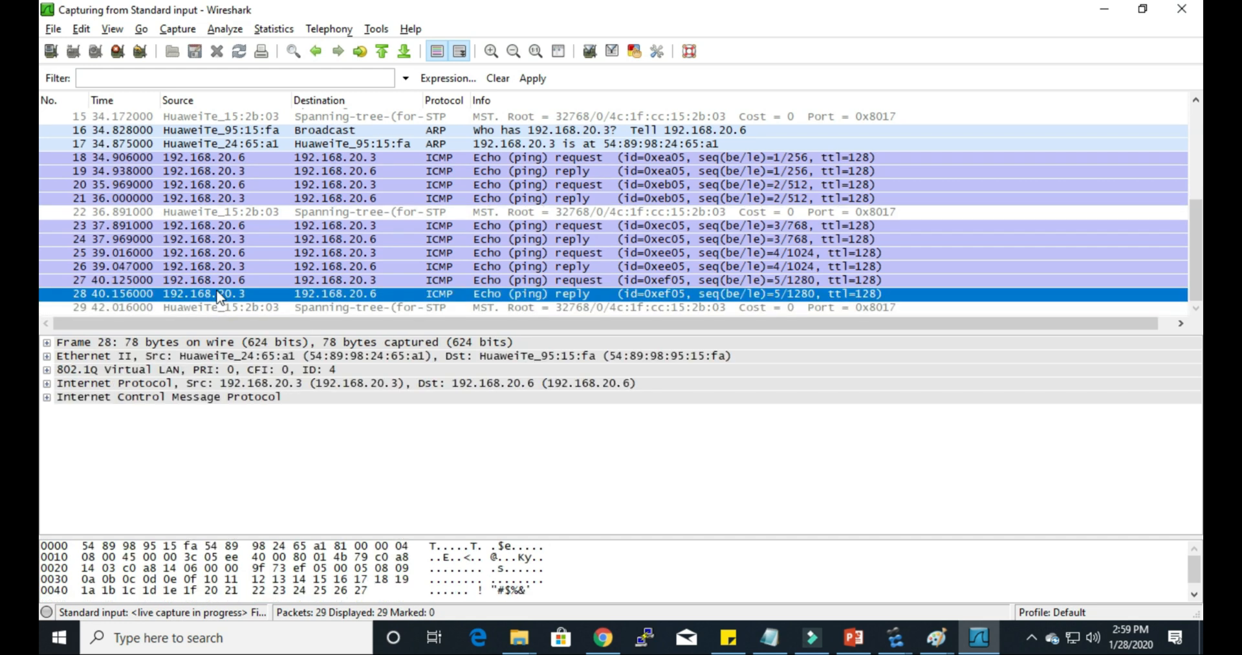
{"action": "left_click", "coordinate": [47, 370]}
{"action": "left_click", "coordinate": [47, 370]}
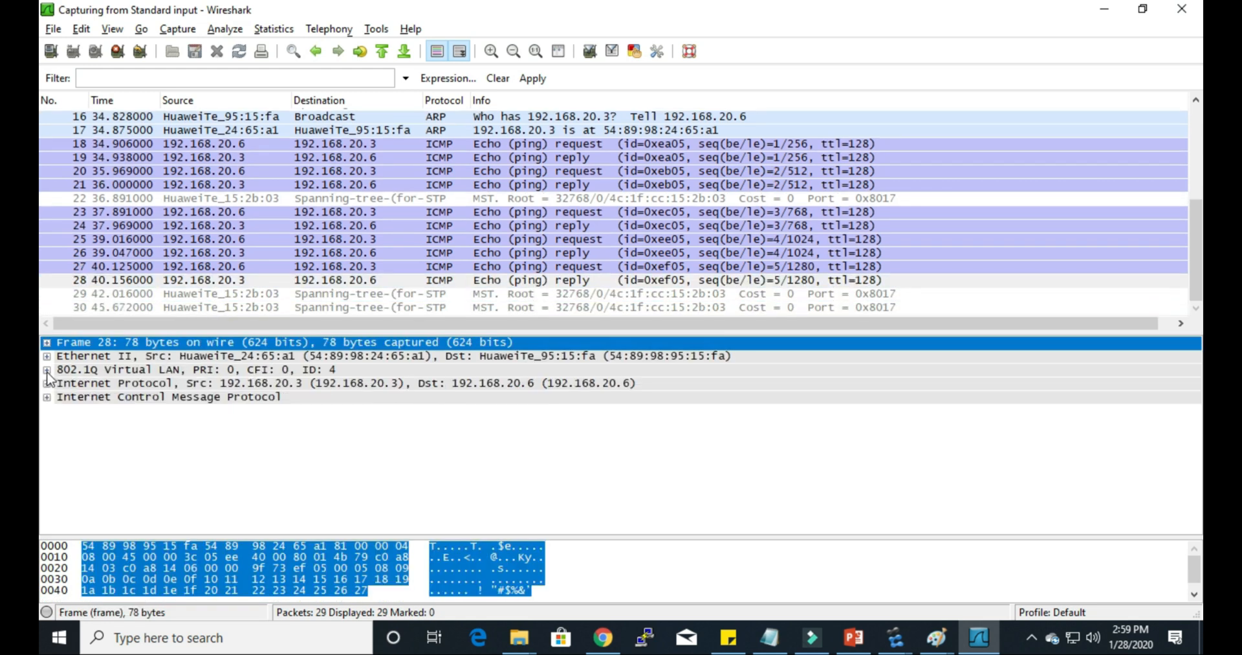
{"action": "left_click", "coordinate": [47, 356]}
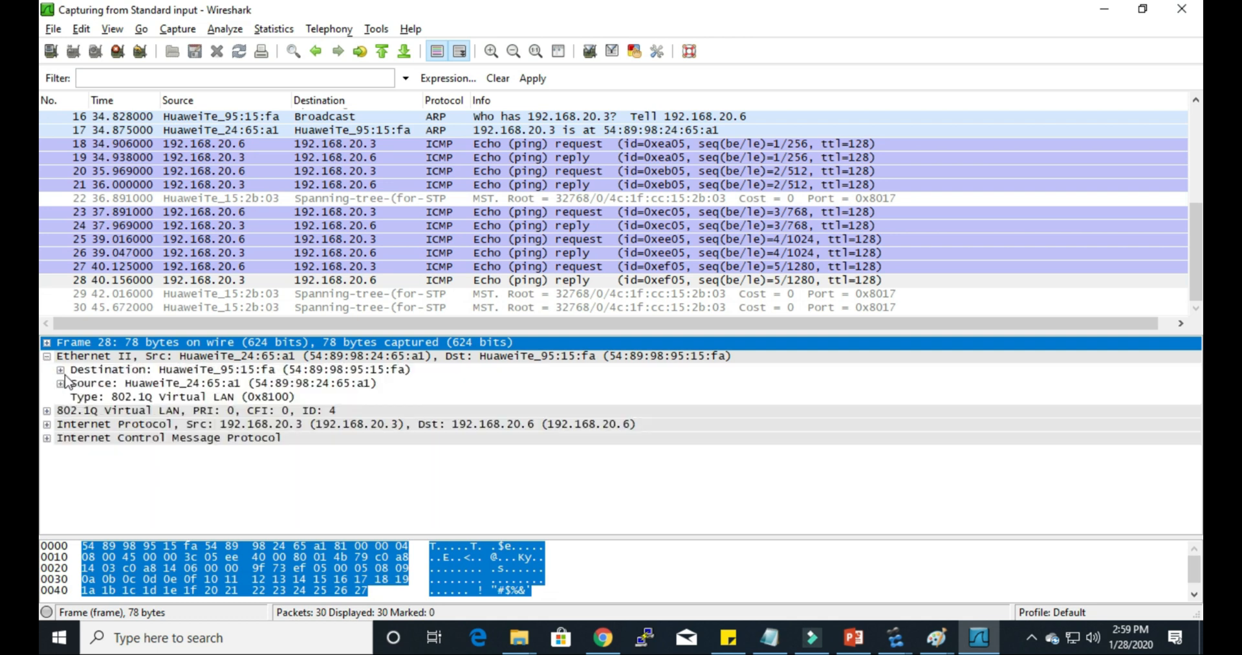
{"action": "left_click", "coordinate": [206, 398]}
{"action": "left_click", "coordinate": [1106, 14]}
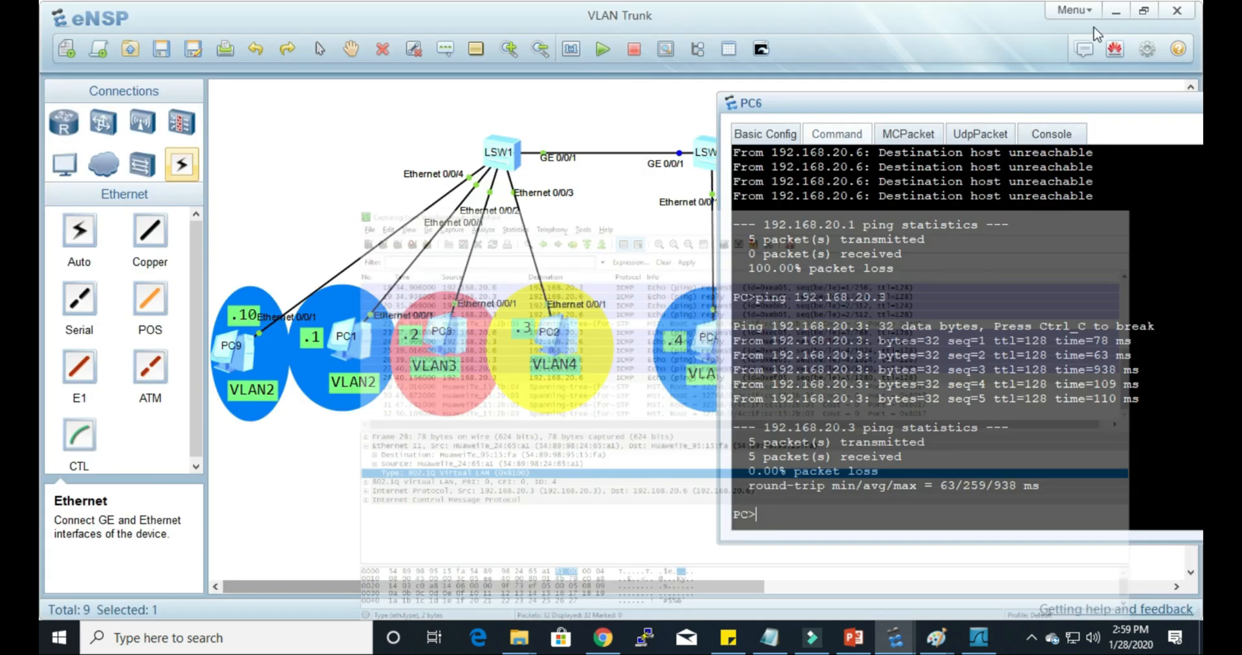
Step: Open LSW1's console, enter the GigabitEthernet 0/0/1 interface view and display its current configuration
{"action": "left_click", "coordinate": [584, 121]}
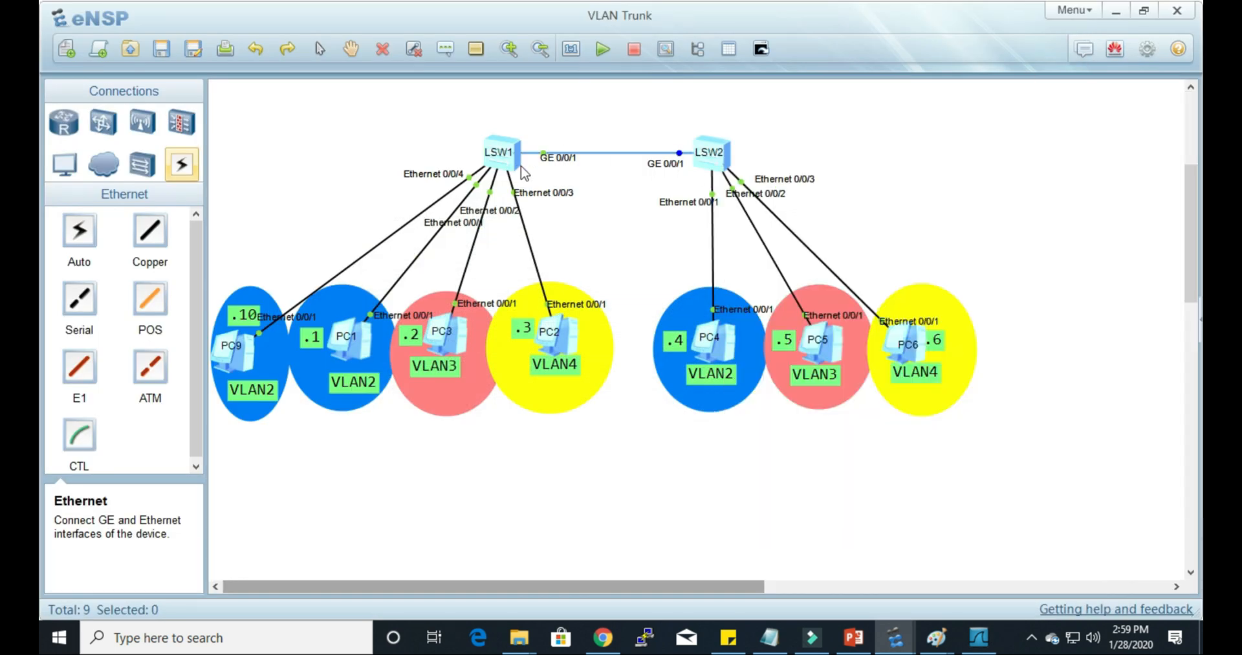
{"action": "double_click", "coordinate": [499, 151]}
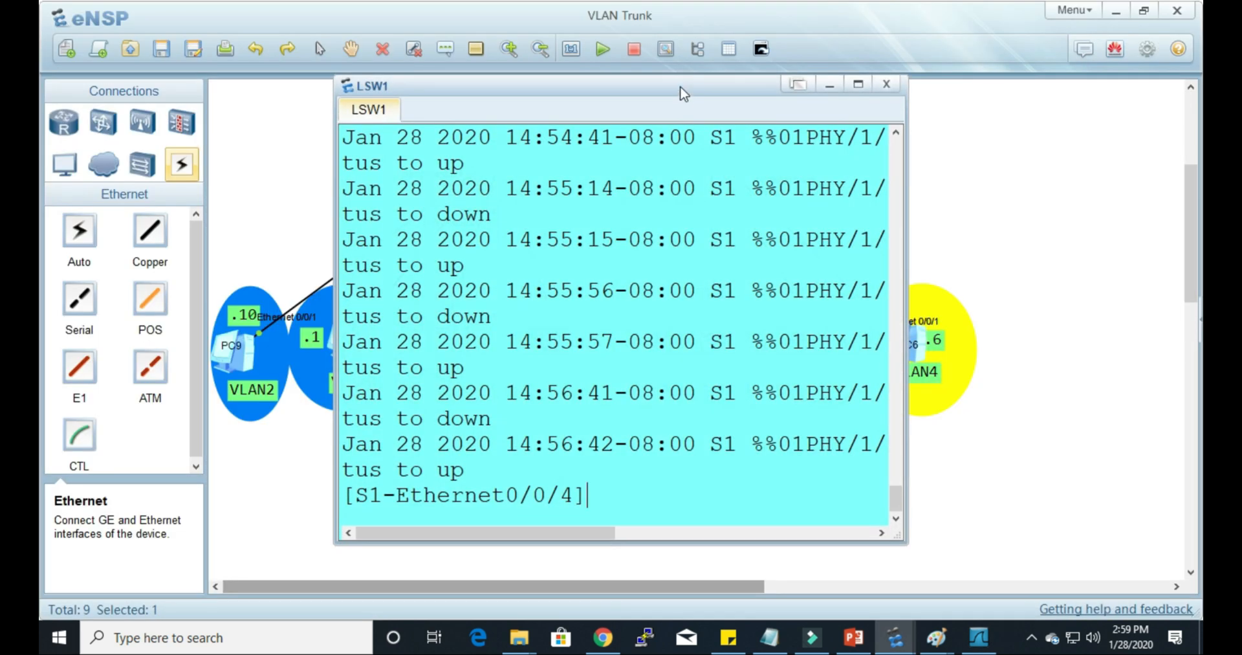
{"action": "left_click_drag", "start_coordinate": [682, 91], "coordinate": [686, 54]}
{"action": "type", "text": "q"}
{"action": "key", "text": "Return"}
{"action": "type", "text": "int"}
{"action": "key", "text": "Tab"}
{"action": "type", "text": "gi"}
{"action": "key", "text": "Tab"}
{"action": "type", "text": "0/0/1"}
{"action": "key", "text": "Return"}
{"action": "type", "text": "dis this"}
{"action": "key", "text": "Return"}
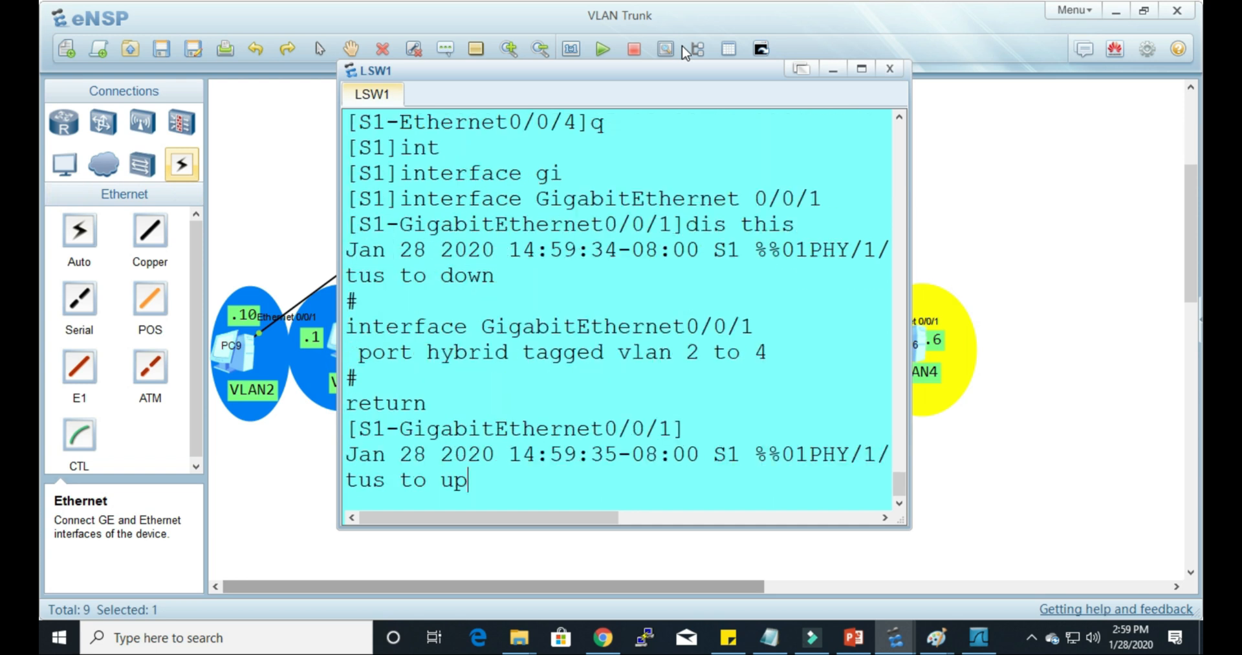
{"action": "key", "text": "Return"}
{"action": "key", "text": "Return"}
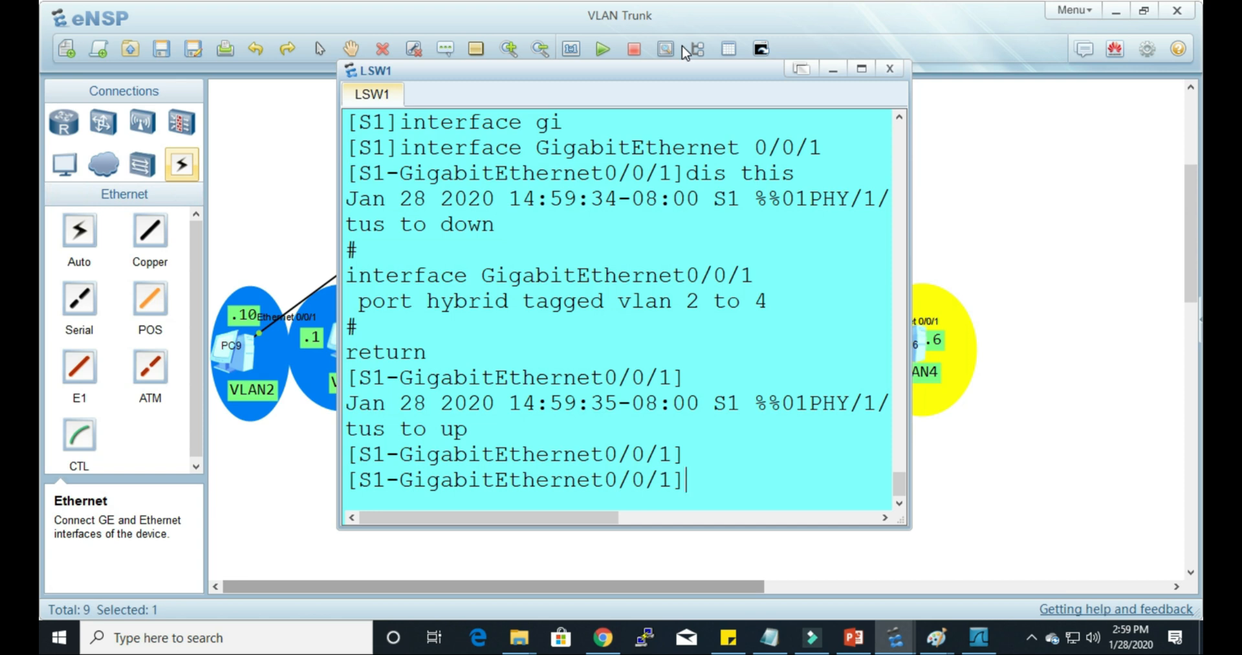
Step: Set the hybrid PVID of LSW1's GigabitEthernet 0/0/1 to VLAN 2
{"action": "type", "text": "po"}
{"action": "key", "text": "Tab"}
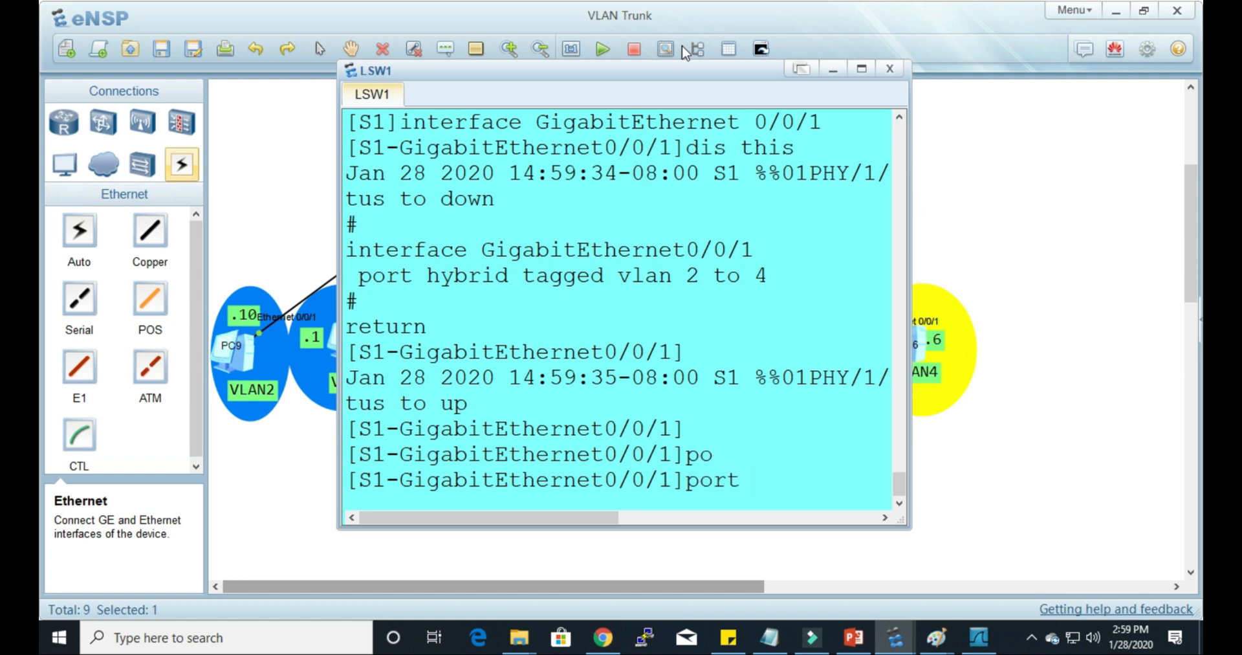
{"action": "type", "text": "h"}
{"action": "key", "text": "Tab"}
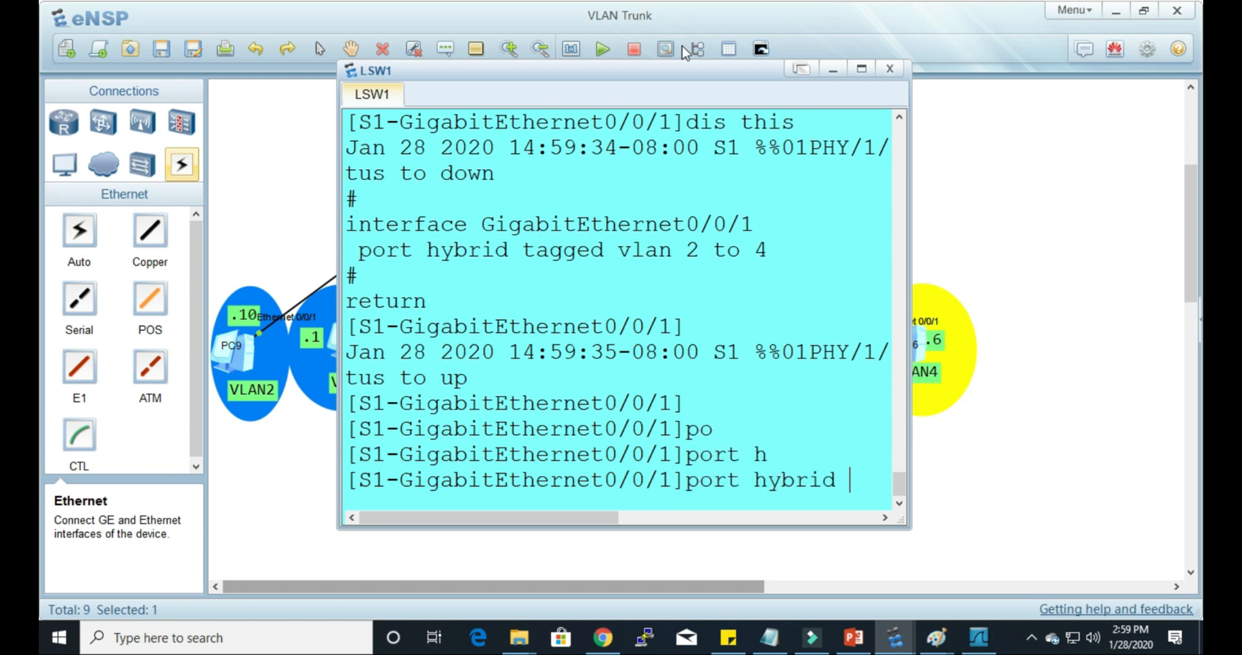
{"action": "type", "text": "p"}
{"action": "key", "text": "Tab"}
{"action": "type", "text": "v"}
{"action": "key", "text": "Tab"}
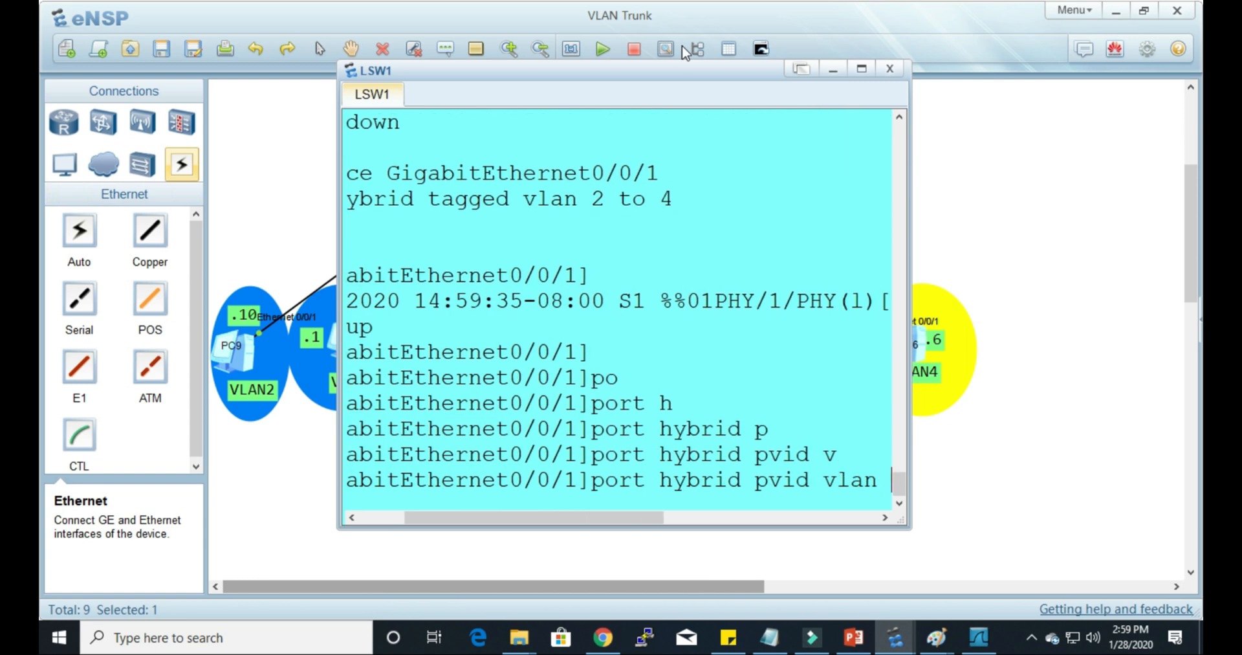
{"action": "type", "text": "2"}
{"action": "key", "text": "Return"}
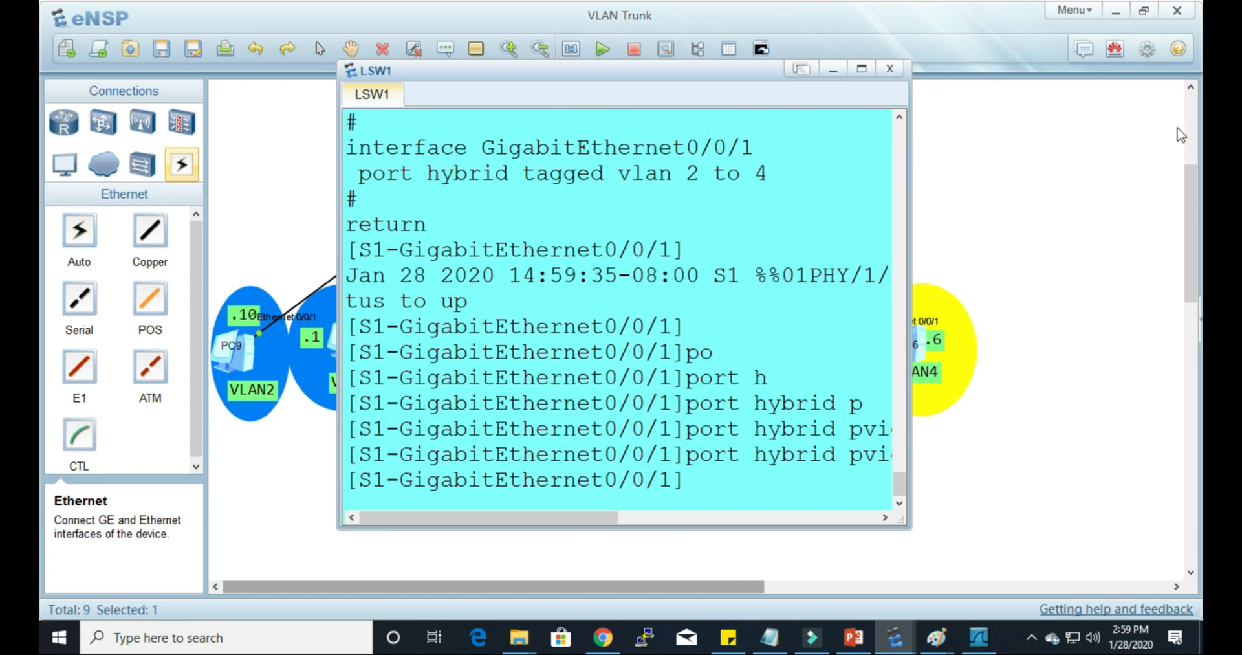
Step: Open LSW2's console, leave the Ethernet0/0/1 view and enter the GigabitEthernet 0/0/1 interface view
{"action": "left_click", "coordinate": [1069, 227]}
{"action": "double_click", "coordinate": [718, 167]}
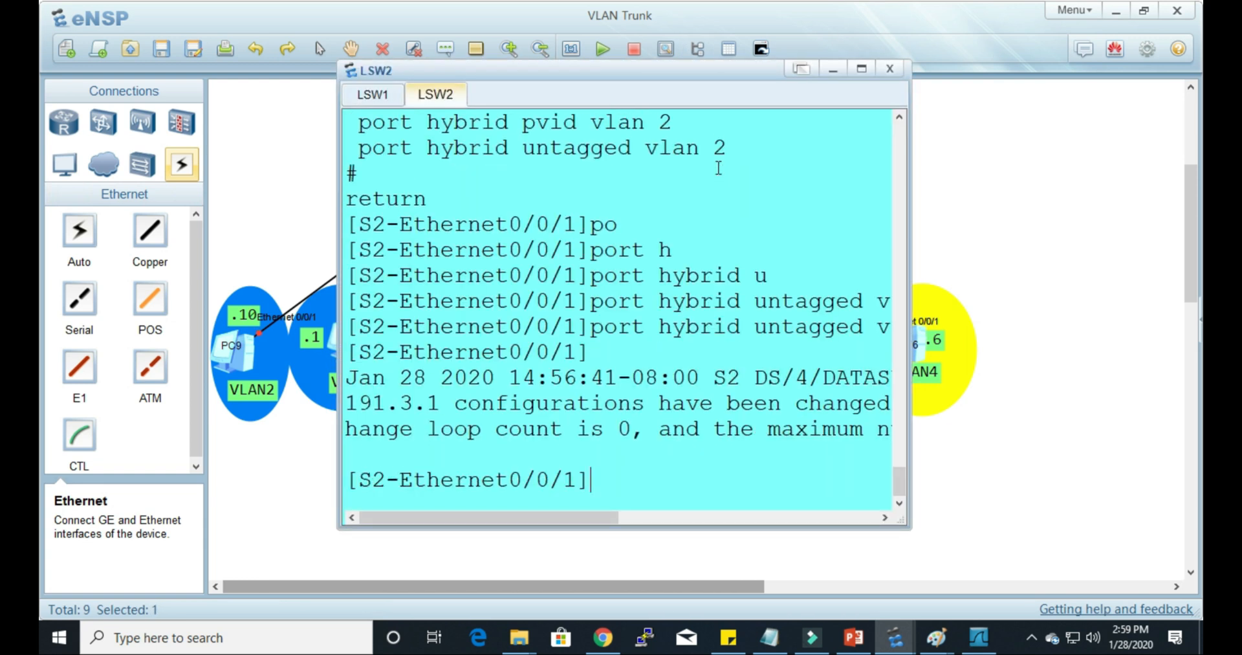
{"action": "key", "text": "Return"}
{"action": "type", "text": "q"}
{"action": "key", "text": "Return"}
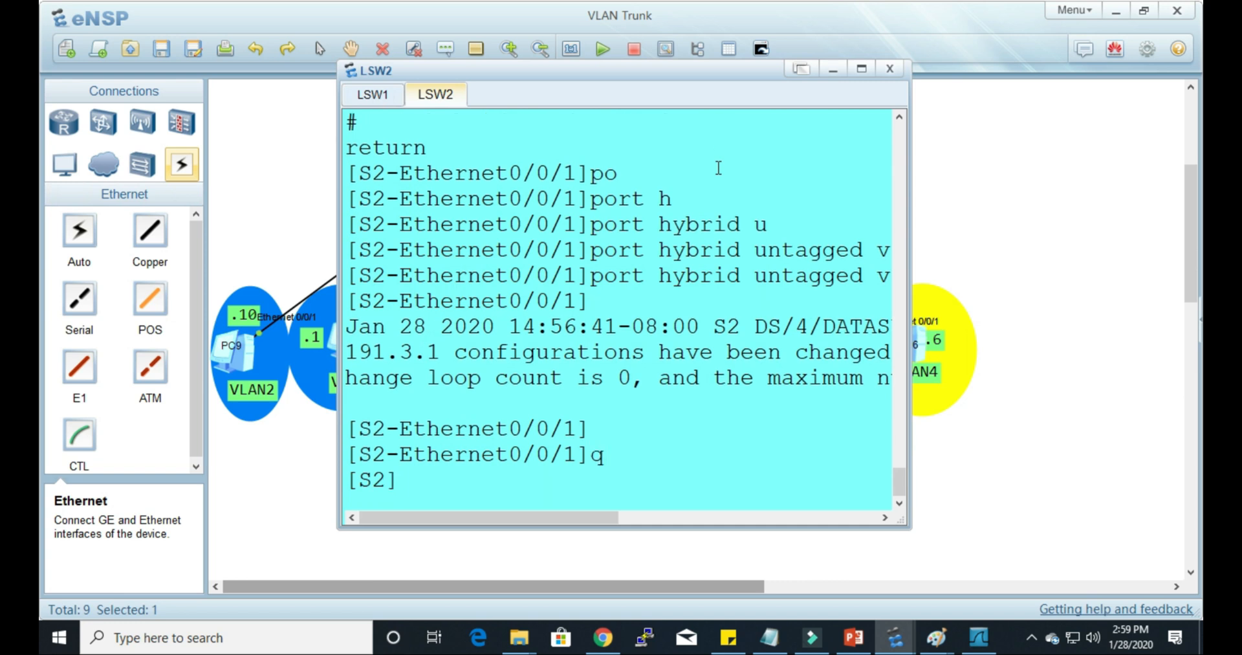
{"action": "type", "text": "int"}
{"action": "key", "text": "Tab"}
{"action": "type", "text": "gi"}
{"action": "key", "text": "Tab"}
{"action": "type", "text": "0/0/1"}
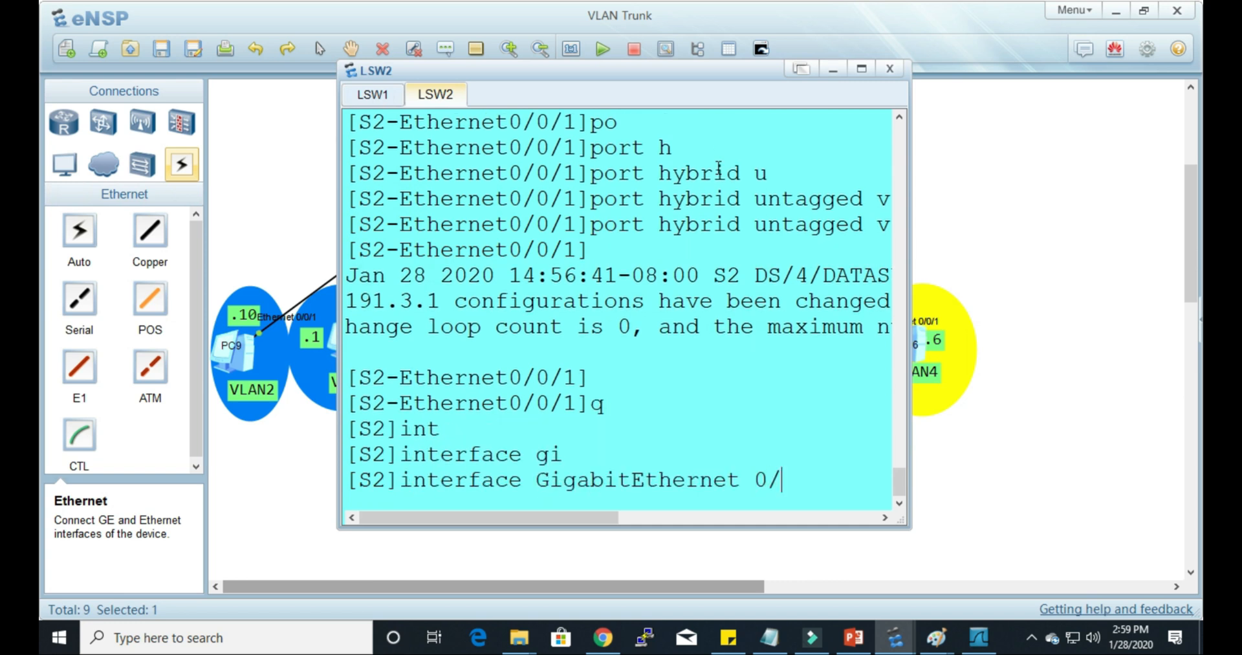
{"action": "key", "text": "Return"}
Step: Set the hybrid PVID of LSW2's GigabitEthernet 0/0/1 to VLAN 2 and close the console window
{"action": "type", "text": "po"}
{"action": "key", "text": "Tab"}
{"action": "type", "text": "h"}
{"action": "key", "text": "Tab"}
{"action": "type", "text": "p"}
{"action": "key", "text": "Tab"}
{"action": "type", "text": "v"}
{"action": "key", "text": "Tab"}
{"action": "type", "text": "2"}
{"action": "key", "text": "Return"}
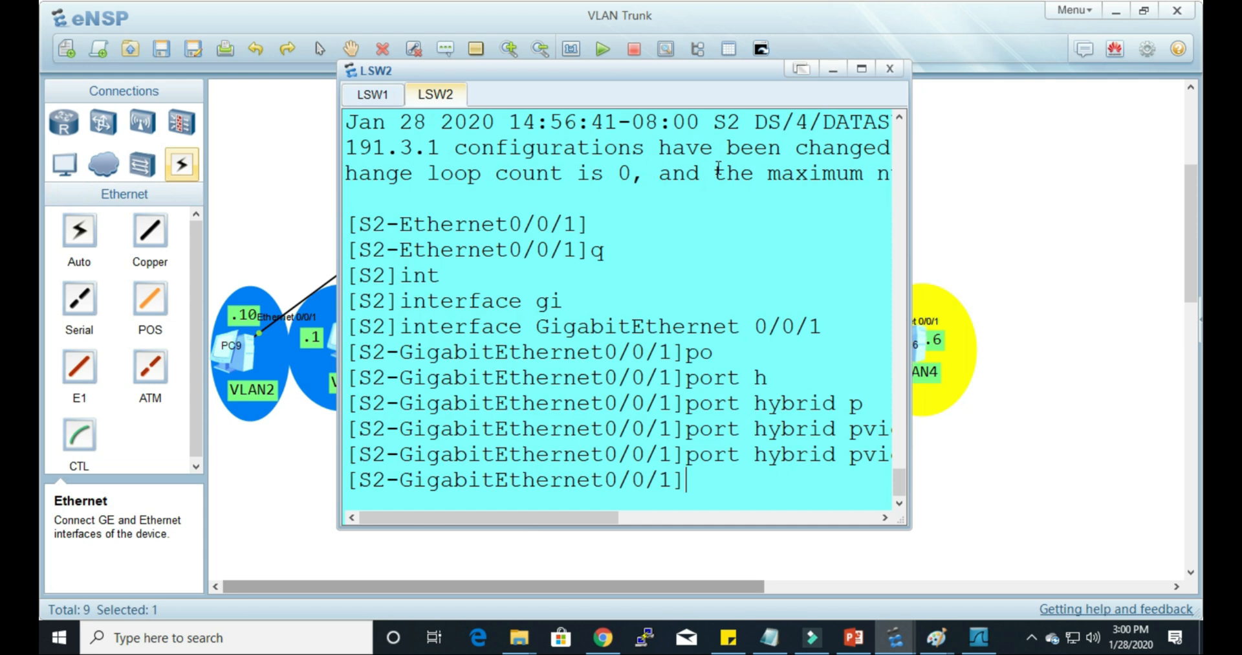
{"action": "left_click", "coordinate": [892, 67]}
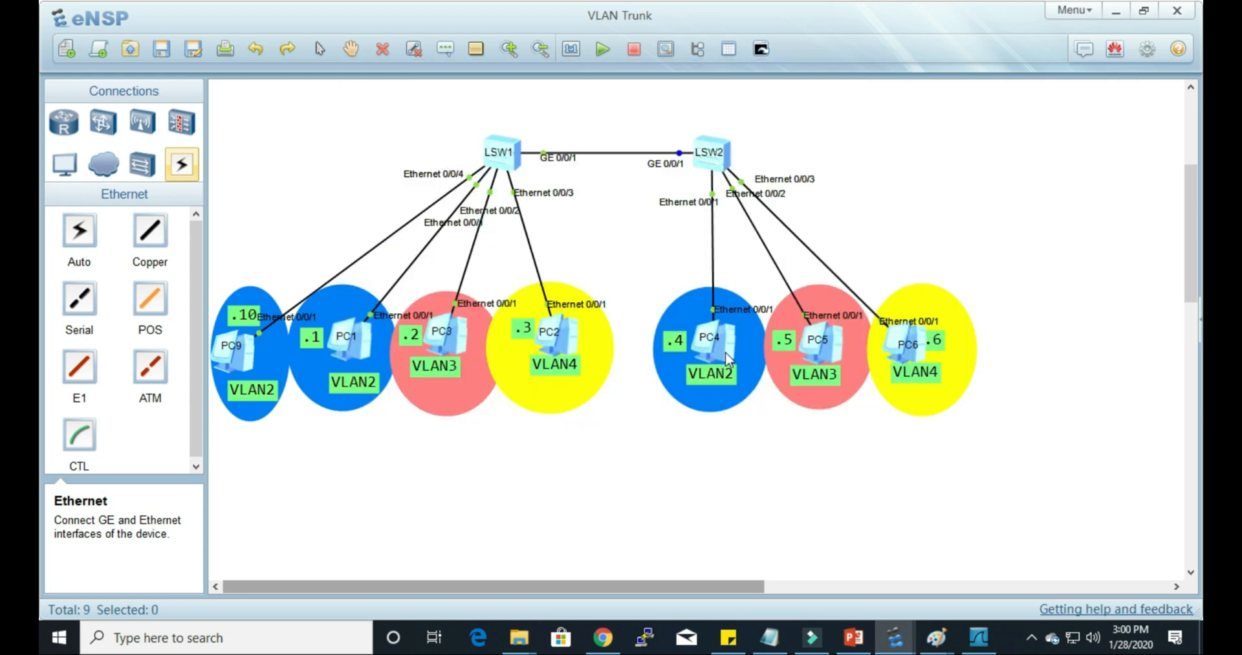
Step: Try to ping 192.168.2.10 from PC4's command prompt, then return to the topology
{"action": "double_click", "coordinate": [725, 352]}
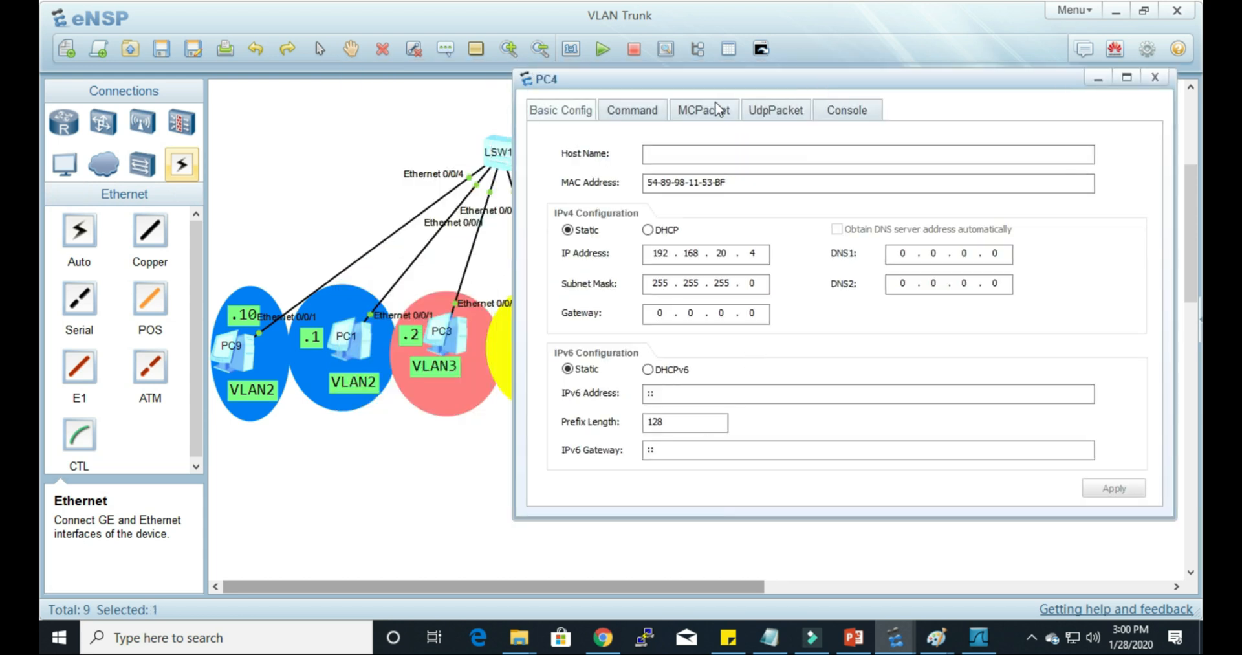
{"action": "left_click", "coordinate": [627, 113]}
{"action": "key", "text": "Up"}
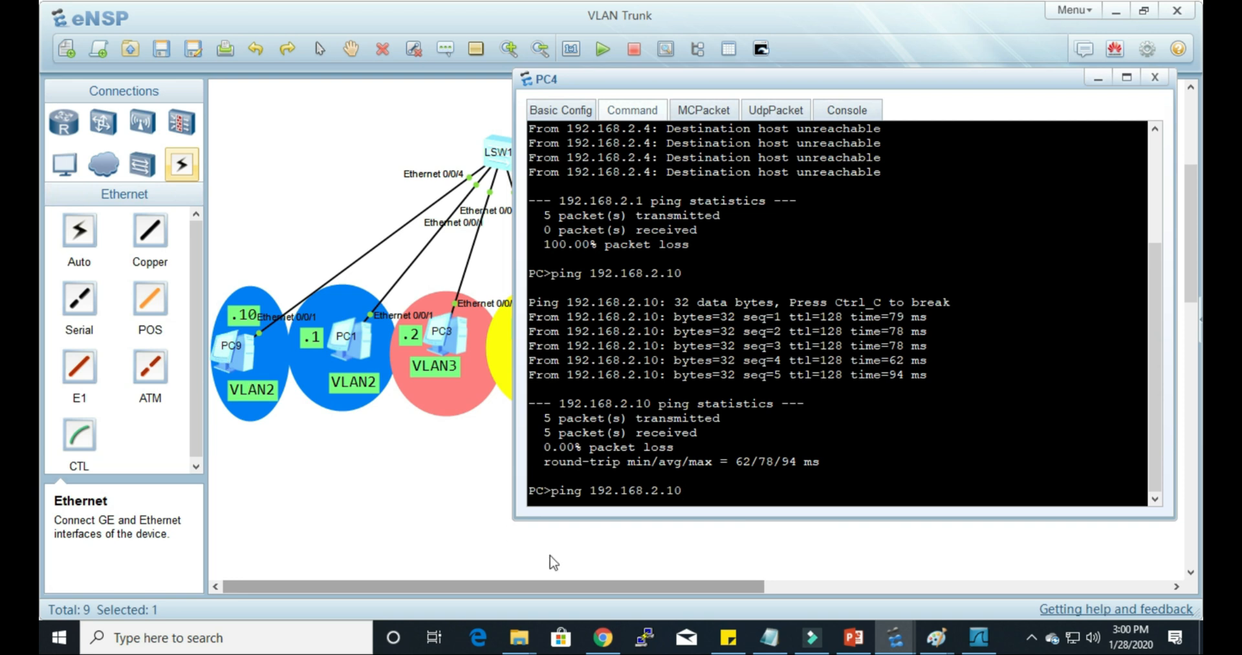
{"action": "key", "text": "Return"}
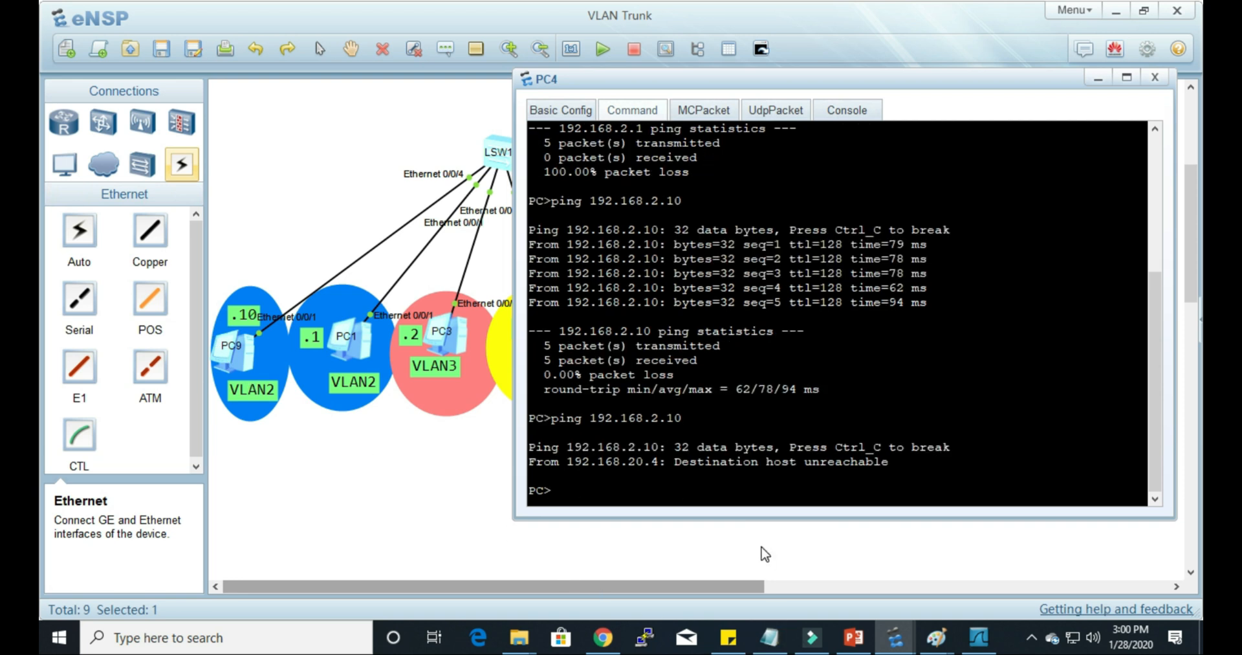
{"action": "left_click", "coordinate": [491, 512]}
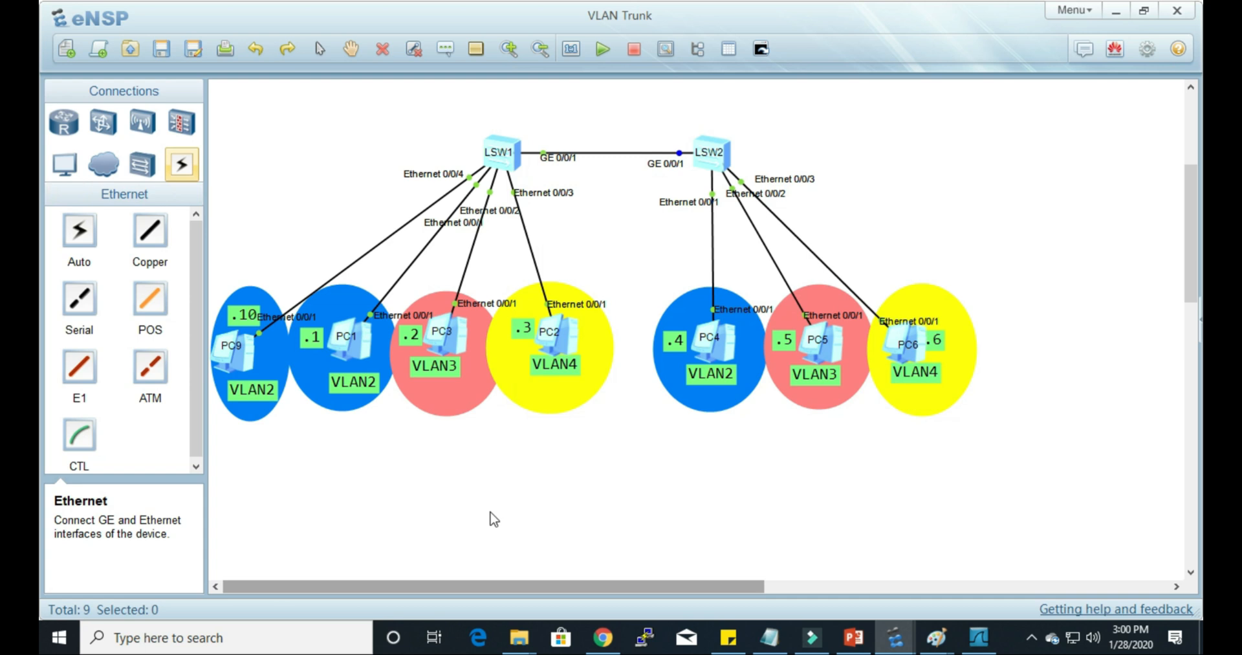
Step: Open the configuration windows of PC9, PC1 and PC4 and check the IPv4 settings
{"action": "double_click", "coordinate": [246, 358]}
{"action": "left_click", "coordinate": [850, 160]}
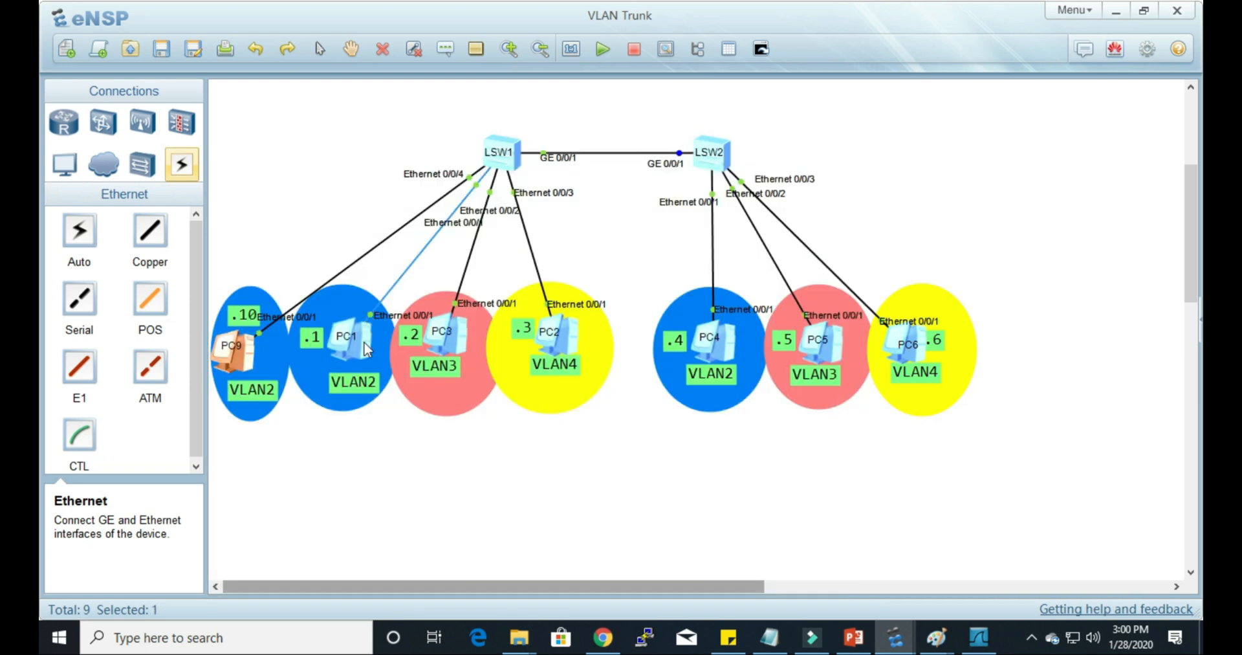
{"action": "double_click", "coordinate": [337, 336]}
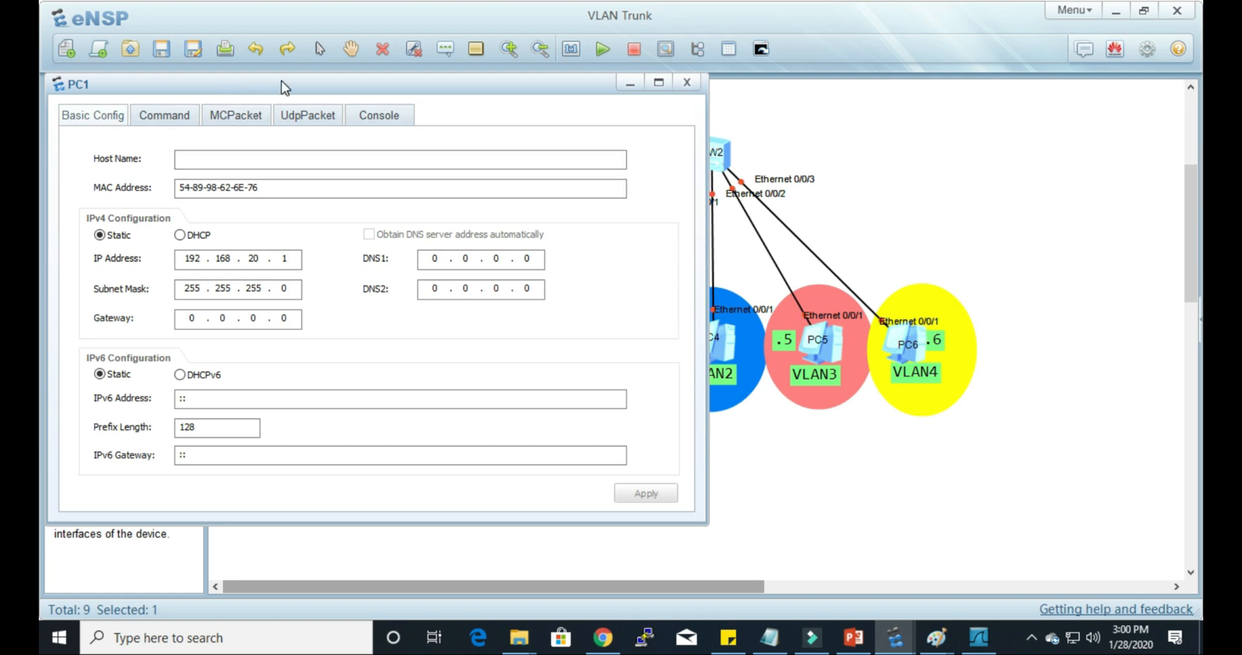
{"action": "left_click_drag", "start_coordinate": [281, 86], "coordinate": [249, 111]}
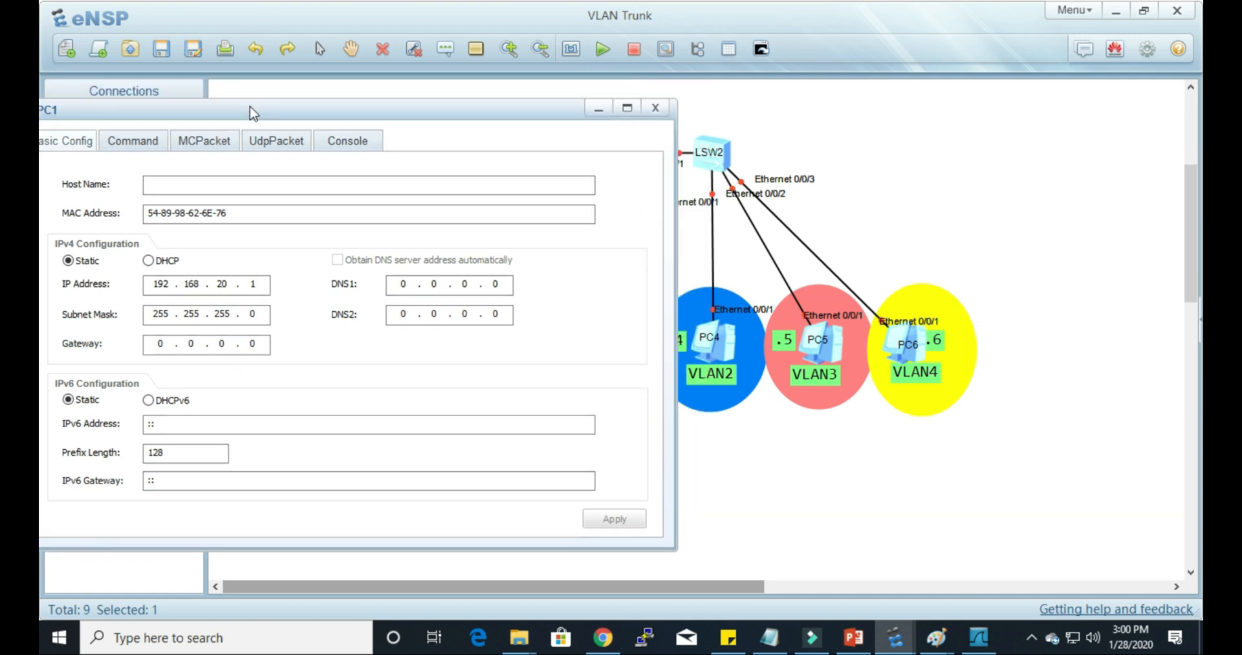
{"action": "double_click", "coordinate": [712, 349]}
{"action": "left_click", "coordinate": [571, 112]}
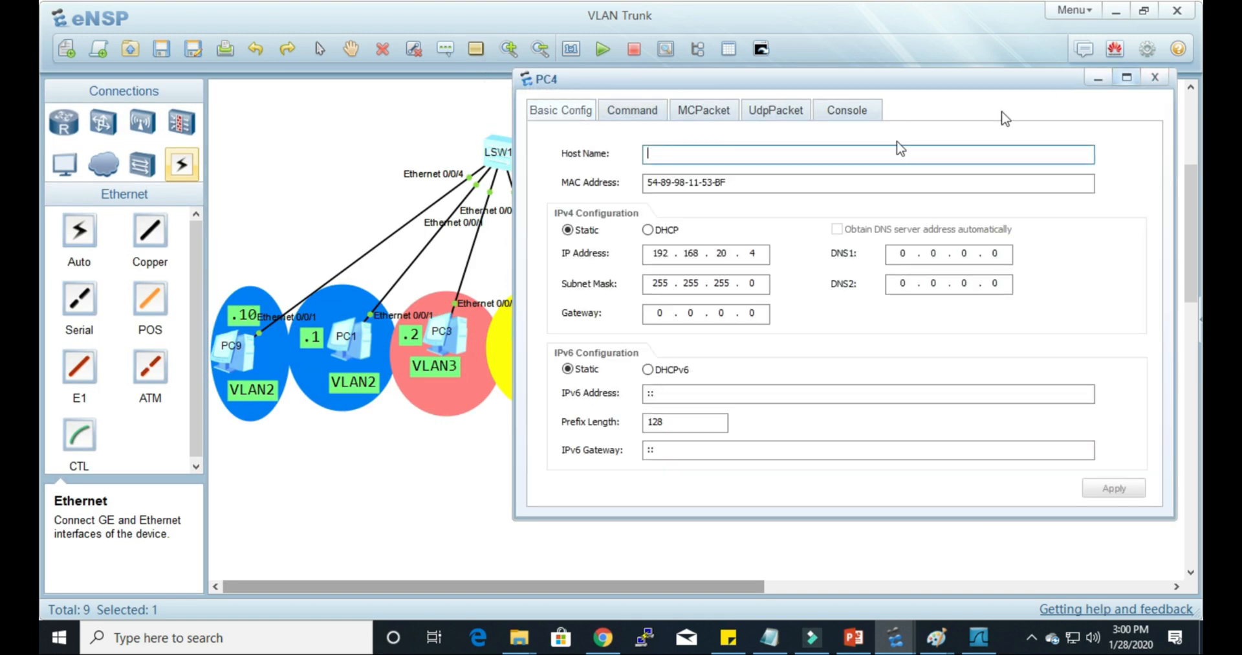
Step: Ping PC4 at 192.168.20.4 from PC1's command prompt
{"action": "double_click", "coordinate": [357, 349]}
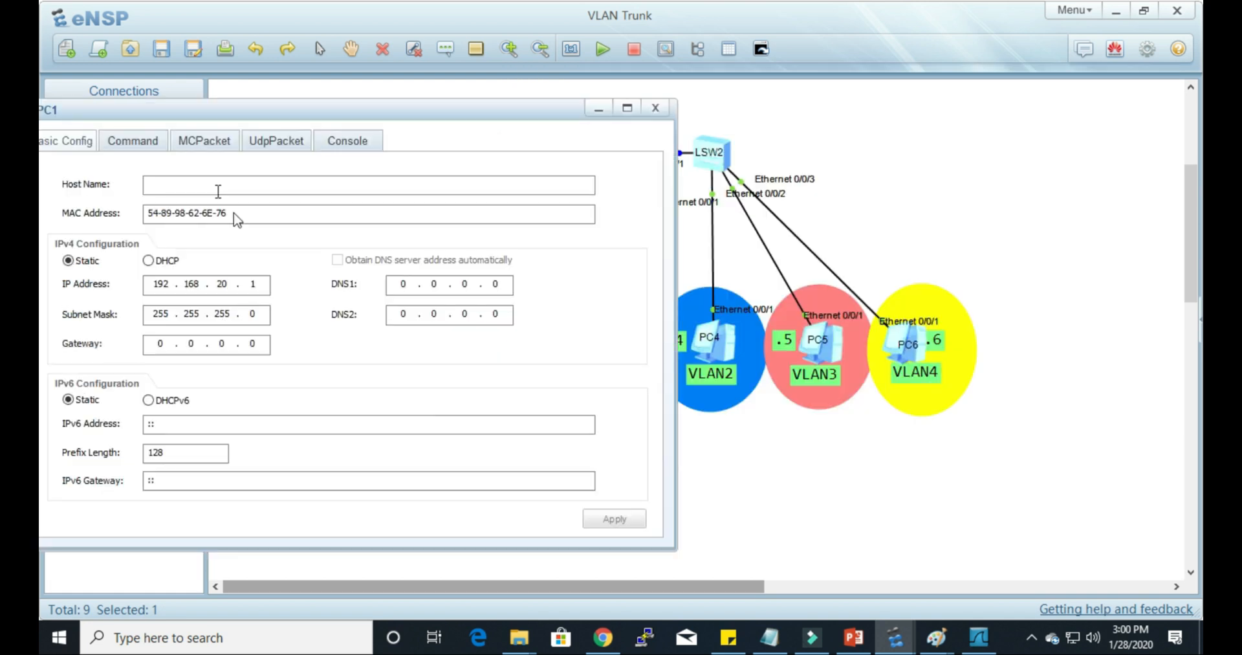
{"action": "left_click", "coordinate": [142, 142]}
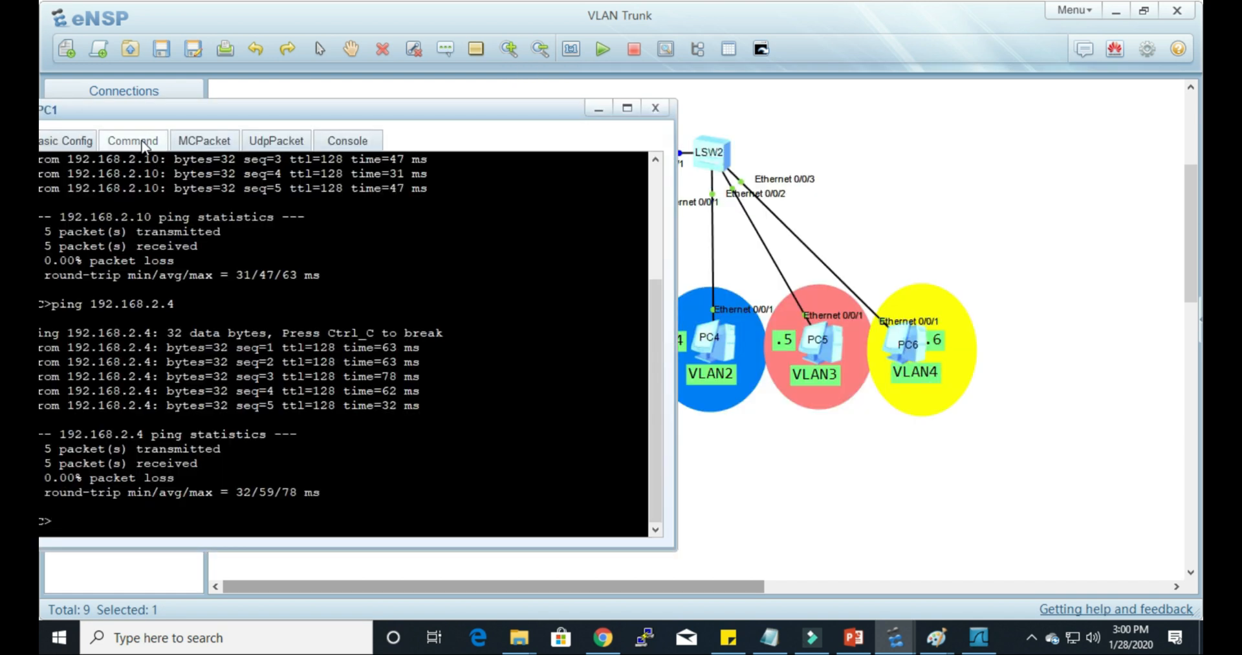
{"action": "key", "text": "Up"}
{"action": "key", "text": "BackSpace"}
{"action": "key", "text": "BackSpace"}
{"action": "type", "text": "20.4"}
{"action": "key", "text": "Return"}
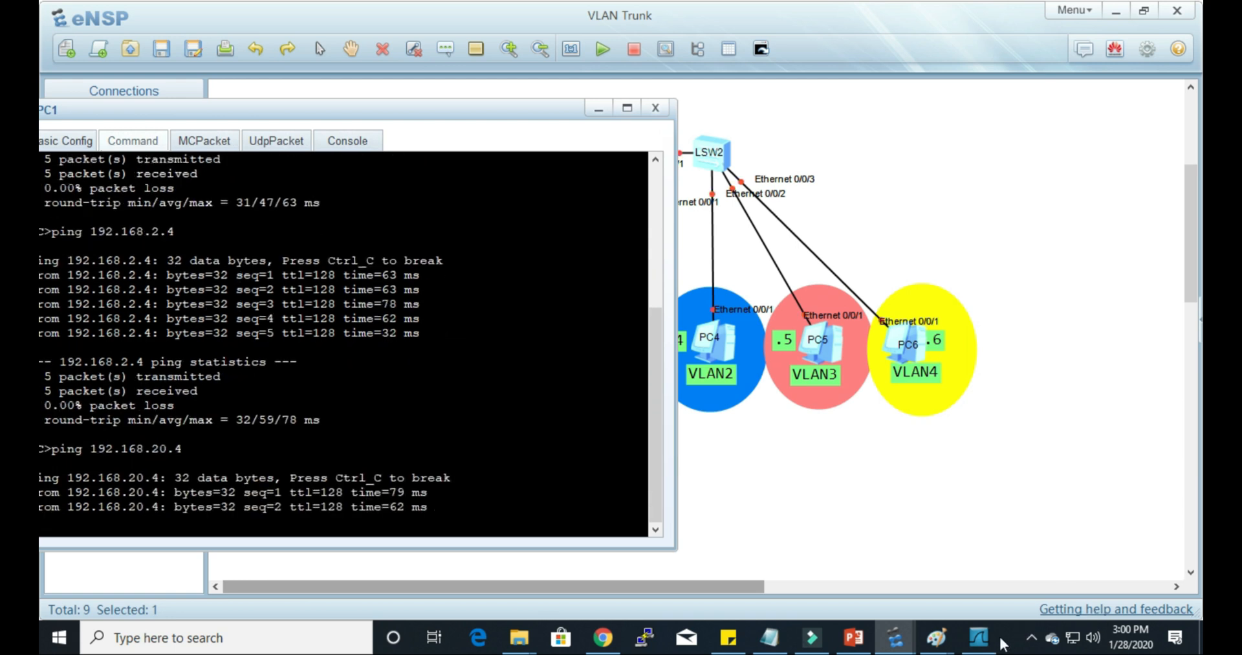
Step: Switch to Wireshark to examine the captured pings between 192.168.20.1 and 192.168.20.4, and return to the eNSP topology
{"action": "left_click", "coordinate": [979, 637]}
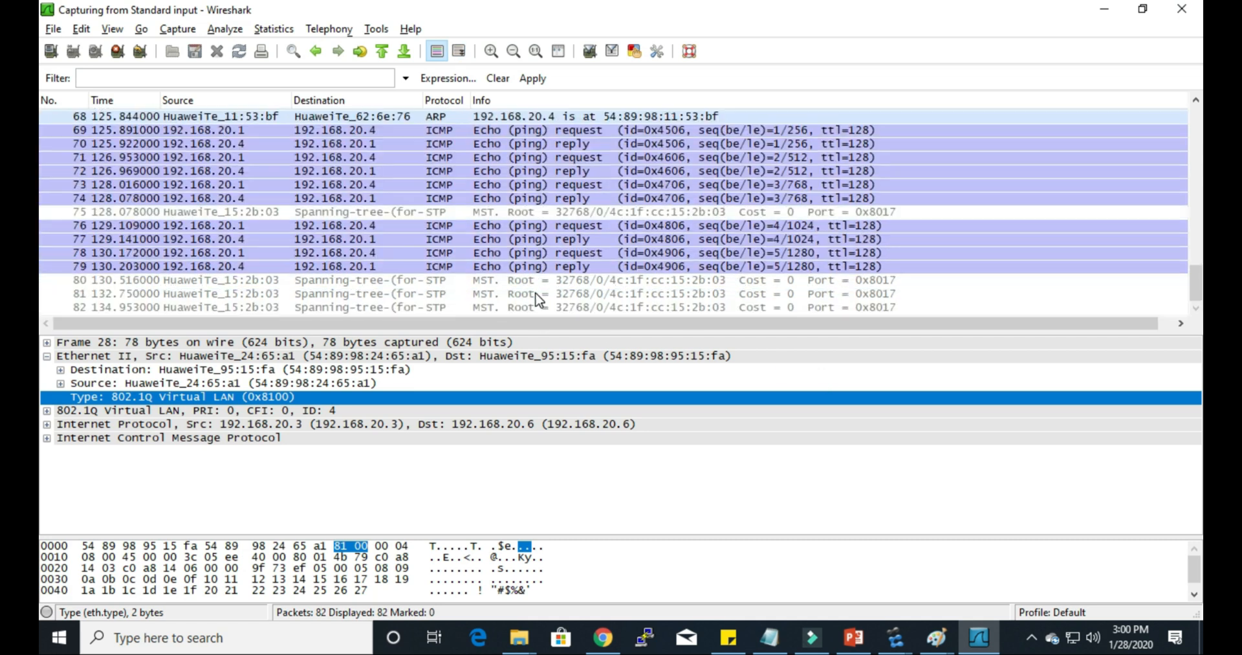
{"action": "left_click", "coordinate": [896, 638]}
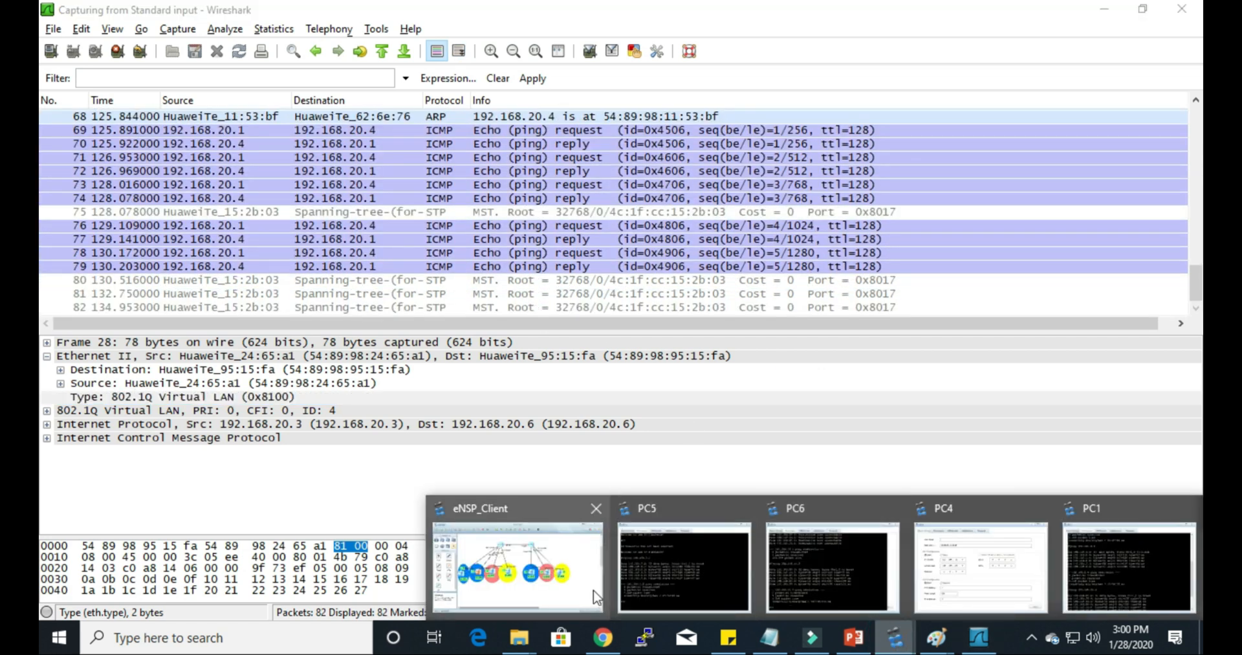
{"action": "left_click", "coordinate": [559, 584]}
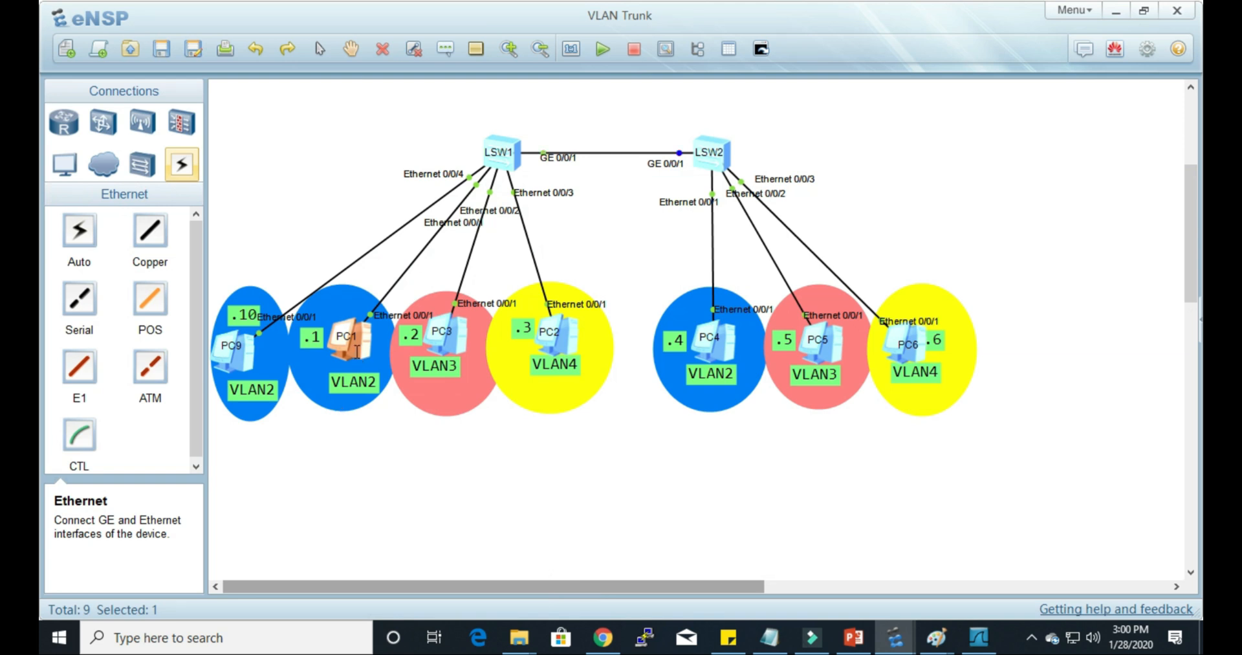
Step: Repeat the ping to 192.168.20.4 from PC1's command prompt
{"action": "double_click", "coordinate": [355, 351]}
{"action": "key", "text": "Up"}
{"action": "key", "text": "Return"}
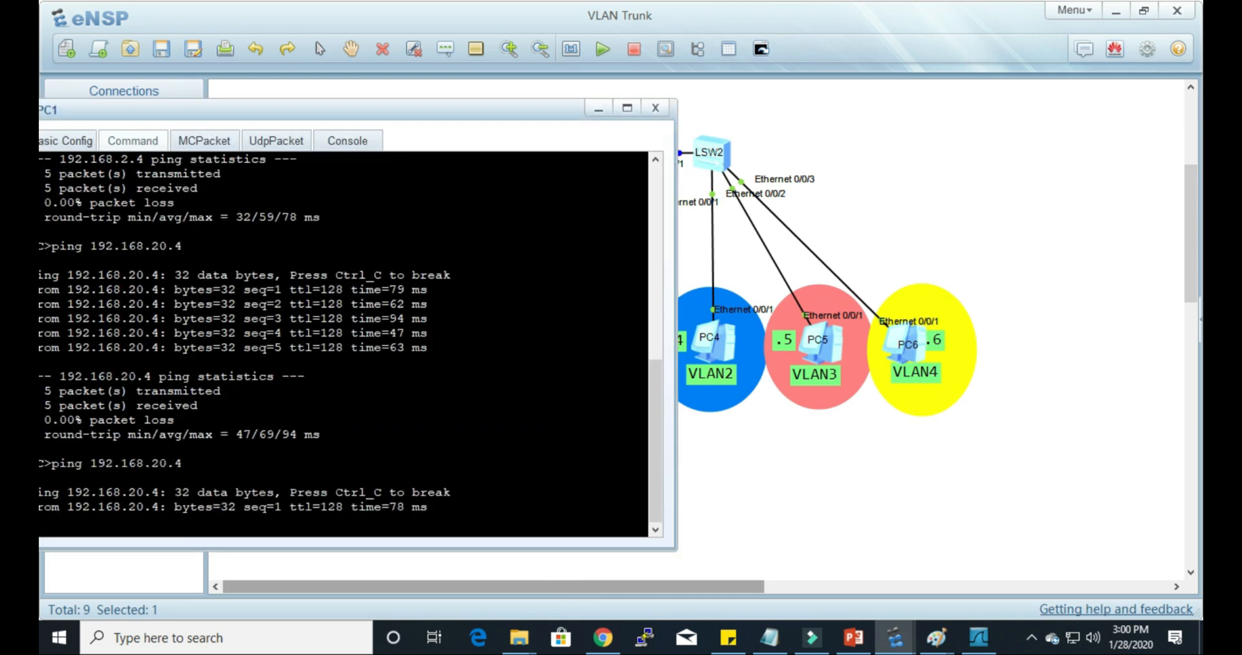
Step: Switch to Wireshark, inspect the Ethernet and 802.1Q details of the last ping request and reply, then return to eNSP and close PC1's window
{"action": "left_click", "coordinate": [978, 637]}
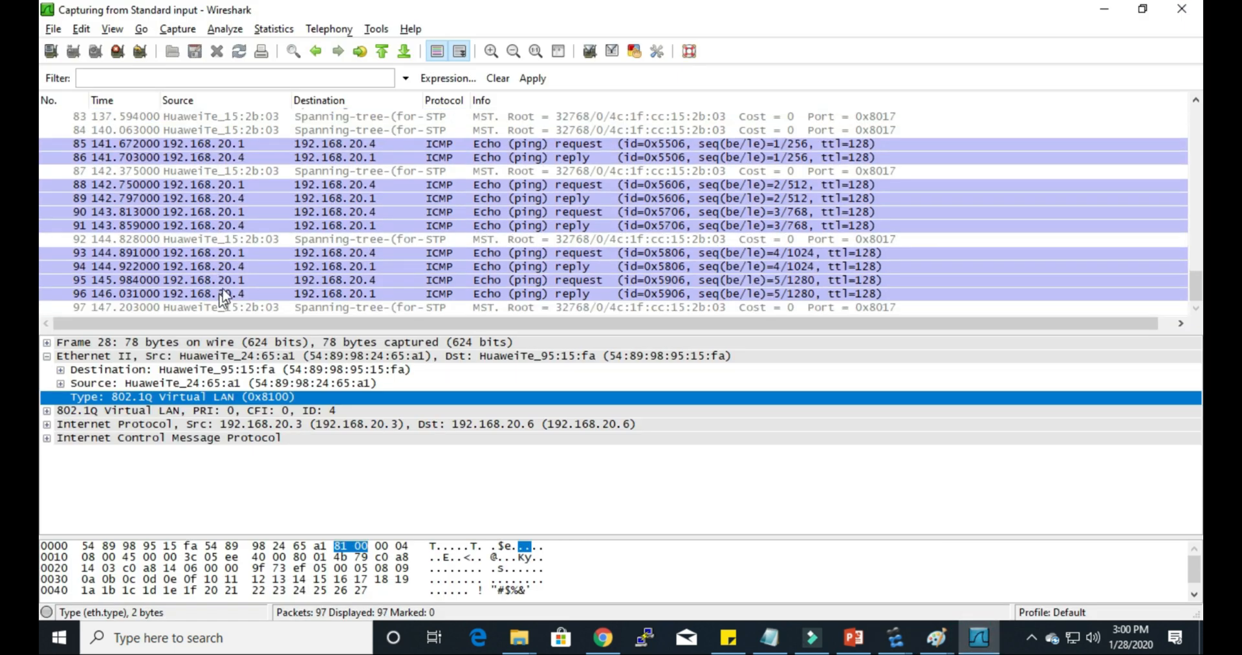
{"action": "left_click", "coordinate": [225, 285]}
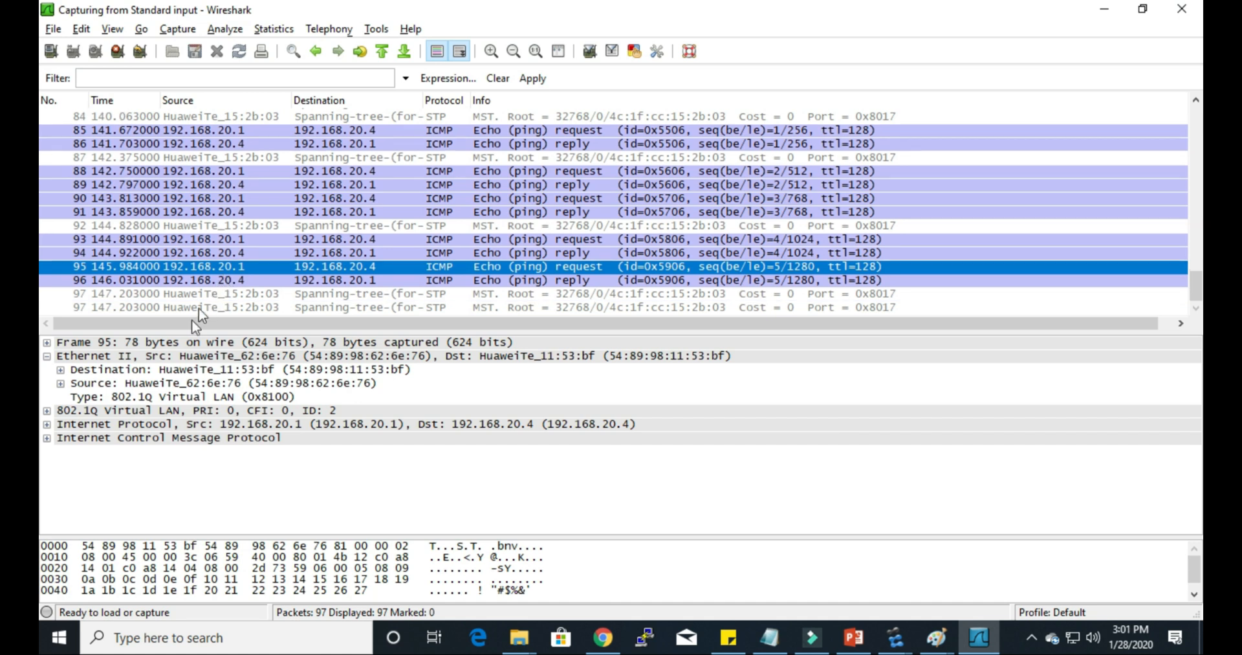
{"action": "left_click", "coordinate": [146, 281]}
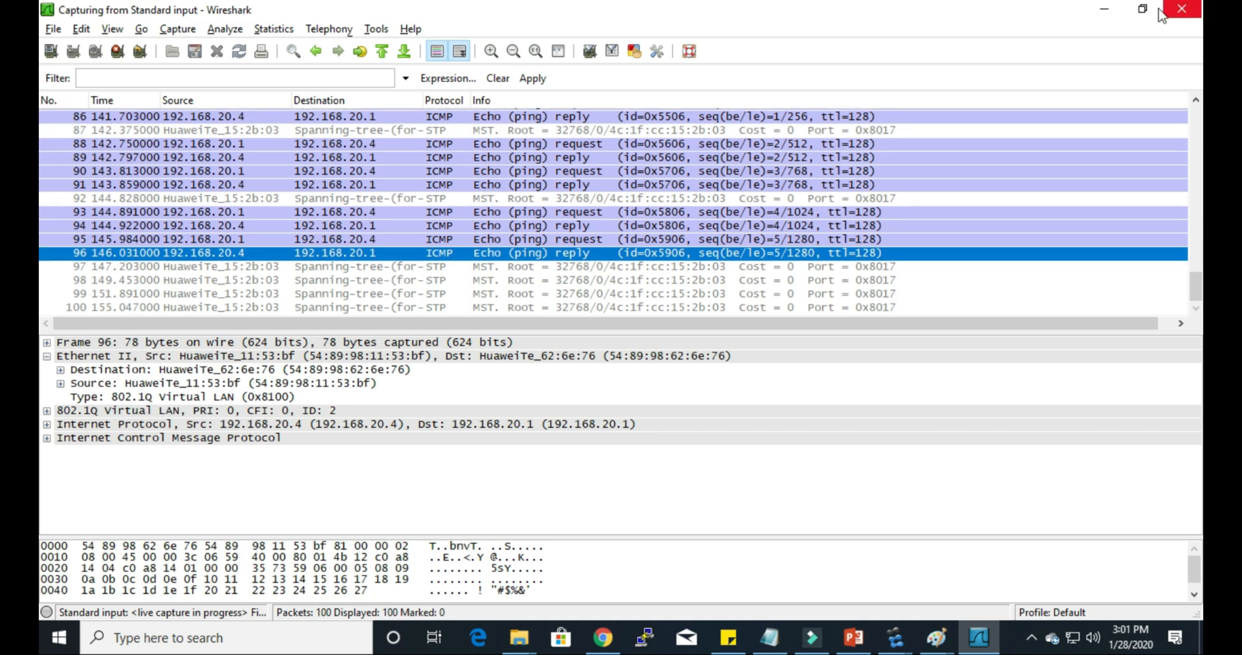
{"action": "left_click", "coordinate": [1104, 9]}
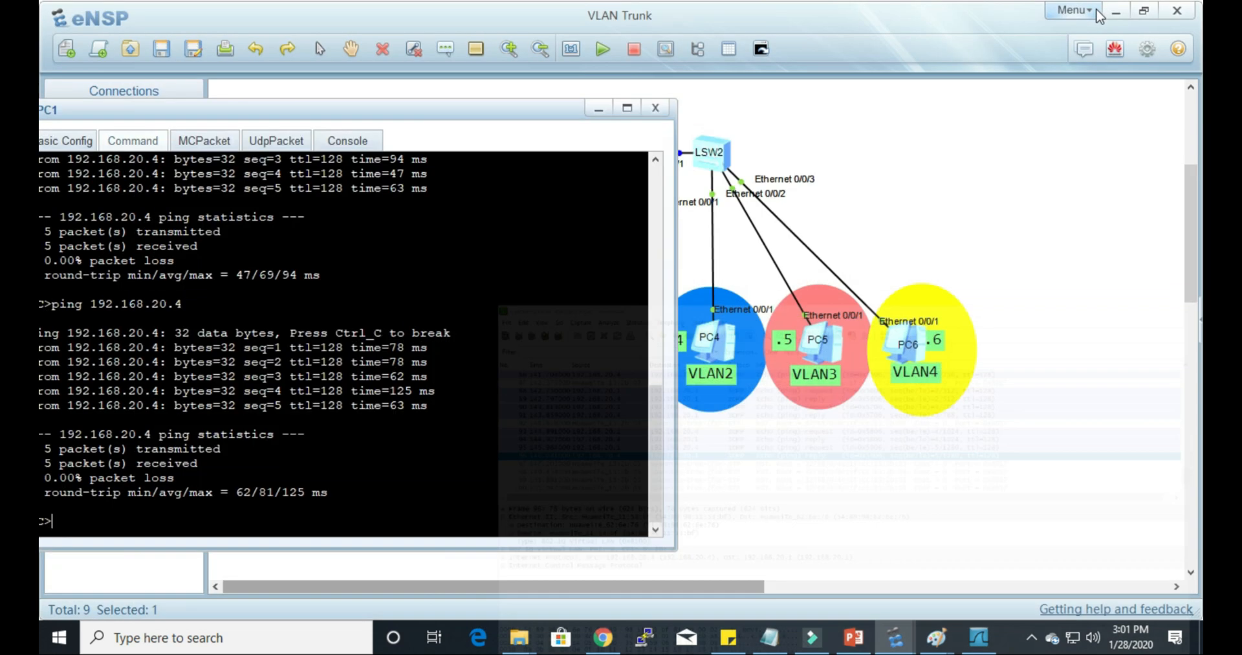
{"action": "left_click", "coordinate": [655, 108]}
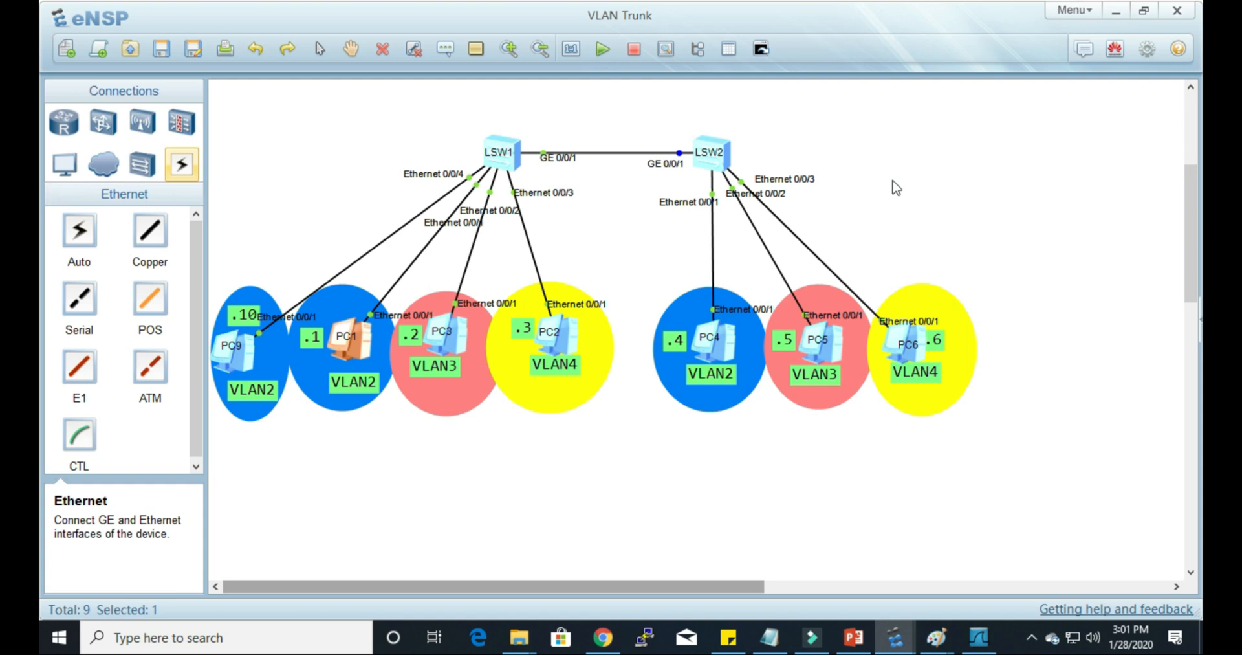